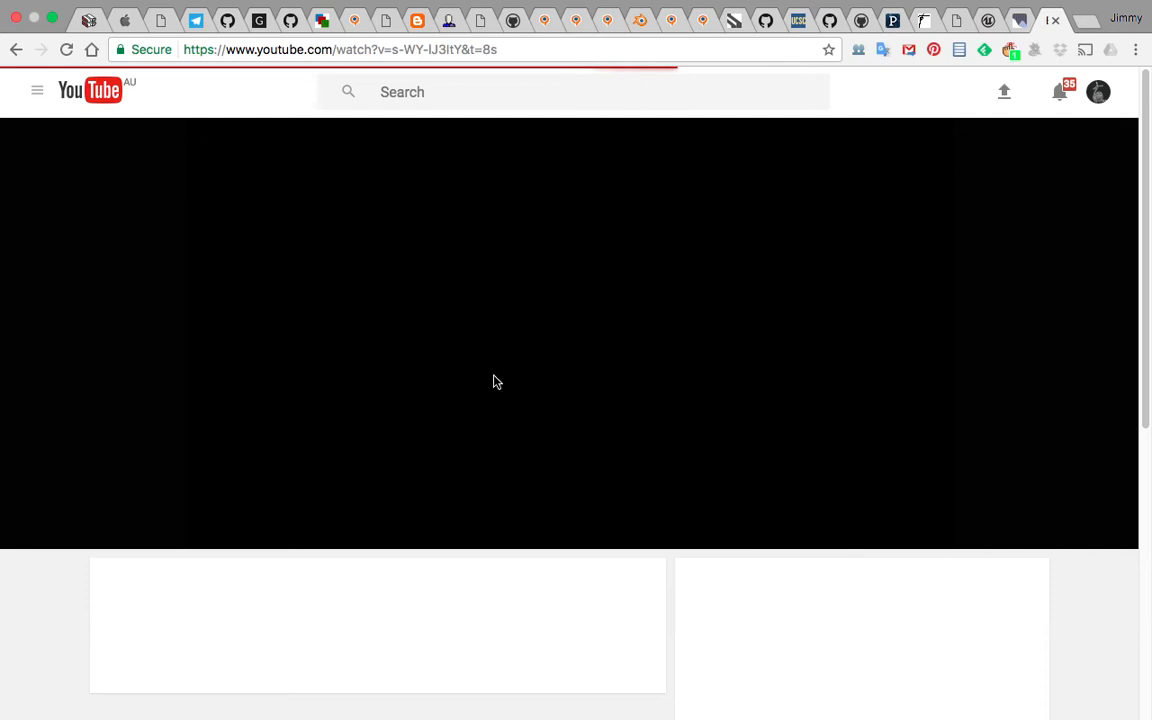
Expand the video description and copy the GIST link address
{"action": "scroll", "coordinate": [491, 365], "scroll_direction": "down", "scroll_amount": 3}
{"action": "scroll", "coordinate": [466, 403], "scroll_direction": "down", "scroll_amount": 3}
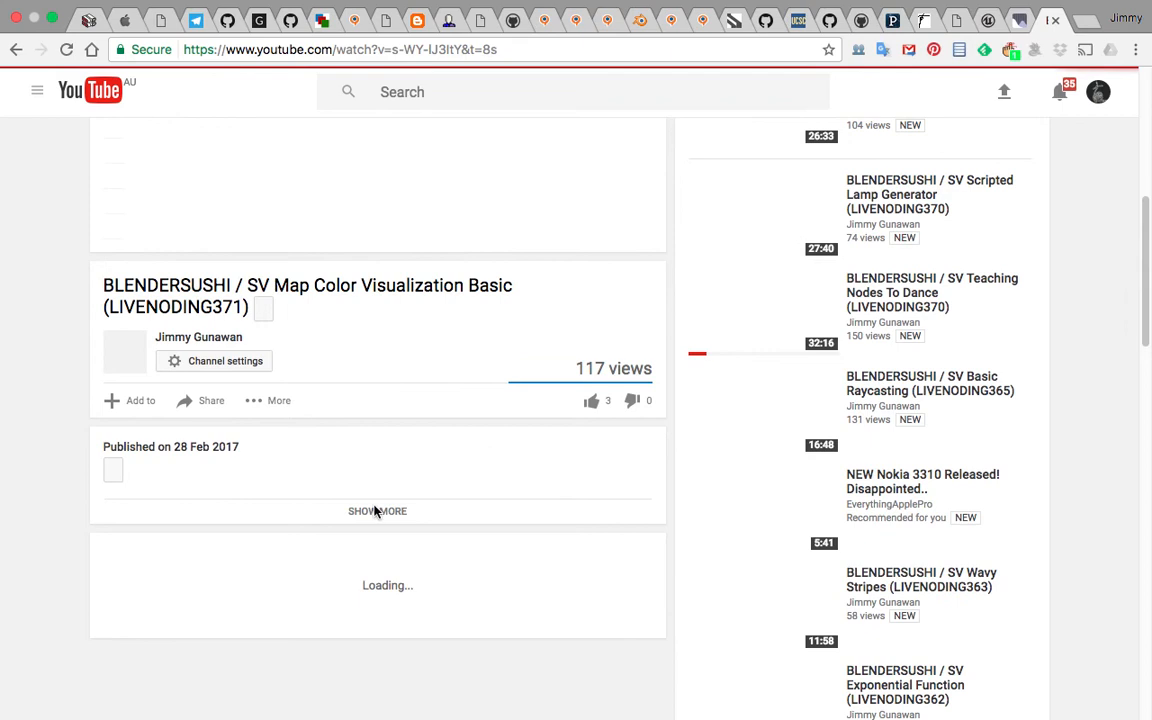
{"action": "scroll", "coordinate": [377, 505], "scroll_direction": "down", "scroll_amount": 2}
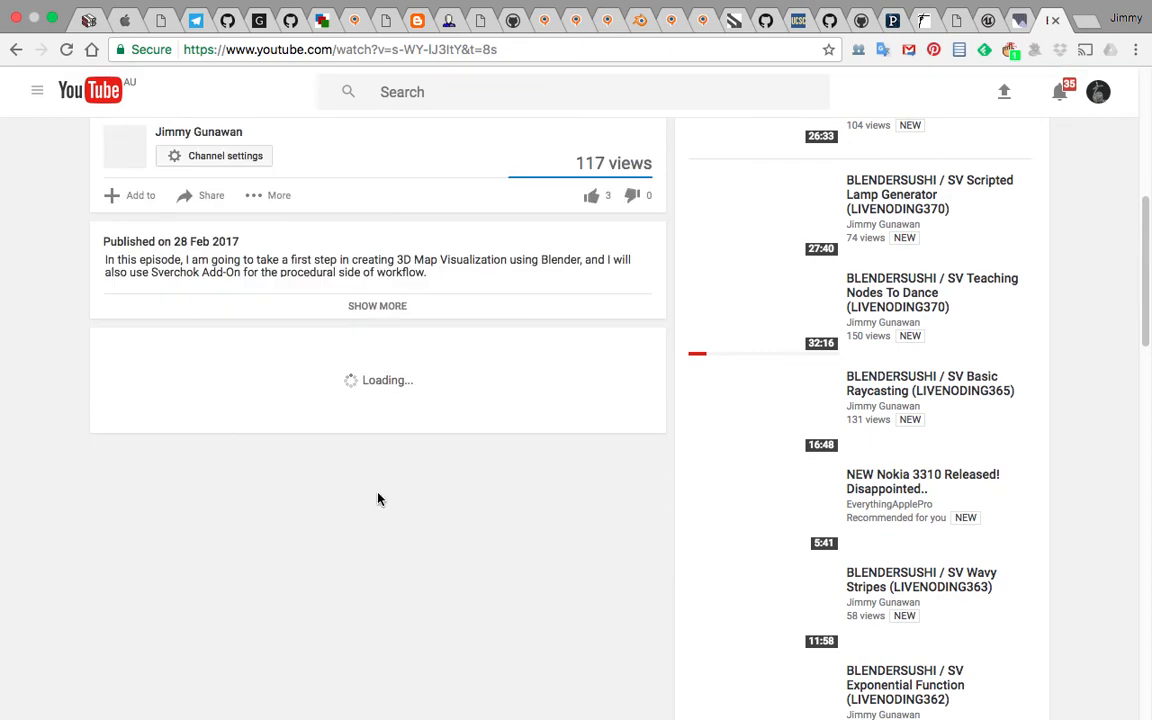
{"action": "left_click", "coordinate": [384, 313]}
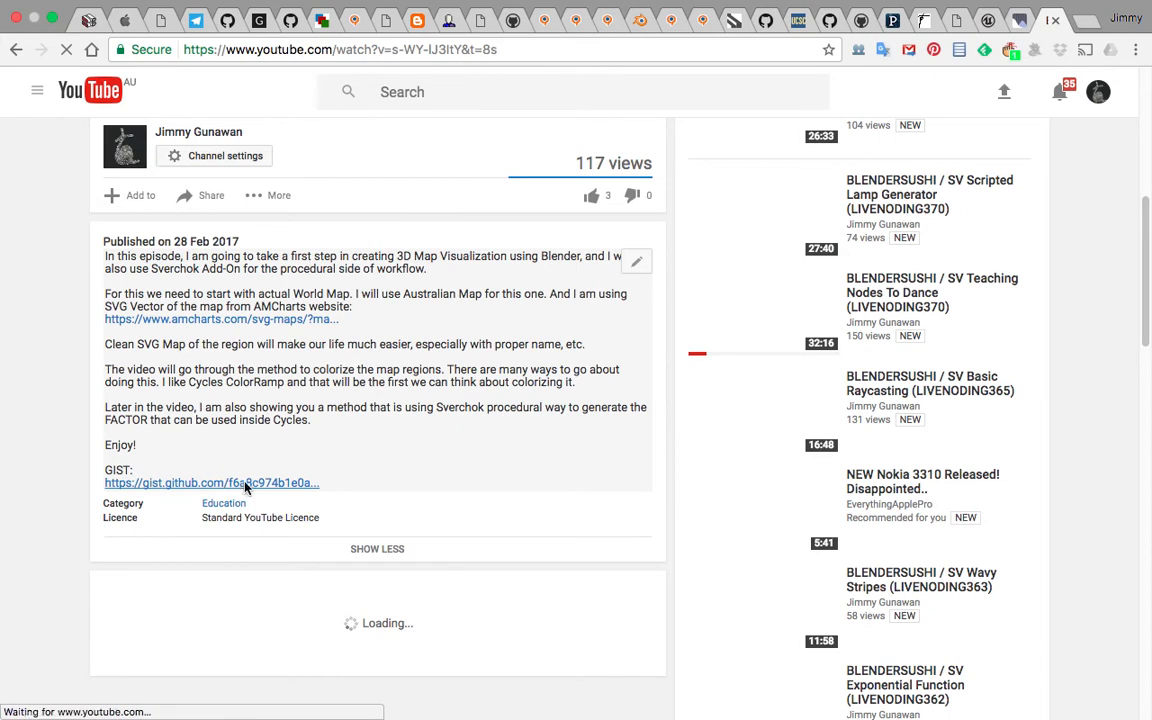
{"action": "right_click", "coordinate": [246, 487]}
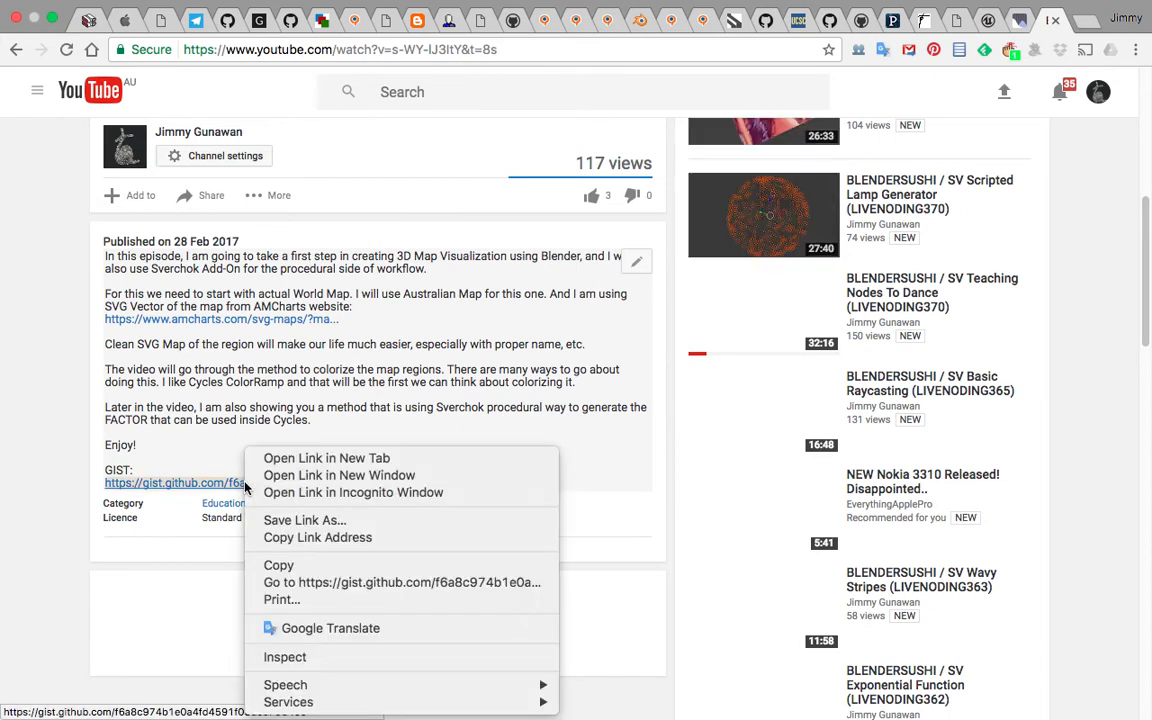
{"action": "left_click", "coordinate": [300, 537]}
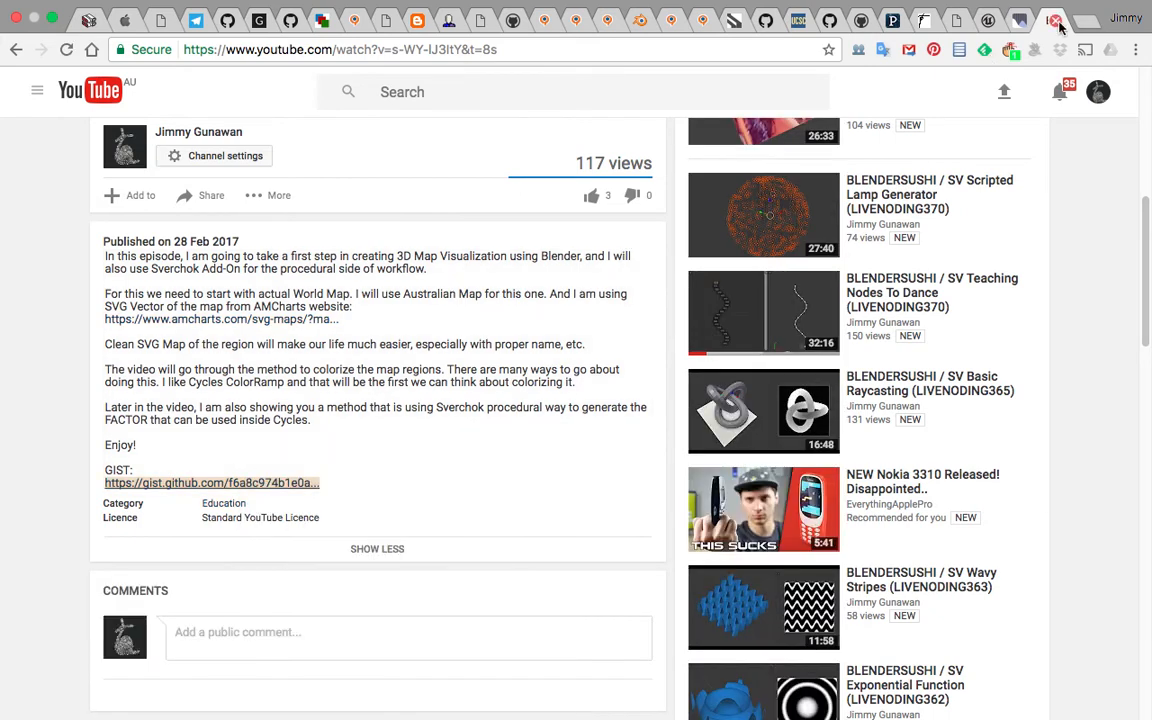
Switch to Blender, choose the Compositing screen layout and open a Sverchok NodeTree in the node editor
{"action": "left_click", "coordinate": [1055, 22]}
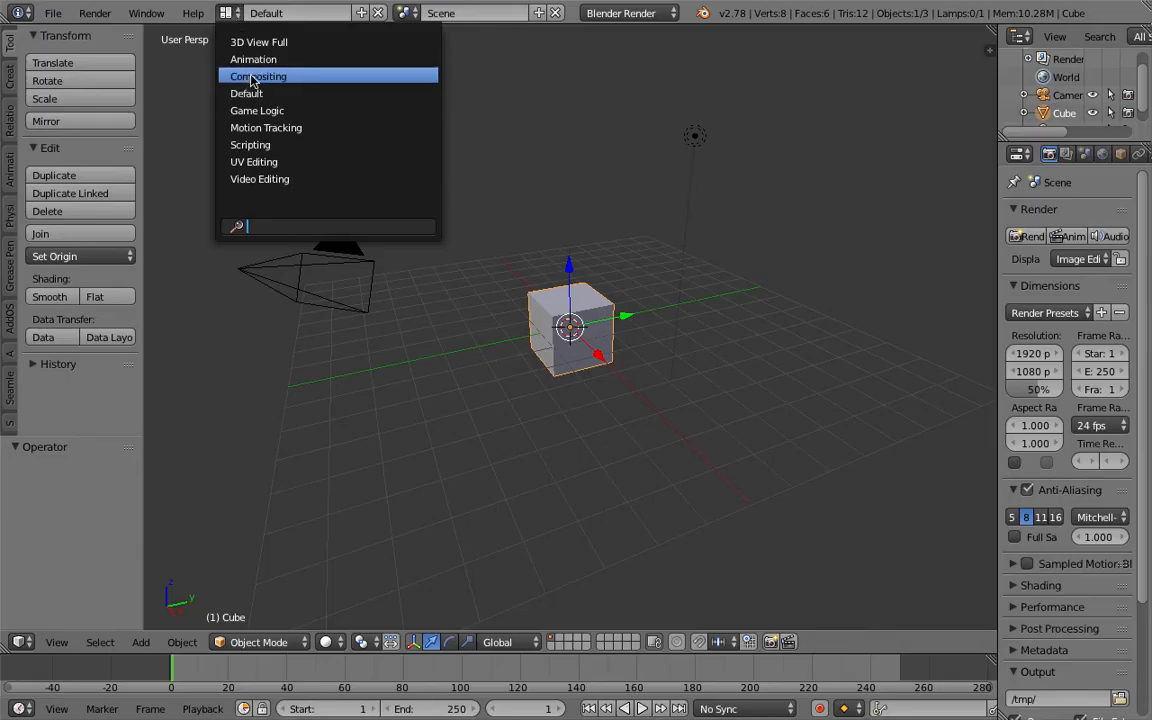
{"action": "left_click", "coordinate": [230, 77]}
{"action": "left_click", "coordinate": [212, 420]}
{"action": "left_click", "coordinate": [376, 420]}
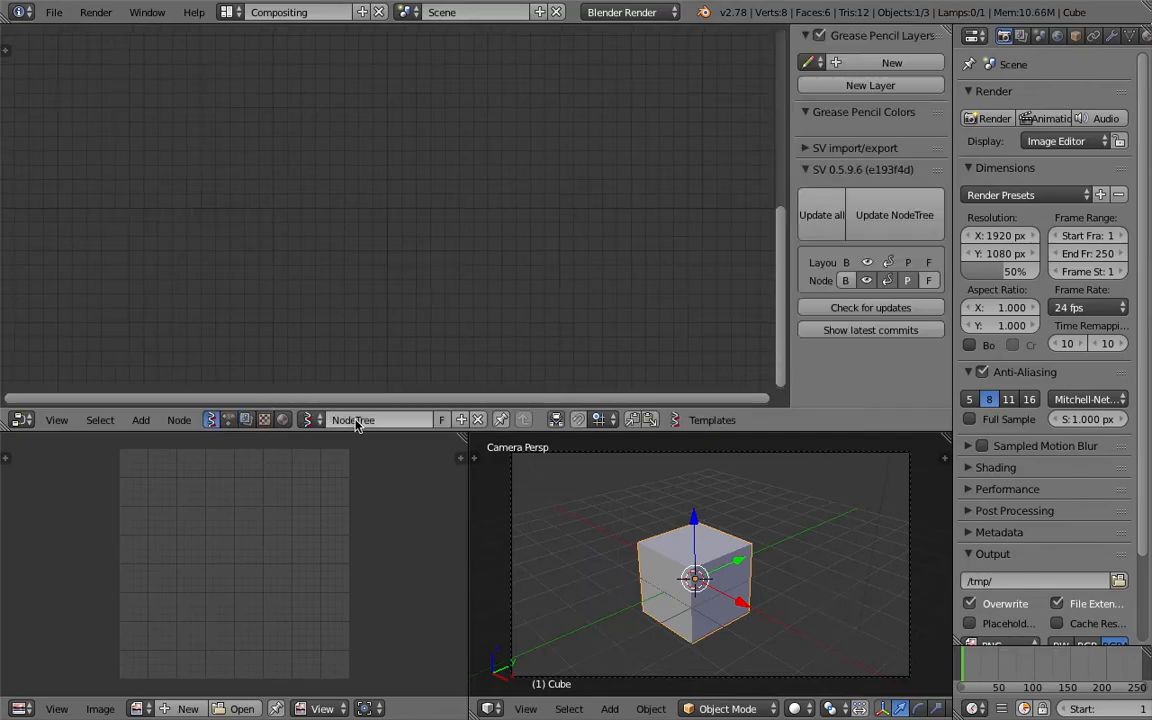
Import the copied gist URL into the node tree through the SV import/export panel's gist Import
{"action": "left_click", "coordinate": [820, 150]}
{"action": "scroll", "coordinate": [852, 275], "scroll_direction": "down", "scroll_amount": 2}
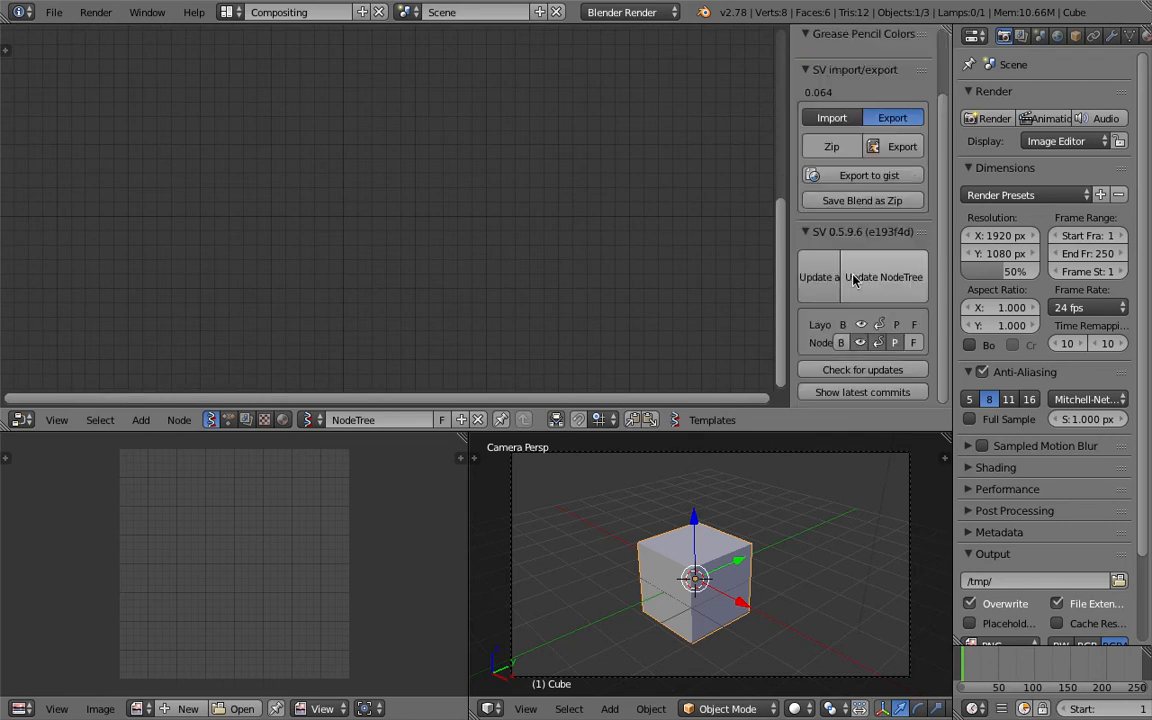
{"action": "left_click", "coordinate": [838, 119]}
{"action": "left_click_drag", "start_coordinate": [788, 162], "coordinate": [447, 165]}
{"action": "left_click", "coordinate": [540, 189]}
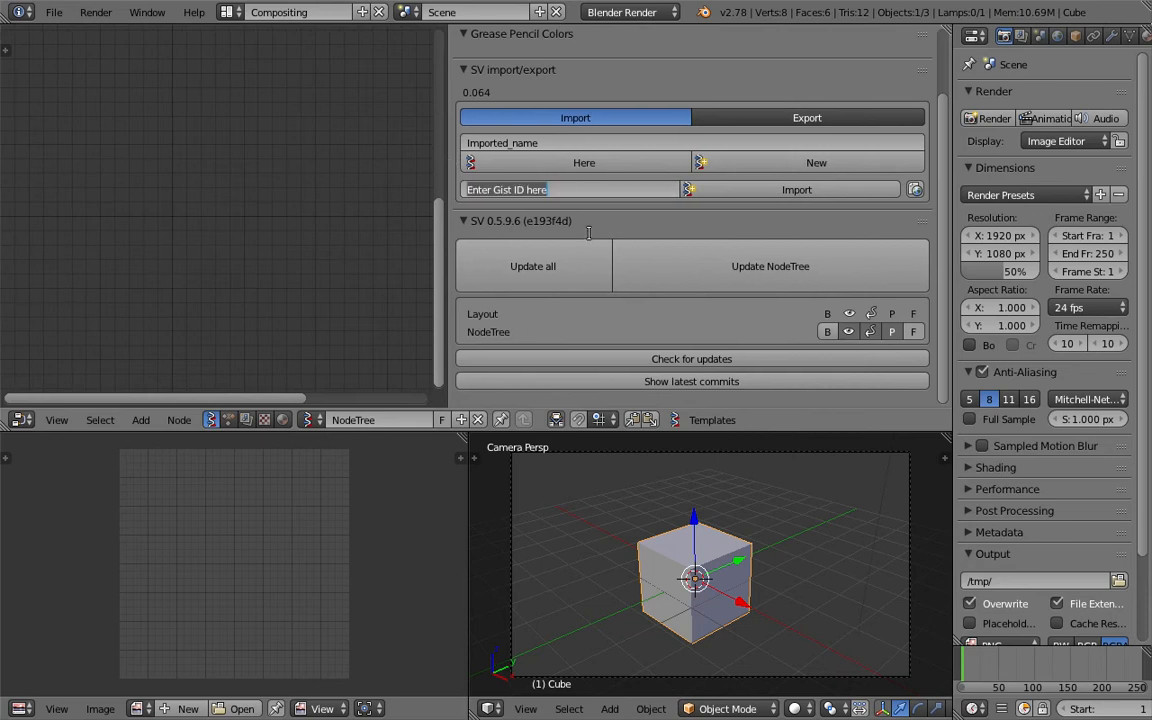
{"action": "key", "text": "ctrl+v"}
{"action": "key", "text": "Return"}
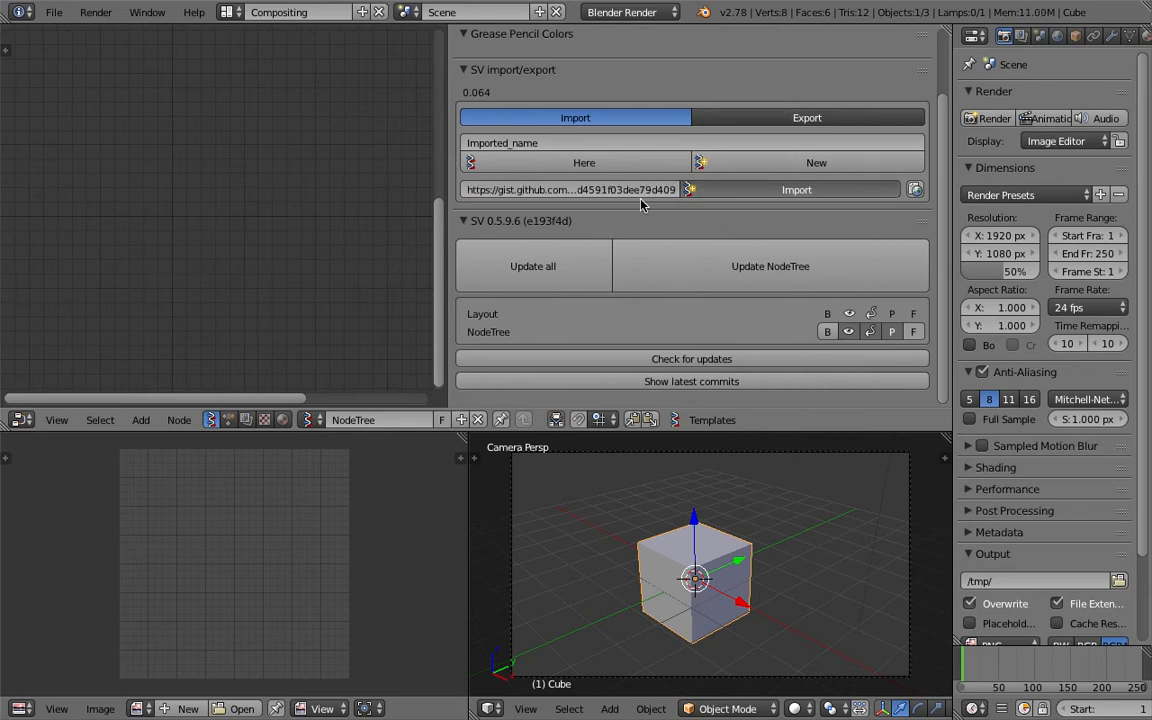
{"action": "left_click_drag", "start_coordinate": [447, 161], "coordinate": [912, 162]}
{"action": "scroll", "coordinate": [560, 480], "scroll_direction": "down", "scroll_amount": 2}
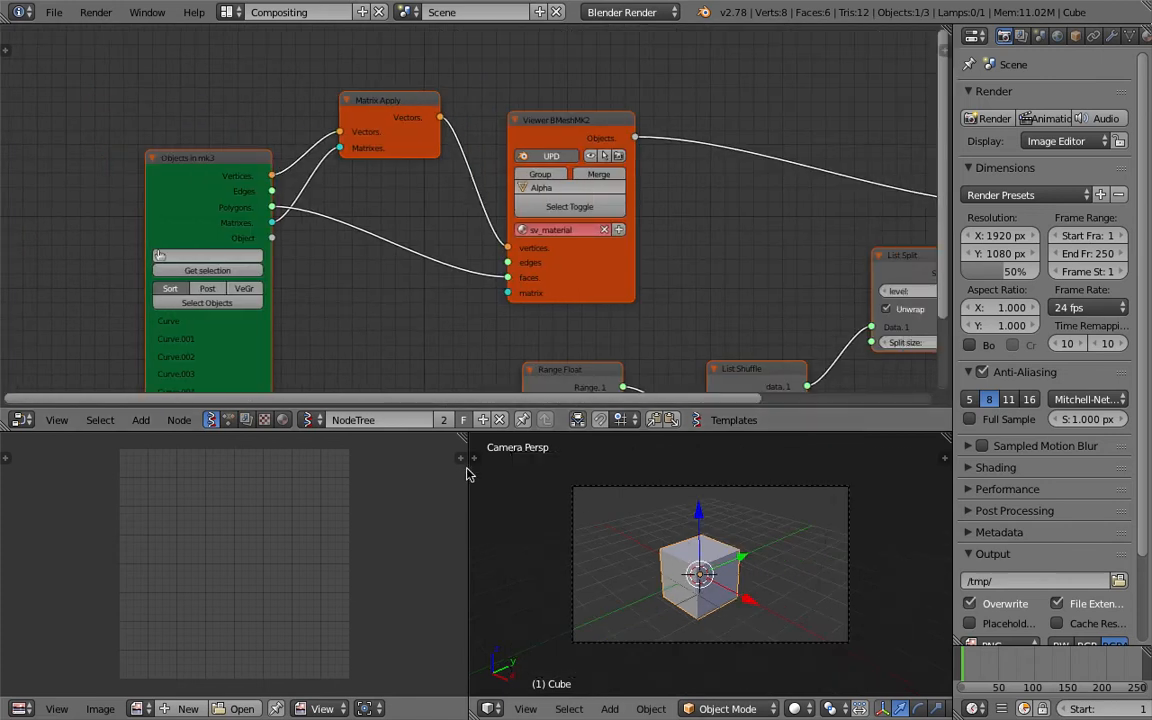
Join the image editor area into the 3D viewport
{"action": "left_click_drag", "start_coordinate": [463, 437], "coordinate": [340, 495]}
{"action": "scroll", "coordinate": [620, 533], "scroll_direction": "down", "scroll_amount": 4}
{"action": "middle_click_drag", "start_coordinate": [577, 538], "coordinate": [634, 534]}
Delete all objects from the scene
{"action": "key", "text": "a"}
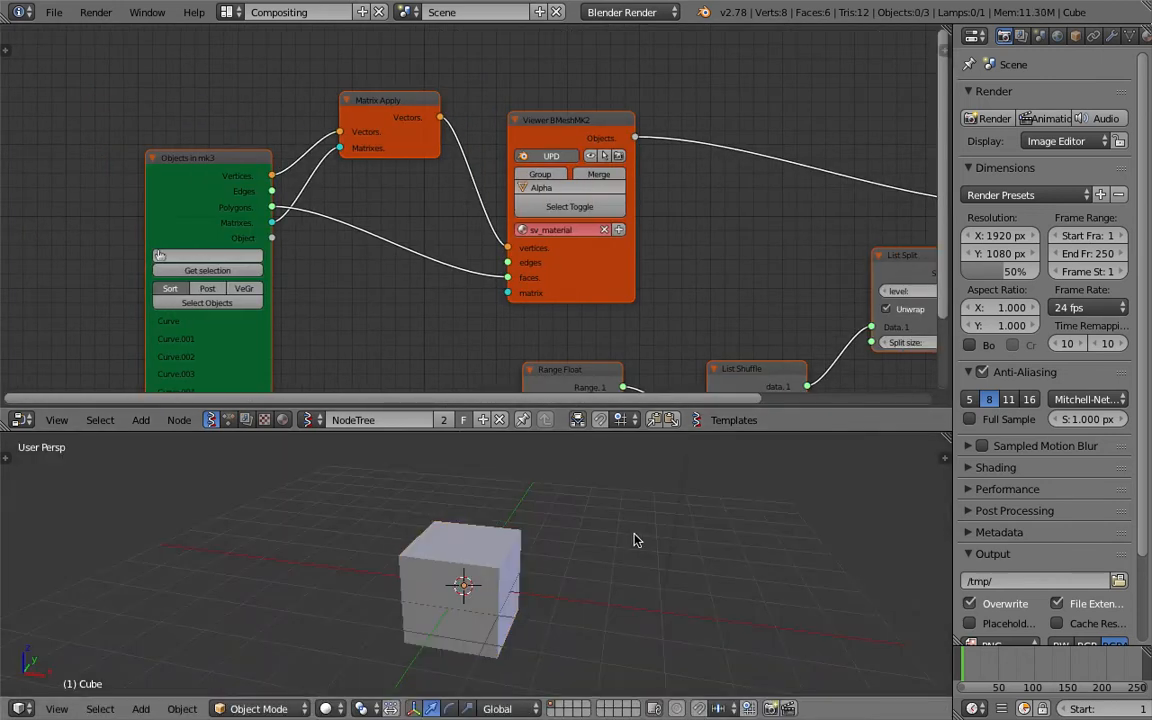
{"action": "key", "text": "a"}
{"action": "key", "text": "Delete"}
{"action": "key", "text": "Home"}
{"action": "scroll", "coordinate": [514, 306], "scroll_direction": "up", "scroll_amount": 1}
{"action": "middle_click_drag", "start_coordinate": [633, 290], "coordinate": [506, 260]}
{"action": "middle_click_drag", "start_coordinate": [431, 186], "coordinate": [460, 191]}
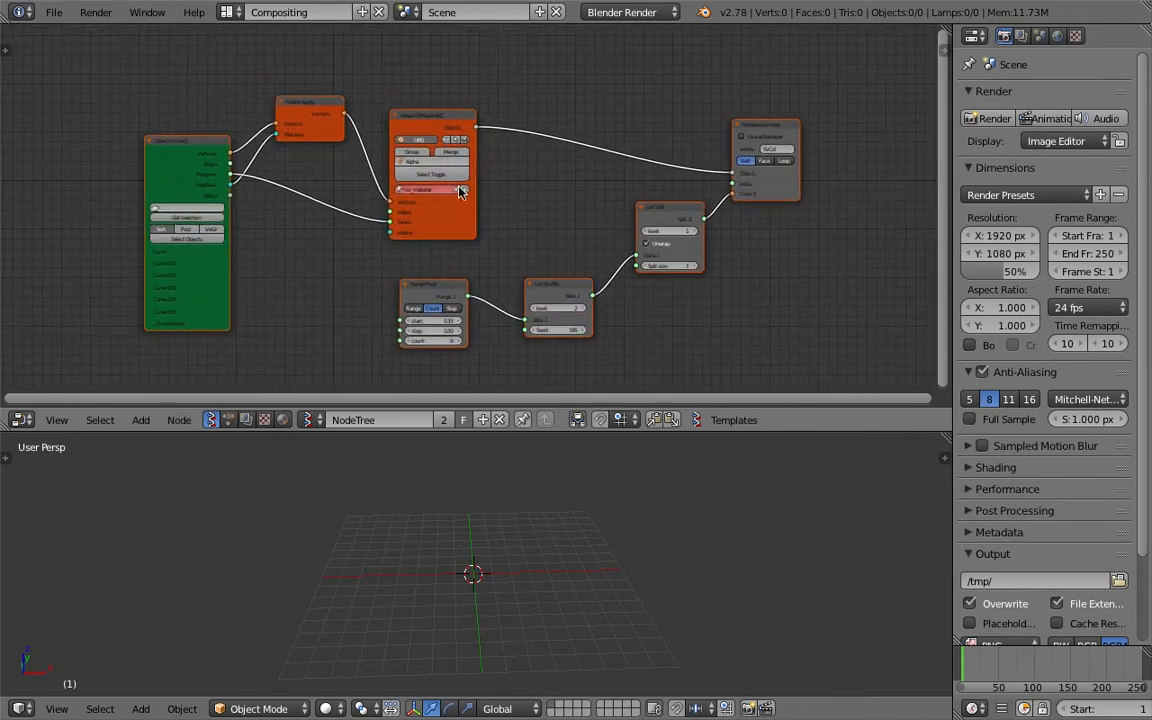
Save the file to the Desktop as map_vis_part_two_001.blend
{"action": "left_click", "coordinate": [54, 12]}
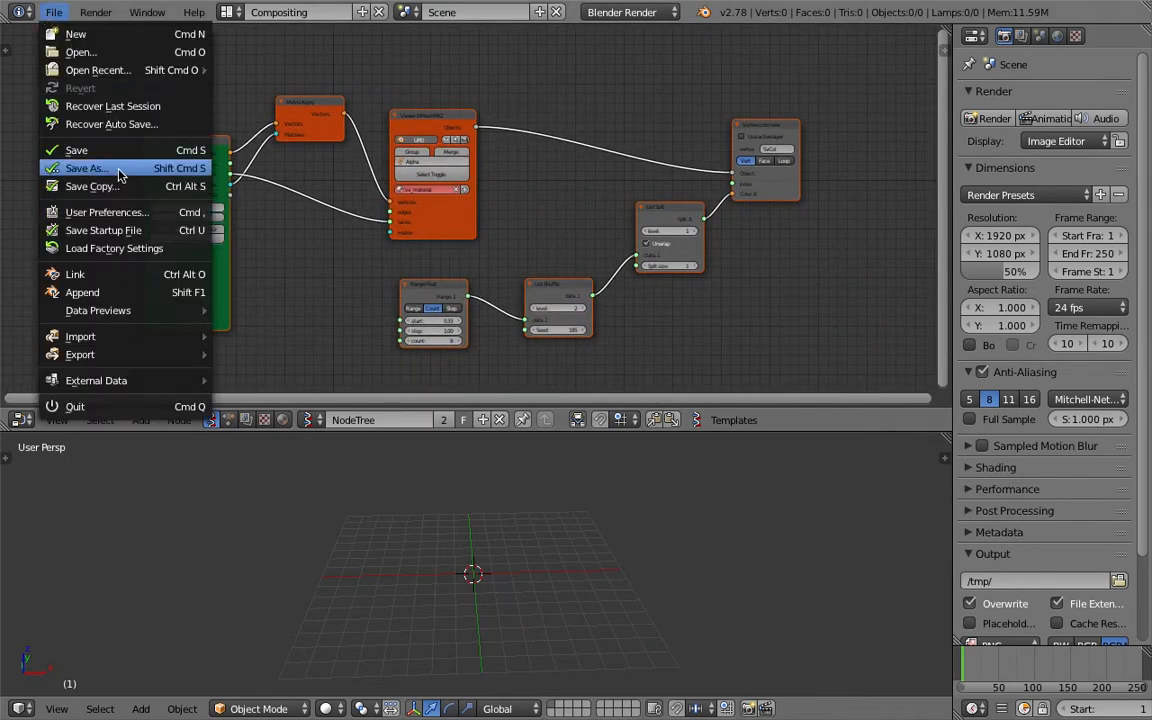
{"action": "left_click", "coordinate": [108, 163]}
{"action": "left_click", "coordinate": [361, 80]}
{"action": "type", "text": "map_vis_part_t"}
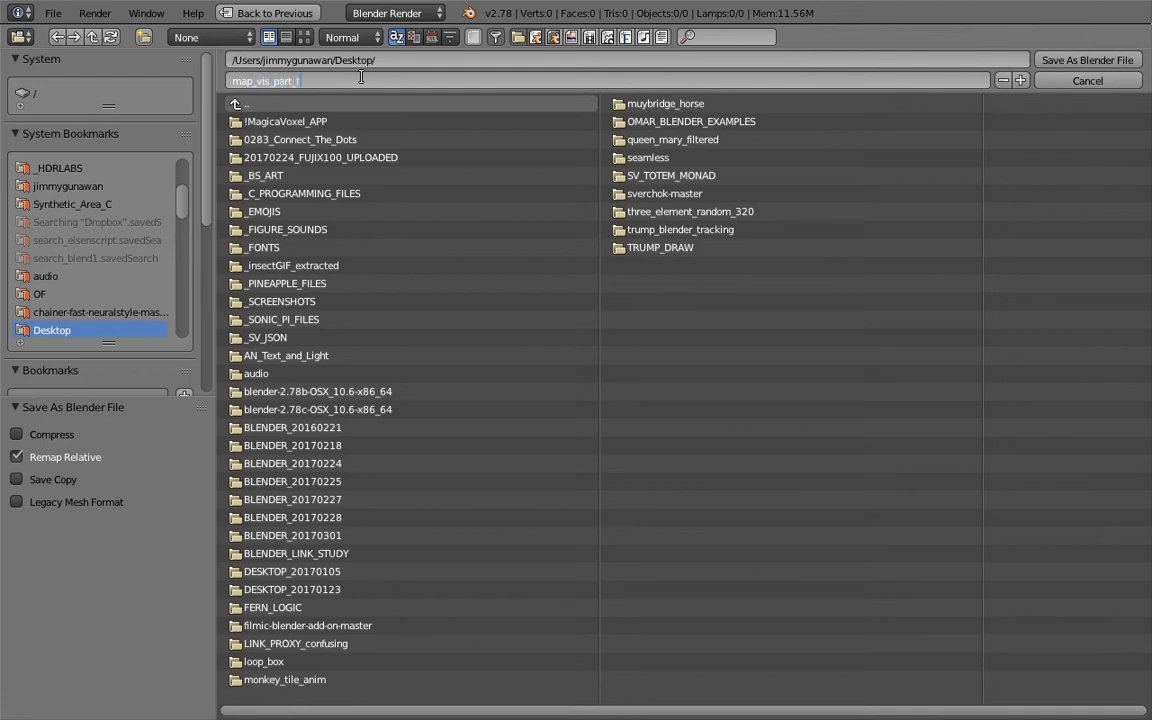
{"action": "type", "text": "wo"}
{"action": "key", "text": "Return"}
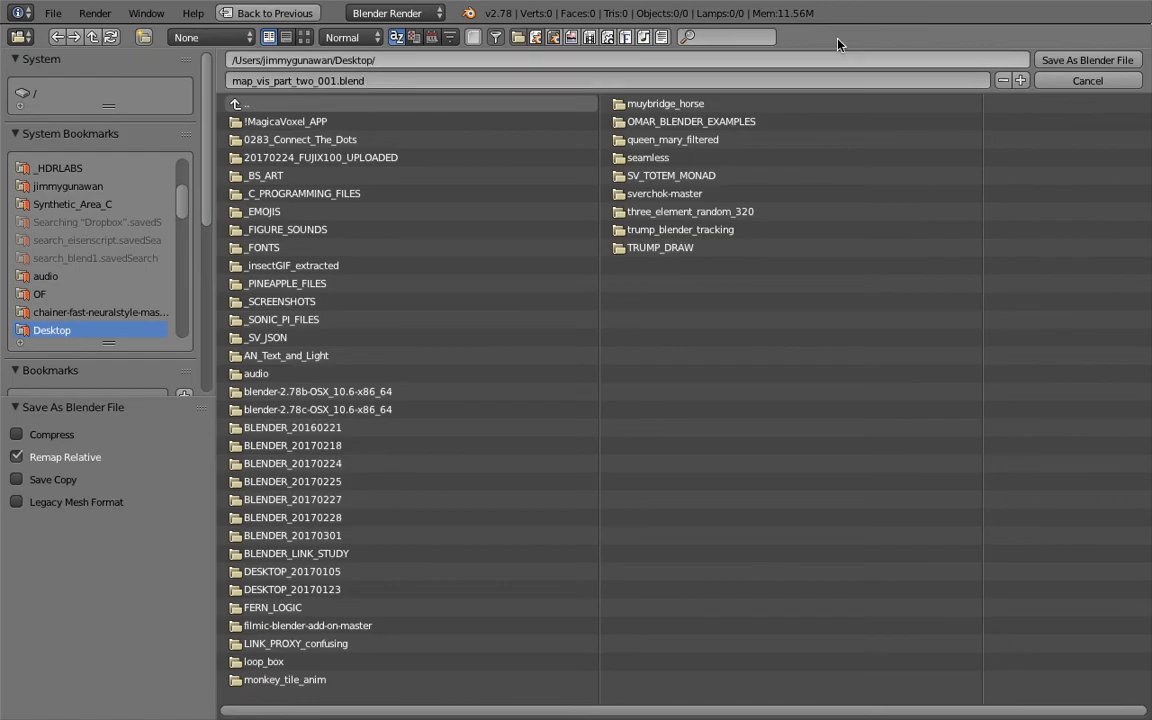
{"action": "left_click", "coordinate": [1086, 60]}
Switch to the browser's amCharts Japan SVG map page, then quit Google Chrome and leave the site
{"action": "key", "text": "ctrl+Right"}
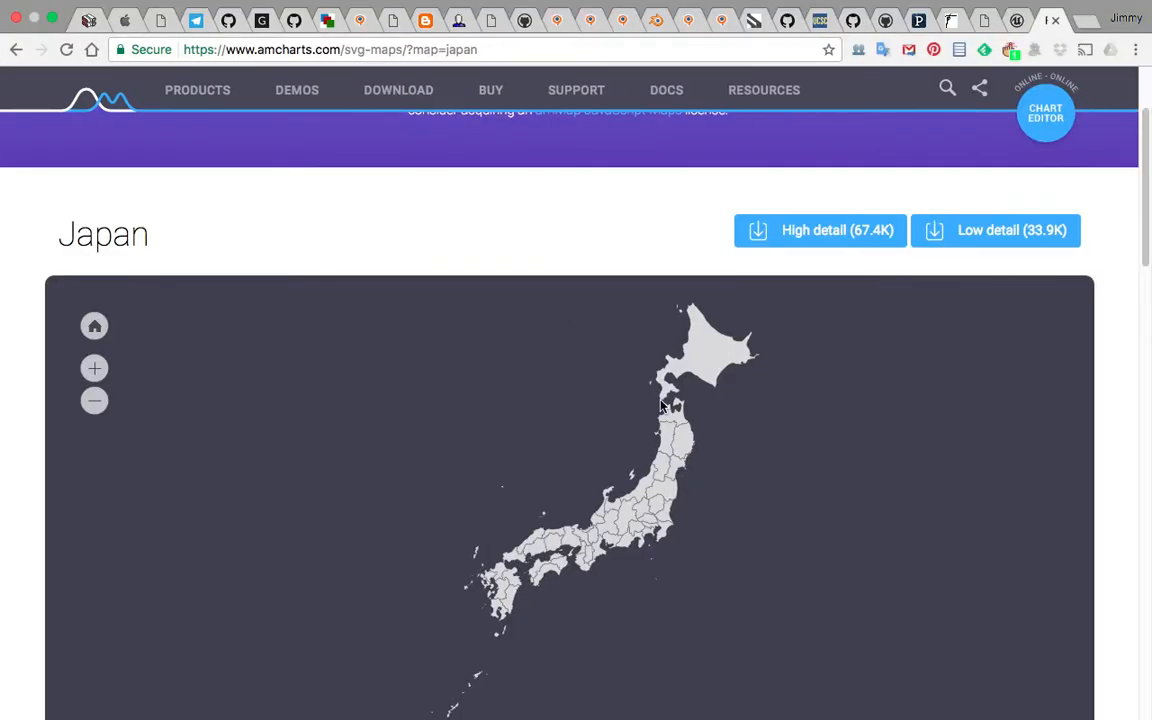
{"action": "scroll", "coordinate": [776, 398], "scroll_direction": "down", "scroll_amount": 1}
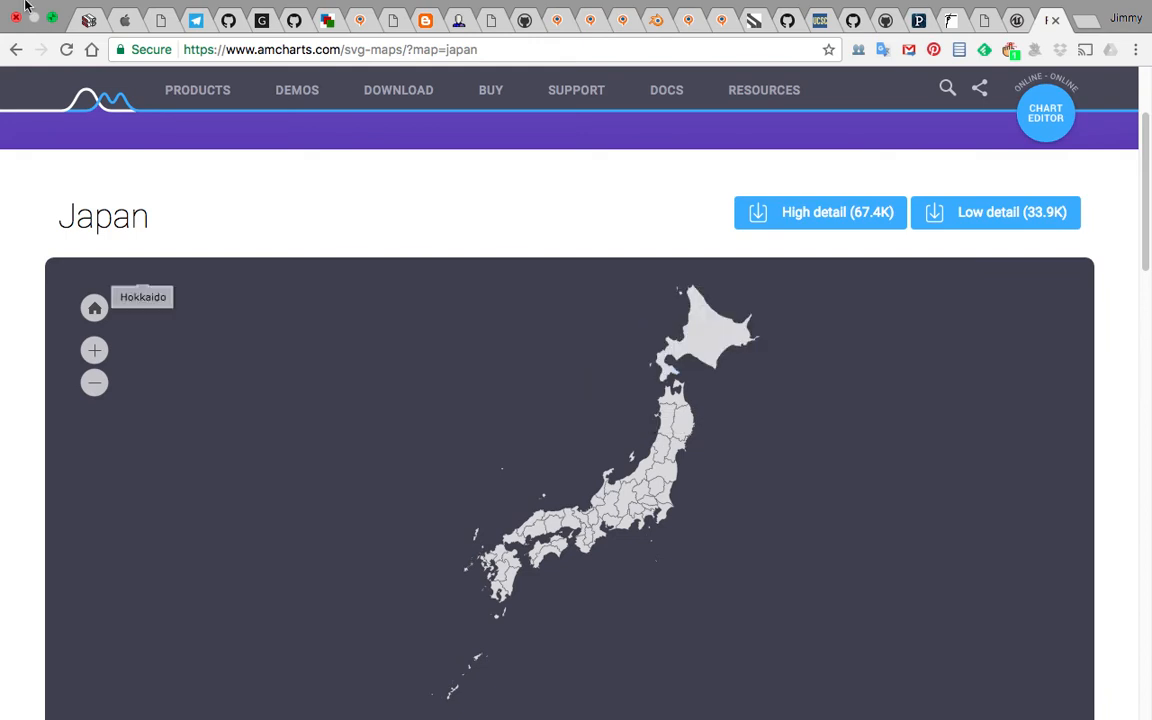
{"action": "mouse_move", "coordinate": [27, 6]}
{"action": "left_click", "coordinate": [66, 9]}
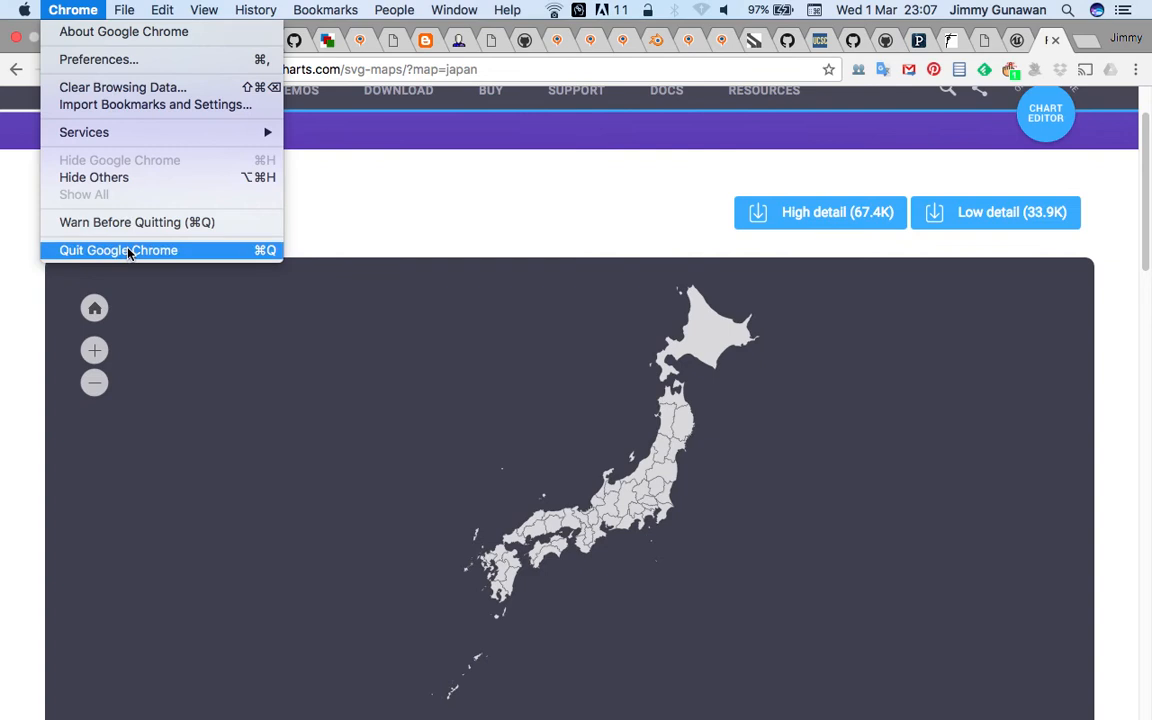
{"action": "left_click", "coordinate": [128, 253]}
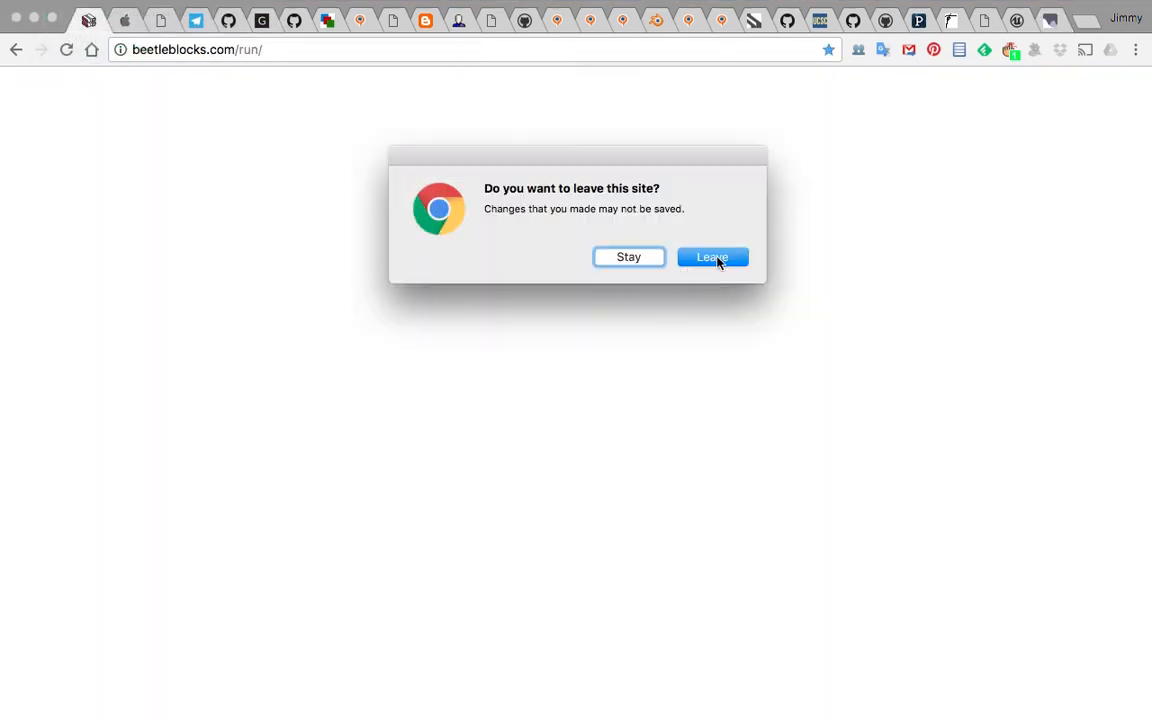
{"action": "left_click", "coordinate": [707, 262]}
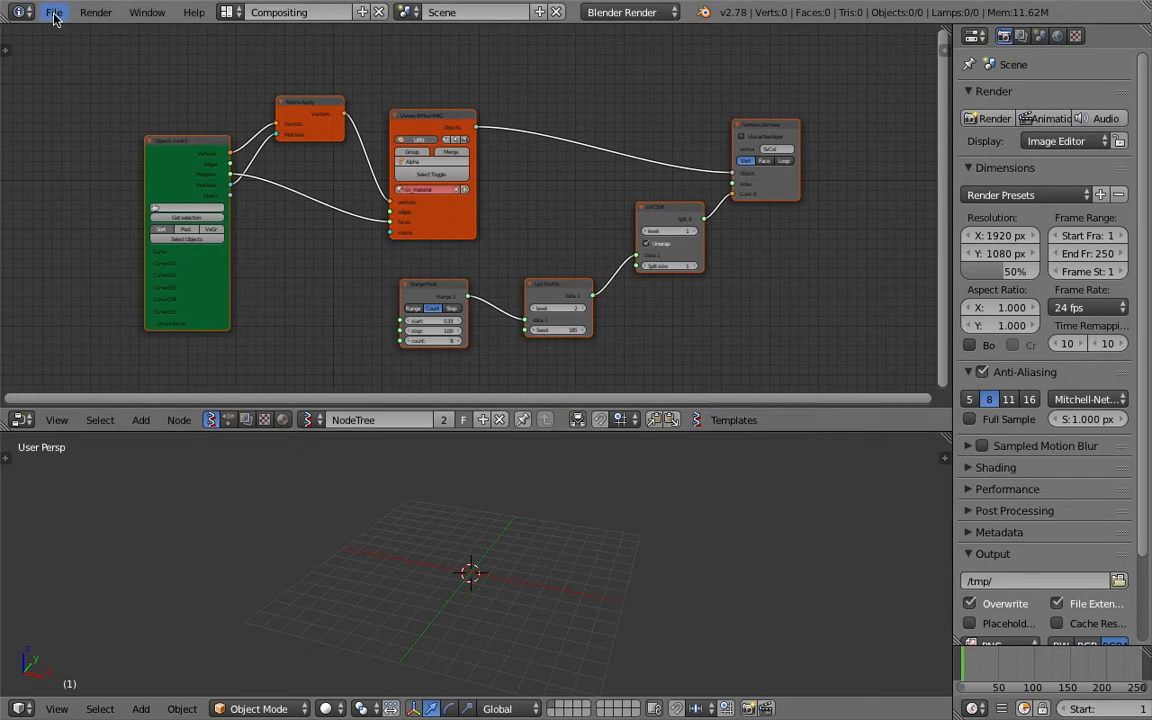
Import japanLow.svg from the Desktop as Scalable Vector Graphics
{"action": "left_click", "coordinate": [54, 14]}
{"action": "mouse_move", "coordinate": [180, 338]}
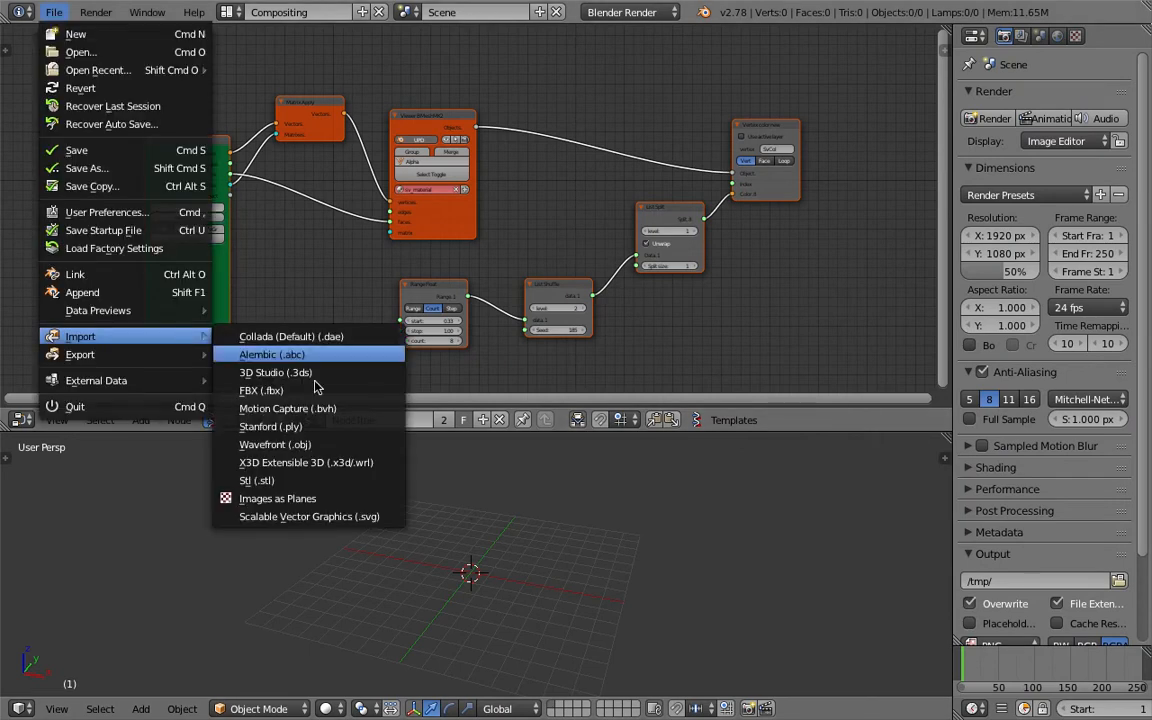
{"action": "left_click", "coordinate": [300, 516]}
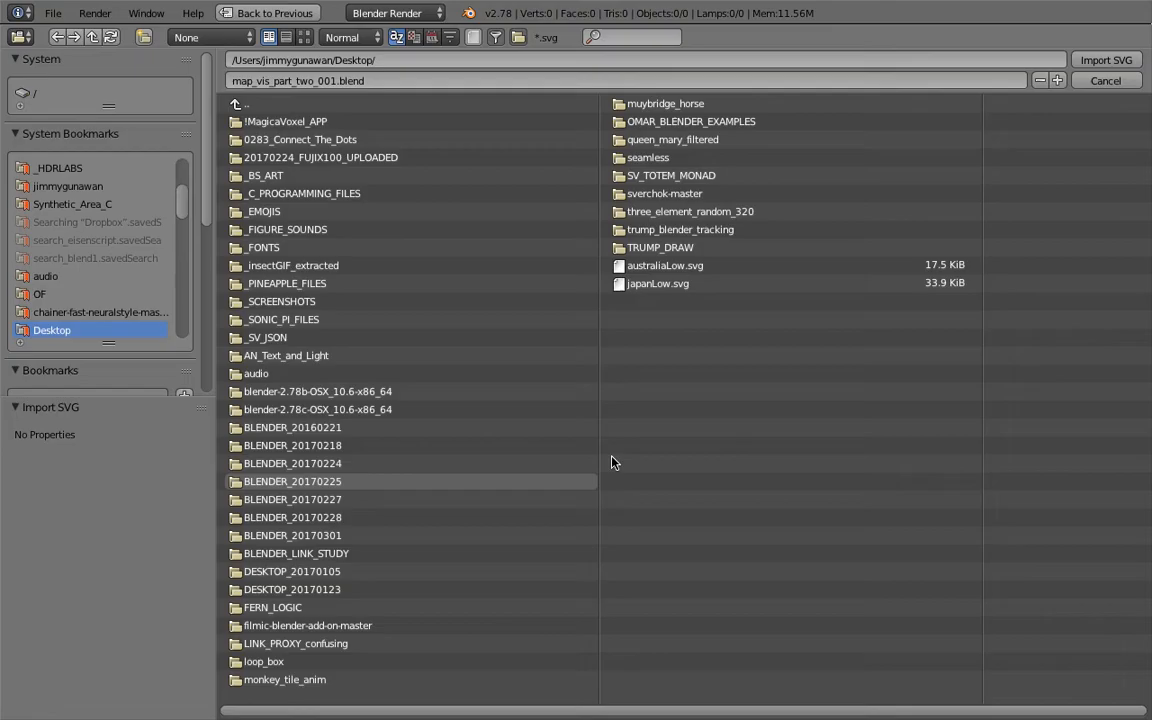
{"action": "left_click", "coordinate": [668, 284]}
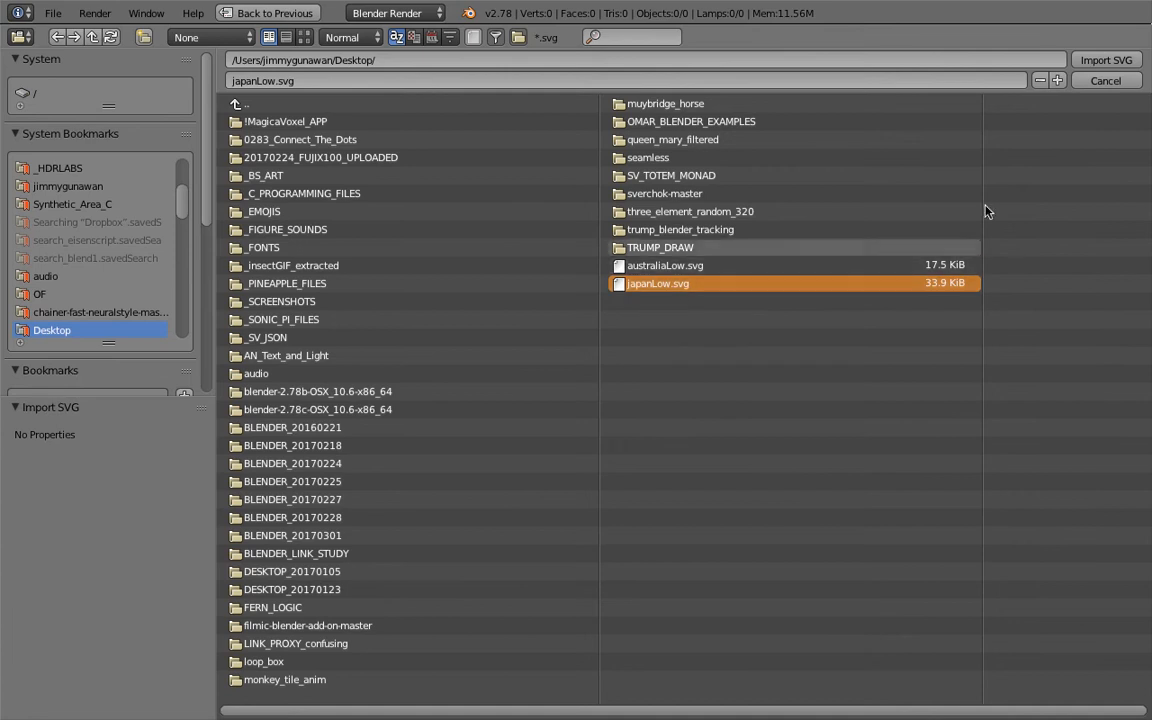
{"action": "left_click", "coordinate": [1102, 61]}
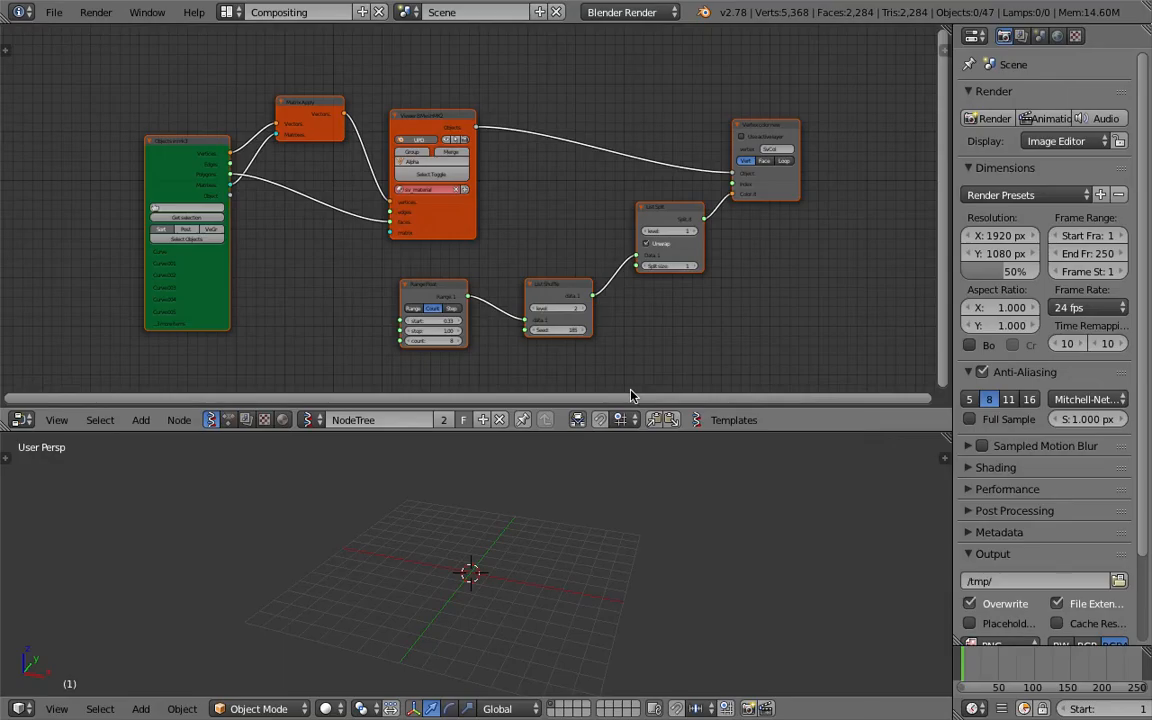
Split off a new area above the properties editor and make it an Outliner
{"action": "middle_click_drag", "start_coordinate": [563, 550], "coordinate": [567, 570]}
{"action": "scroll", "coordinate": [567, 570], "scroll_direction": "down", "scroll_amount": 3}
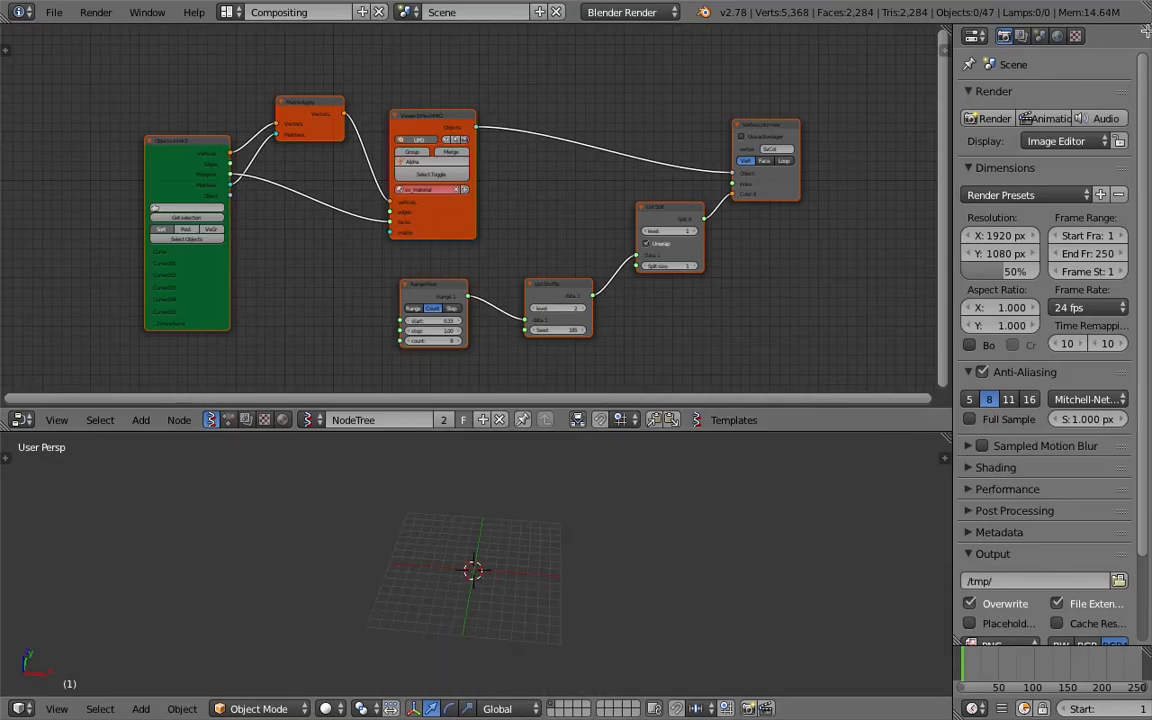
{"action": "left_click_drag", "start_coordinate": [1146, 32], "coordinate": [1140, 345]}
{"action": "left_click", "coordinate": [975, 35]}
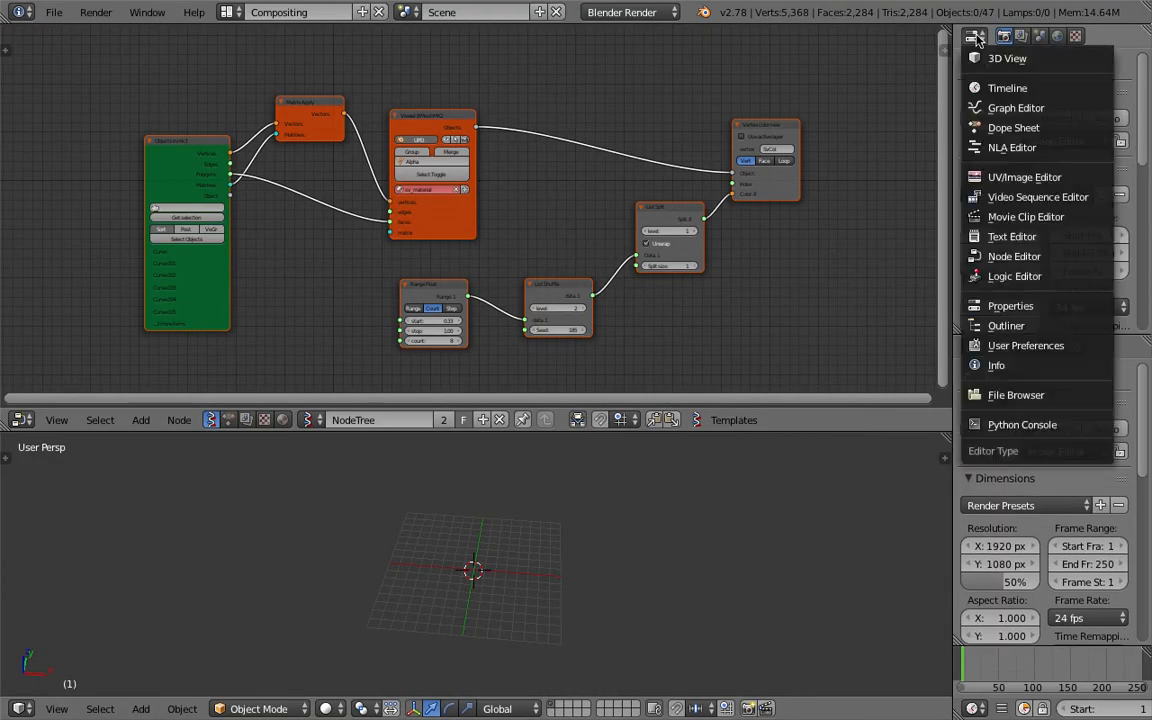
{"action": "left_click", "coordinate": [1006, 326]}
Select all the imported curve objects from the Outliner
{"action": "scroll", "coordinate": [1047, 228], "scroll_direction": "down", "scroll_amount": 5}
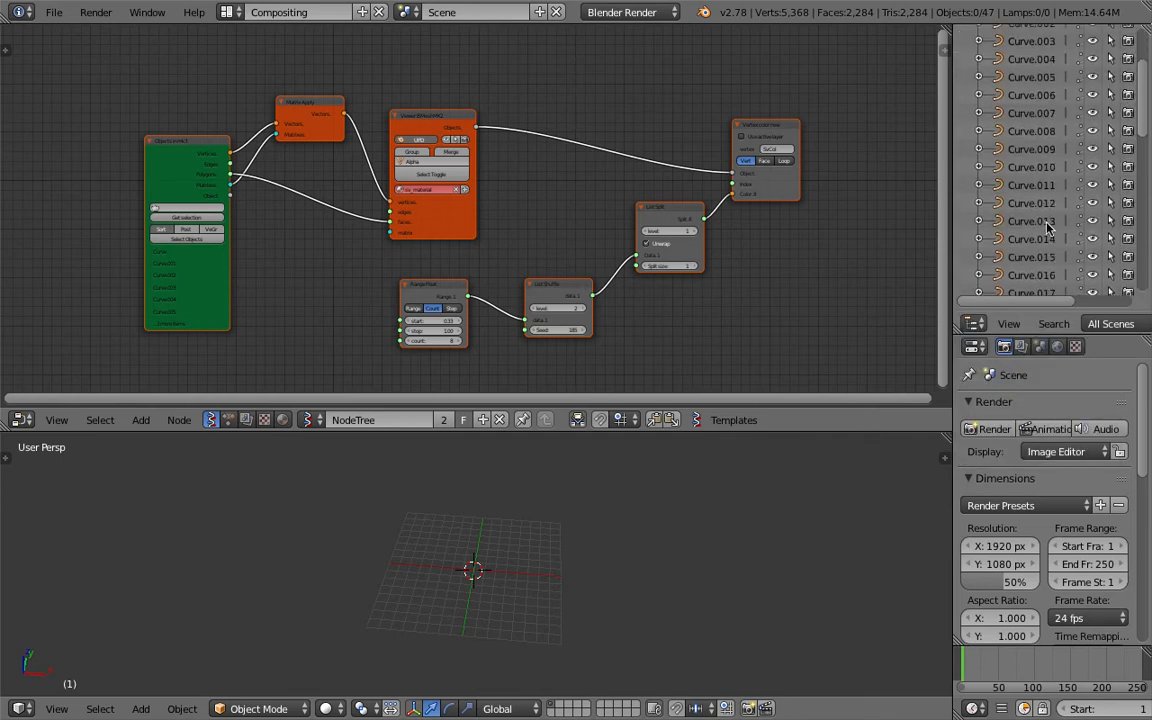
{"action": "scroll", "coordinate": [1040, 200], "scroll_direction": "up", "scroll_amount": 5}
{"action": "right_click", "coordinate": [1030, 122]}
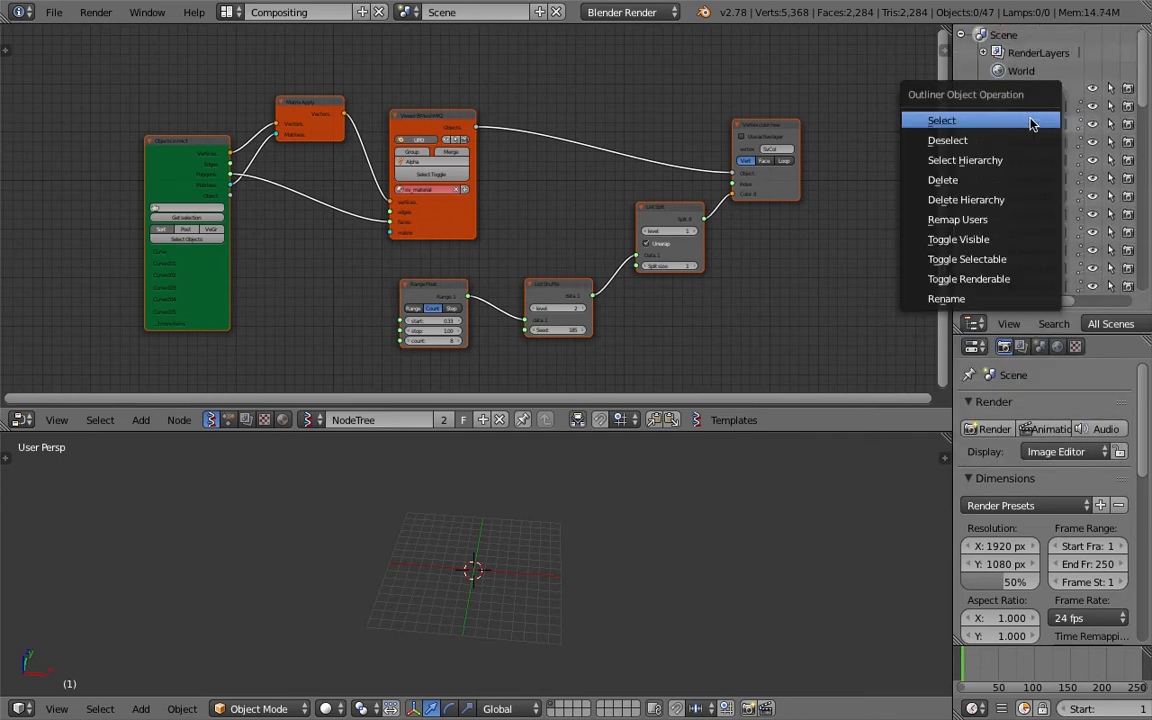
{"action": "left_click", "coordinate": [942, 120]}
Scale the selected curves by 100
{"action": "left_click", "coordinate": [622, 509]}
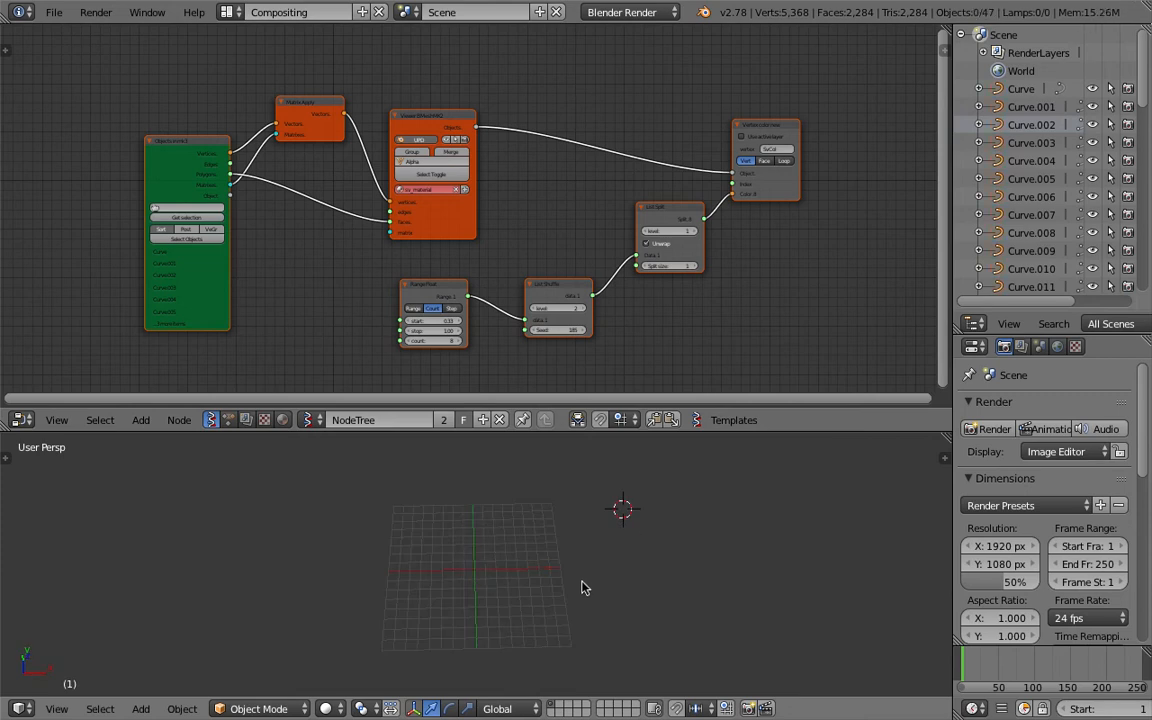
{"action": "scroll", "coordinate": [538, 597], "scroll_direction": "up", "scroll_amount": 3}
{"action": "type", "text": "s"}
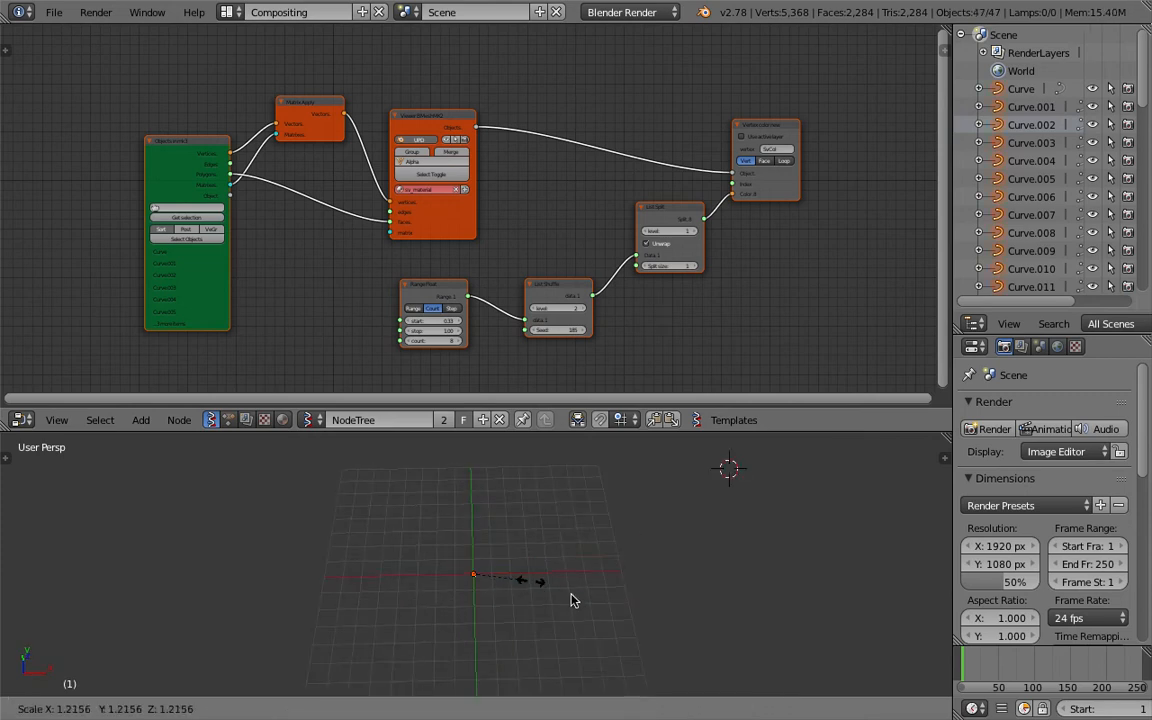
{"action": "type", "text": "100"}
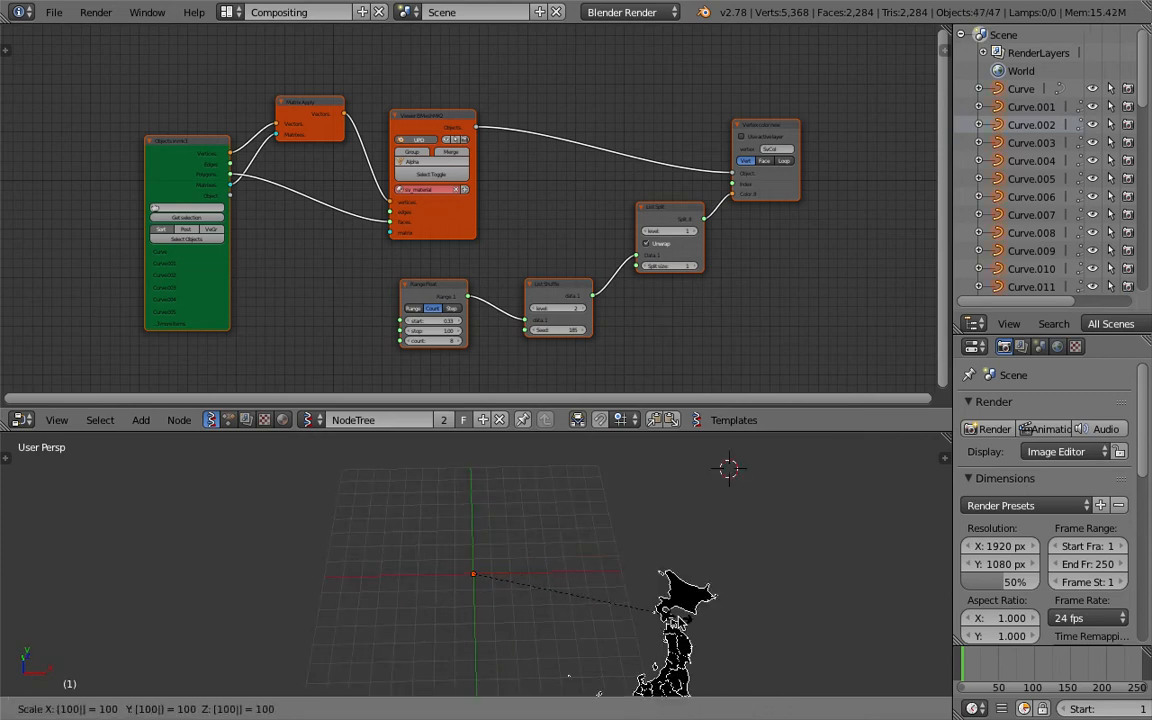
{"action": "key", "text": "Return"}
Examine the scaled Japan map from different angles in the viewport
{"action": "scroll", "coordinate": [660, 602], "scroll_direction": "down", "scroll_amount": 3}
{"action": "middle_click_drag", "start_coordinate": [627, 590], "coordinate": [440, 540], "text": "shift"}
{"action": "scroll", "coordinate": [546, 575], "scroll_direction": "up", "scroll_amount": 3}
{"action": "left_click", "coordinate": [54, 12]}
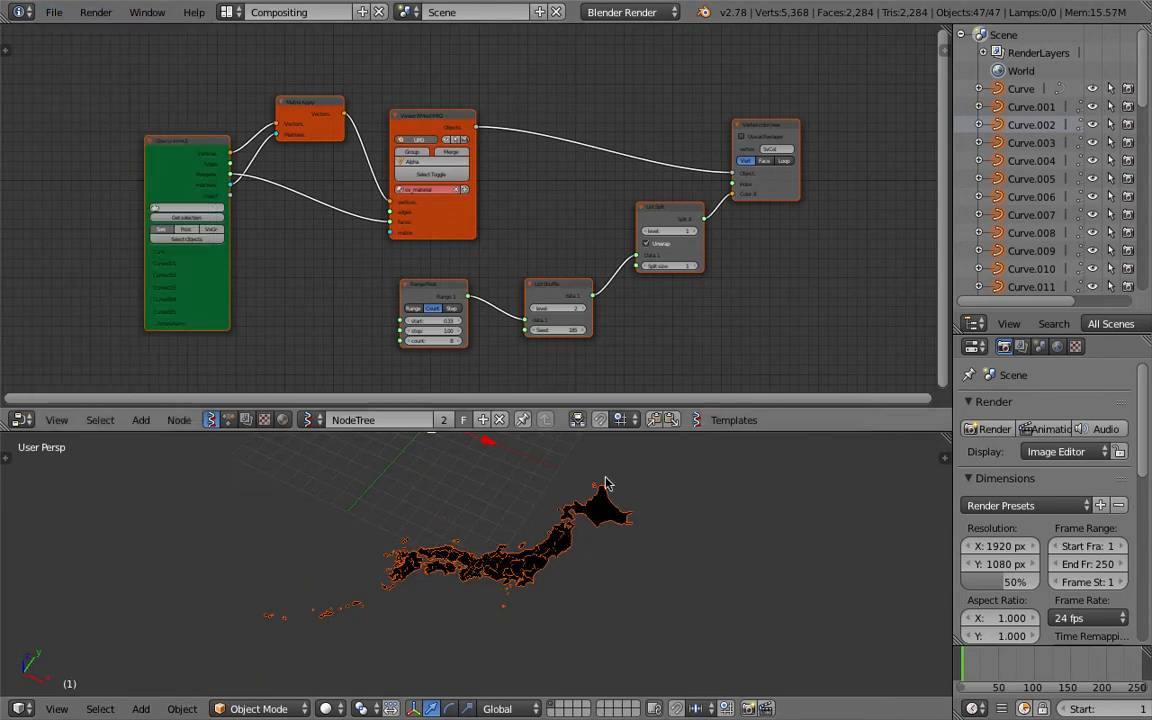
{"action": "middle_click_drag", "start_coordinate": [605, 483], "coordinate": [648, 555]}
{"action": "middle_click_drag", "start_coordinate": [574, 486], "coordinate": [600, 530]}
{"action": "key", "text": "a"}
{"action": "scroll", "coordinate": [599, 530], "scroll_direction": "down", "scroll_amount": 3}
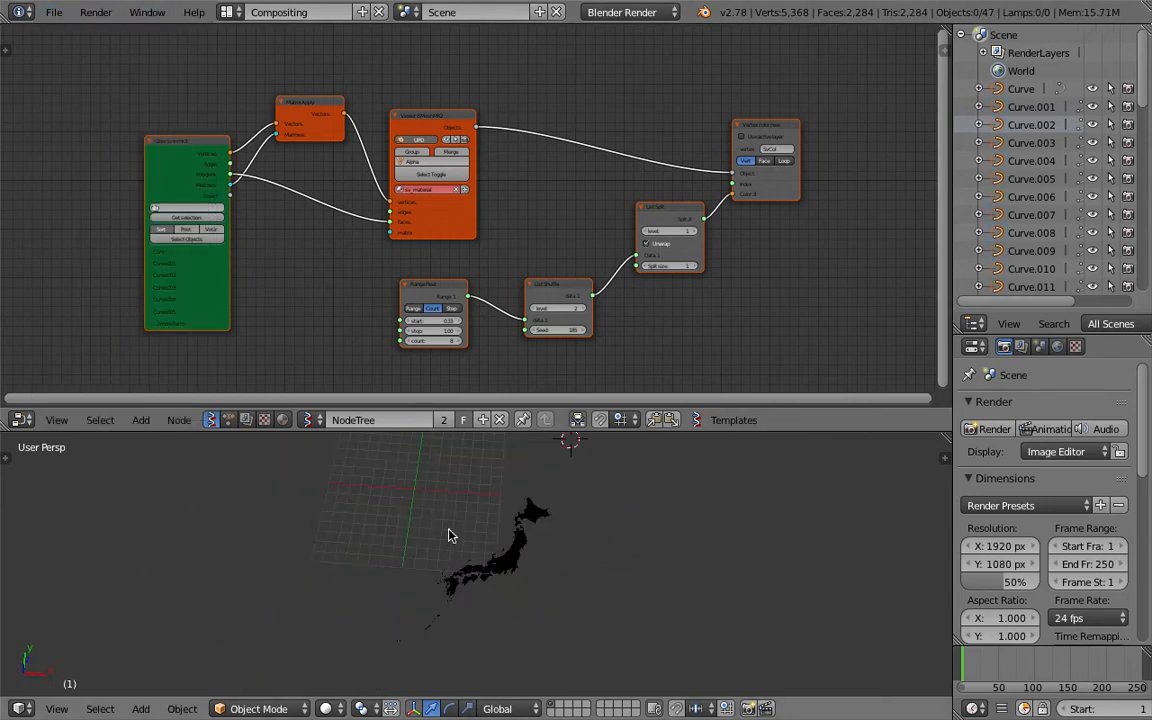
{"action": "key", "text": "a"}
{"action": "scroll", "coordinate": [591, 479], "scroll_direction": "up", "scroll_amount": 3}
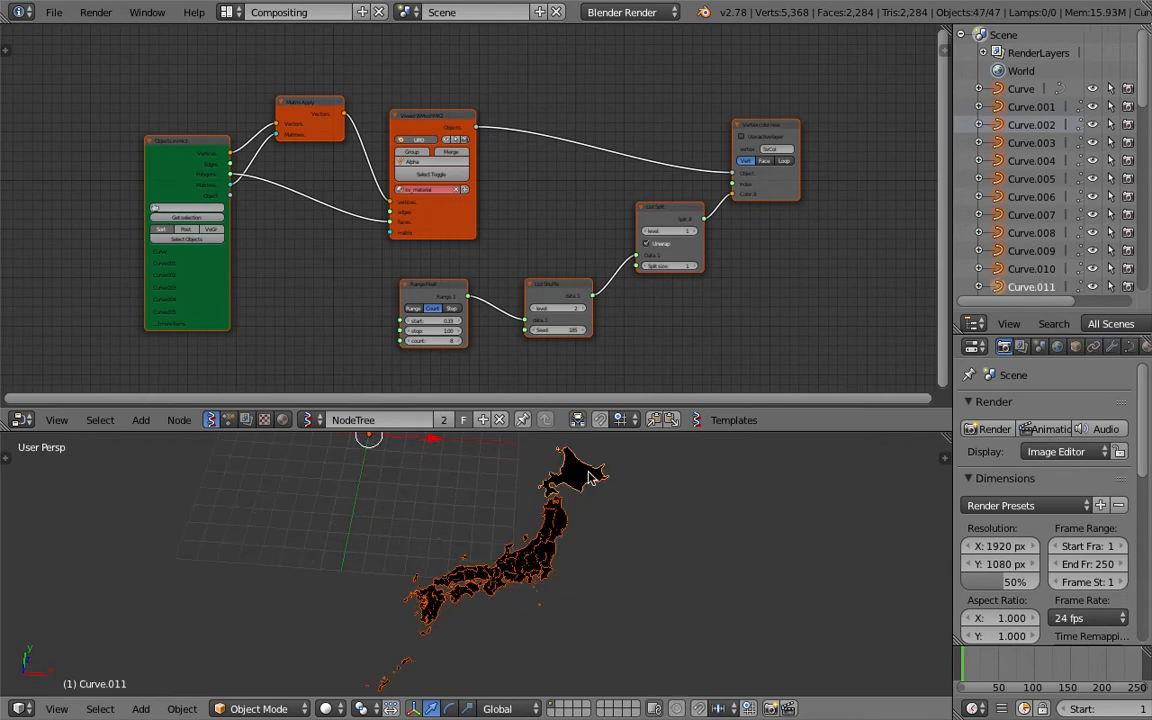
{"action": "middle_click_drag", "start_coordinate": [620, 506], "coordinate": [611, 531]}
{"action": "key", "text": "a"}
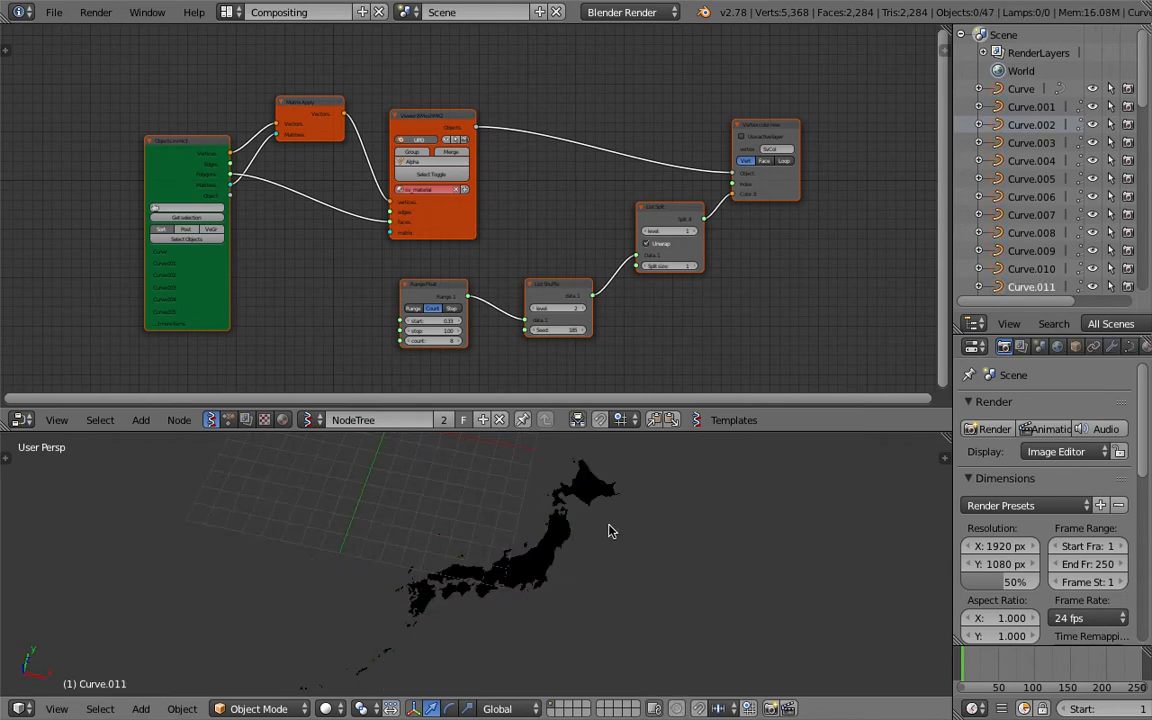
Select all curve objects in the scene by type
{"action": "left_click", "coordinate": [99, 709]}
{"action": "mouse_move", "coordinate": [167, 484]}
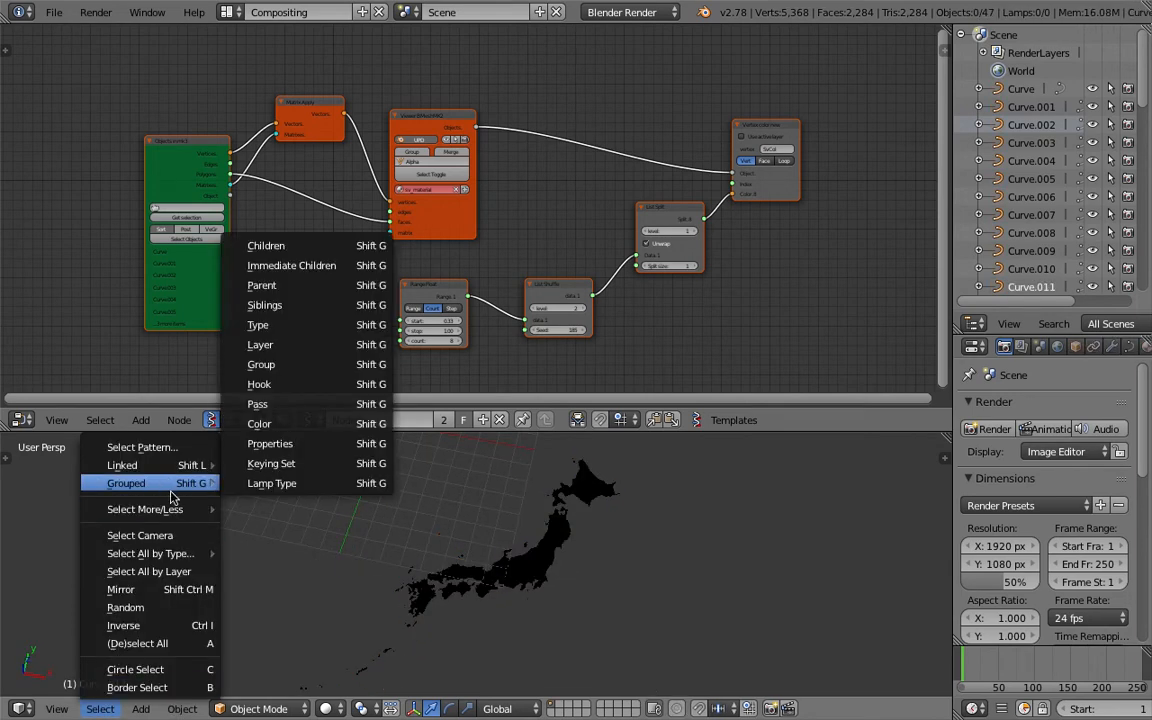
{"action": "mouse_move", "coordinate": [160, 557]}
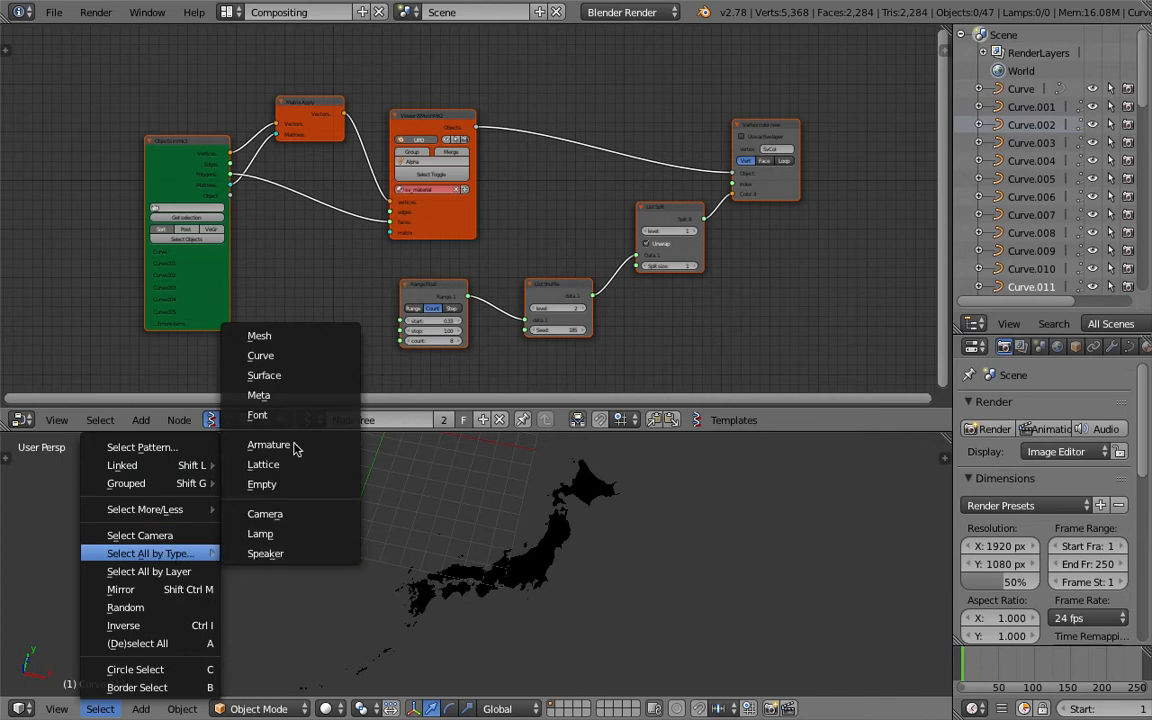
{"action": "left_click", "coordinate": [272, 355]}
{"action": "scroll", "coordinate": [1080, 170], "scroll_direction": "down", "scroll_amount": 7}
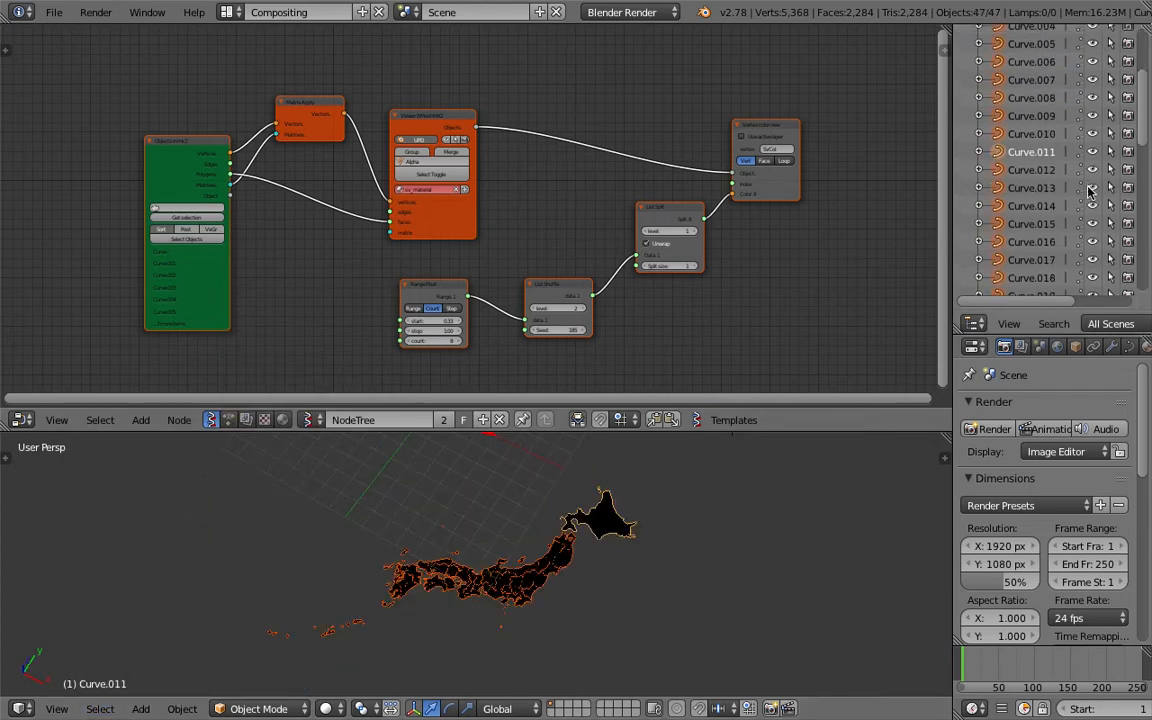
Load the selected curves into the Objects In mk3 node with Get selection
{"action": "left_click_drag", "start_coordinate": [1143, 159], "coordinate": [1134, 72]}
{"action": "scroll", "coordinate": [200, 225], "scroll_direction": "up", "scroll_amount": 3}
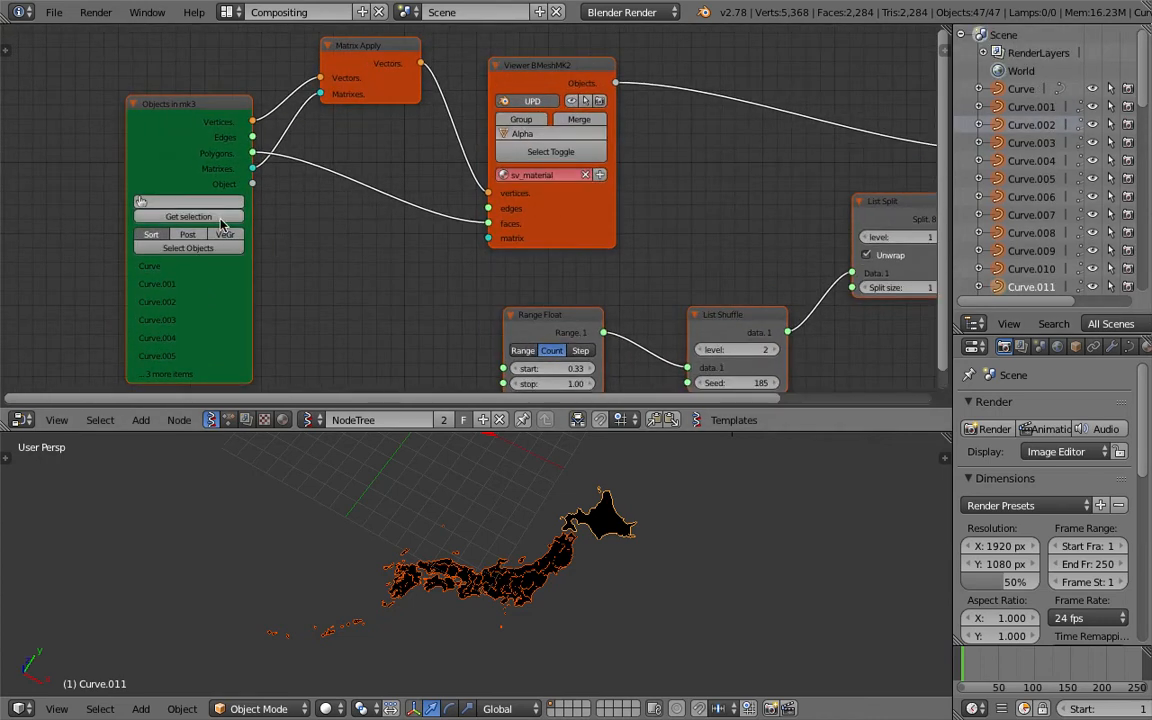
{"action": "middle_click_drag", "start_coordinate": [550, 573], "coordinate": [611, 571]}
Move the selected curve objects to layer 2
{"action": "key", "text": "m"}
{"action": "key", "text": "2"}
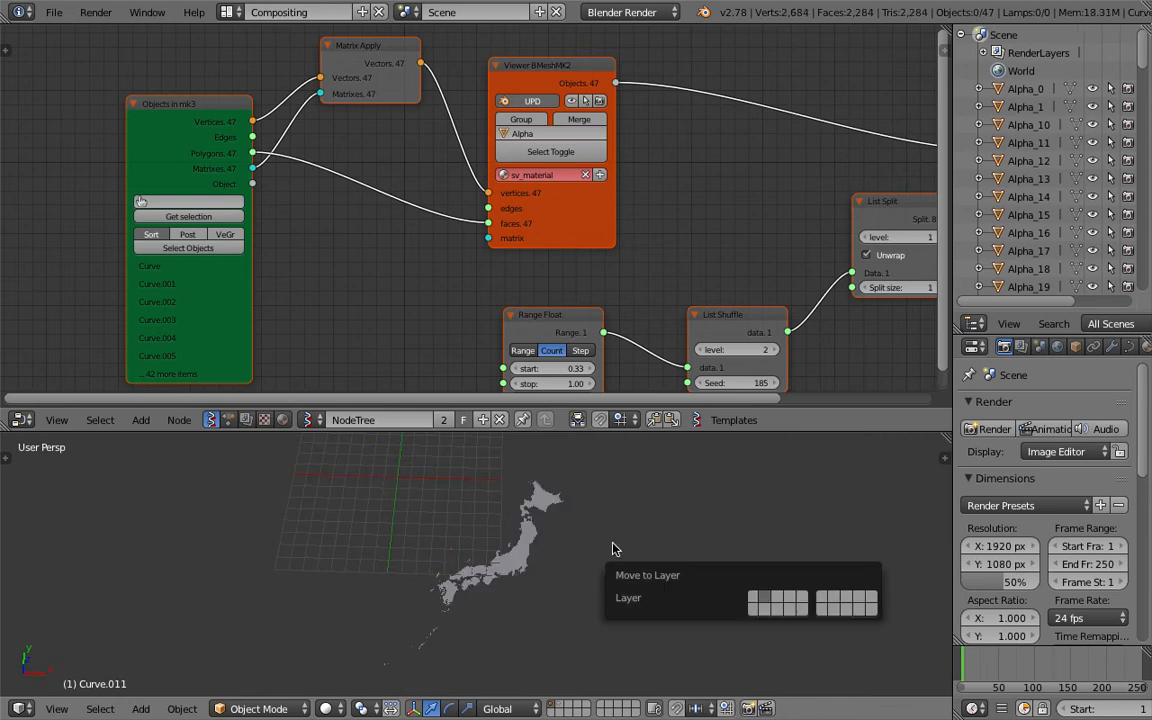
{"action": "left_click", "coordinate": [608, 497]}
{"action": "middle_click_drag", "start_coordinate": [608, 500], "coordinate": [592, 502]}
Switch the viewport to Material shading and select the Hokkaido region object
{"action": "left_click", "coordinate": [328, 708]}
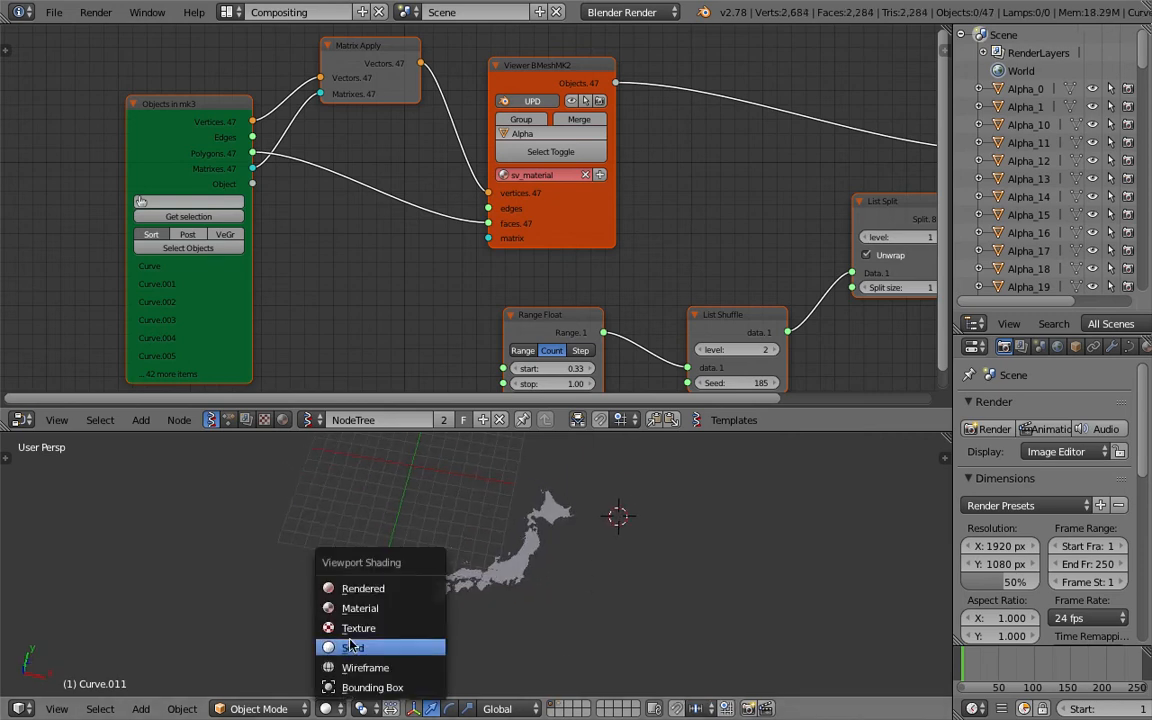
{"action": "left_click", "coordinate": [360, 608]}
{"action": "mouse_move", "coordinate": [501, 645]}
{"action": "middle_mouse_down"}
{"action": "mouse_move", "coordinate": [514, 606]}
{"action": "mouse_move", "coordinate": [630, 488]}
{"action": "middle_mouse_up"}
{"action": "right_click", "coordinate": [636, 478]}
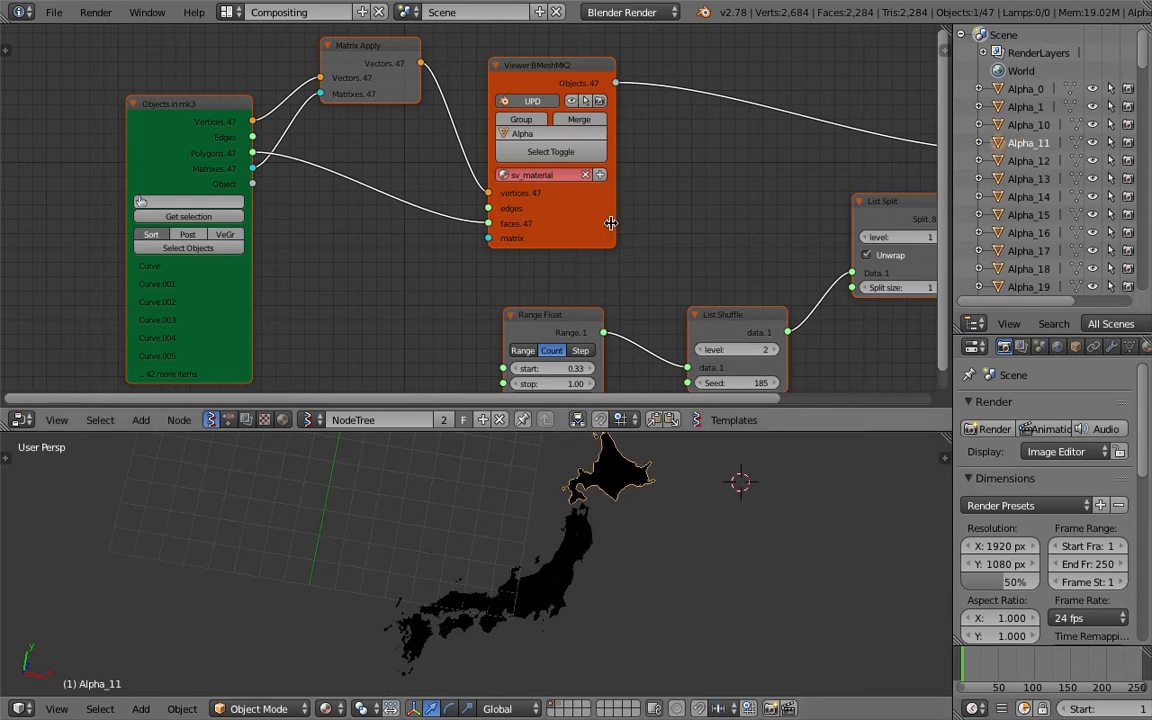
Add a new material through the Viewer BMesh MK2 node and play the timeline
{"action": "middle_click_drag", "start_coordinate": [674, 222], "coordinate": [457, 197]}
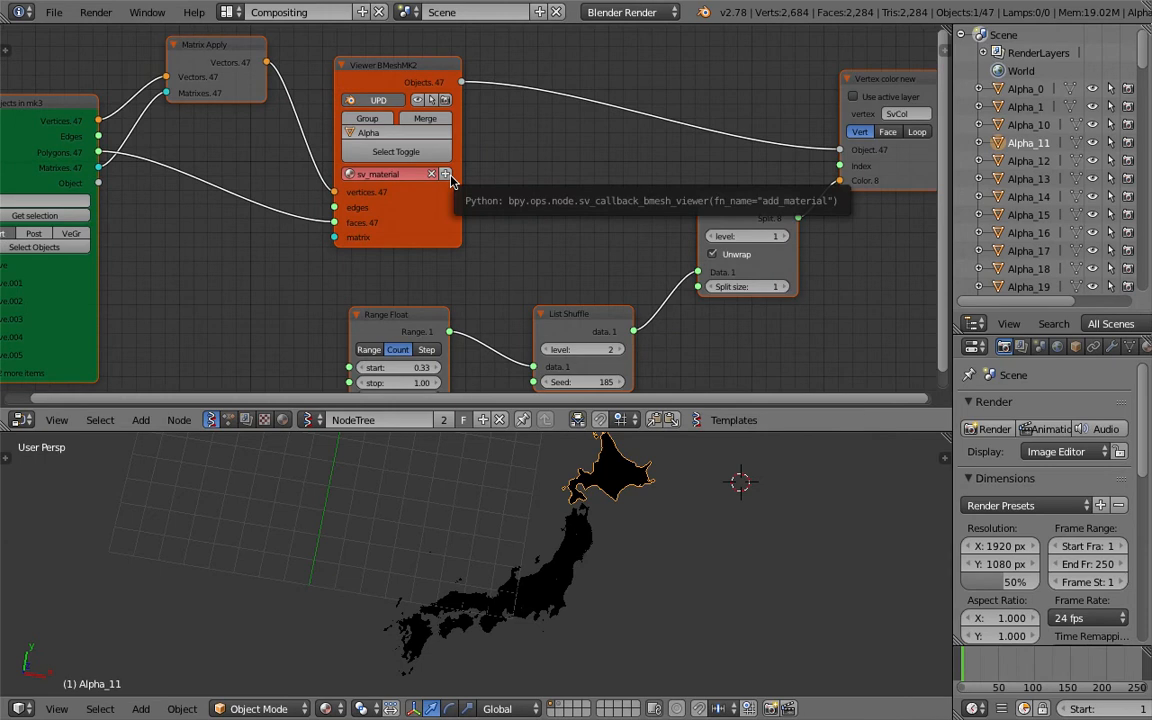
{"action": "left_click", "coordinate": [446, 174]}
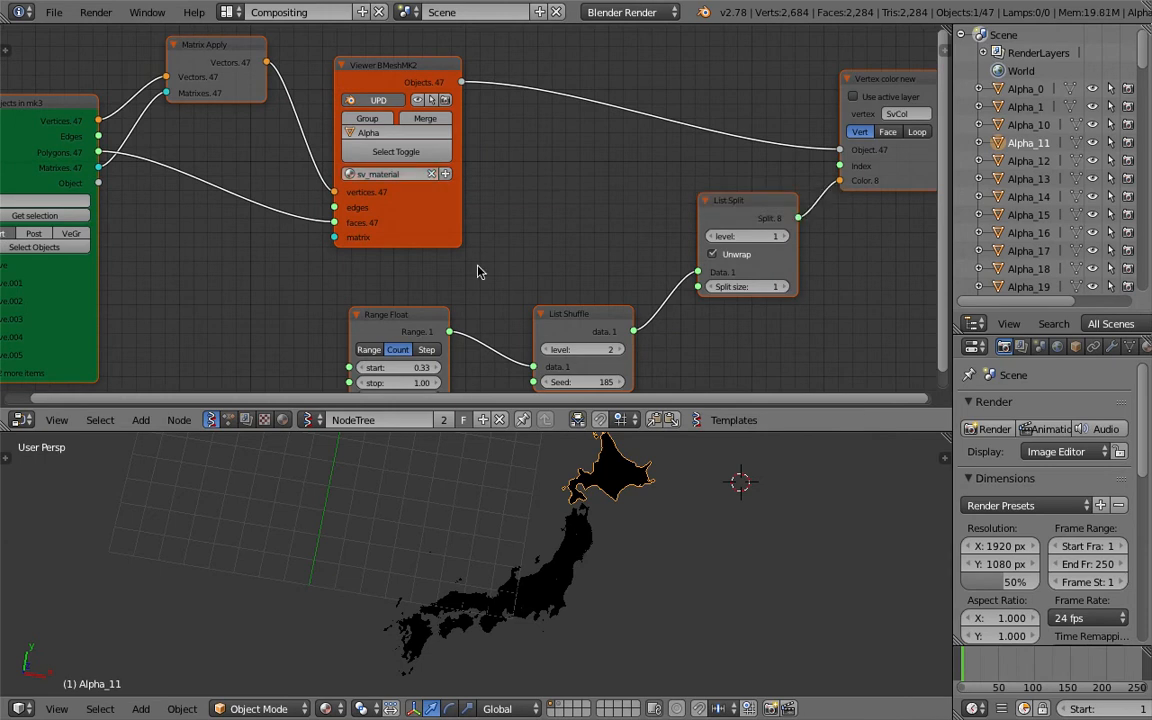
{"action": "key", "text": "alt+a"}
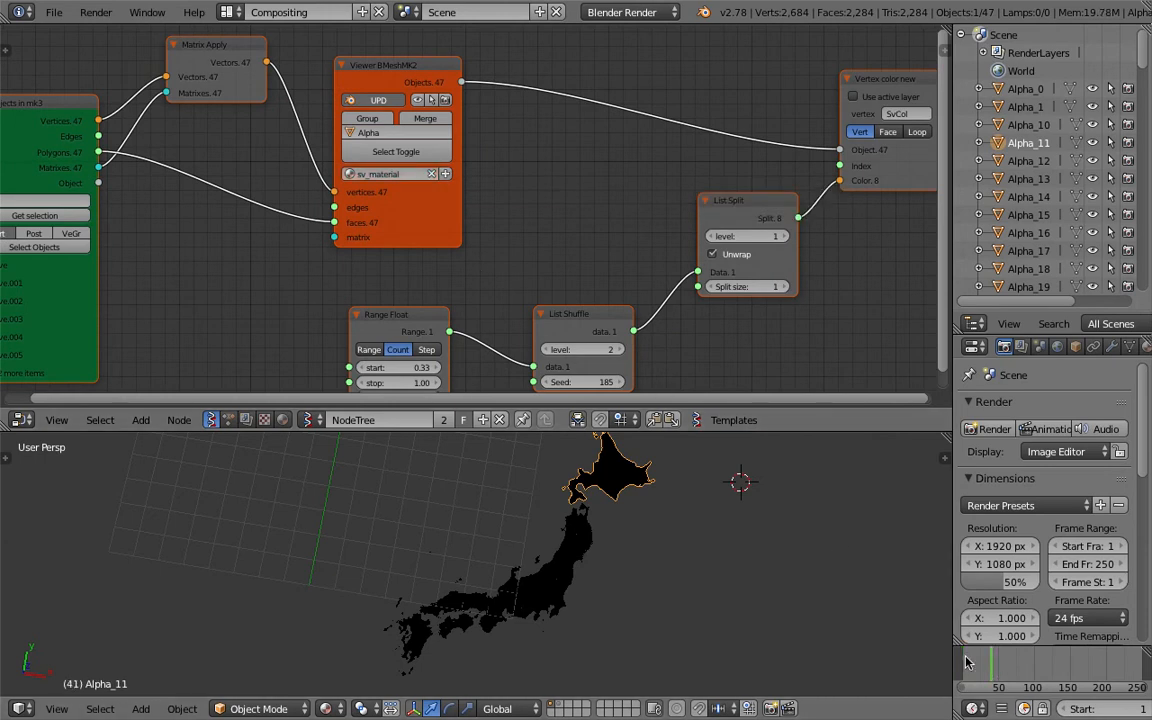
Try different viewport shading modes to preview the region colours
{"action": "middle_click_drag", "start_coordinate": [616, 549], "coordinate": [334, 714]}
{"action": "left_click", "coordinate": [330, 709]}
{"action": "left_click", "coordinate": [343, 627]}
{"action": "left_click", "coordinate": [340, 709]}
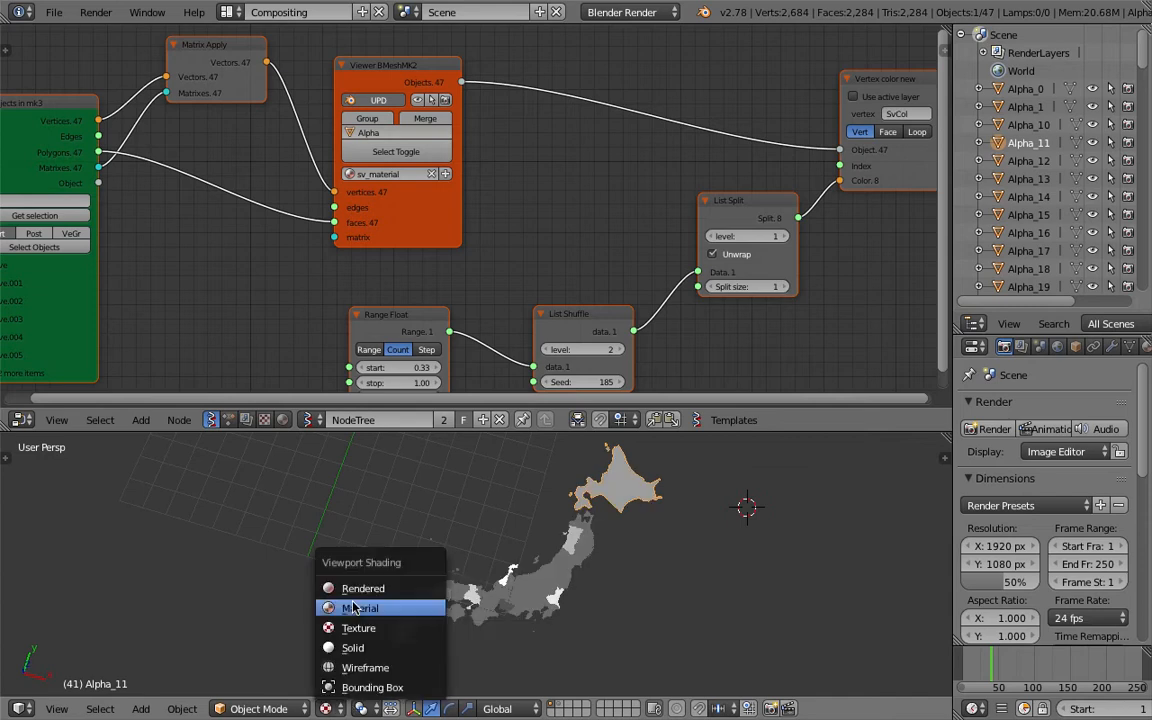
{"action": "left_click", "coordinate": [352, 607]}
{"action": "left_click", "coordinate": [333, 703]}
{"action": "left_click", "coordinate": [350, 637]}
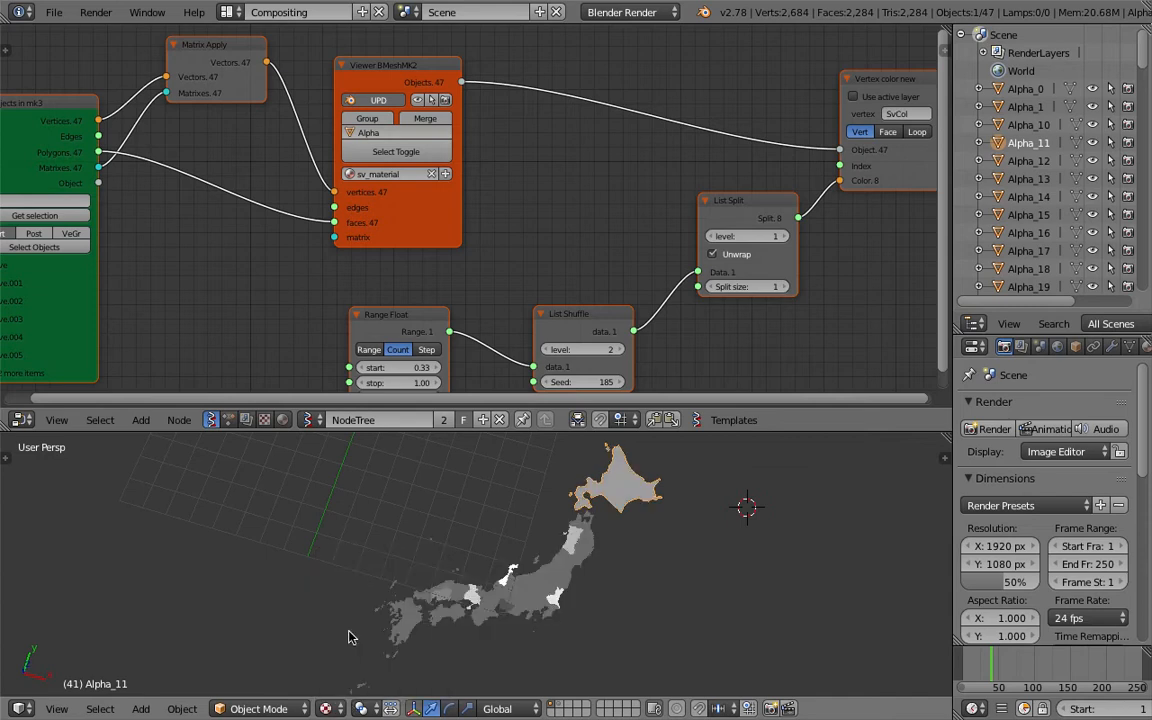
Switch the render engine to Cycles Render
{"action": "right_click", "coordinate": [505, 572]}
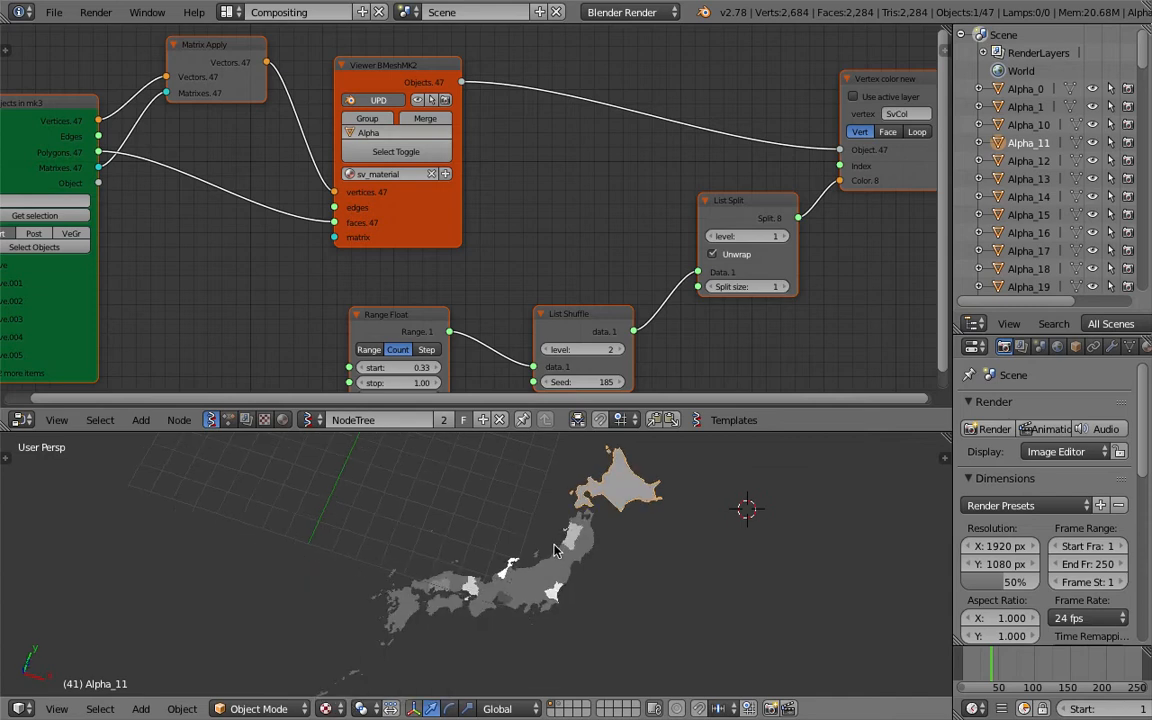
{"action": "left_click", "coordinate": [625, 12]}
{"action": "left_click", "coordinate": [622, 75]}
{"action": "right_click", "coordinate": [610, 515]}
{"action": "right_click", "coordinate": [617, 514]}
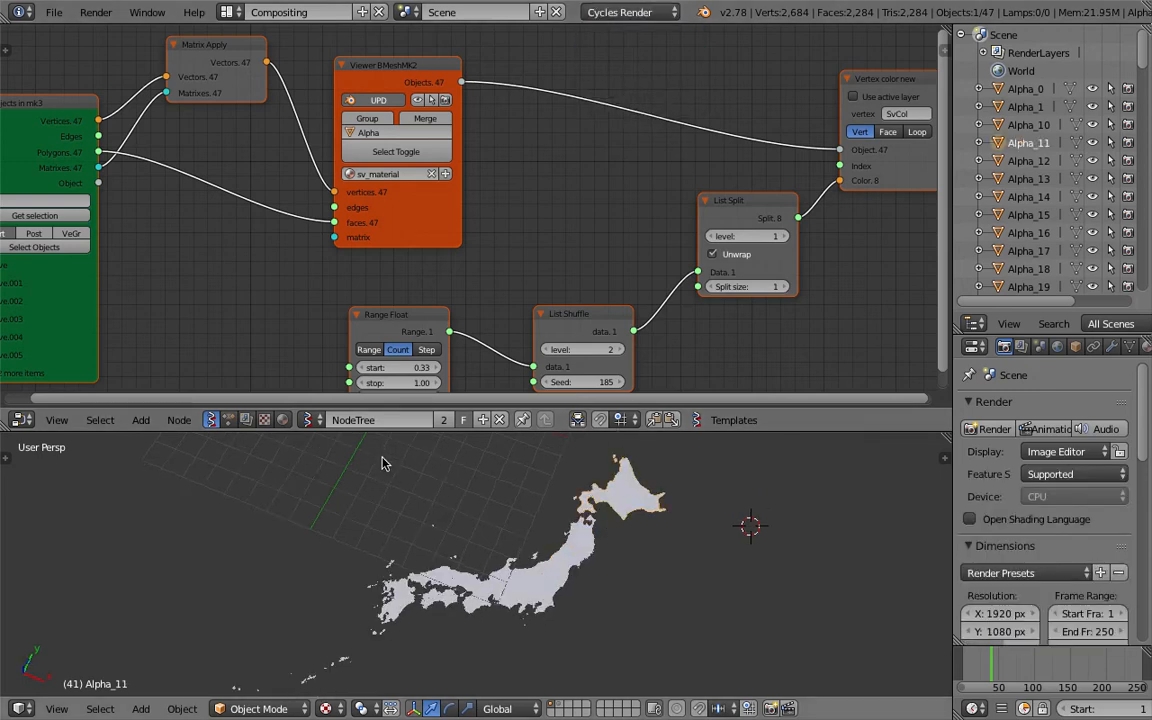
Change the viewport shading and select all the region objects
{"action": "left_click", "coordinate": [327, 708]}
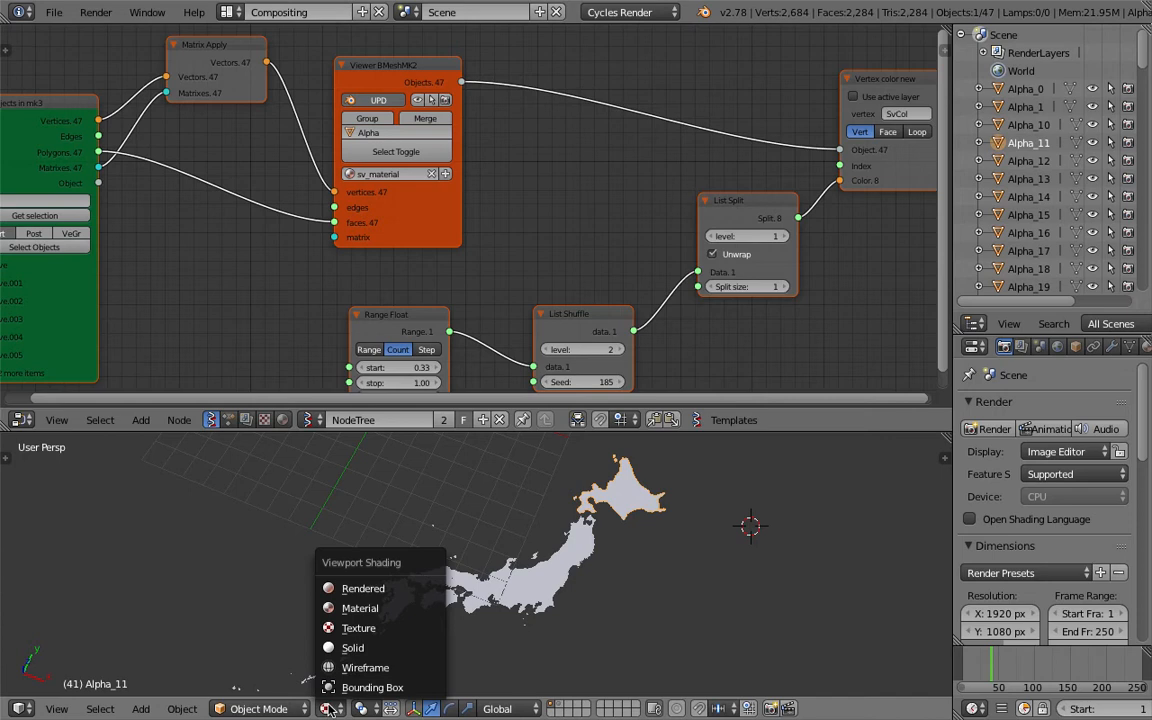
{"action": "left_click", "coordinate": [370, 615]}
{"action": "middle_click_drag", "start_coordinate": [527, 565], "coordinate": [605, 586]}
{"action": "right_click", "coordinate": [557, 554]}
{"action": "key", "text": "a"}
{"action": "key", "text": "a"}
{"action": "key", "text": "a"}
{"action": "key", "text": "a"}
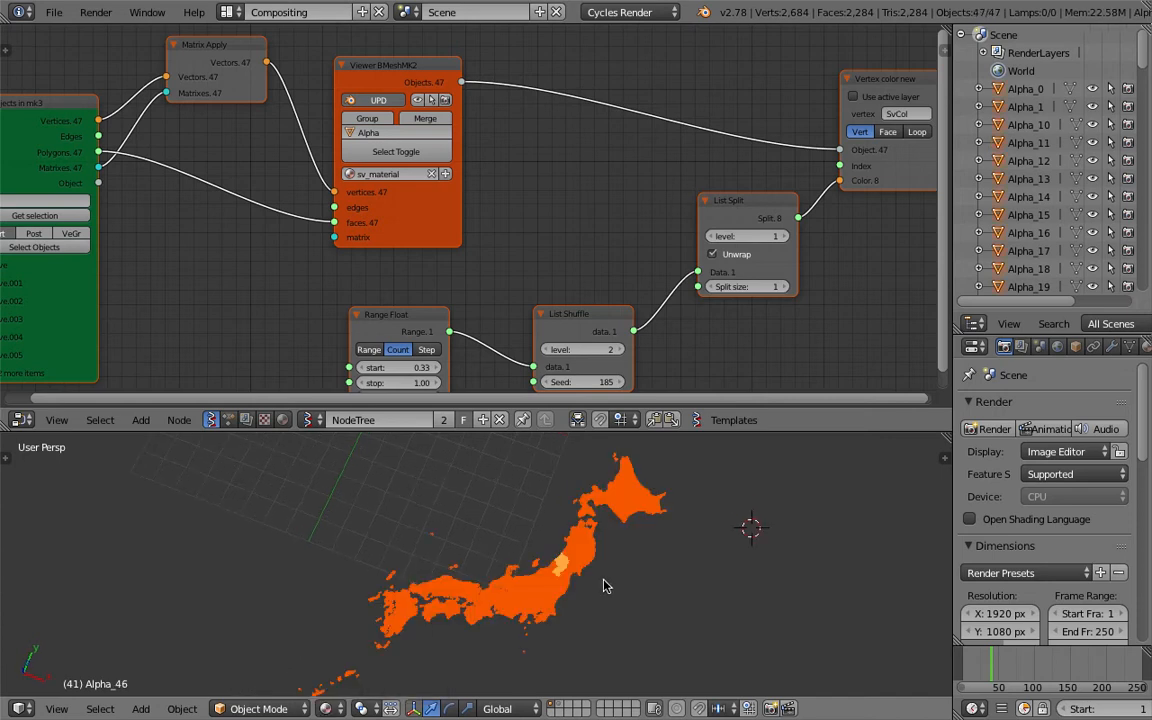
Split the node editor into two areas and turn the new one into a shader node editor
{"action": "scroll", "coordinate": [612, 188], "scroll_direction": "down", "scroll_amount": 2}
{"action": "scroll", "coordinate": [607, 195], "scroll_direction": "right", "scroll_amount": 5, "text": "ctrl"}
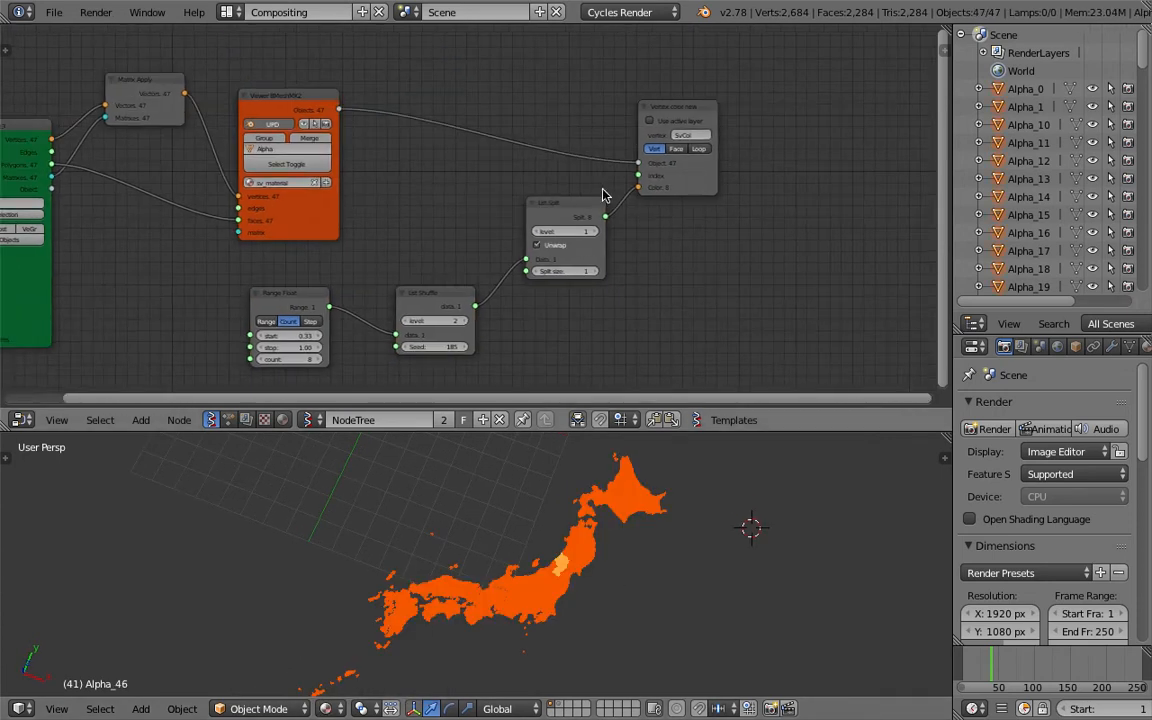
{"action": "left_click_drag", "start_coordinate": [897, 37], "coordinate": [500, 60]}
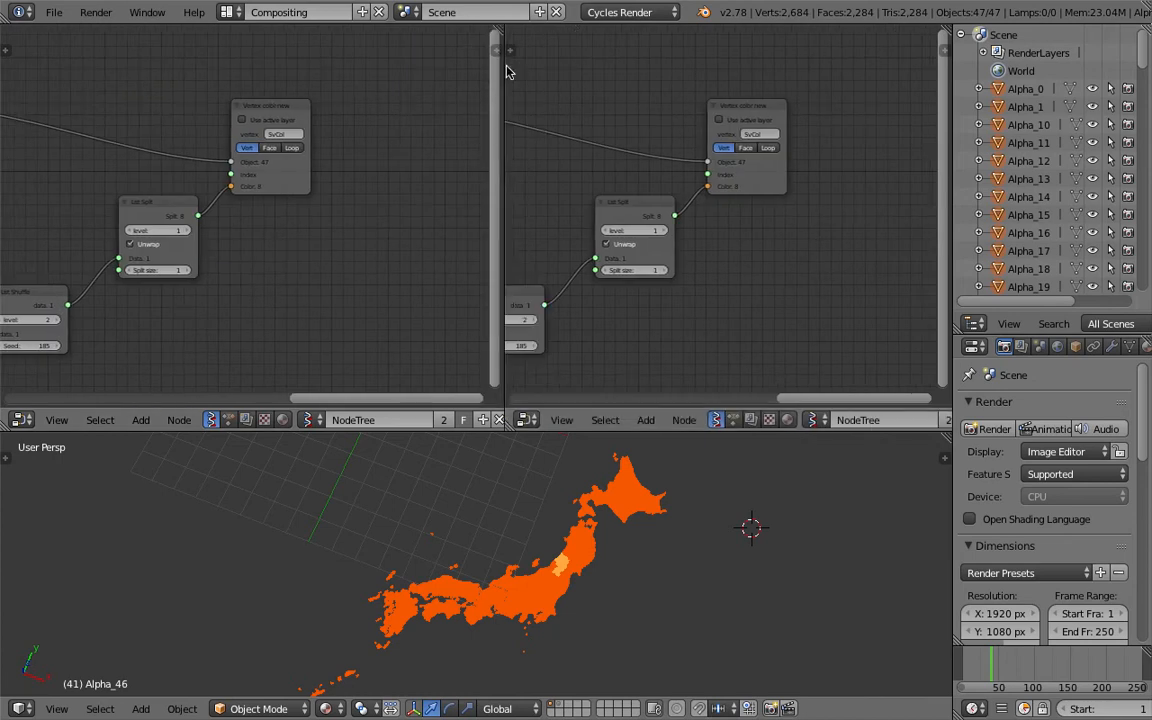
{"action": "left_click", "coordinate": [786, 420]}
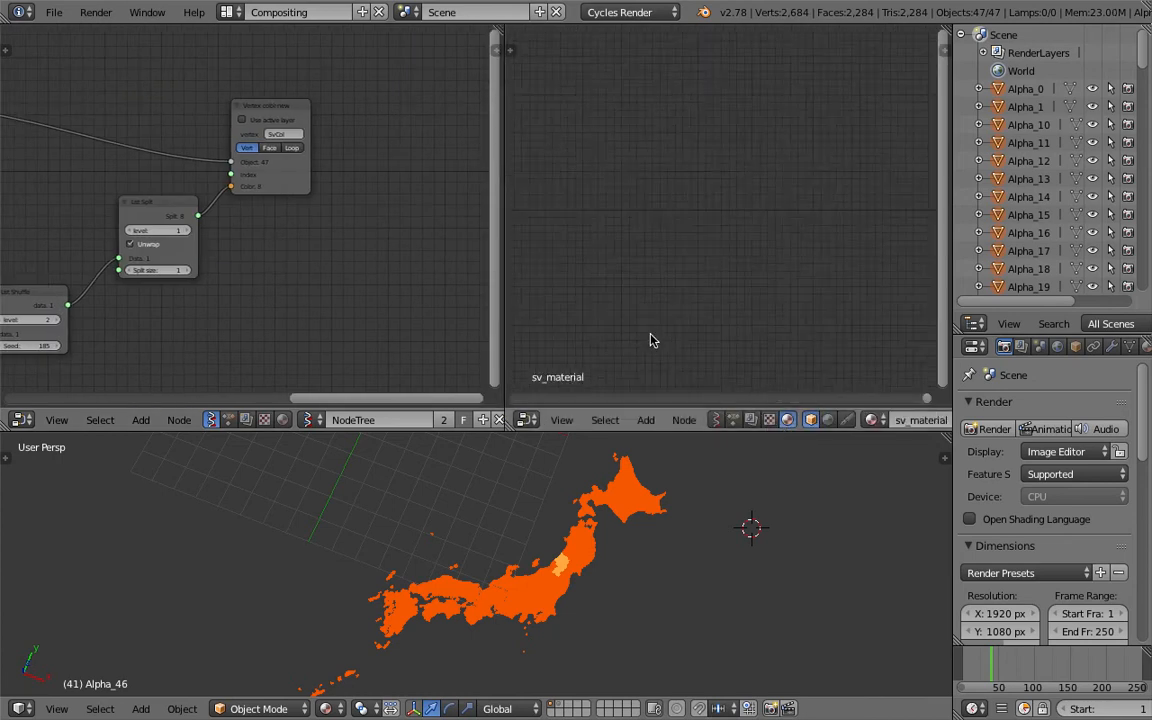
Frame the sv_material nodes in the shader editor and delete them
{"action": "key", "text": "Home"}
{"action": "scroll", "coordinate": [765, 267], "scroll_direction": "up", "scroll_amount": 2}
{"action": "middle_click_drag", "start_coordinate": [751, 265], "coordinate": [660, 262]}
{"action": "middle_click_drag", "start_coordinate": [720, 160], "coordinate": [716, 131]}
{"action": "scroll", "coordinate": [726, 145], "scroll_direction": "down", "scroll_amount": 1}
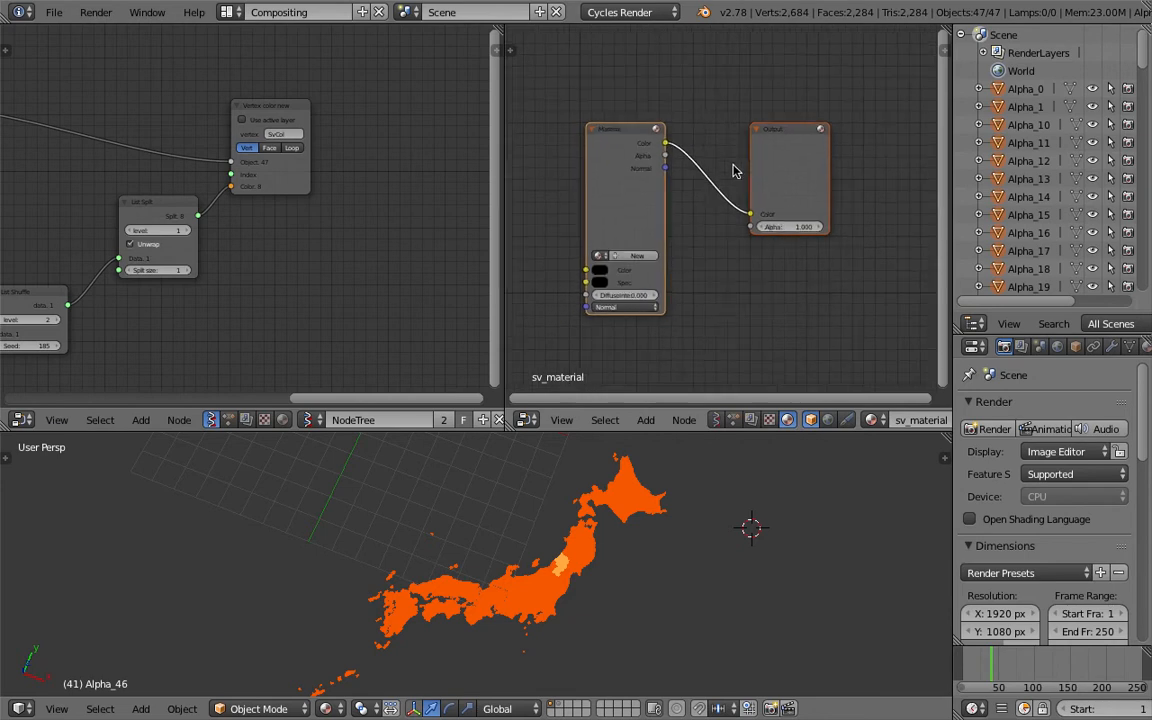
{"action": "middle_click_drag", "start_coordinate": [724, 172], "coordinate": [728, 172]}
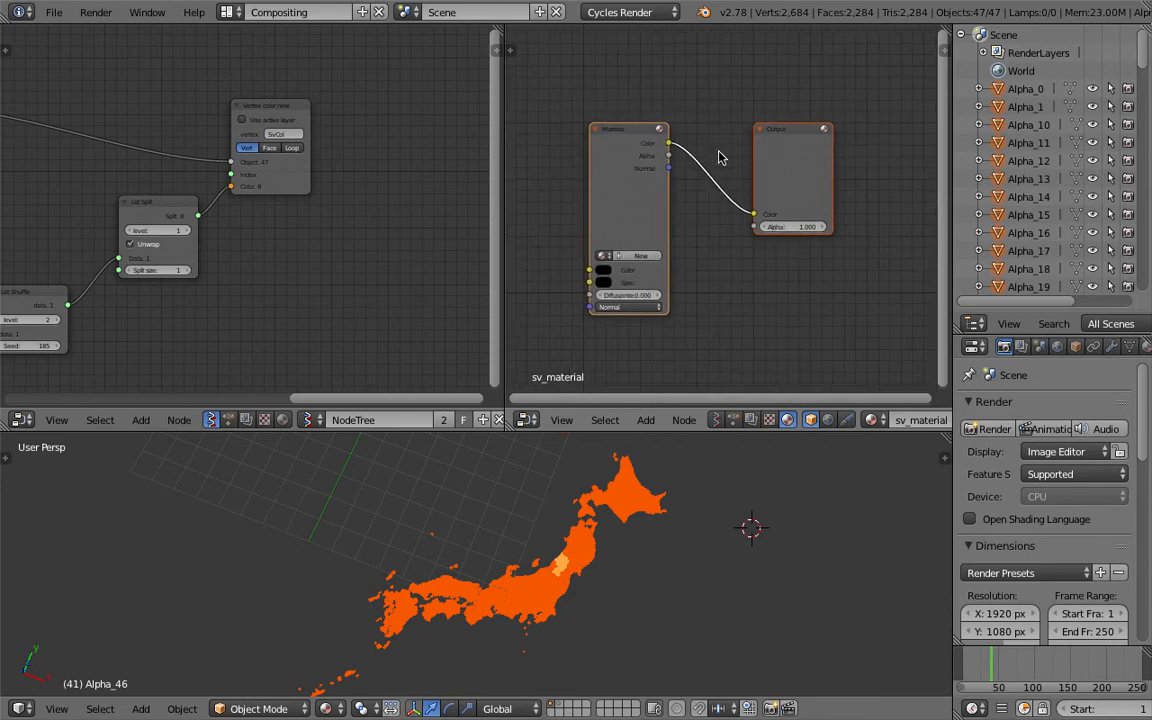
{"action": "key", "text": "x"}
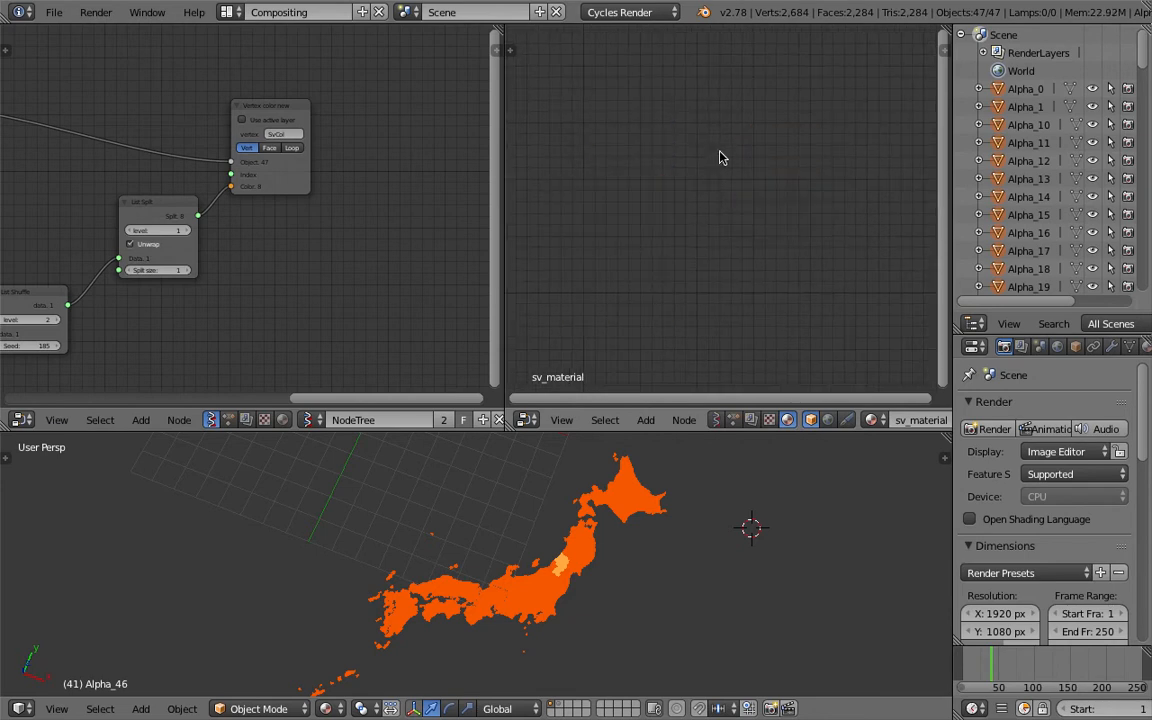
Select the Hokkaido object and remove its material slot
{"action": "left_click", "coordinate": [615, 470]}
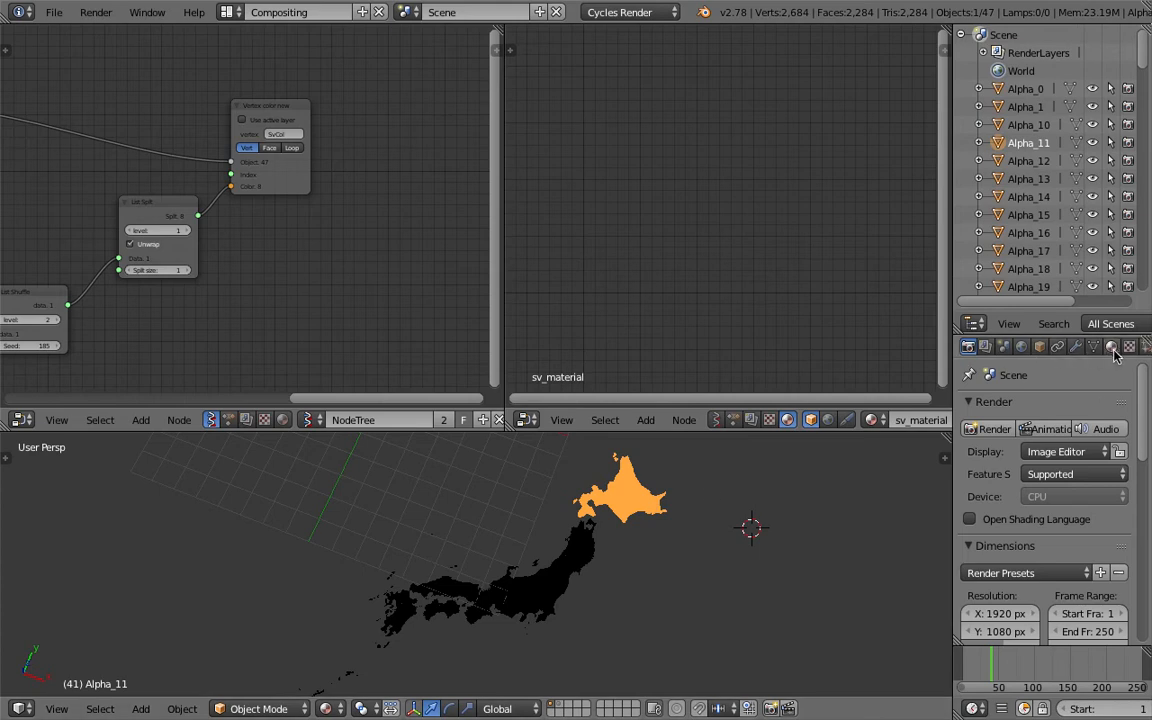
{"action": "left_click", "coordinate": [1111, 346]}
{"action": "left_click", "coordinate": [1117, 427]}
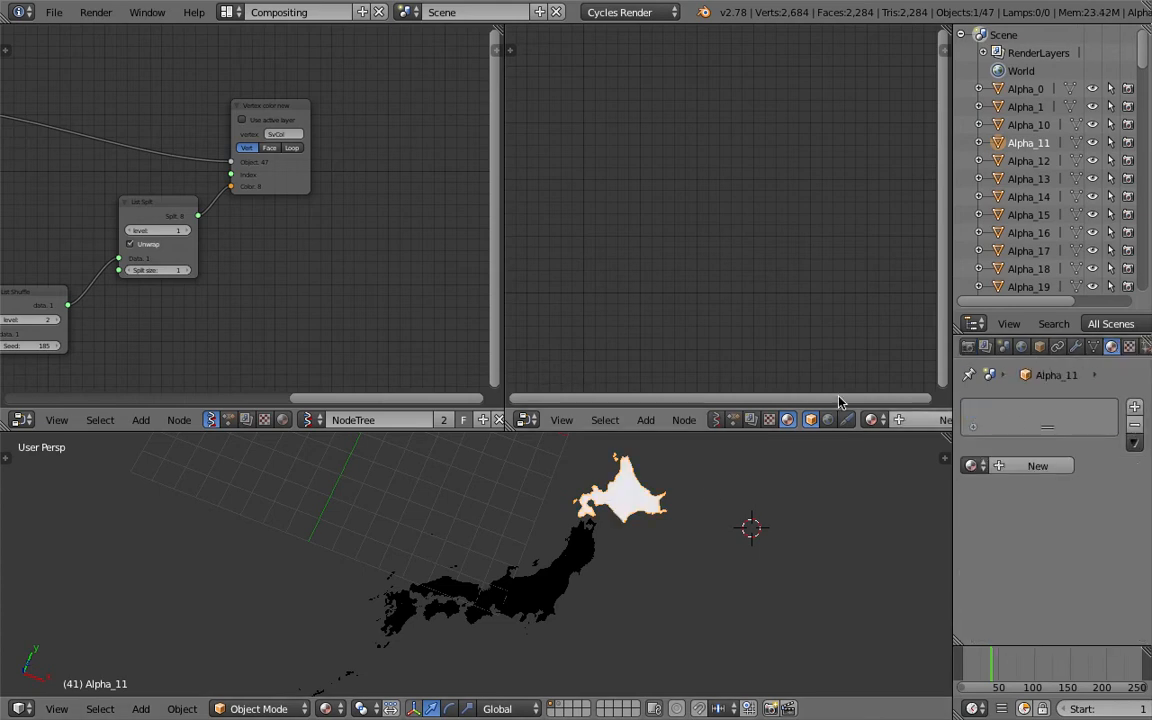
{"action": "key", "text": "ctrl+s"}
Create a new material from the Viewer BMesh MK2 node's material field
{"action": "middle_click_drag", "start_coordinate": [296, 260], "coordinate": [427, 268]}
{"action": "left_click", "coordinate": [302, 260]}
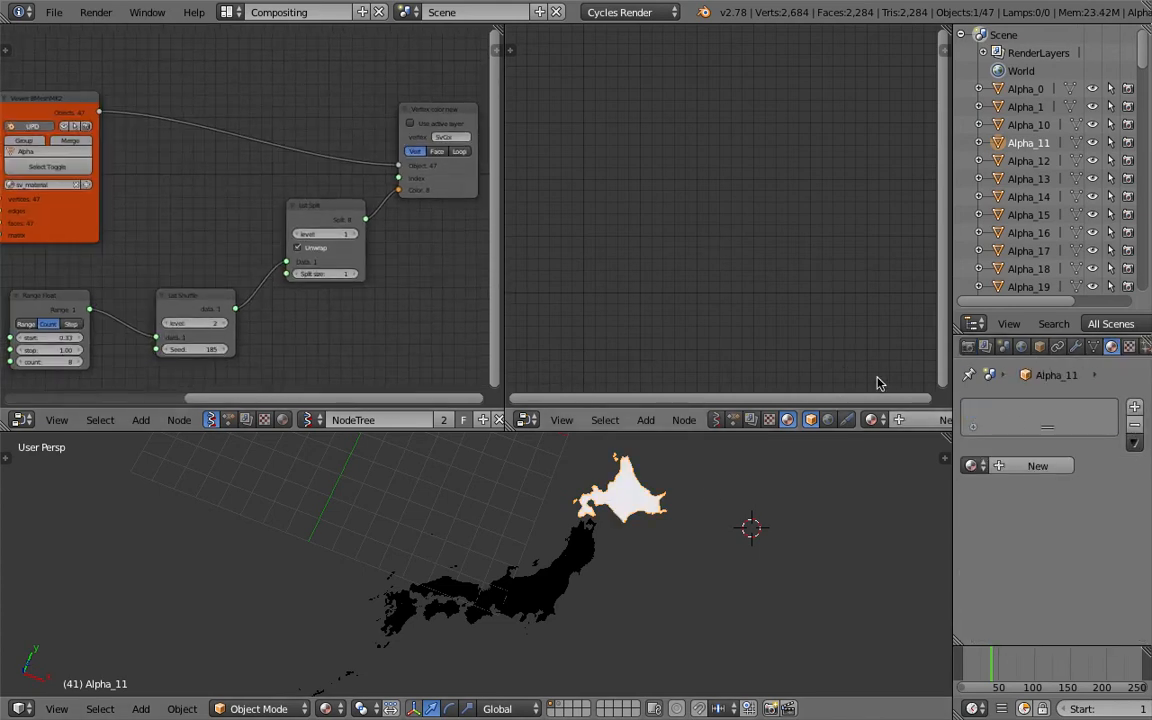
{"action": "middle_click_drag", "start_coordinate": [200, 184], "coordinate": [342, 208]}
{"action": "scroll", "coordinate": [231, 201], "scroll_direction": "up", "scroll_amount": 2}
{"action": "left_click", "coordinate": [212, 210]}
{"action": "left_click", "coordinate": [226, 210]}
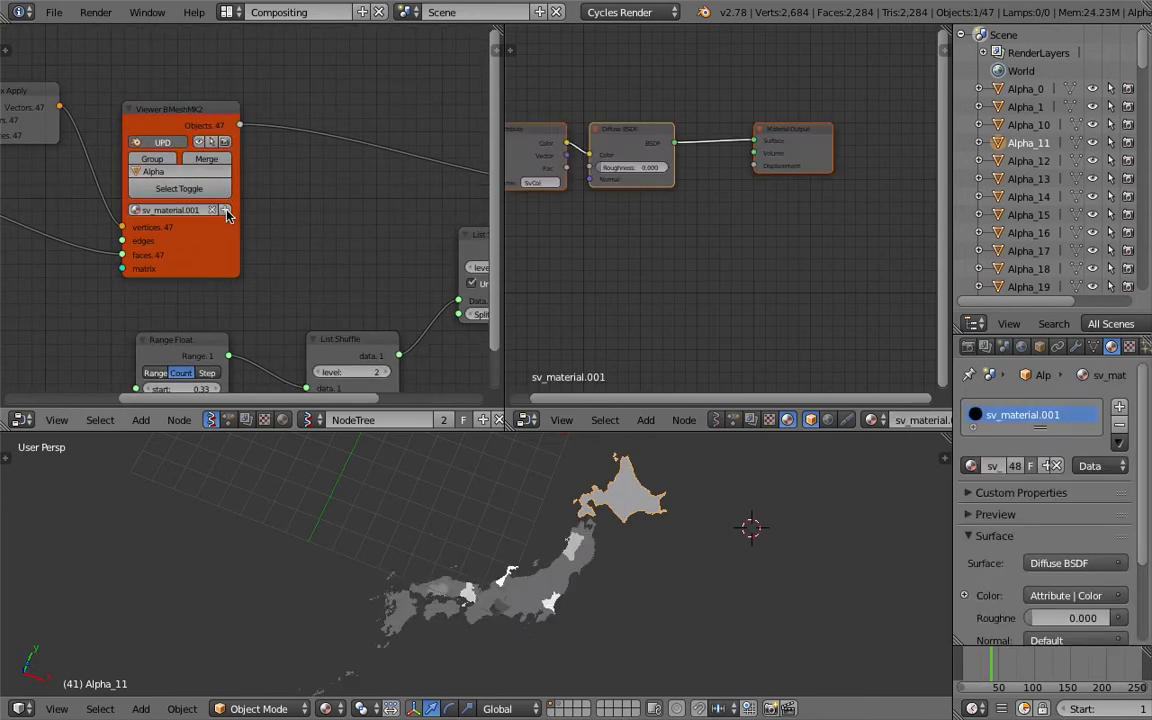
Frame the generated material nodes and join the two node editor areas back into one
{"action": "key", "text": "Home"}
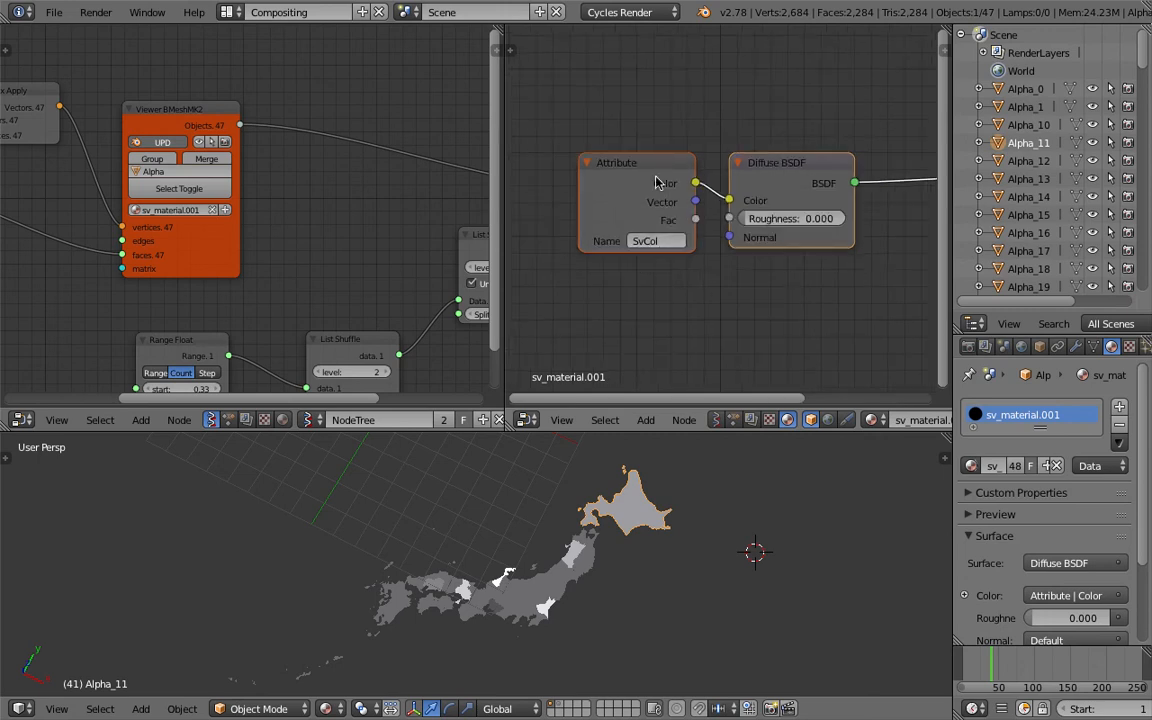
{"action": "key", "text": "Home"}
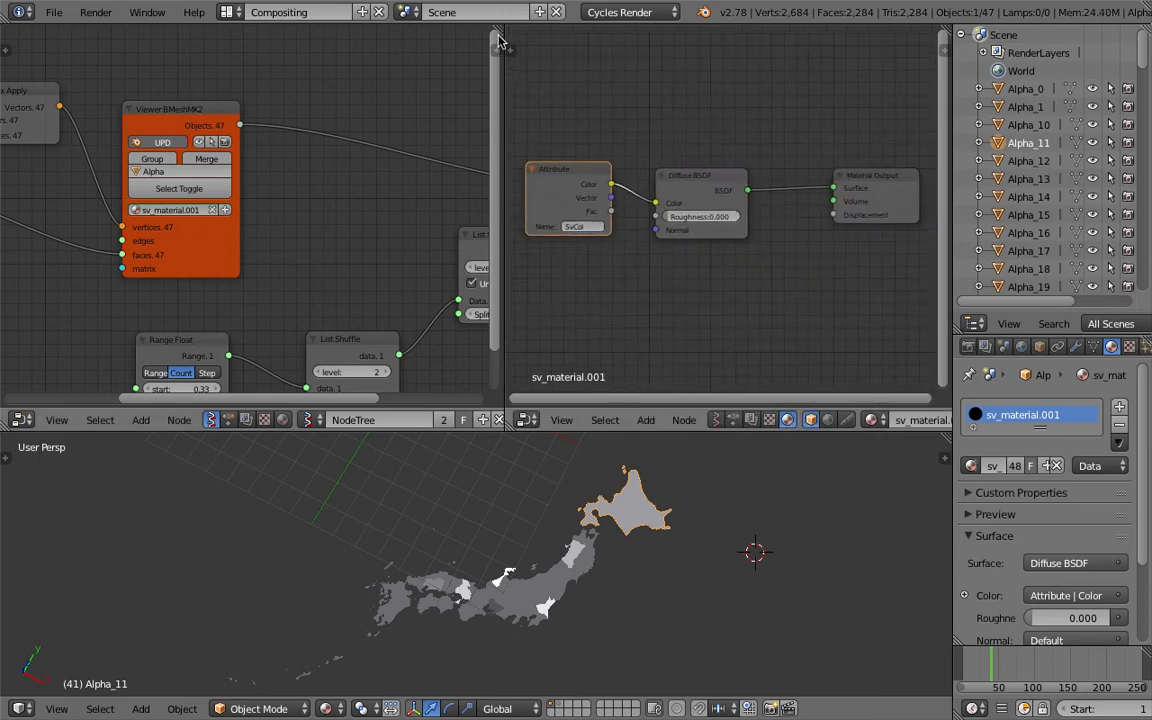
{"action": "left_click_drag", "start_coordinate": [503, 28], "coordinate": [674, 93]}
{"action": "key", "text": "Home"}
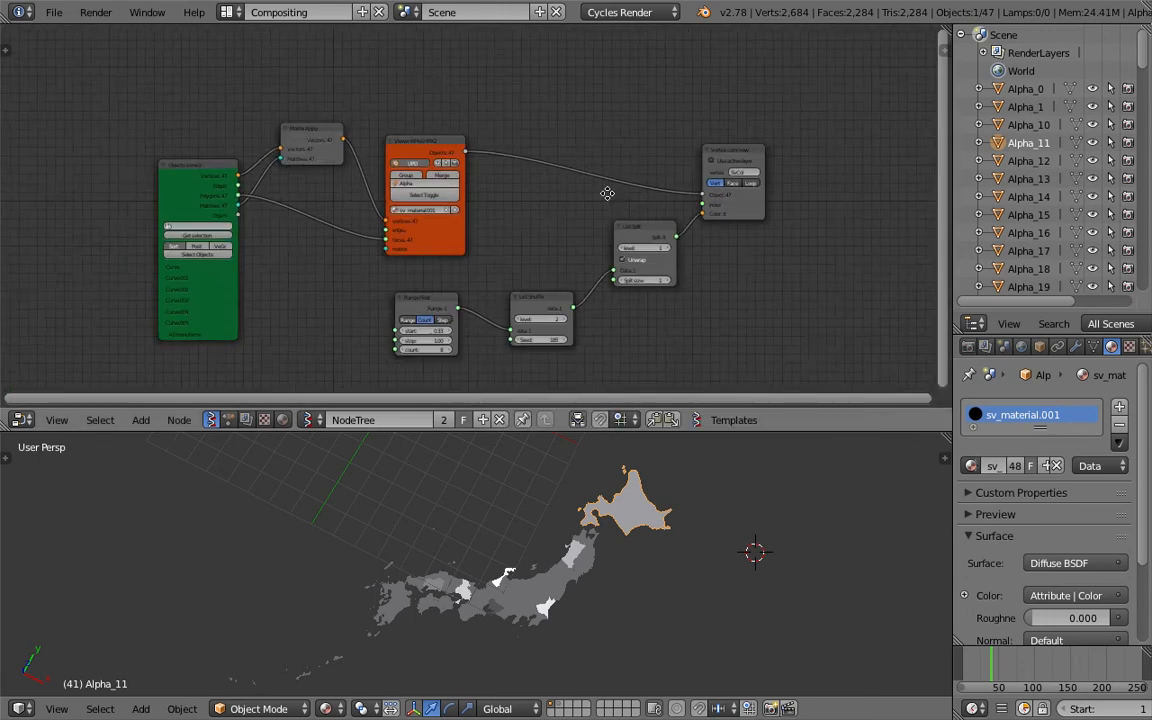
Save the blend file
{"action": "key", "text": "ctrl+s"}
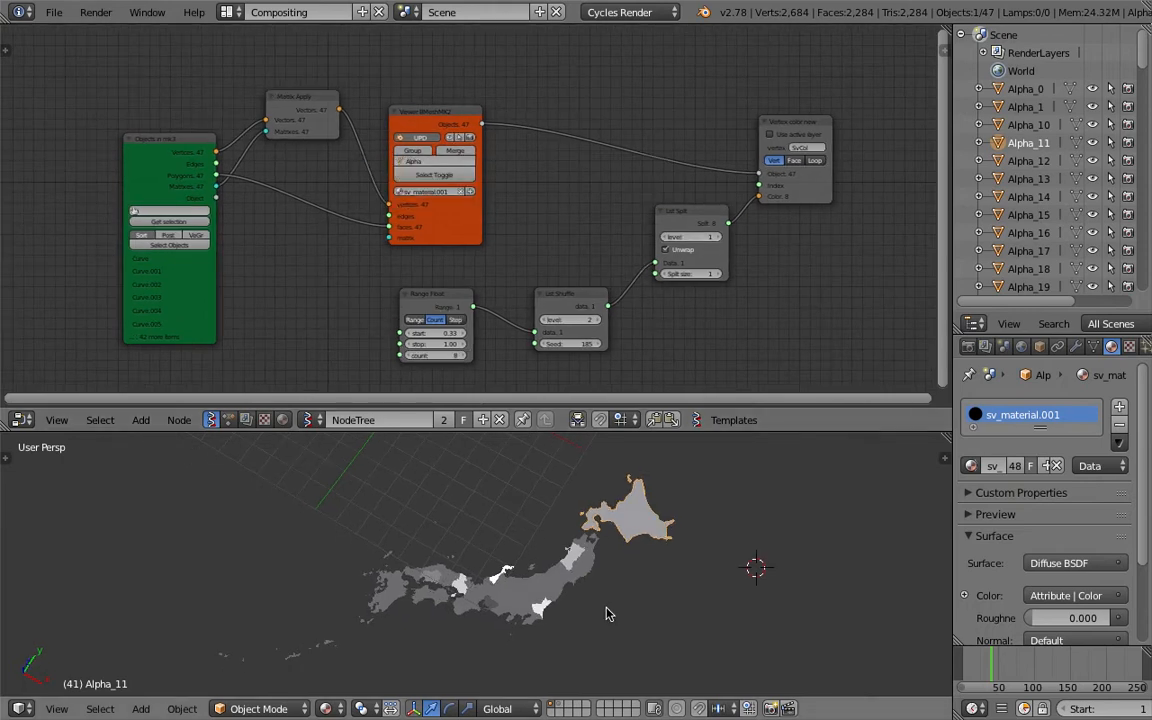
{"action": "key", "text": "ctrl+s"}
{"action": "key", "text": "Return"}
Remove the List Shuffle node while keeping Range Float connected to List Split
{"action": "middle_click_drag", "start_coordinate": [534, 276], "coordinate": [547, 247]}
{"action": "scroll", "coordinate": [568, 208], "scroll_direction": "up", "scroll_amount": 3}
{"action": "left_click_drag", "start_coordinate": [658, 293], "coordinate": [622, 283]}
{"action": "middle_click_drag", "start_coordinate": [622, 283], "coordinate": [582, 273]}
{"action": "scroll", "coordinate": [580, 270], "scroll_direction": "down", "scroll_amount": 2}
{"action": "left_click_drag", "start_coordinate": [546, 267], "coordinate": [569, 264]}
{"action": "scroll", "coordinate": [540, 266], "scroll_direction": "up", "scroll_amount": 1}
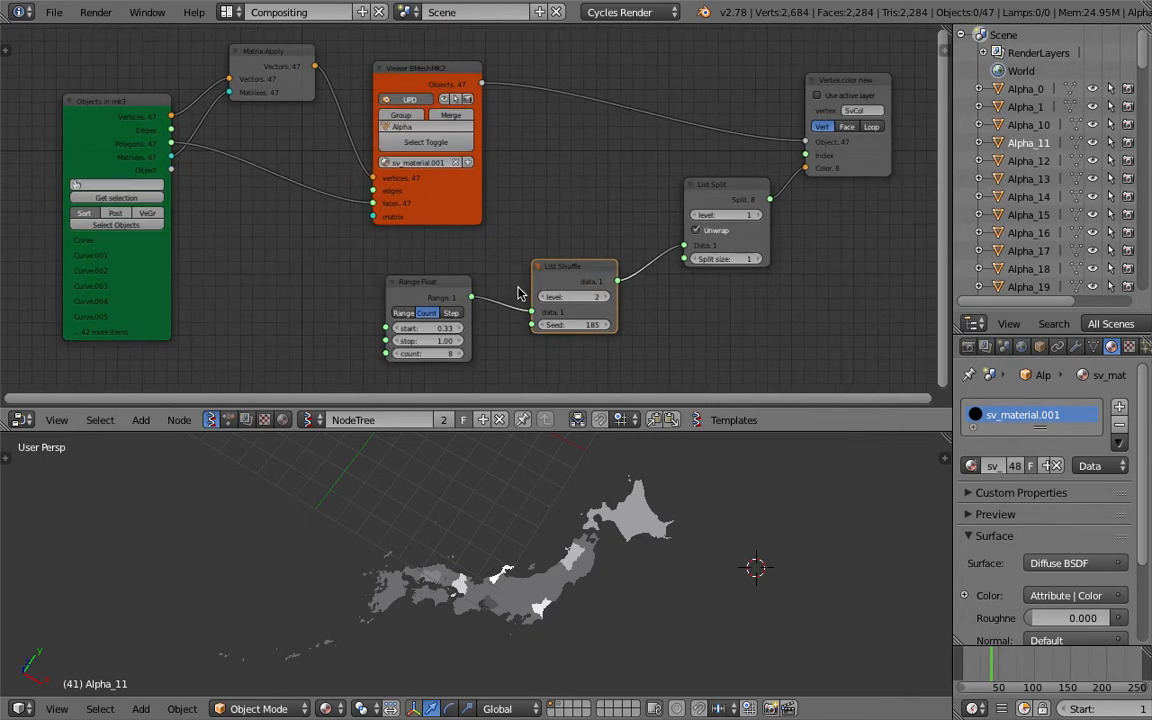
{"action": "key", "text": "ctrl+x"}
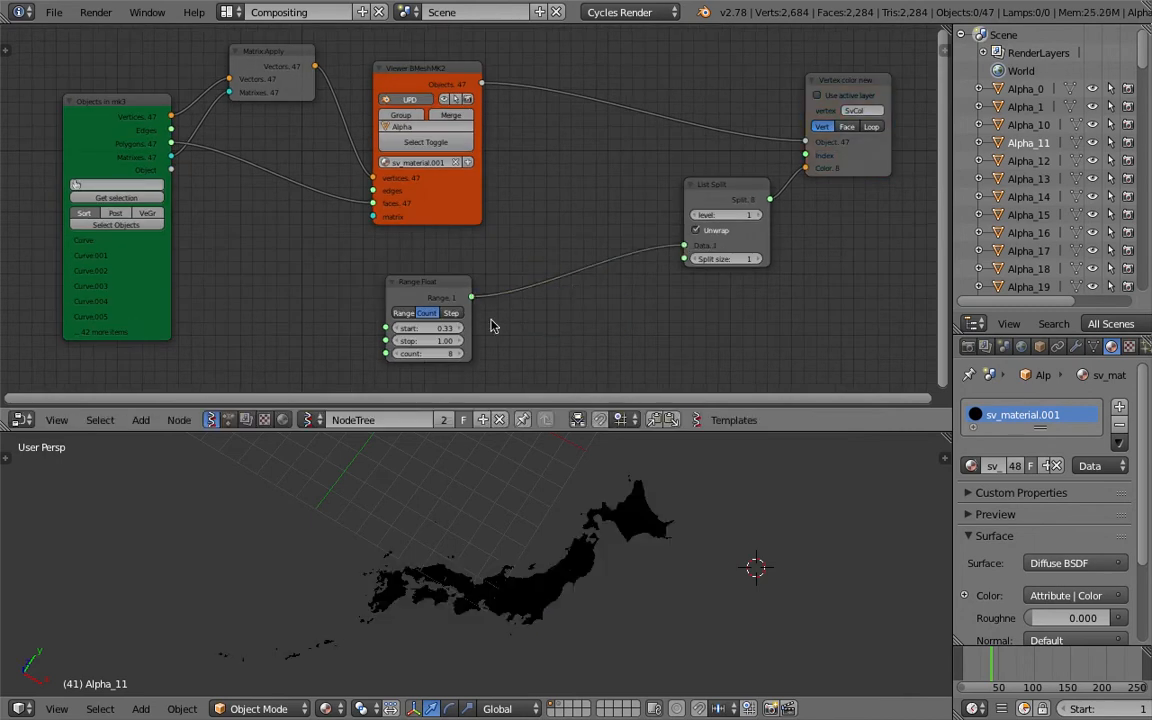
Set the Range Float node's start to 0 and move the node beside List Split
{"action": "left_click", "coordinate": [444, 328]}
{"action": "type", "text": "0"}
{"action": "key", "text": "Return"}
{"action": "left_click_drag", "start_coordinate": [435, 293], "coordinate": [578, 238]}
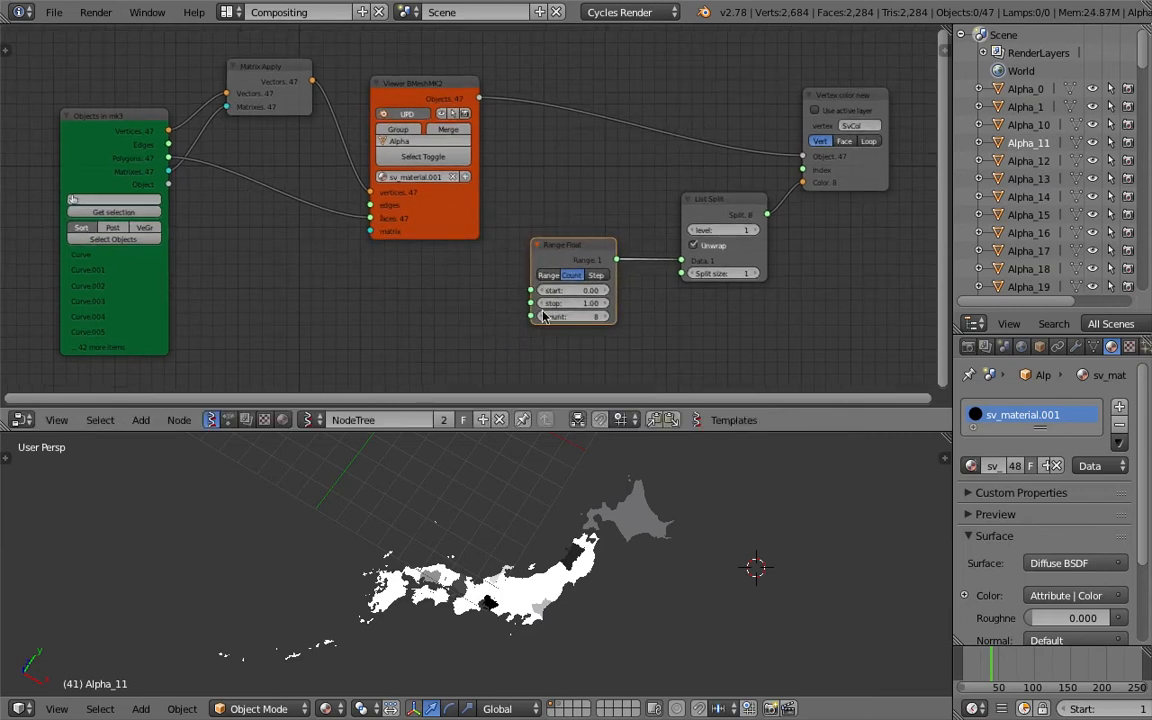
{"action": "middle_click_drag", "start_coordinate": [552, 326], "coordinate": [679, 309]}
Add a List Length node and connect the Objects in mk3 node's Object output to its Data input
{"action": "middle_click_drag", "start_coordinate": [511, 574], "coordinate": [591, 558]}
{"action": "middle_click_drag", "start_coordinate": [647, 518], "coordinate": [644, 498]}
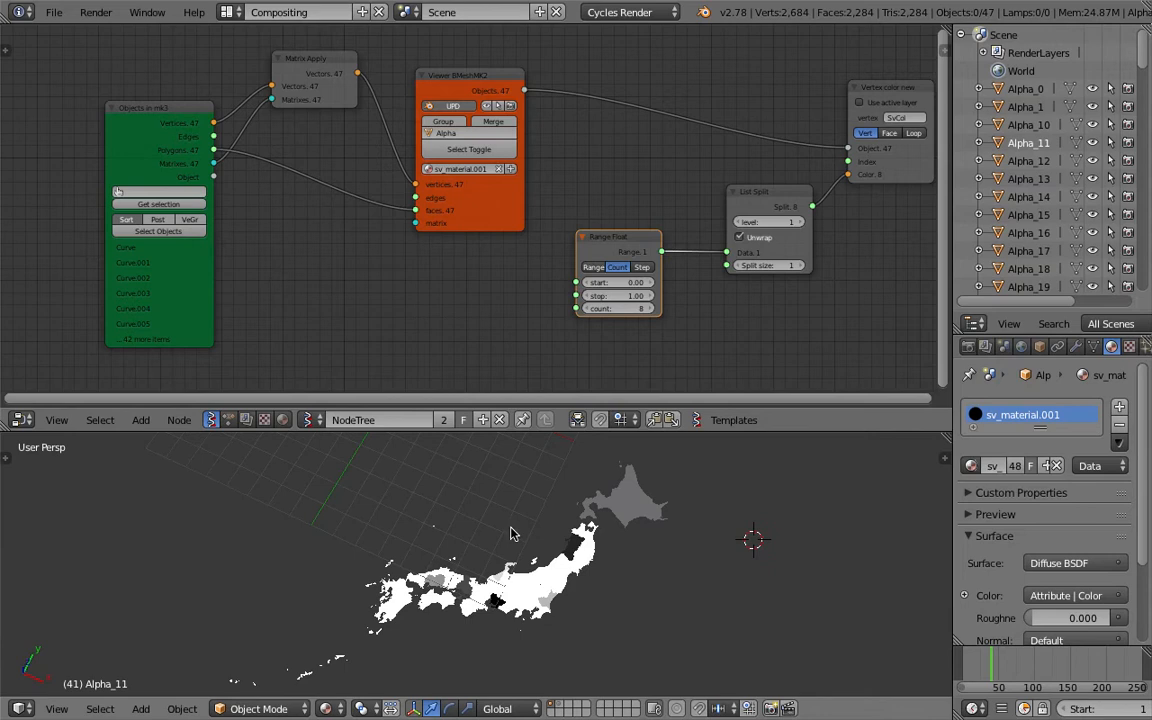
{"action": "middle_click_drag", "start_coordinate": [301, 313], "coordinate": [345, 303]}
{"action": "key", "text": "shift+a"}
{"action": "left_click", "coordinate": [351, 232]}
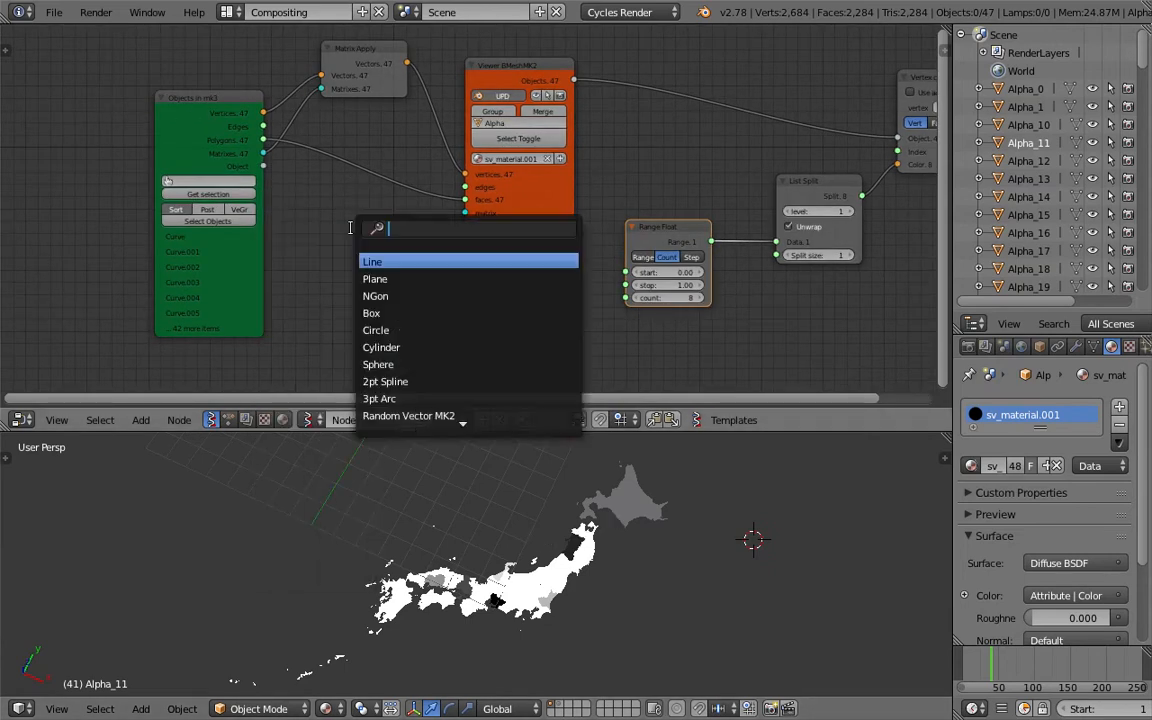
{"action": "type", "text": "list l"}
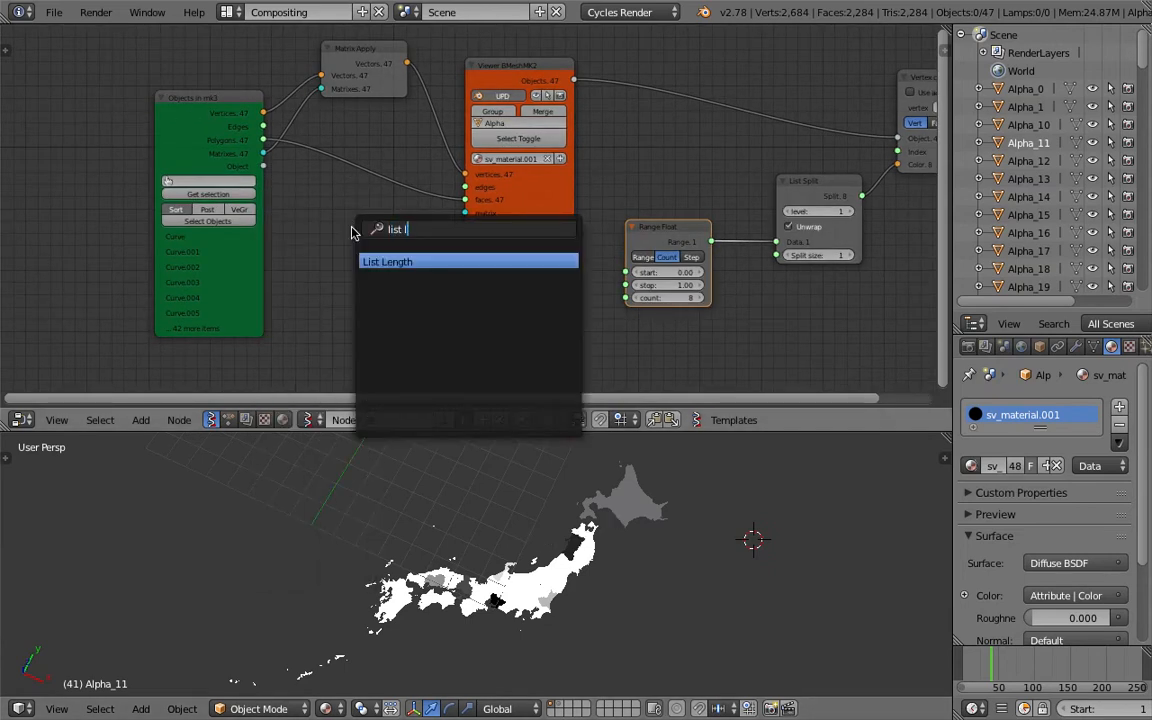
{"action": "key", "text": "Return"}
{"action": "left_click", "coordinate": [355, 236]}
{"action": "left_click_drag", "start_coordinate": [265, 168], "coordinate": [328, 252]}
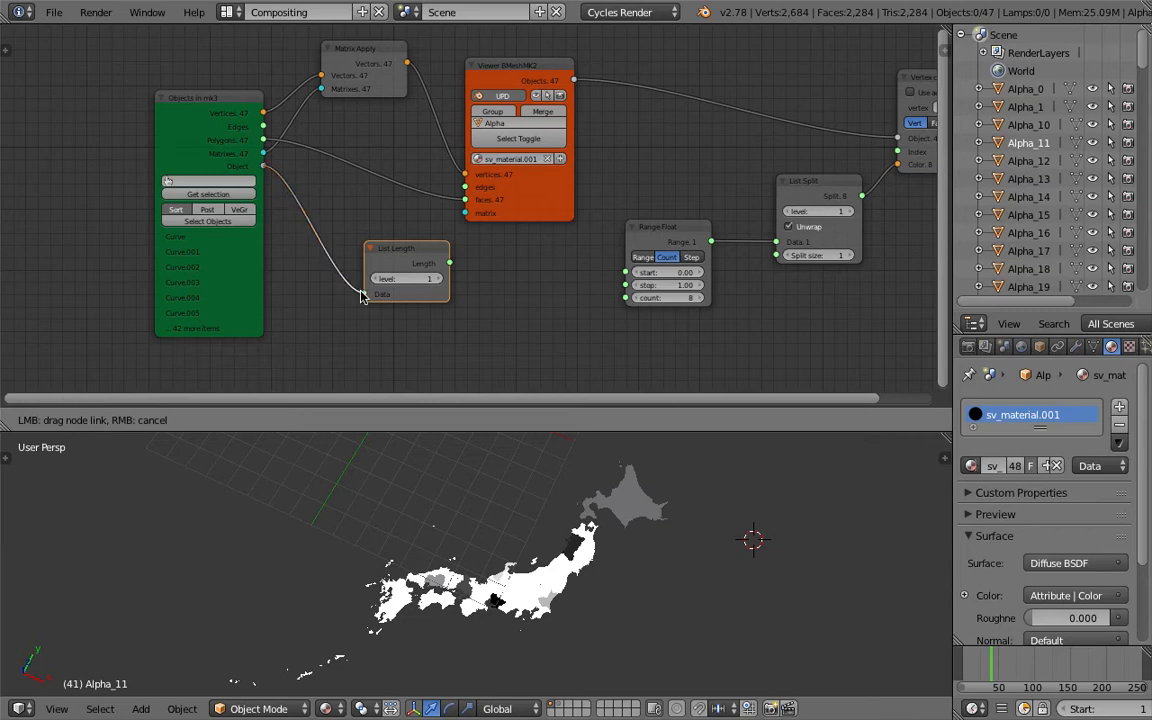
{"action": "left_click_drag", "start_coordinate": [362, 296], "coordinate": [366, 297]}
Set List Length's level to 0, feed its Length into Range Float's count, and view the map from the top
{"action": "scroll", "coordinate": [383, 297], "scroll_direction": "up", "scroll_amount": 1}
{"action": "scroll", "coordinate": [376, 285], "scroll_direction": "up", "scroll_amount": 1}
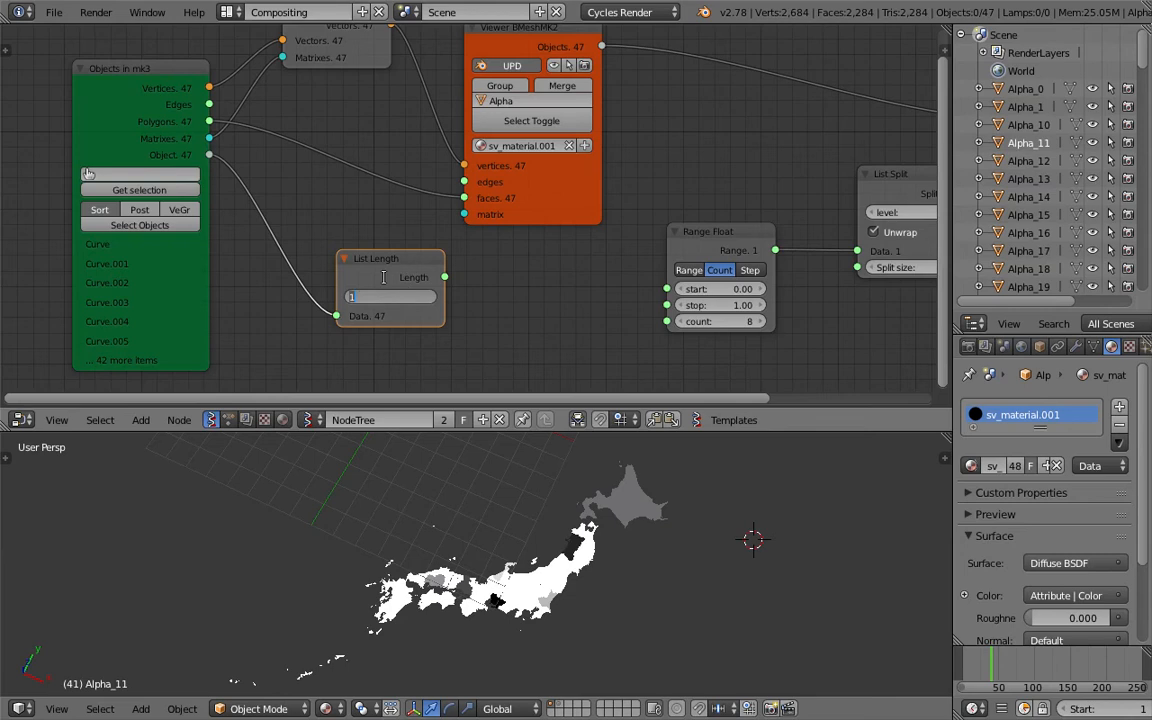
{"action": "left_click_drag", "start_coordinate": [417, 268], "coordinate": [465, 276]}
{"action": "middle_click_drag", "start_coordinate": [430, 515], "coordinate": [350, 667]}
{"action": "scroll", "coordinate": [573, 554], "scroll_direction": "up", "scroll_amount": 2}
{"action": "left_click", "coordinate": [57, 709]}
{"action": "left_click", "coordinate": [90, 603]}
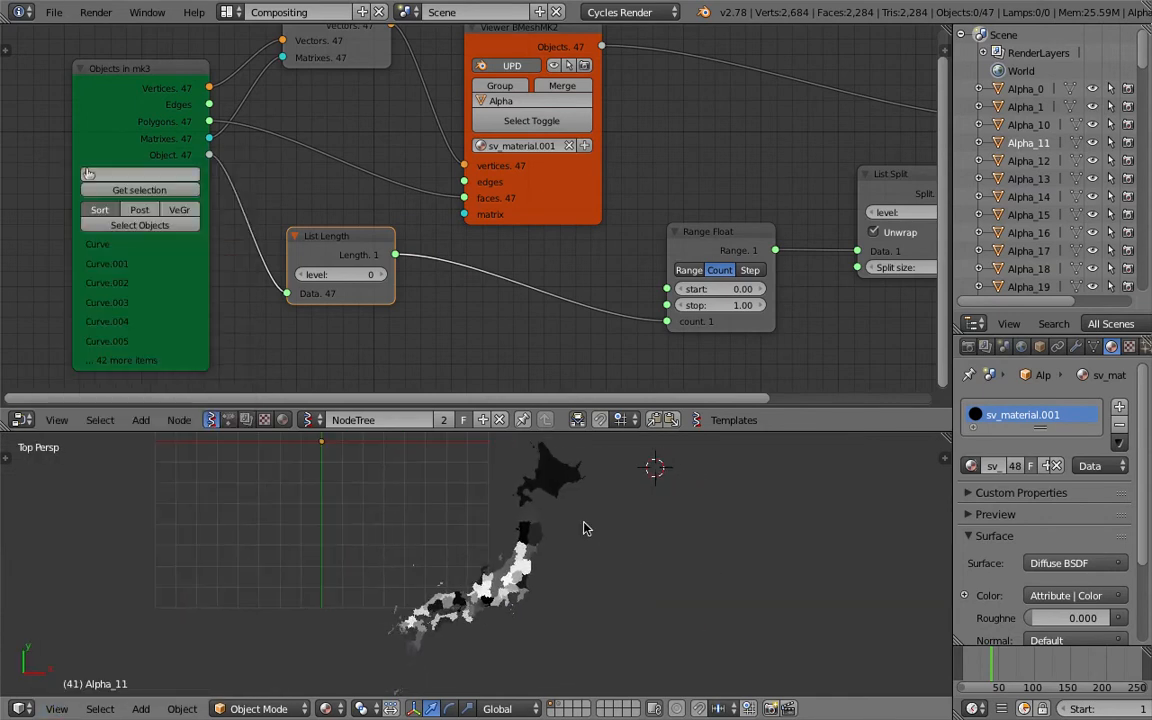
Rearrange the List Length, Range Float and List Split nodes into a compact row and save the file
{"action": "middle_click_drag", "start_coordinate": [707, 245], "coordinate": [634, 254]}
{"action": "left_click_drag", "start_coordinate": [661, 240], "coordinate": [540, 250]}
{"action": "key", "text": "ctrl+s"}
{"action": "left_click", "coordinate": [540, 250]}
{"action": "middle_click_drag", "start_coordinate": [823, 189], "coordinate": [712, 213]}
{"action": "left_click_drag", "start_coordinate": [712, 213], "coordinate": [617, 223]}
{"action": "middle_click_drag", "start_coordinate": [546, 237], "coordinate": [551, 198]}
{"action": "left_click_drag", "start_coordinate": [597, 178], "coordinate": [716, 177]}
{"action": "middle_click_drag", "start_coordinate": [551, 189], "coordinate": [448, 197]}
{"action": "scroll", "coordinate": [335, 189], "scroll_direction": "down", "scroll_amount": 2}
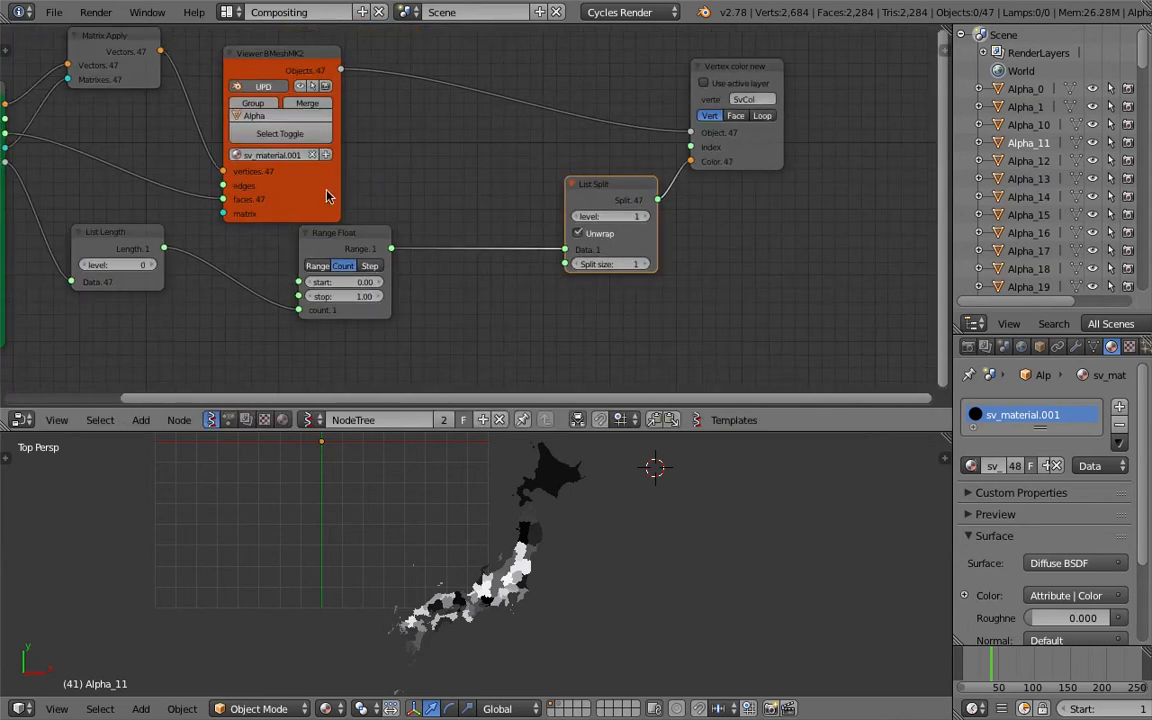
Tidy the positions of the Viewer BMesh, Vertex color and List Split nodes and save
{"action": "left_click_drag", "start_coordinate": [327, 196], "coordinate": [345, 148]}
{"action": "key", "text": "ctrl+s"}
{"action": "left_click", "coordinate": [345, 148]}
{"action": "middle_click_drag", "start_coordinate": [691, 260], "coordinate": [658, 275]}
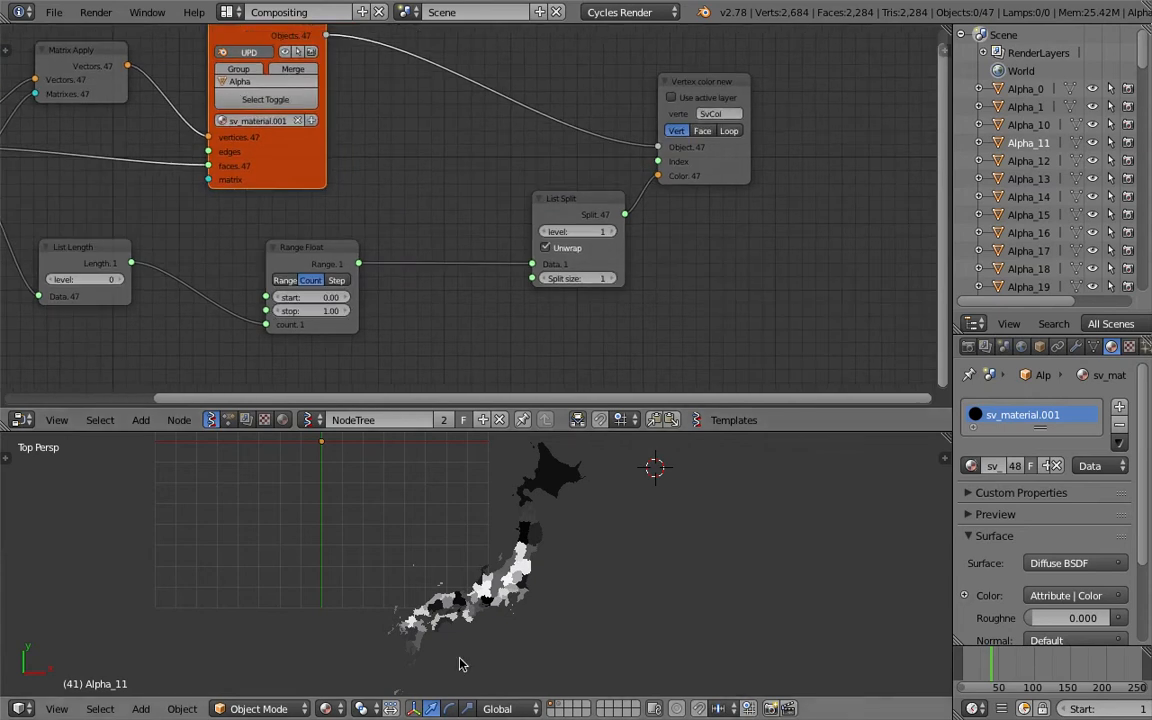
{"action": "middle_click_drag", "start_coordinate": [748, 234], "coordinate": [708, 244]}
Split the node editor and show the sv_material.001 shader nodes in the new area, arranging them neatly
{"action": "left_click_drag", "start_coordinate": [945, 28], "coordinate": [547, 80]}
{"action": "scroll", "coordinate": [733, 219], "scroll_direction": "down", "scroll_amount": 6}
{"action": "left_click", "coordinate": [835, 419]}
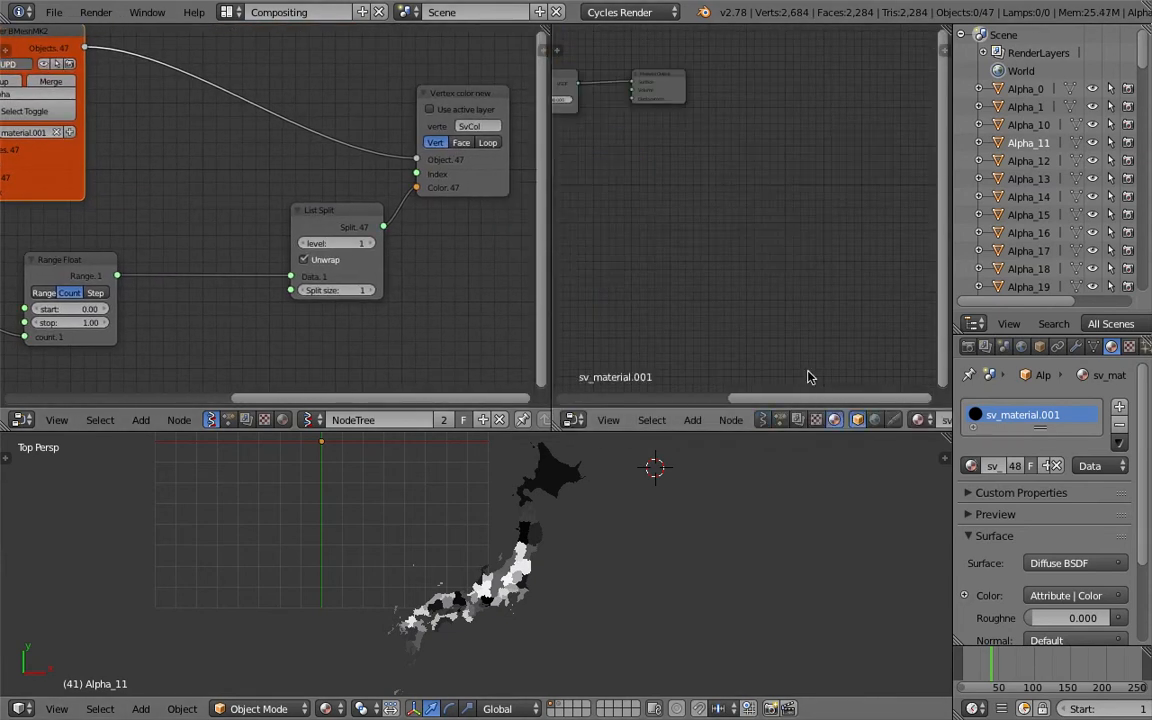
{"action": "scroll", "coordinate": [642, 172], "scroll_direction": "down", "scroll_amount": 4}
{"action": "scroll", "coordinate": [741, 203], "scroll_direction": "up", "scroll_amount": 9}
{"action": "middle_click_drag", "start_coordinate": [635, 167], "coordinate": [733, 276]}
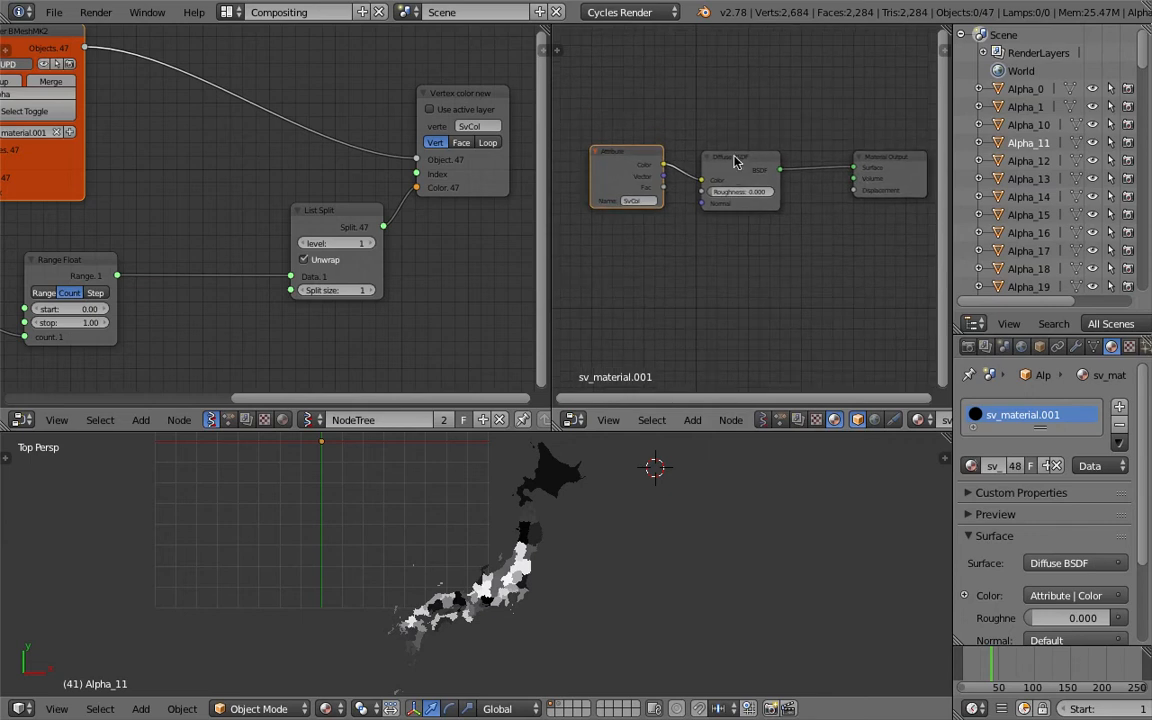
{"action": "left_click_drag", "start_coordinate": [734, 160], "coordinate": [762, 132]}
{"action": "left_click_drag", "start_coordinate": [882, 157], "coordinate": [861, 121]}
{"action": "middle_click_drag", "start_coordinate": [812, 159], "coordinate": [813, 203]}
{"action": "key", "text": "ctrl+s"}
{"action": "left_click", "coordinate": [813, 203]}
{"action": "left_click_drag", "start_coordinate": [628, 210], "coordinate": [644, 188]}
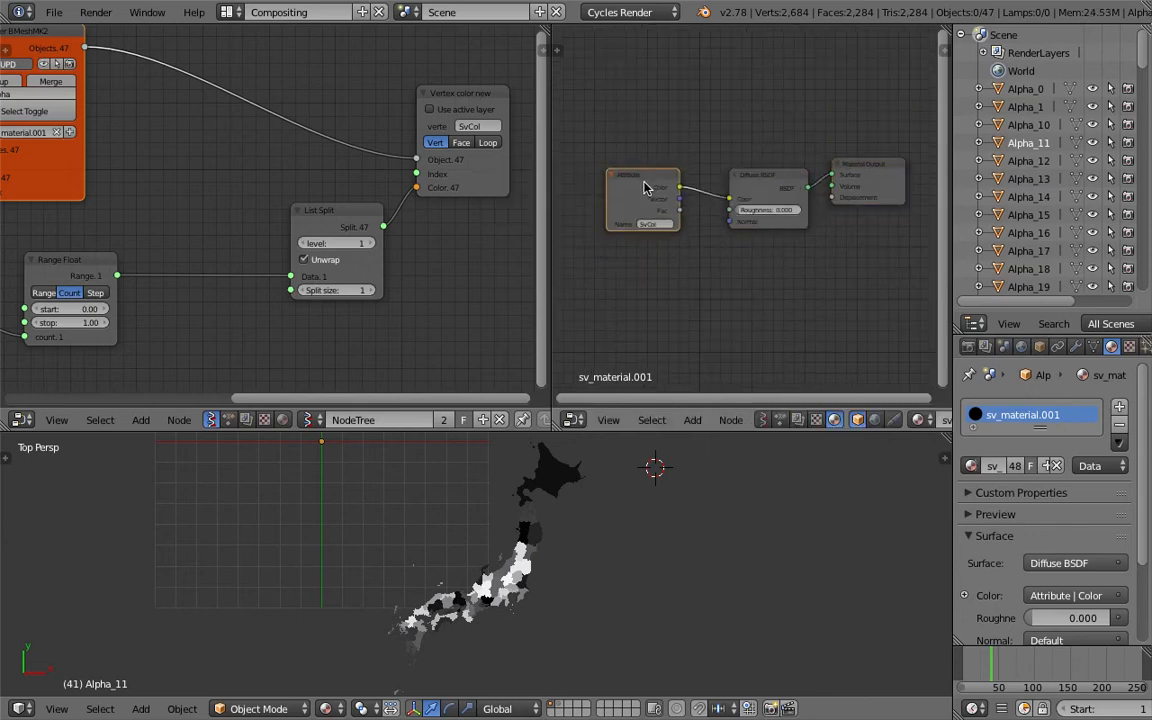
Move the List Split node closer to Range Float and save the file
{"action": "scroll", "coordinate": [340, 270], "scroll_direction": "up", "scroll_amount": 1}
{"action": "left_click_drag", "start_coordinate": [299, 219], "coordinate": [202, 220]}
{"action": "middle_click_drag", "start_coordinate": [107, 263], "coordinate": [158, 251]}
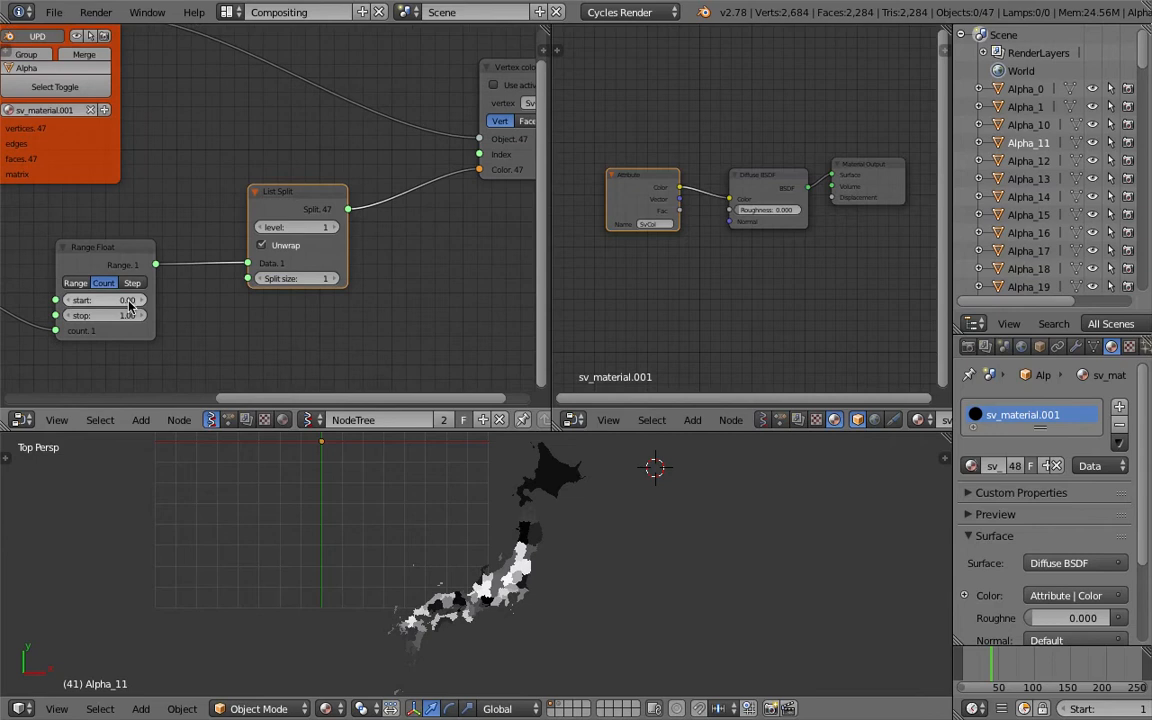
{"action": "middle_click_drag", "start_coordinate": [288, 225], "coordinate": [236, 247]}
{"action": "key", "text": "ctrl+s"}
{"action": "left_click", "coordinate": [236, 247]}
{"action": "left_click_drag", "start_coordinate": [244, 226], "coordinate": [266, 218]}
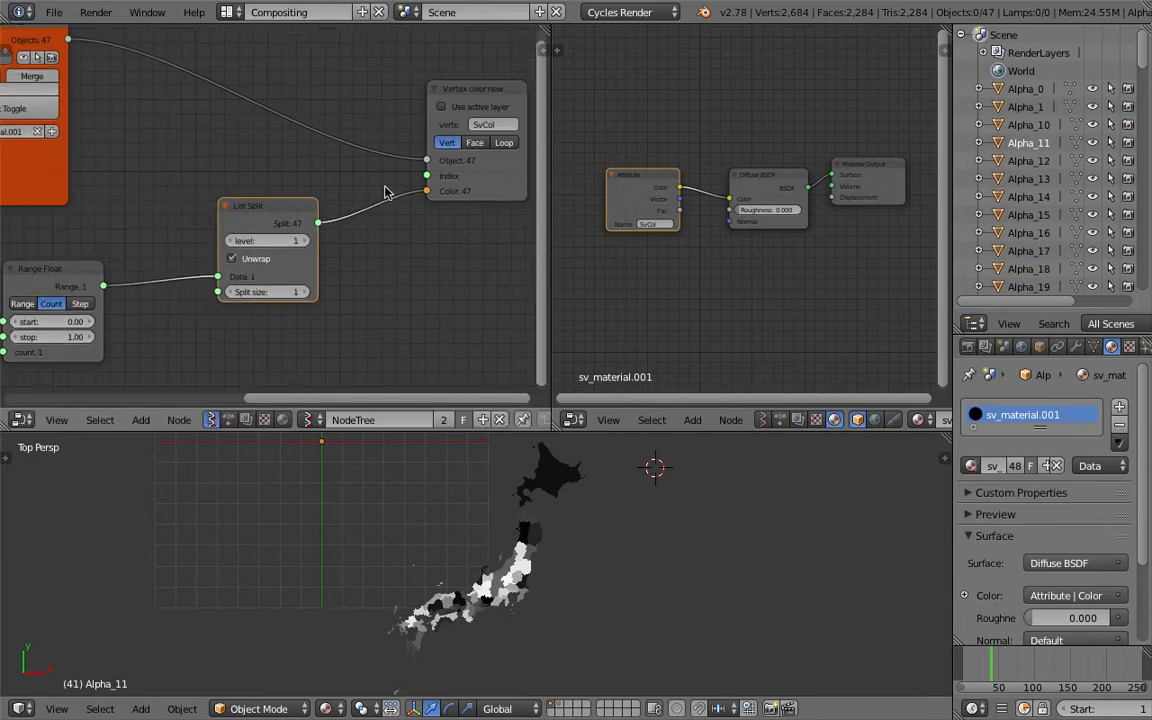
{"action": "scroll", "coordinate": [697, 240], "scroll_direction": "up", "scroll_amount": 1}
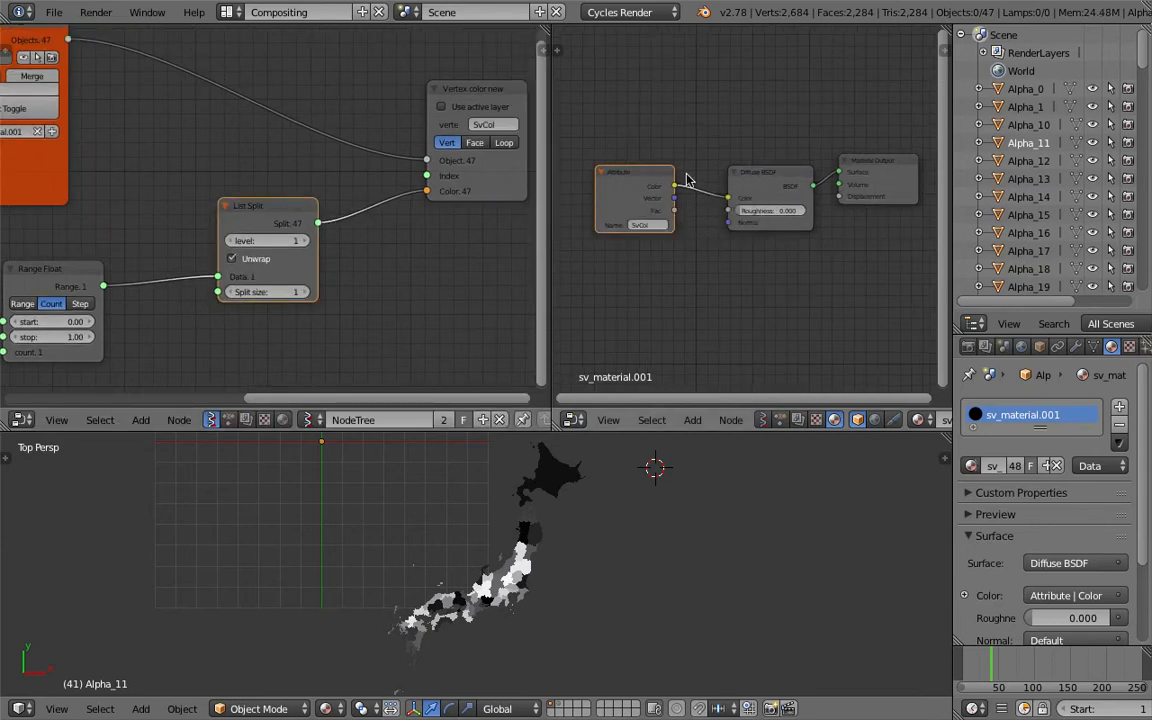
Add a Color in node below the Vertex color node and save
{"action": "middle_click_drag", "start_coordinate": [676, 252], "coordinate": [696, 237]}
{"action": "scroll", "coordinate": [390, 306], "scroll_direction": "down", "scroll_amount": 1}
{"action": "scroll", "coordinate": [388, 299], "scroll_direction": "down", "scroll_amount": 1}
{"action": "middle_click_drag", "start_coordinate": [388, 299], "coordinate": [381, 254]}
{"action": "key", "text": "shift+a"}
{"action": "left_click", "coordinate": [380, 254]}
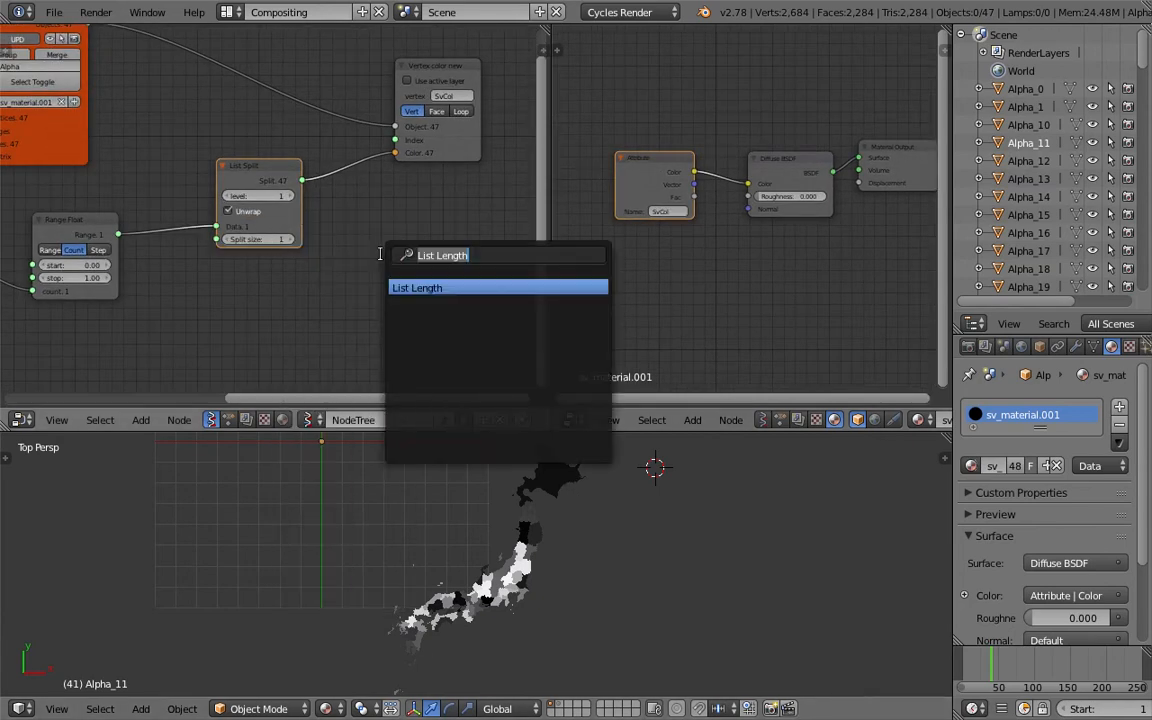
{"action": "type", "text": "color i"}
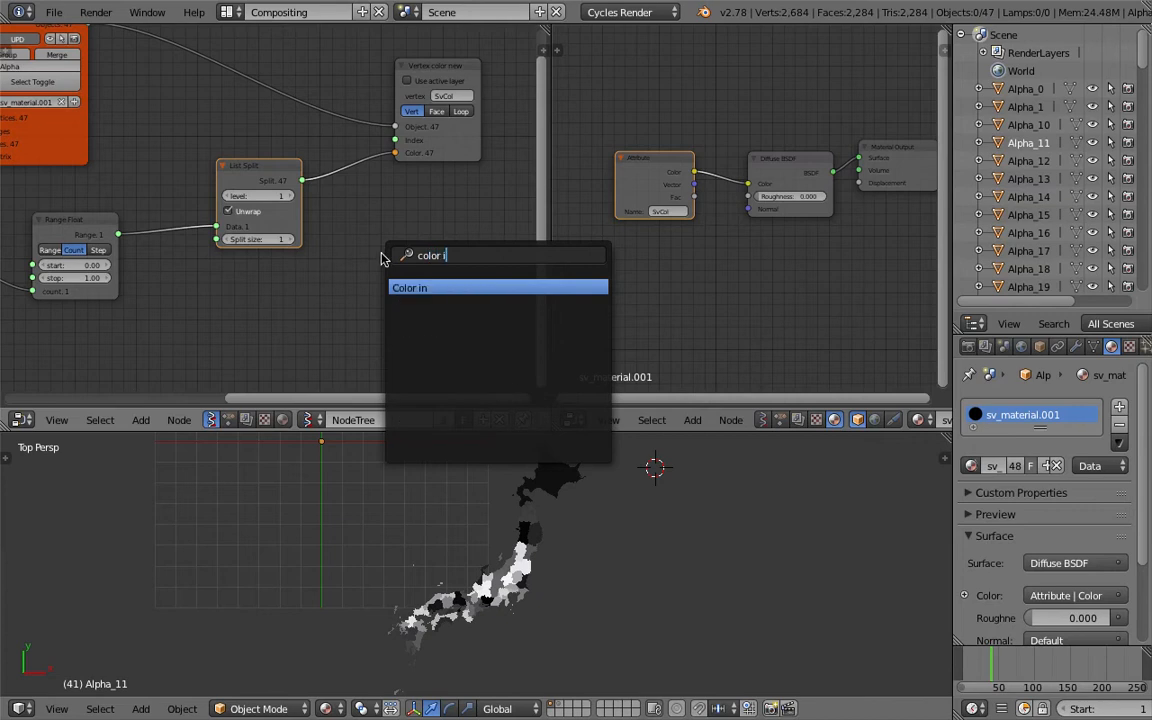
{"action": "key", "text": "Return"}
{"action": "left_click", "coordinate": [371, 222]}
{"action": "key", "text": "ctrl+s"}
{"action": "left_click", "coordinate": [373, 223]}
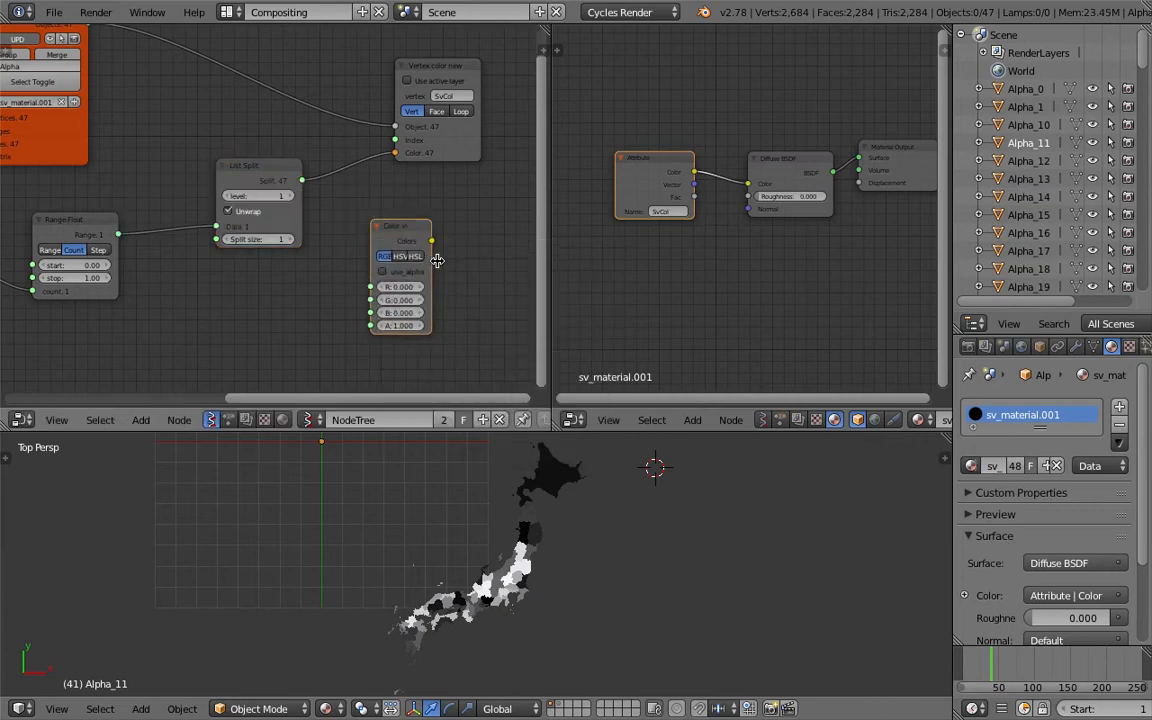
Switch Color in to HSV with saturation and value at 1.000, feeding Range Float's Range into its hue
{"action": "left_click_drag", "start_coordinate": [437, 260], "coordinate": [476, 262]}
{"action": "scroll", "coordinate": [138, 255], "scroll_direction": "up", "scroll_amount": 1}
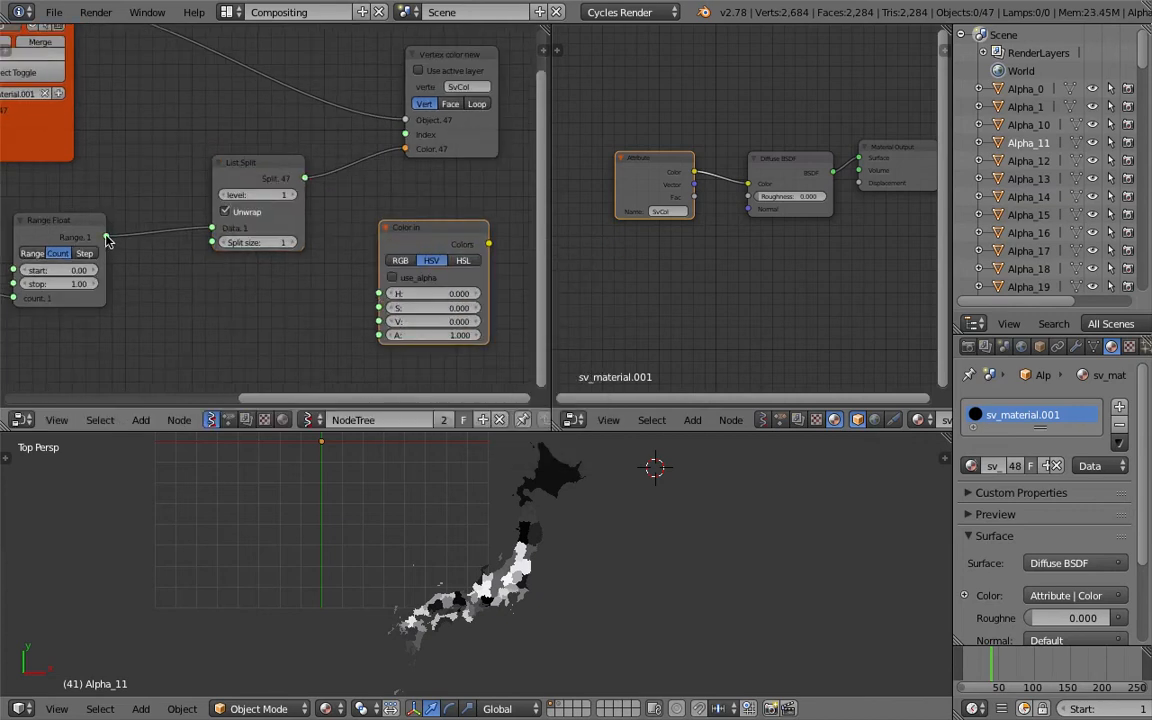
{"action": "left_click_drag", "start_coordinate": [107, 238], "coordinate": [140, 259]}
{"action": "left_click_drag", "start_coordinate": [263, 313], "coordinate": [468, 343]}
{"action": "left_click_drag", "start_coordinate": [421, 243], "coordinate": [288, 268]}
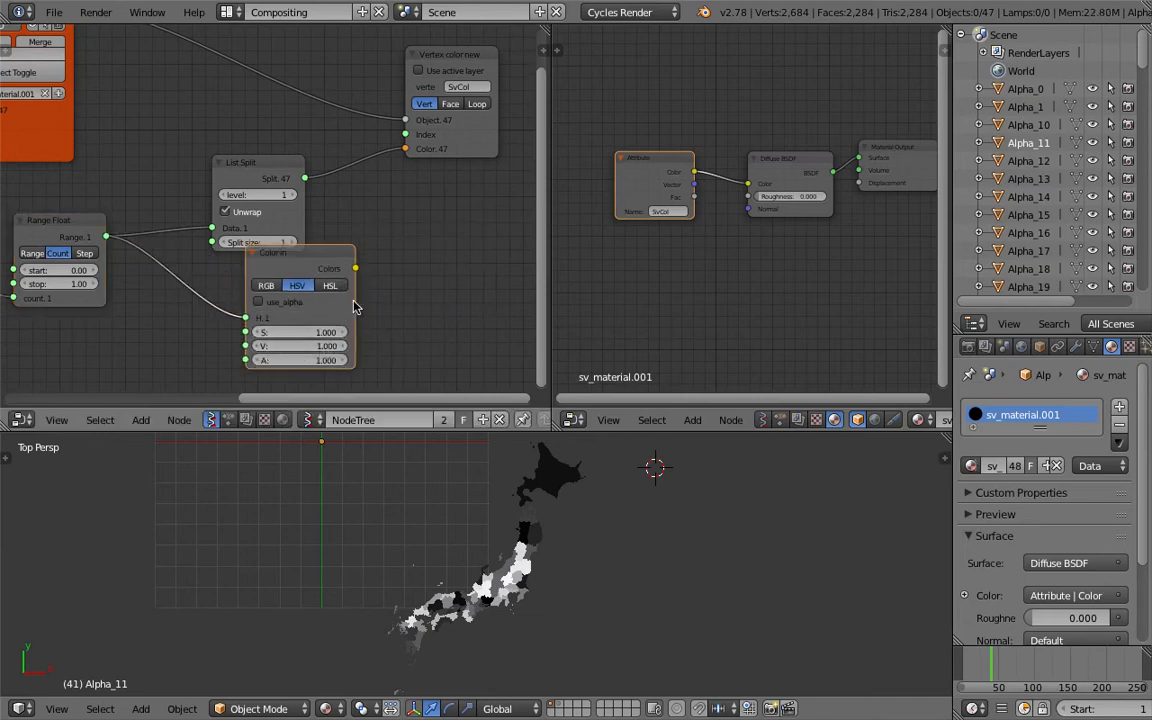
Route Color in's colors through List Split into the Vertex color node's Color input
{"action": "left_click_drag", "start_coordinate": [355, 268], "coordinate": [393, 190]}
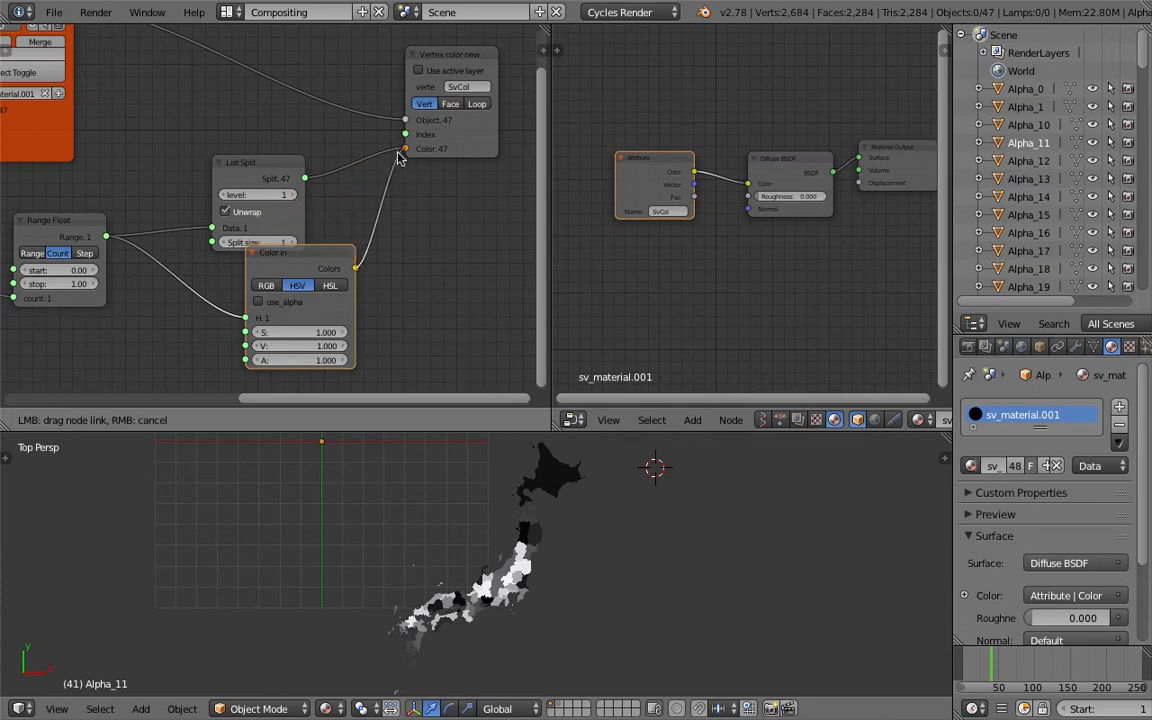
{"action": "scroll", "coordinate": [540, 583], "scroll_direction": "up", "scroll_amount": 3}
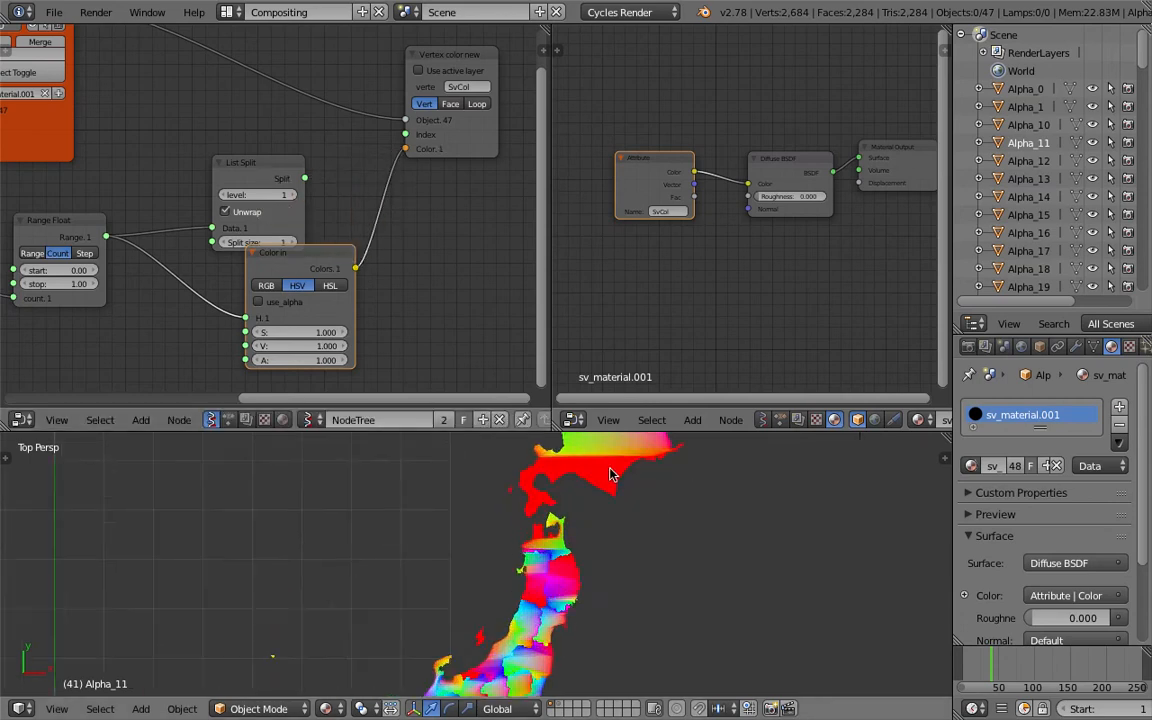
{"action": "left_click_drag", "start_coordinate": [300, 262], "coordinate": [206, 274]}
{"action": "left_click_drag", "start_coordinate": [256, 168], "coordinate": [278, 161]}
{"action": "left_click_drag", "start_coordinate": [261, 282], "coordinate": [258, 219]}
{"action": "left_click_drag", "start_coordinate": [331, 170], "coordinate": [402, 148]}
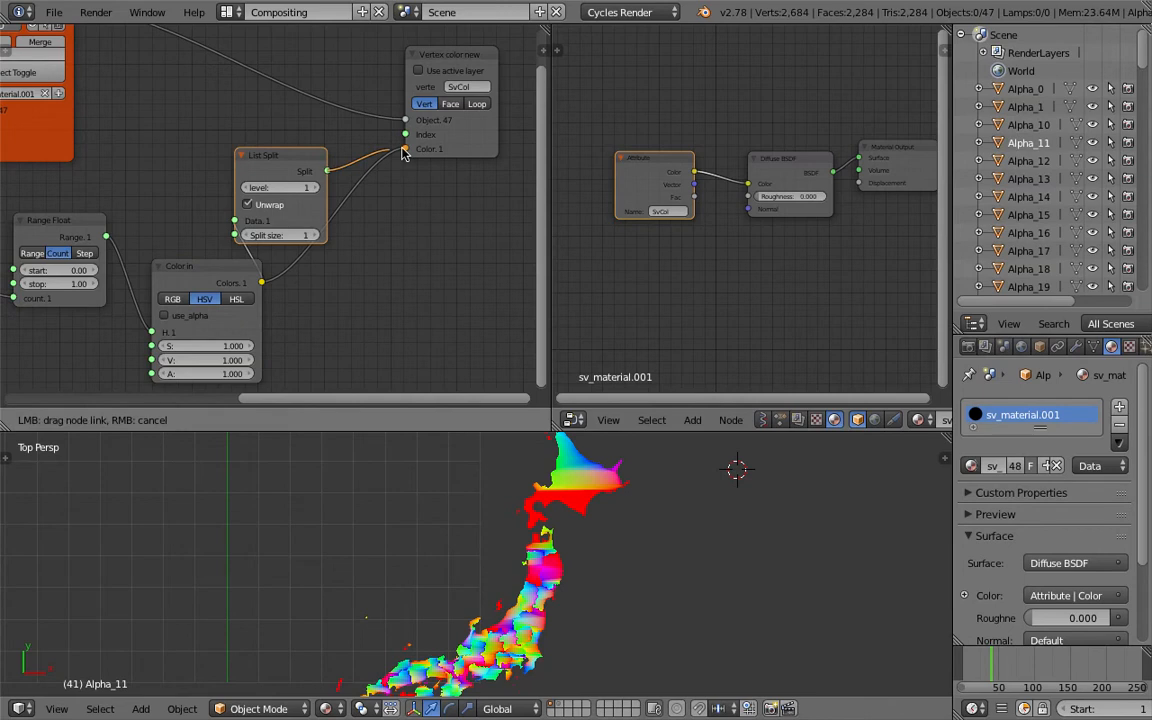
{"action": "left_click_drag", "start_coordinate": [305, 158], "coordinate": [353, 172]}
Widen the Sverchok node area and tidy the node tree layout
{"action": "middle_click_drag", "start_coordinate": [640, 505], "coordinate": [634, 540]}
{"action": "left_click_drag", "start_coordinate": [550, 234], "coordinate": [703, 234]}
{"action": "middle_click_drag", "start_coordinate": [586, 548], "coordinate": [556, 555]}
{"action": "scroll", "coordinate": [556, 555], "scroll_direction": "down", "scroll_amount": 5}
{"action": "scroll", "coordinate": [270, 155], "scroll_direction": "down", "scroll_amount": 3}
{"action": "left_click_drag", "start_coordinate": [247, 127], "coordinate": [425, 110]}
{"action": "middle_click_drag", "start_coordinate": [112, 142], "coordinate": [167, 166]}
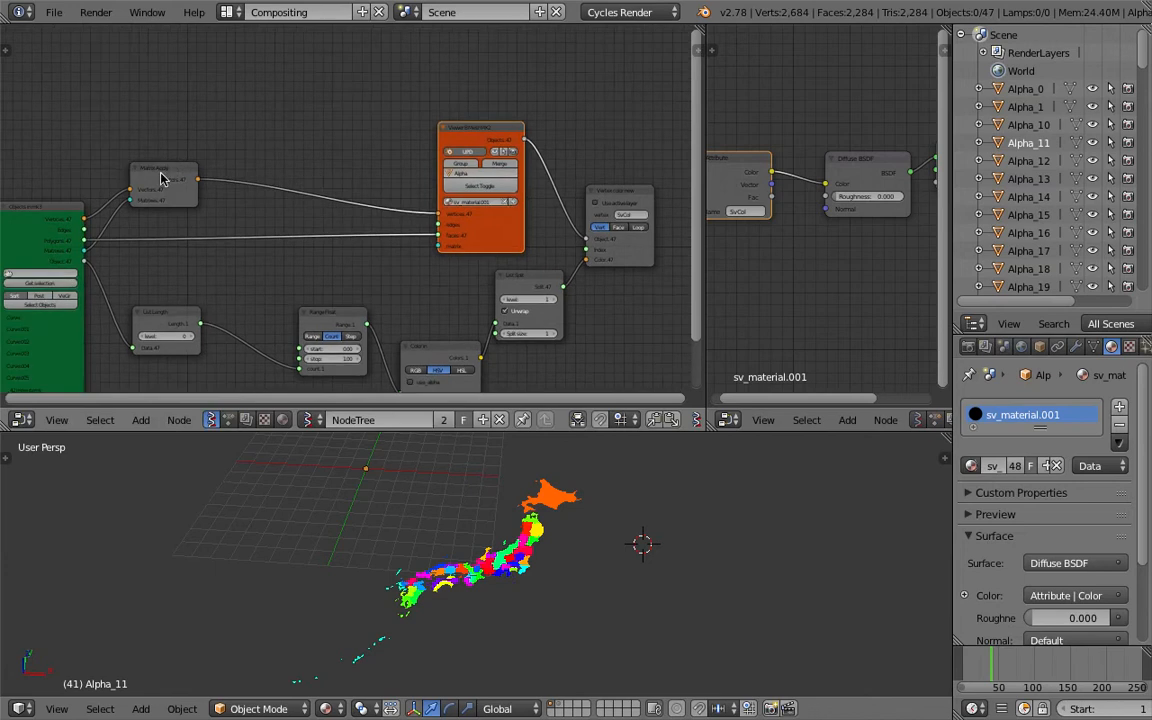
{"action": "left_click_drag", "start_coordinate": [167, 162], "coordinate": [173, 129]}
{"action": "scroll", "coordinate": [173, 140], "scroll_direction": "up", "scroll_amount": 2}
{"action": "middle_click_drag", "start_coordinate": [191, 143], "coordinate": [289, 174]}
{"action": "middle_click_drag", "start_coordinate": [344, 239], "coordinate": [320, 241]}
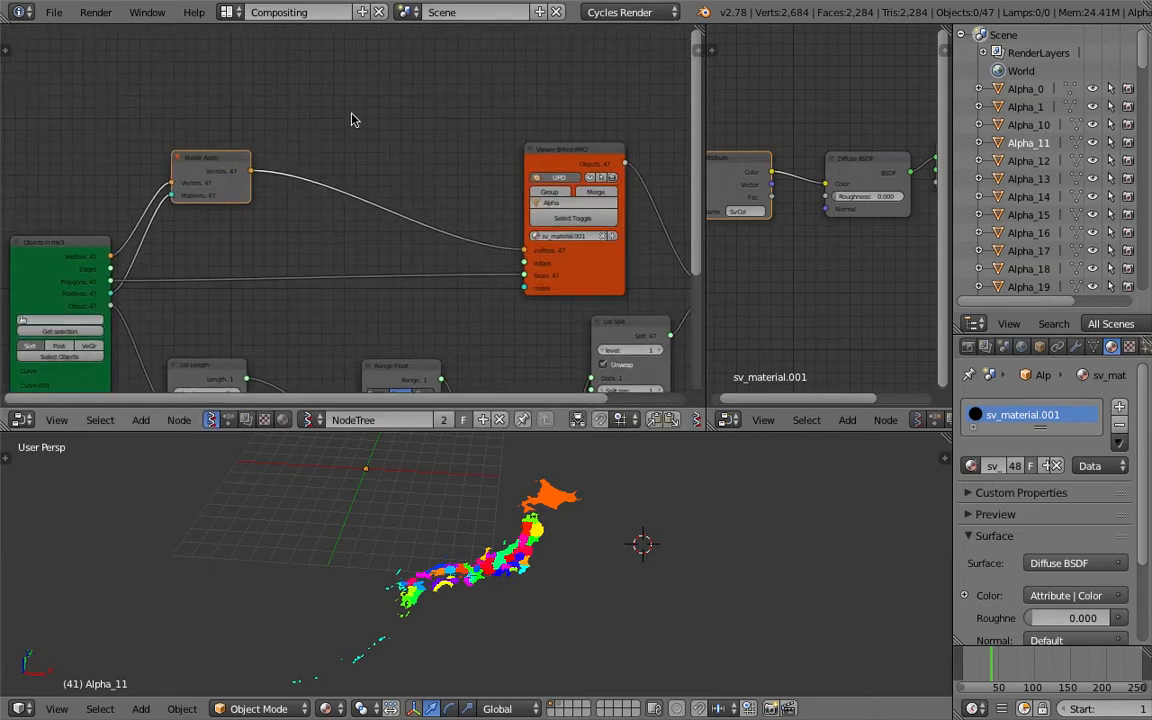
Add a Solidify node above the Viewer BMesh node and save
{"action": "key", "text": "shift+a"}
{"action": "left_click", "coordinate": [352, 116]}
{"action": "type", "text": "soli"}
{"action": "key", "text": "Return"}
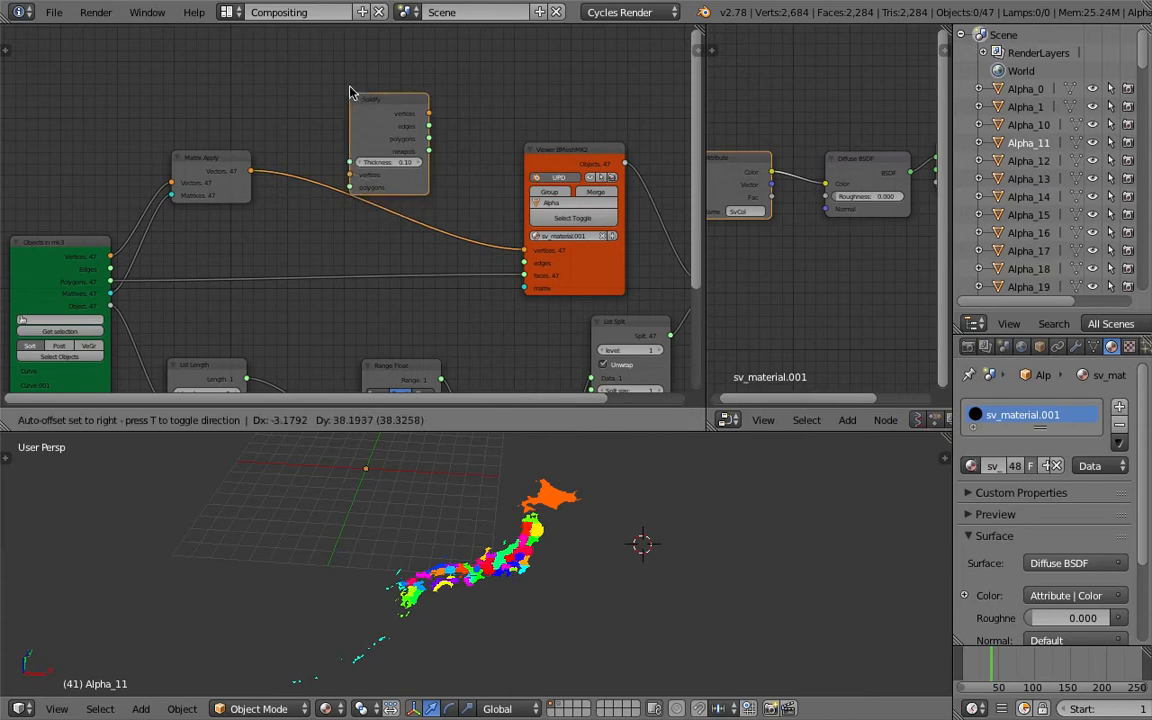
{"action": "left_click", "coordinate": [321, 78]}
{"action": "key", "text": "ctrl+s"}
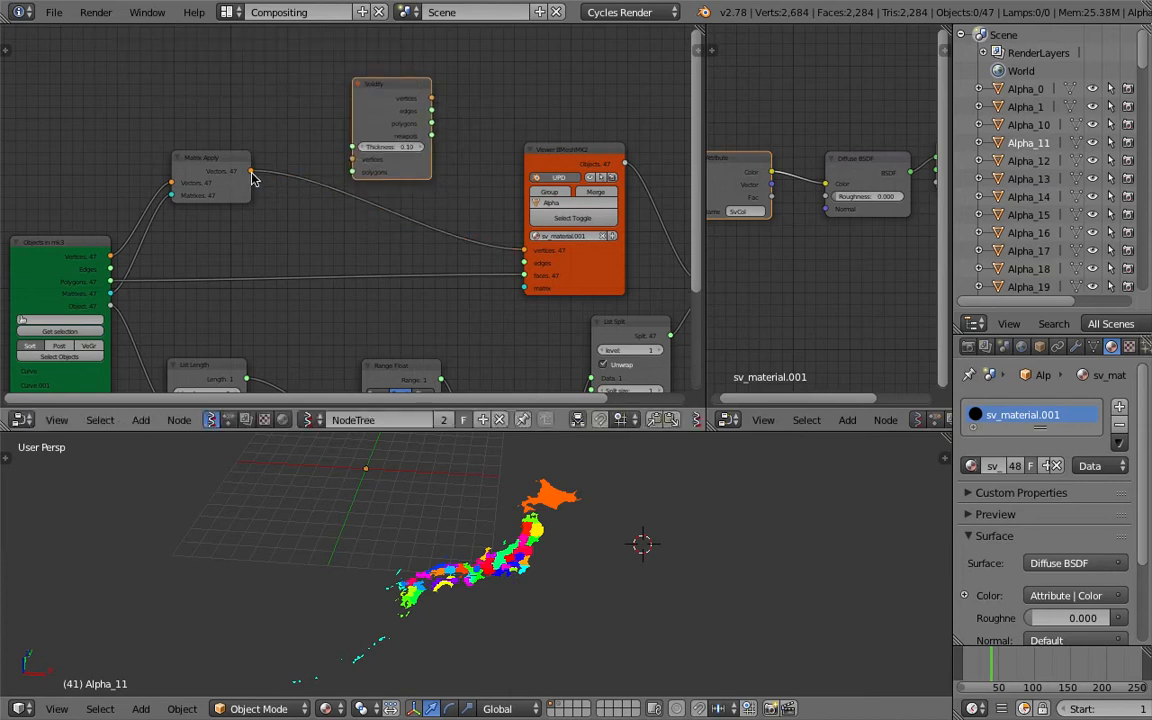
Save the blend file as map_vis_part_two_002.blend
{"action": "scroll", "coordinate": [270, 200], "scroll_direction": "up", "scroll_amount": 1}
{"action": "left_click", "coordinate": [54, 12]}
{"action": "left_click", "coordinate": [95, 163]}
{"action": "left_click", "coordinate": [1087, 60]}
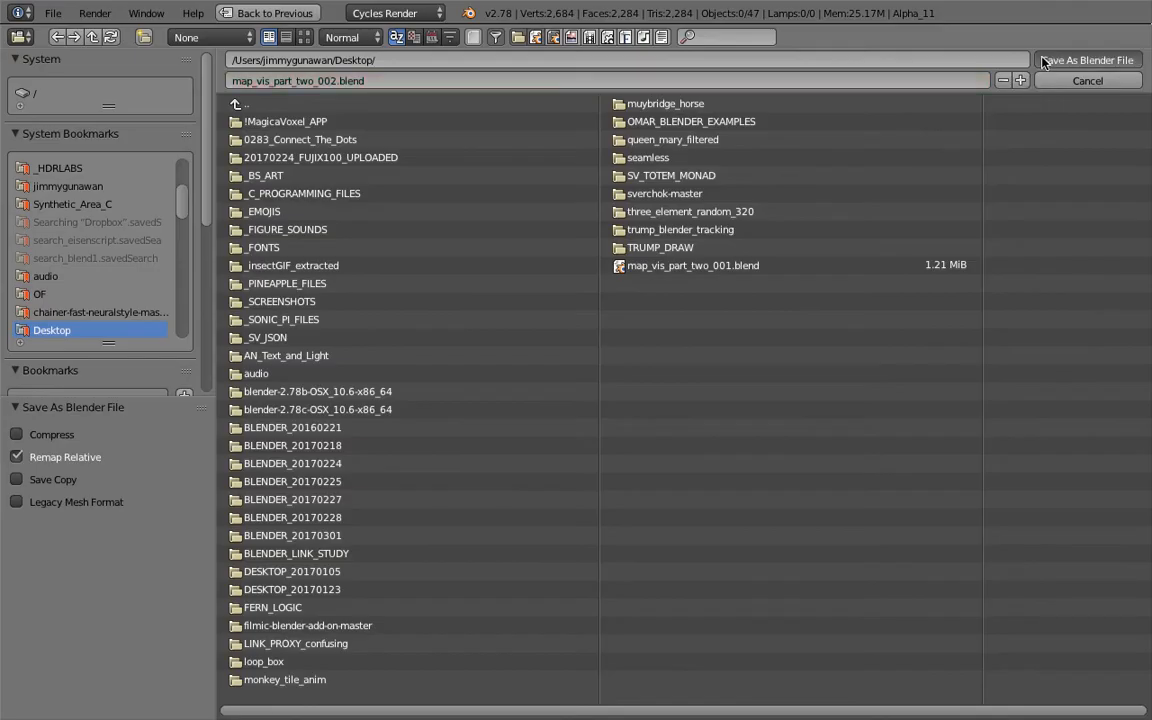
Connect Matrix Apply's vectors and the Objects in mk3 polygons into the Solidify node's inputs
{"action": "left_click", "coordinate": [262, 226]}
{"action": "left_click_drag", "start_coordinate": [262, 215], "coordinate": [280, 210]}
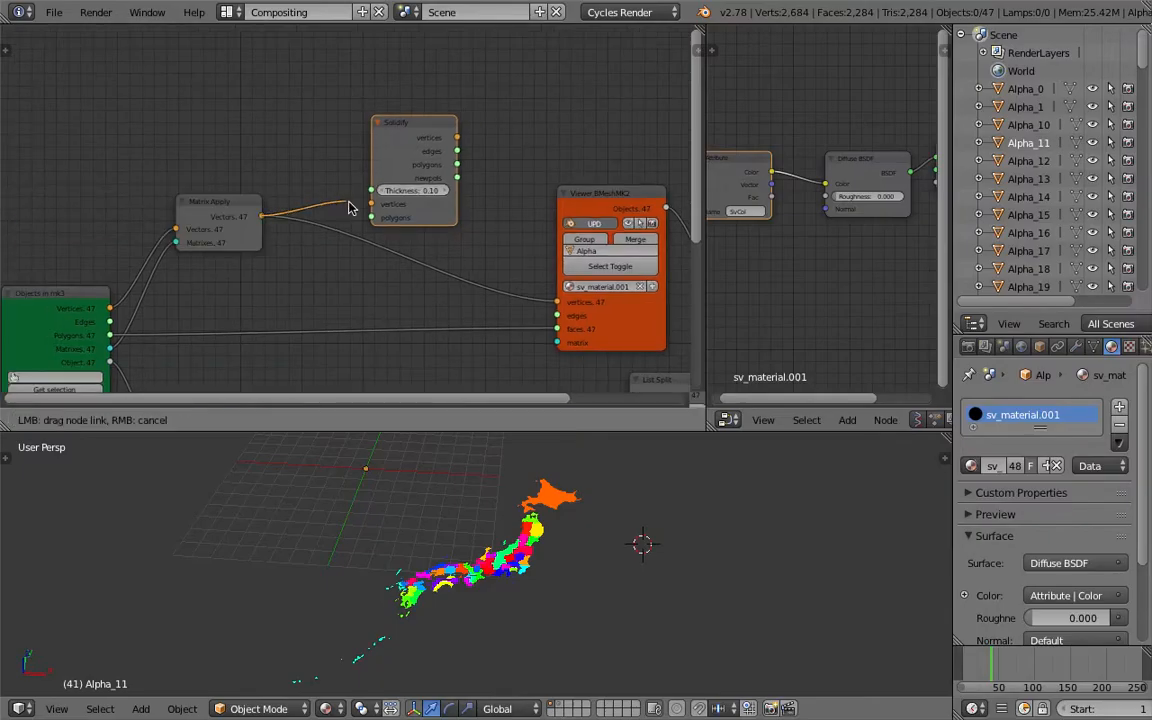
{"action": "left_click_drag", "start_coordinate": [368, 207], "coordinate": [370, 205]}
{"action": "left_click_drag", "start_coordinate": [113, 338], "coordinate": [280, 275]}
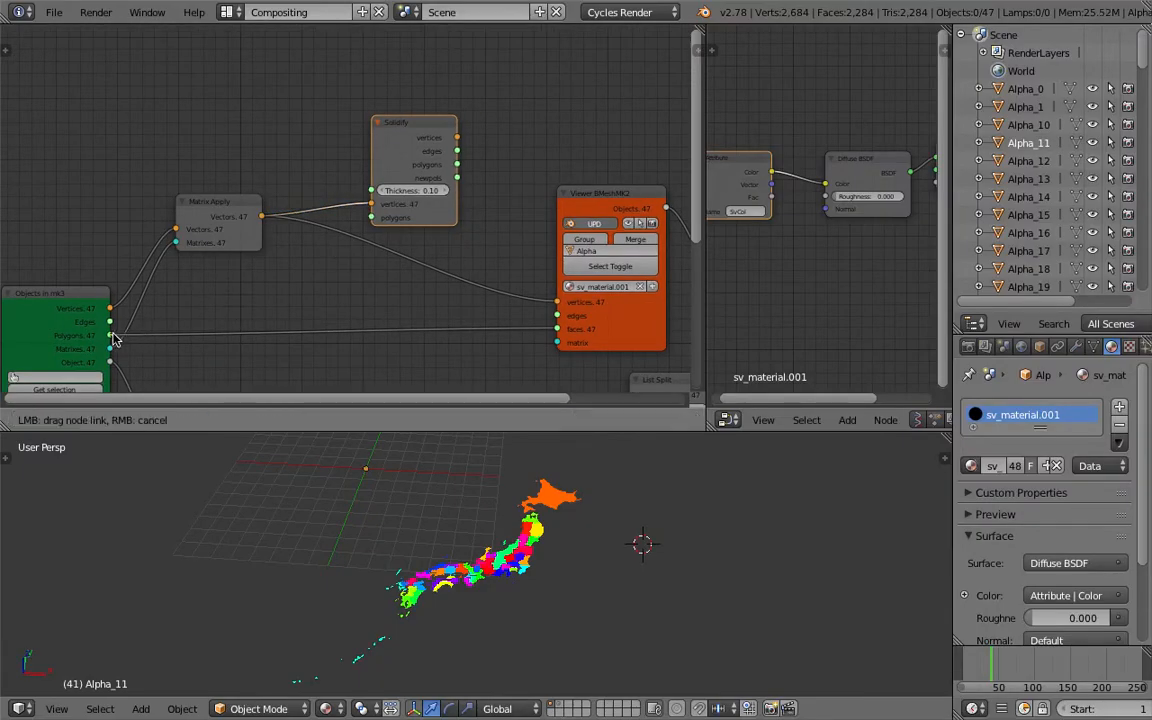
{"action": "left_click_drag", "start_coordinate": [370, 222], "coordinate": [371, 218]}
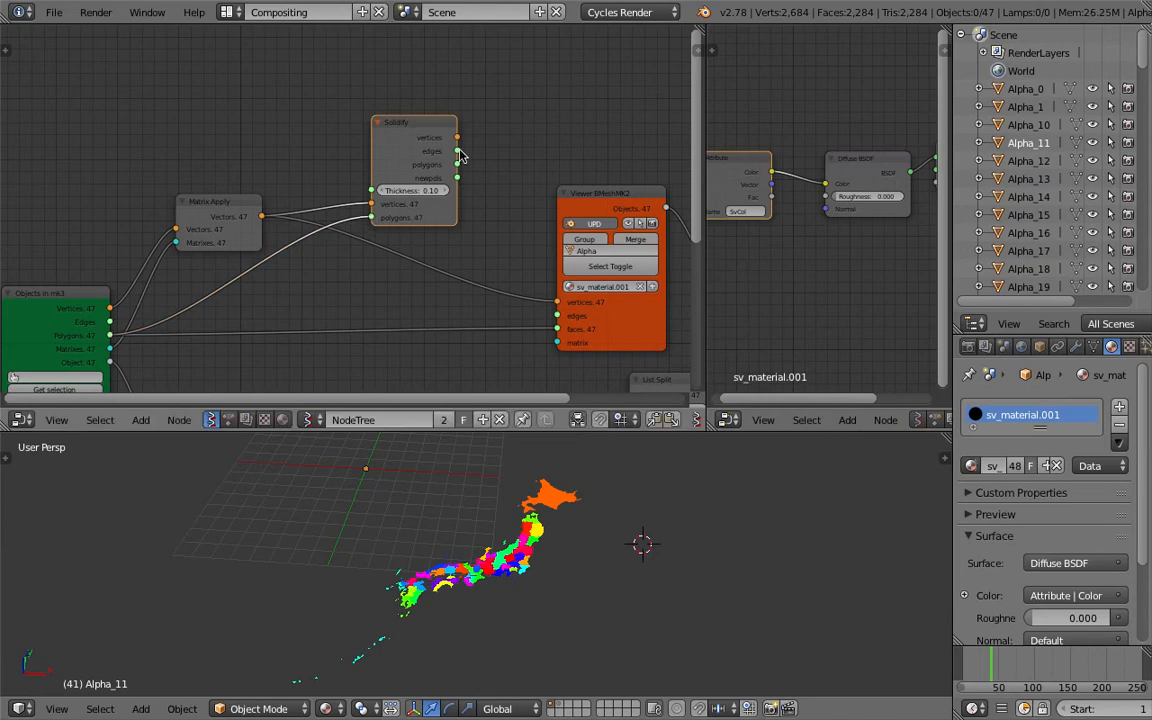
Connect Solidify's vertices and polygons outputs to the Viewer BMesh node's vertices and faces inputs
{"action": "left_click_drag", "start_coordinate": [458, 138], "coordinate": [476, 172]}
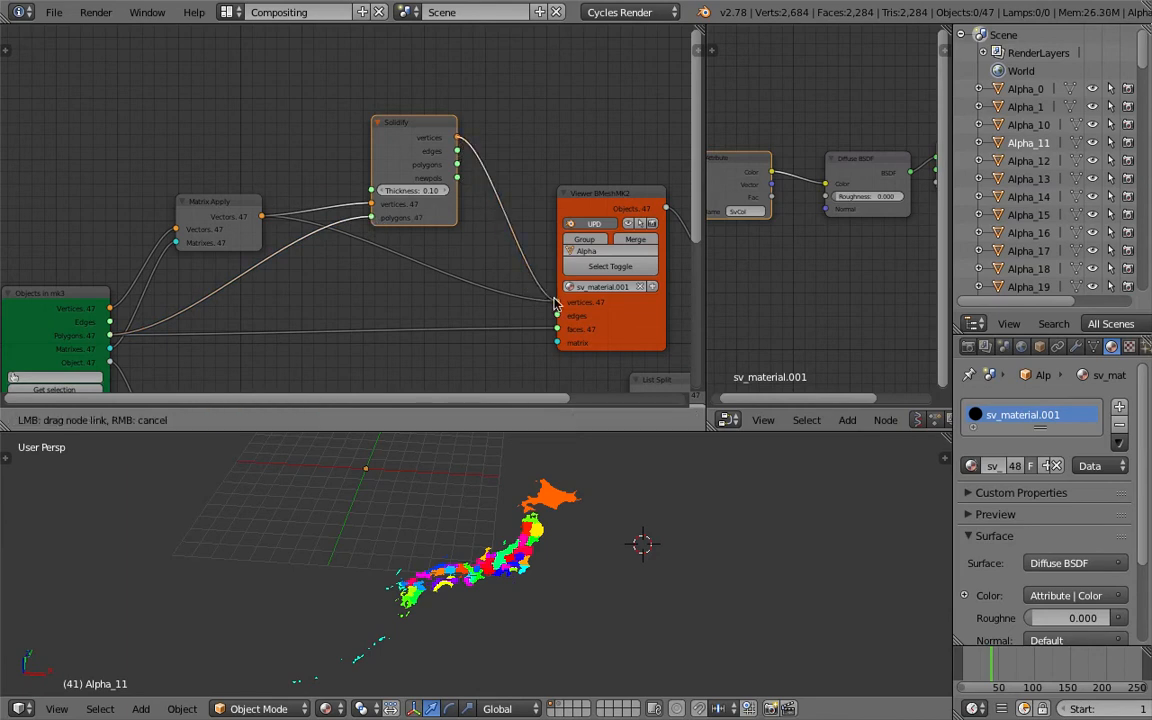
{"action": "left_click_drag", "start_coordinate": [556, 302], "coordinate": [557, 302]}
{"action": "left_click_drag", "start_coordinate": [458, 165], "coordinate": [560, 328]}
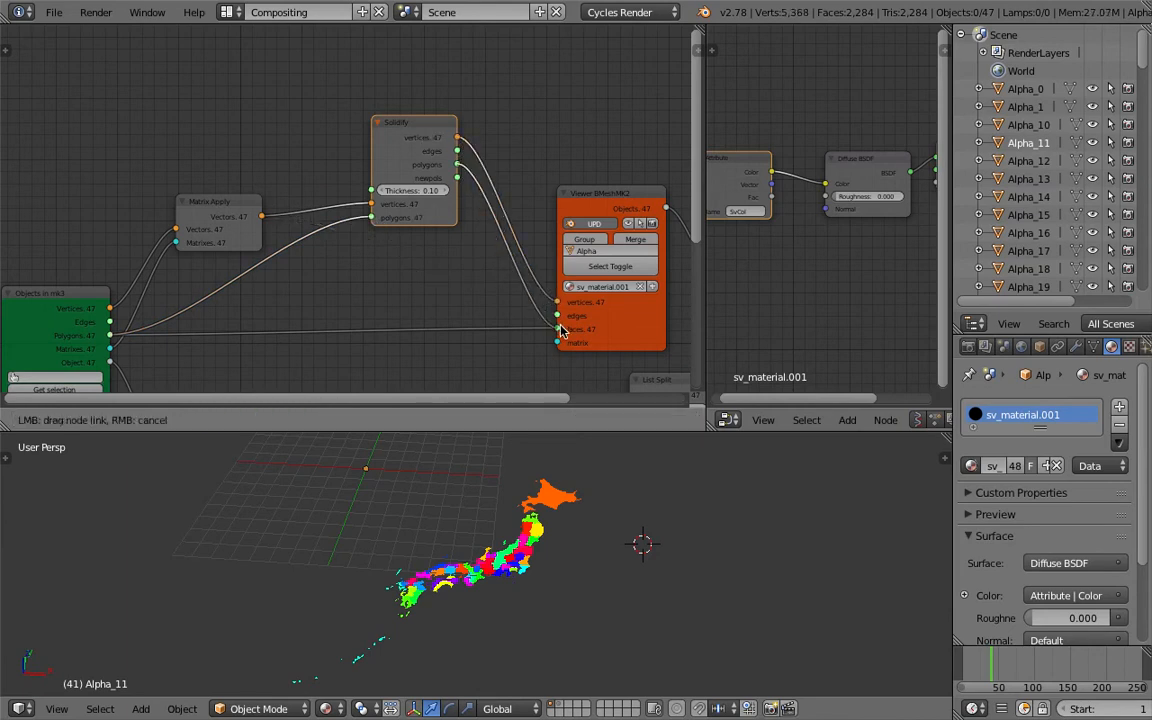
{"action": "scroll", "coordinate": [512, 571], "scroll_direction": "up", "scroll_amount": 8}
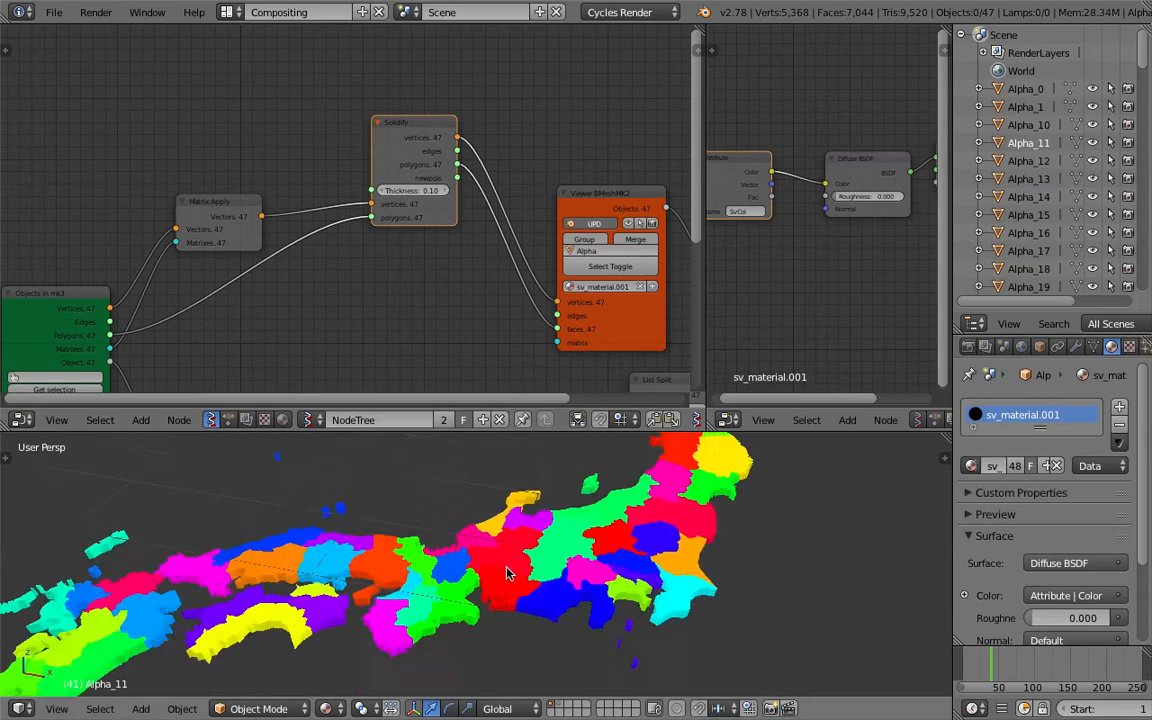
Open the viewport sidebar and enable Ambient Occlusion shading
{"action": "key", "text": "n"}
{"action": "scroll", "coordinate": [875, 590], "scroll_direction": "down", "scroll_amount": 10}
{"action": "scroll", "coordinate": [875, 590], "scroll_direction": "down", "scroll_amount": 6}
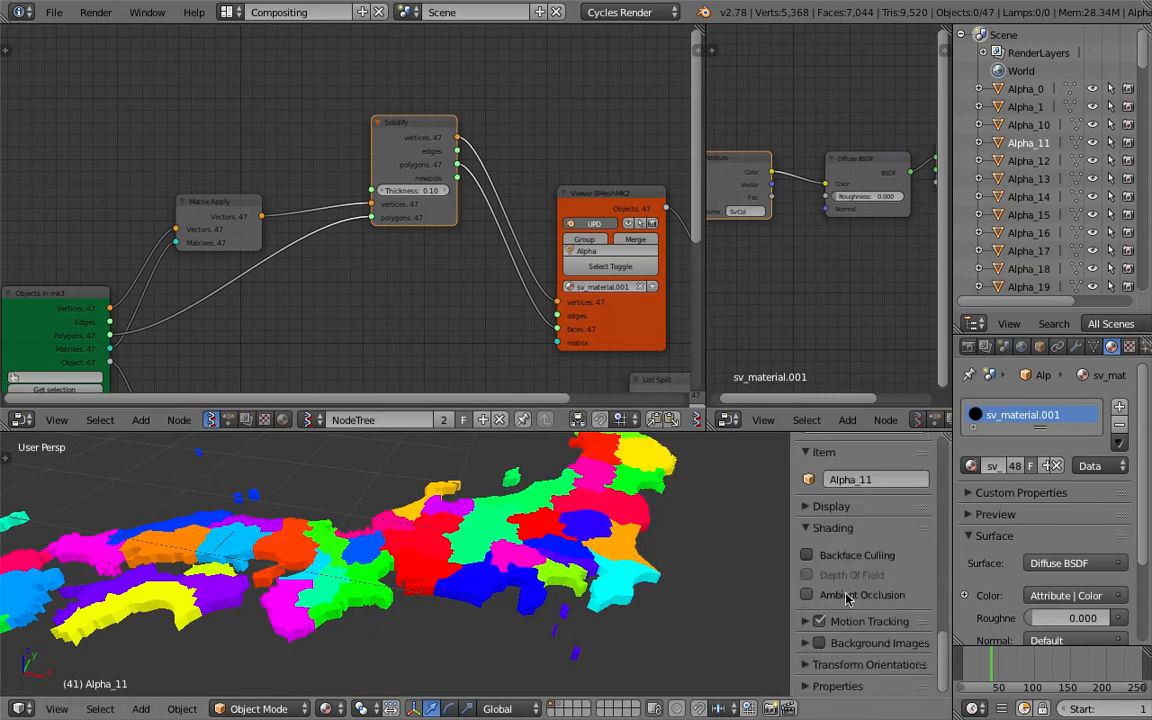
{"action": "left_click", "coordinate": [807, 594]}
{"action": "middle_click_drag", "start_coordinate": [412, 498], "coordinate": [475, 555]}
{"action": "scroll", "coordinate": [490, 555], "scroll_direction": "up", "scroll_amount": 6}
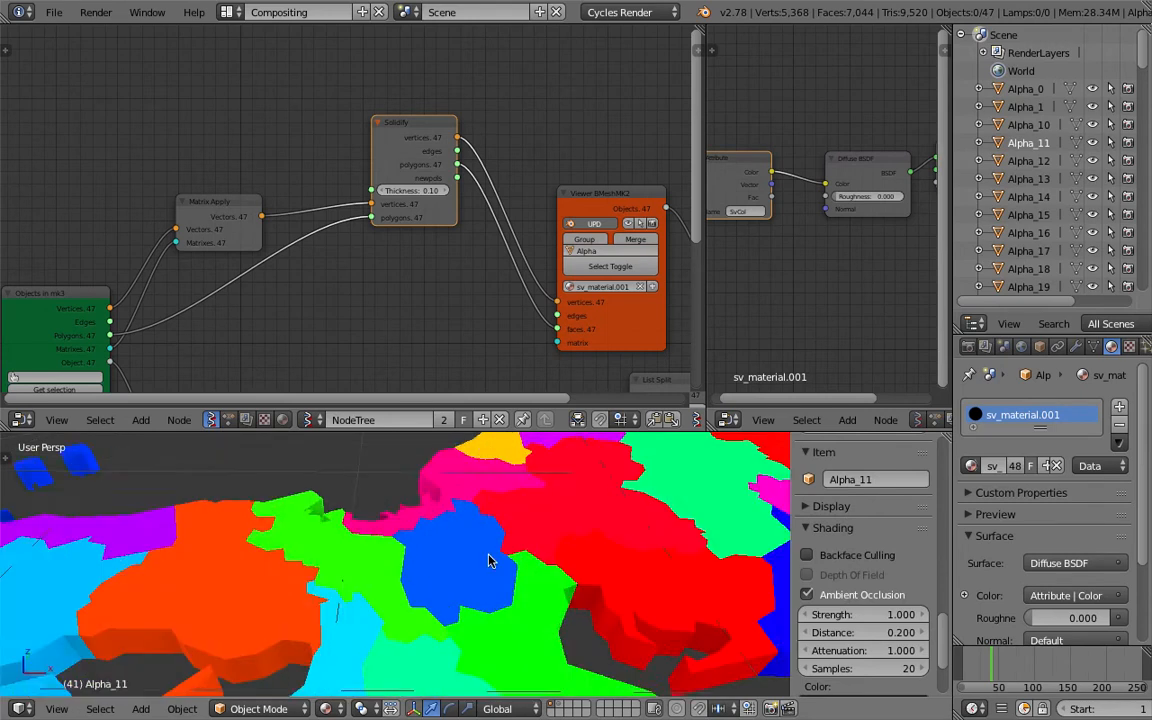
Set the Solidify node's thickness to 0.20 while inspecting the extruded map in the viewport
{"action": "scroll", "coordinate": [478, 530], "scroll_direction": "down", "scroll_amount": 5}
{"action": "key", "text": "ctrl+s"}
{"action": "left_click", "coordinate": [474, 528]}
{"action": "middle_click_drag", "start_coordinate": [474, 528], "coordinate": [371, 523]}
{"action": "key", "text": "ctrl+s"}
{"action": "left_click", "coordinate": [407, 514]}
{"action": "scroll", "coordinate": [371, 523], "scroll_direction": "up", "scroll_amount": 2}
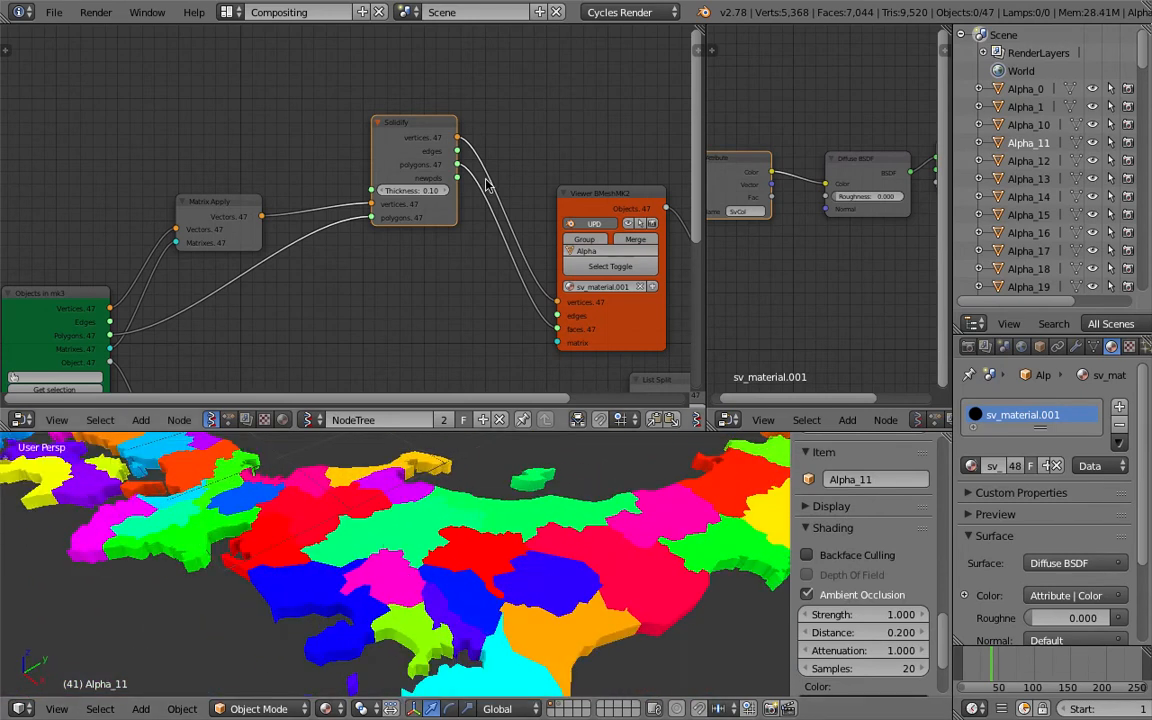
{"action": "scroll", "coordinate": [414, 199], "scroll_direction": "up", "scroll_amount": 2}
{"action": "middle_click_drag", "start_coordinate": [450, 540], "coordinate": [568, 562]}
{"action": "key", "text": "ctrl+s"}
{"action": "left_click", "coordinate": [455, 487]}
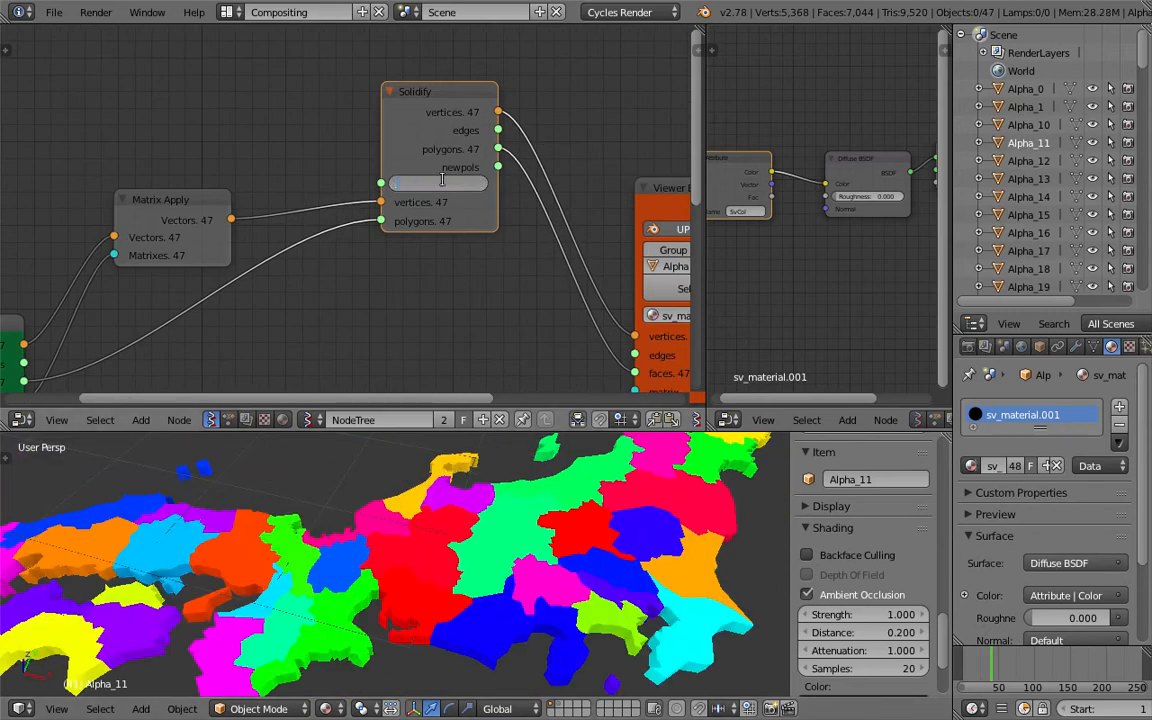
{"action": "key", "text": "Return"}
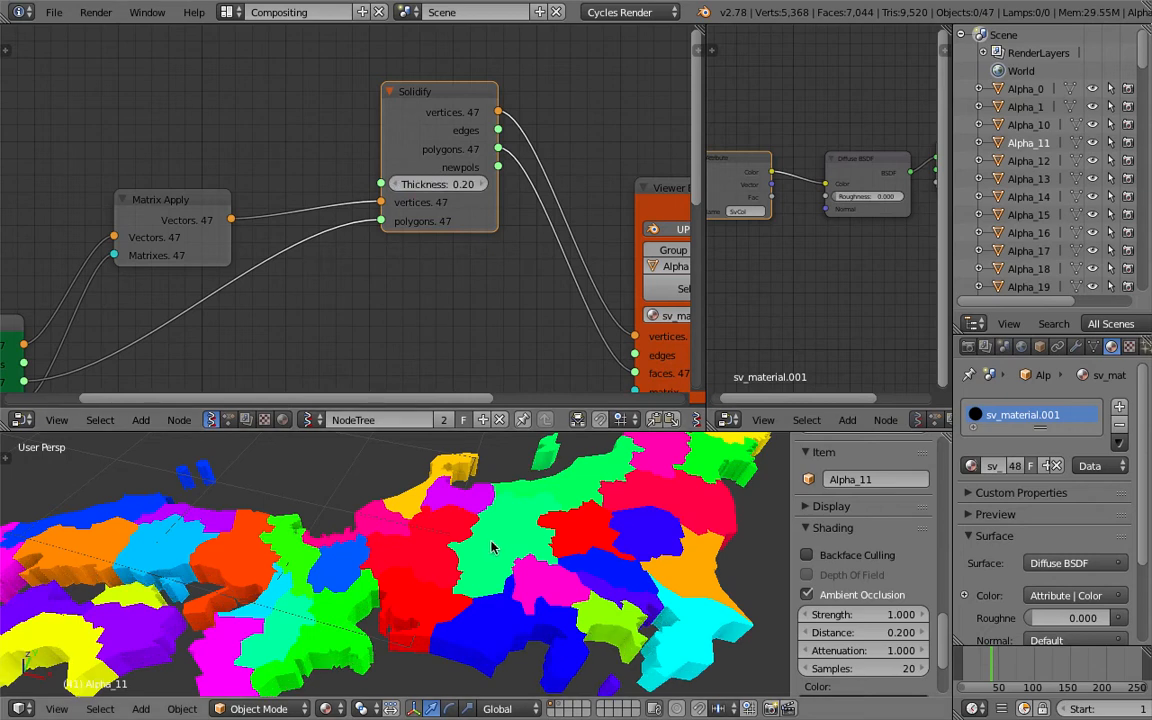
Set the Solidify node's thickness to 1
{"action": "middle_click_drag", "start_coordinate": [458, 458], "coordinate": [460, 465]}
{"action": "key", "text": "ctrl+s"}
{"action": "left_click", "coordinate": [460, 465]}
{"action": "middle_click_drag", "start_coordinate": [462, 528], "coordinate": [475, 470]}
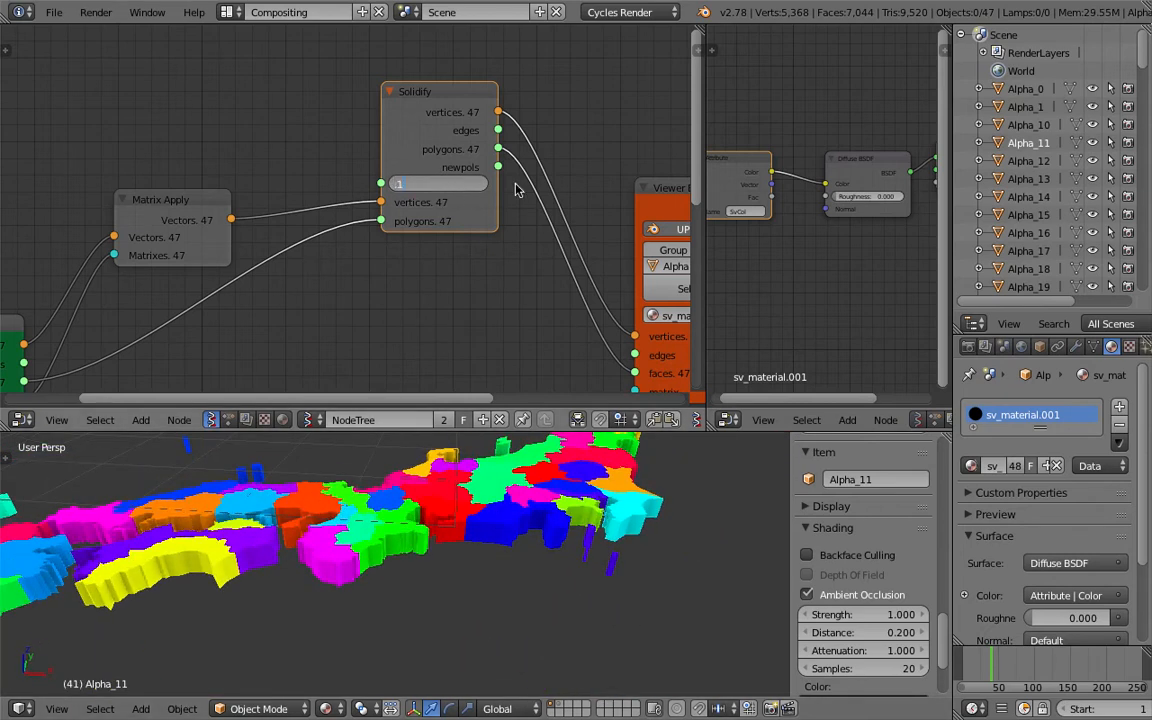
{"action": "key", "text": "Return"}
{"action": "key", "text": "ctrl+s"}
{"action": "left_click", "coordinate": [430, 505]}
{"action": "middle_click_drag", "start_coordinate": [430, 520], "coordinate": [391, 563]}
{"action": "key", "text": "ctrl+s"}
{"action": "left_click", "coordinate": [391, 563]}
{"action": "scroll", "coordinate": [244, 252], "scroll_direction": "down", "scroll_amount": 3}
{"action": "left_click_drag", "start_coordinate": [226, 200], "coordinate": [204, 181]}
{"action": "middle_click_drag", "start_coordinate": [317, 194], "coordinate": [305, 220]}
{"action": "key", "text": "space"}
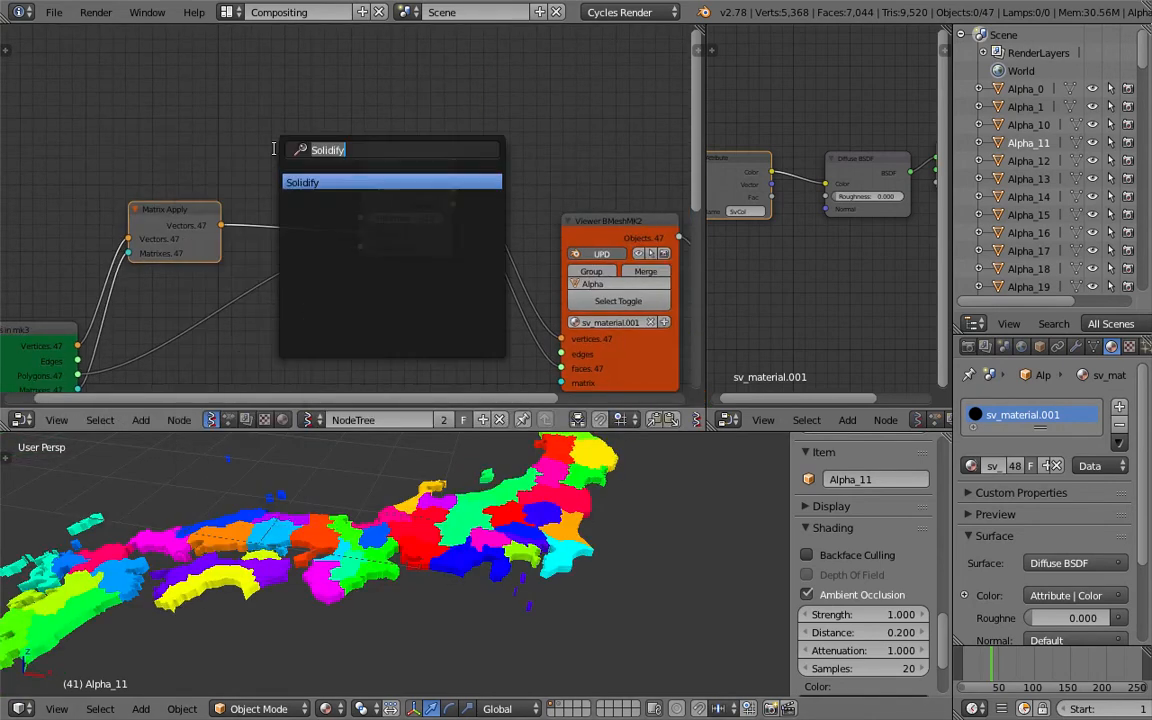
{"action": "type", "text": "normal"}
{"action": "key", "text": "Down"}
{"action": "key", "text": "Down"}
{"action": "key", "text": "Up"}
{"action": "key", "text": "Down"}
{"action": "key", "text": "Up"}
{"action": "key", "text": "Escape"}
Examine the whole solidified Japan map in the viewport
{"action": "middle_click_drag", "start_coordinate": [530, 575], "coordinate": [494, 551]}
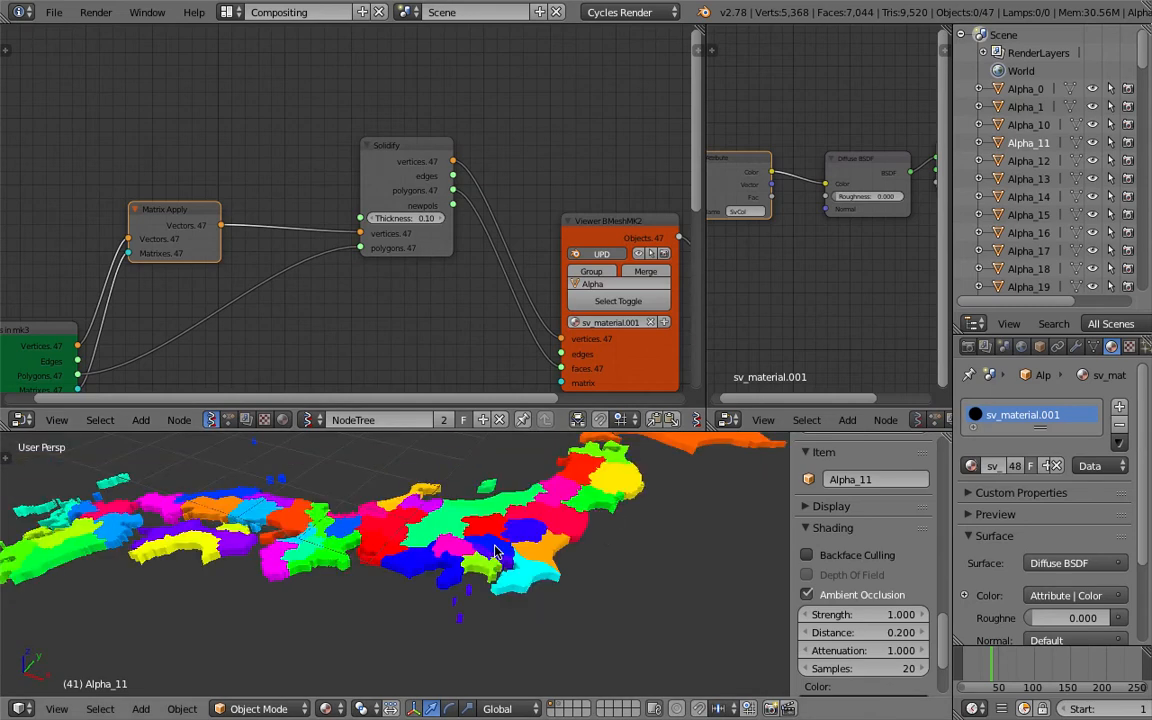
{"action": "key", "text": "ctrl+s"}
{"action": "left_click", "coordinate": [495, 552]}
{"action": "scroll", "coordinate": [450, 254], "scroll_direction": "down", "scroll_amount": 3}
{"action": "middle_click_drag", "start_coordinate": [591, 583], "coordinate": [575, 589]}
{"action": "scroll", "coordinate": [577, 588], "scroll_direction": "down", "scroll_amount": 5}
{"action": "key", "text": "ctrl+s"}
{"action": "left_click", "coordinate": [578, 586]}
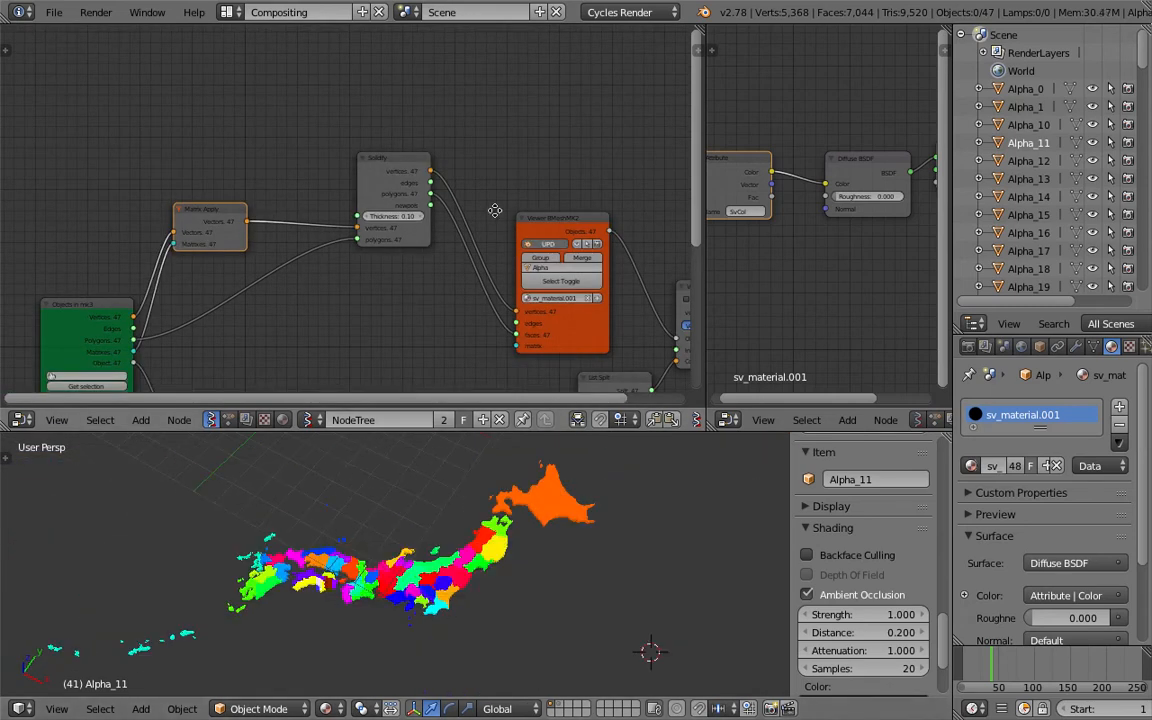
Rearrange the Vertex color and List Split nodes in the node tree
{"action": "middle_click_drag", "start_coordinate": [495, 210], "coordinate": [253, 147]}
{"action": "left_click_drag", "start_coordinate": [347, 154], "coordinate": [297, 122]}
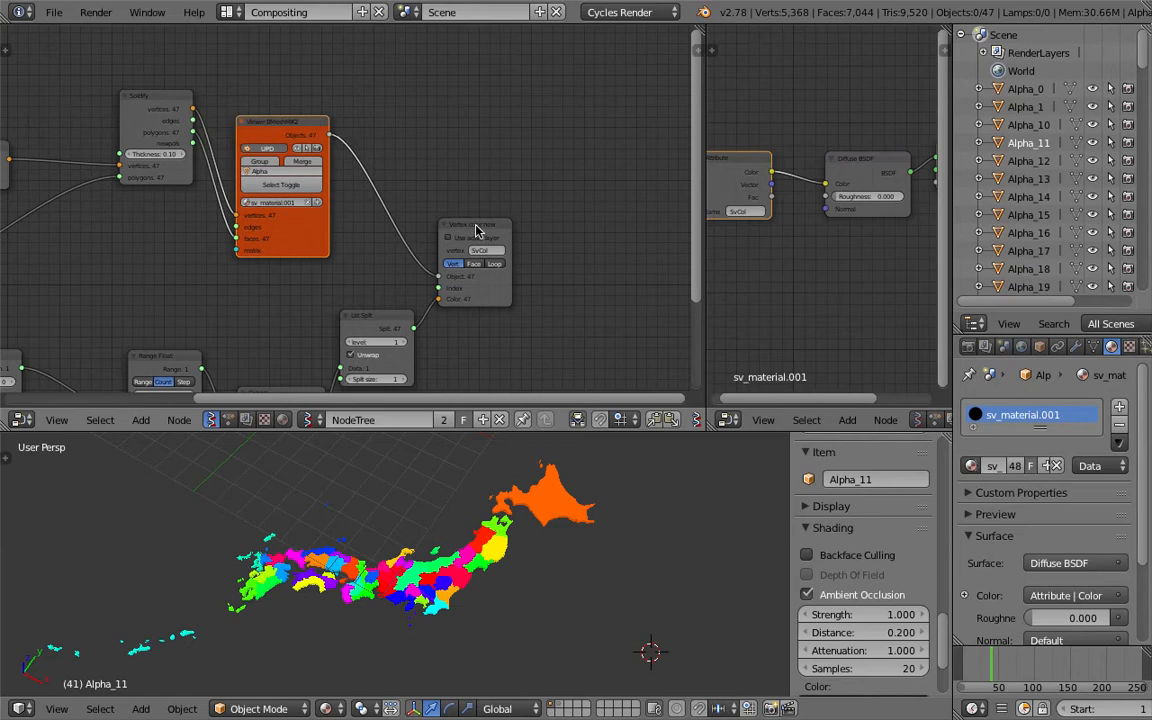
{"action": "left_click_drag", "start_coordinate": [476, 226], "coordinate": [556, 199]}
{"action": "middle_click_drag", "start_coordinate": [496, 232], "coordinate": [487, 168]}
{"action": "left_click_drag", "start_coordinate": [391, 247], "coordinate": [432, 218]}
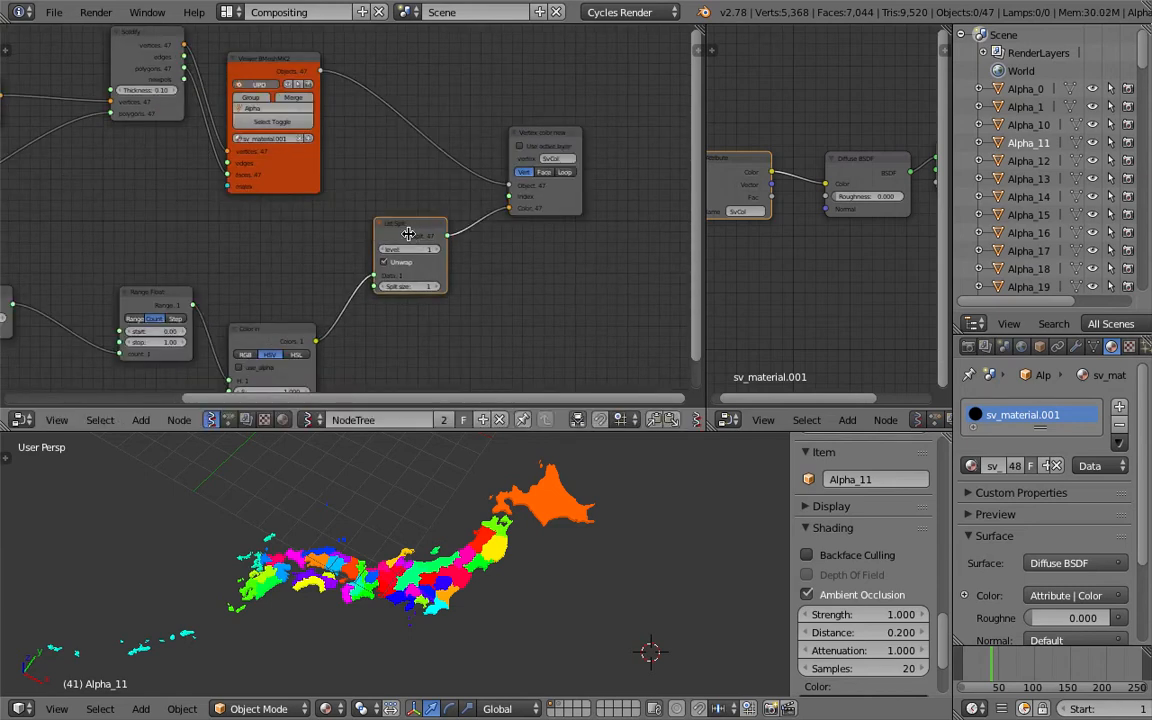
{"action": "middle_click_drag", "start_coordinate": [360, 228], "coordinate": [411, 256]}
{"action": "middle_click_drag", "start_coordinate": [298, 185], "coordinate": [343, 214]}
{"action": "left_click_drag", "start_coordinate": [223, 118], "coordinate": [178, 158]}
{"action": "middle_click_drag", "start_coordinate": [205, 149], "coordinate": [361, 149]}
{"action": "scroll", "coordinate": [355, 147], "scroll_direction": "up", "scroll_amount": 2}
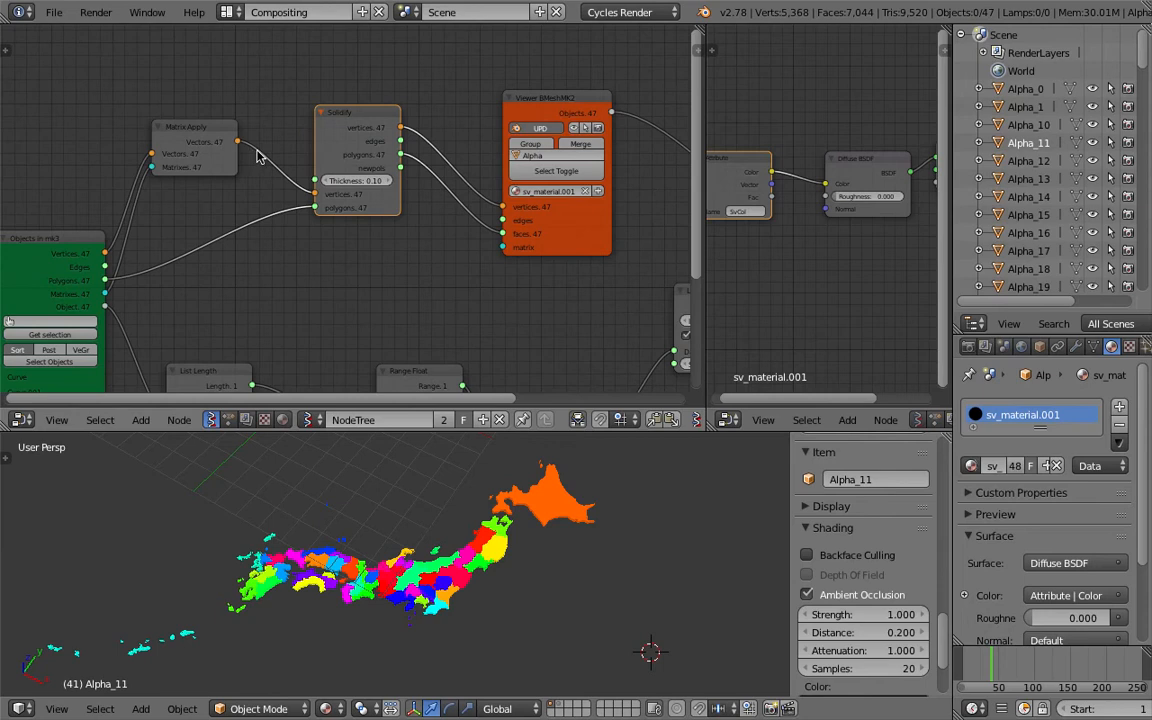
Bypass Solidify by connecting Matrix Apply's vectors and Objects in mk3 polygons directly into the Viewer BMesh node
{"action": "left_click_drag", "start_coordinate": [237, 143], "coordinate": [270, 150]}
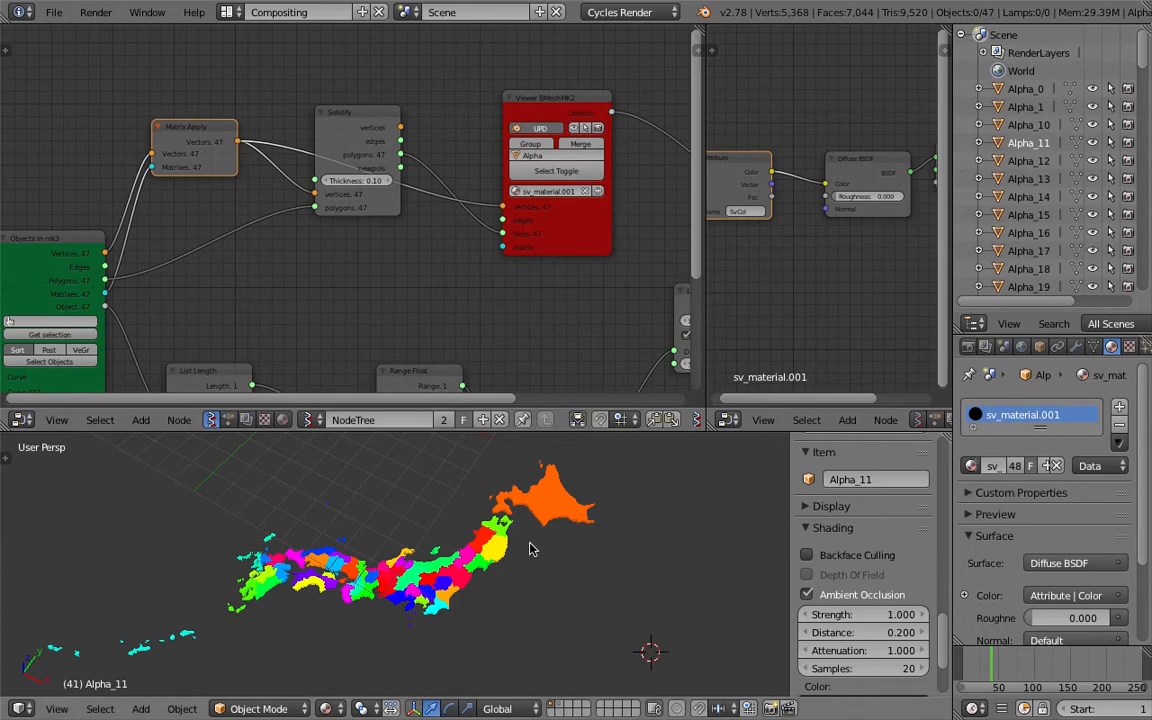
{"action": "middle_click_drag", "start_coordinate": [532, 548], "coordinate": [503, 518]}
{"action": "left_click", "coordinate": [353, 122]}
{"action": "left_click_drag", "start_coordinate": [353, 122], "coordinate": [320, 225]}
{"action": "middle_click_drag", "start_coordinate": [397, 229], "coordinate": [364, 227]}
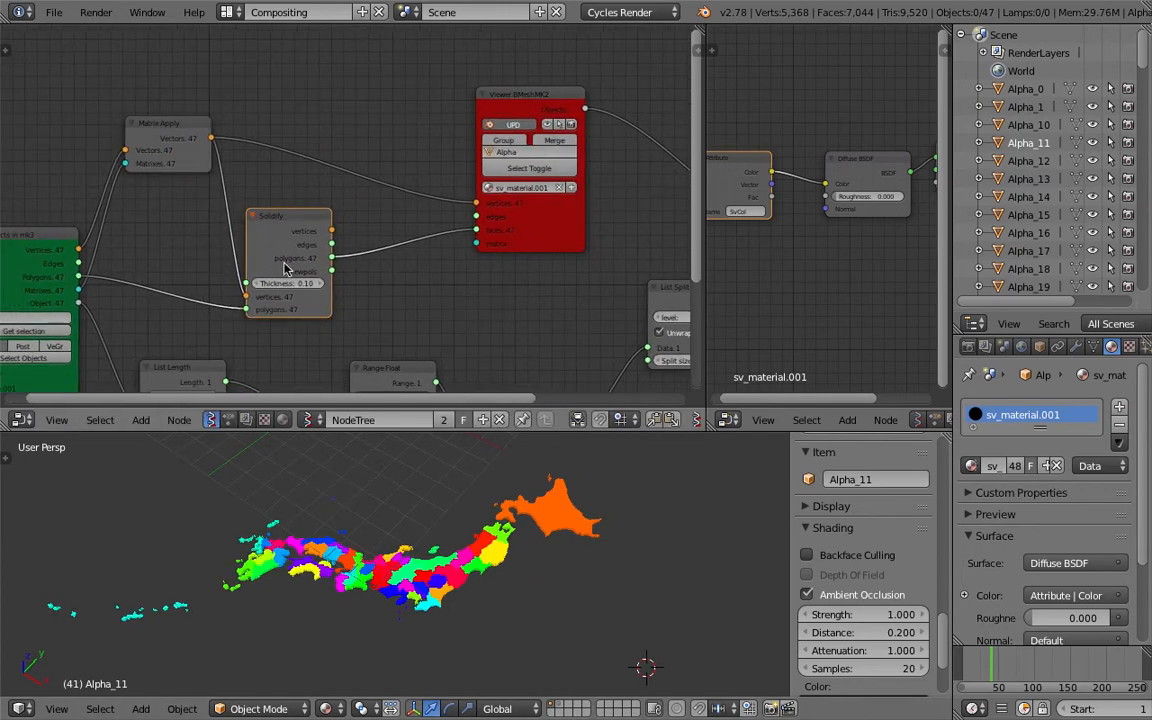
{"action": "left_click_drag", "start_coordinate": [84, 281], "coordinate": [470, 230]}
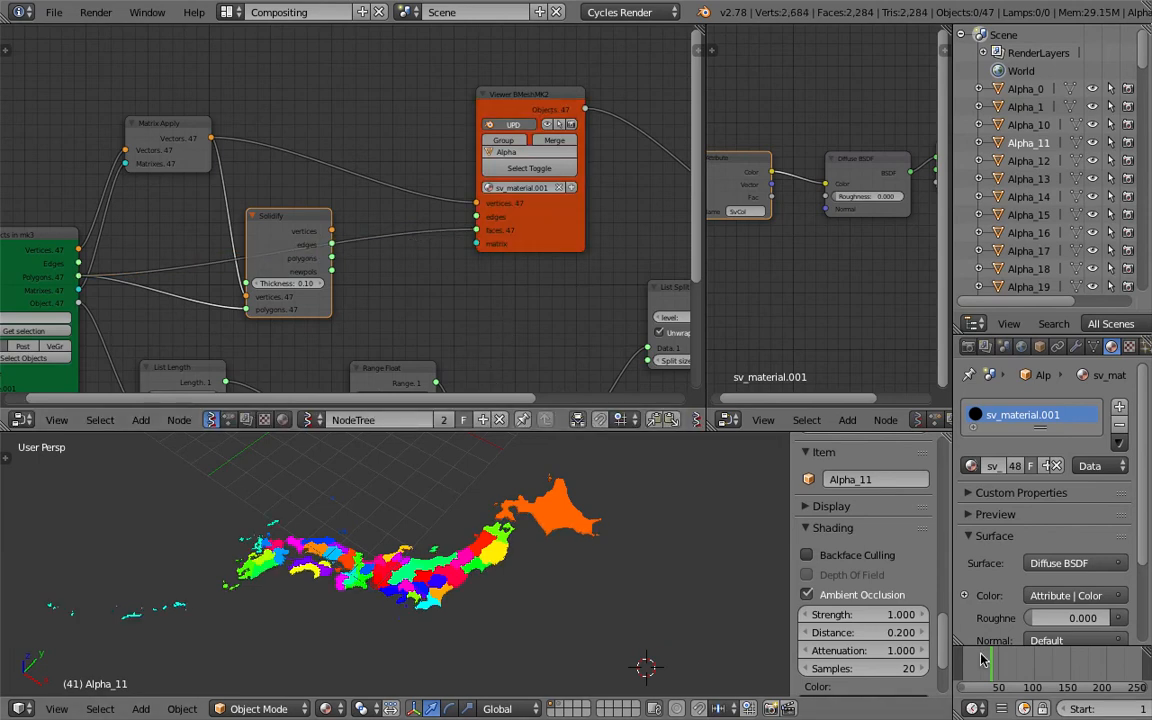
Switch the viewport shading to solid and back to material colours
{"action": "scroll", "coordinate": [465, 530], "scroll_direction": "up", "scroll_amount": 5}
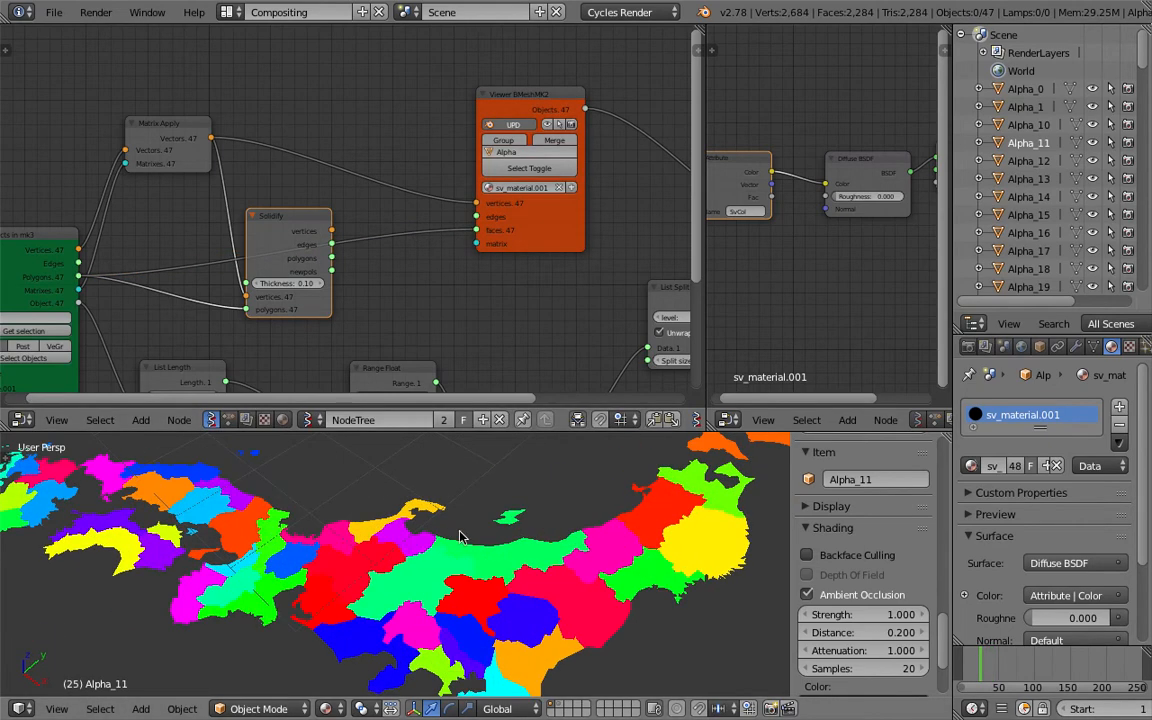
{"action": "key", "text": "z"}
{"action": "key", "text": "z"}
{"action": "key", "text": "z"}
{"action": "scroll", "coordinate": [410, 480], "scroll_direction": "down", "scroll_amount": 3}
{"action": "left_click", "coordinate": [327, 708]}
{"action": "left_click", "coordinate": [352, 648]}
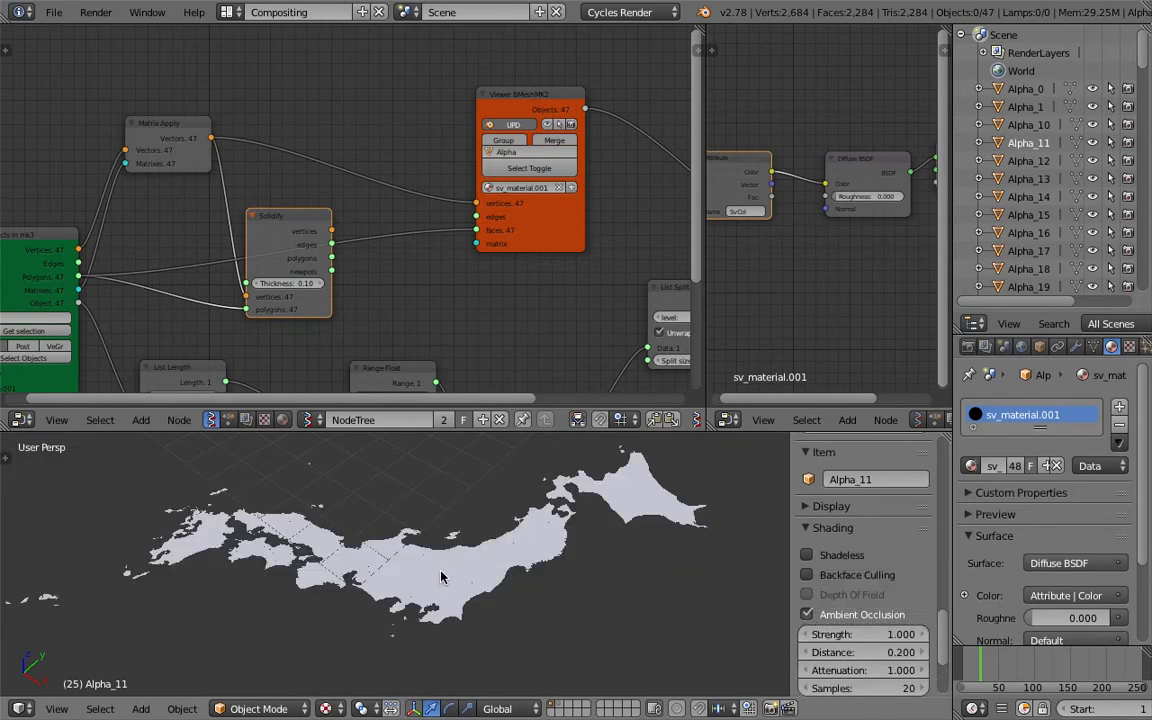
{"action": "scroll", "coordinate": [352, 600], "scroll_direction": "up", "scroll_amount": 2}
{"action": "left_click", "coordinate": [327, 708]}
{"action": "left_click", "coordinate": [362, 609]}
{"action": "scroll", "coordinate": [501, 541], "scroll_direction": "up", "scroll_amount": 5}
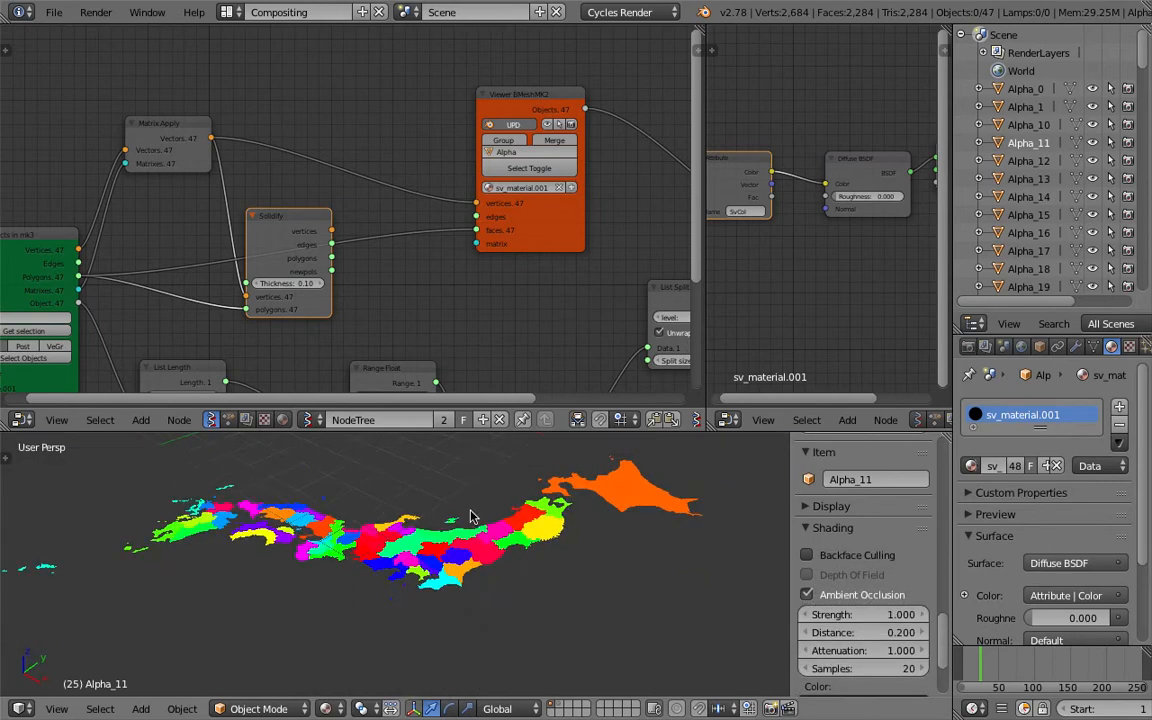
Disable Ambient Occlusion and close the viewport sidebar
{"action": "left_click", "coordinate": [806, 594]}
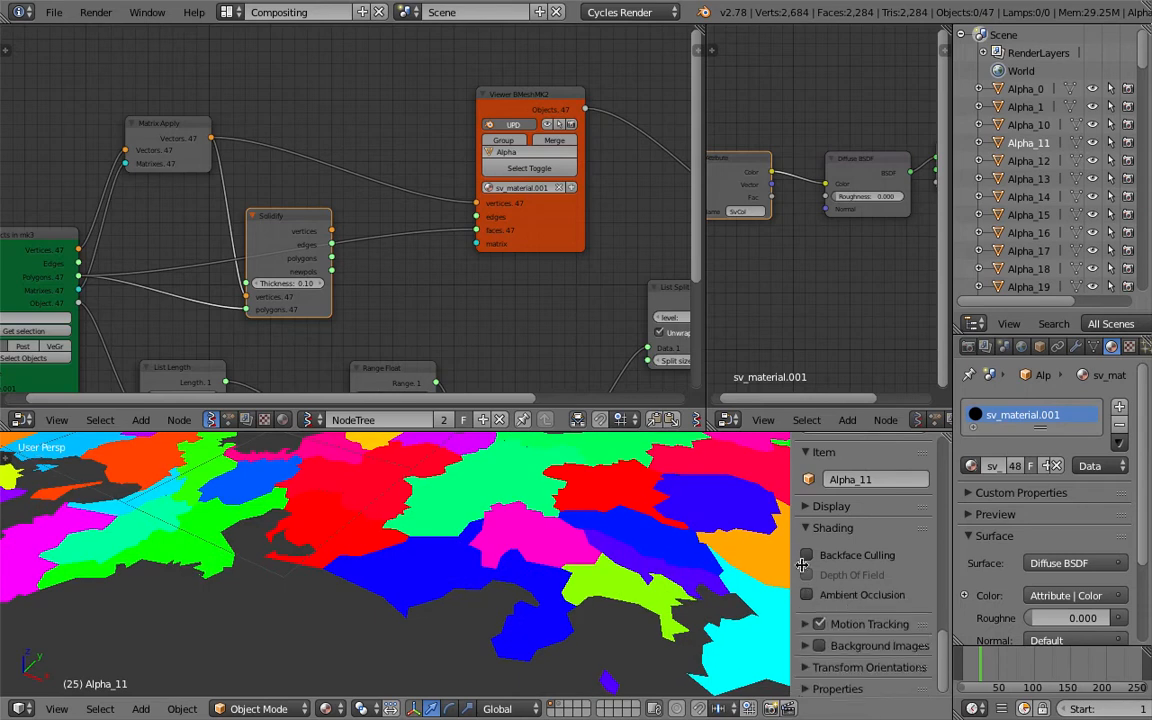
{"action": "key", "text": "n"}
{"action": "scroll", "coordinate": [640, 521], "scroll_direction": "down", "scroll_amount": 5}
{"action": "scroll", "coordinate": [640, 521], "scroll_direction": "down", "scroll_amount": 4}
{"action": "middle_click_drag", "start_coordinate": [640, 521], "coordinate": [536, 535]}
{"action": "key", "text": "super+s"}
{"action": "left_click", "coordinate": [536, 535]}
{"action": "left_click", "coordinate": [56, 14]}
{"action": "left_click", "coordinate": [87, 168]}
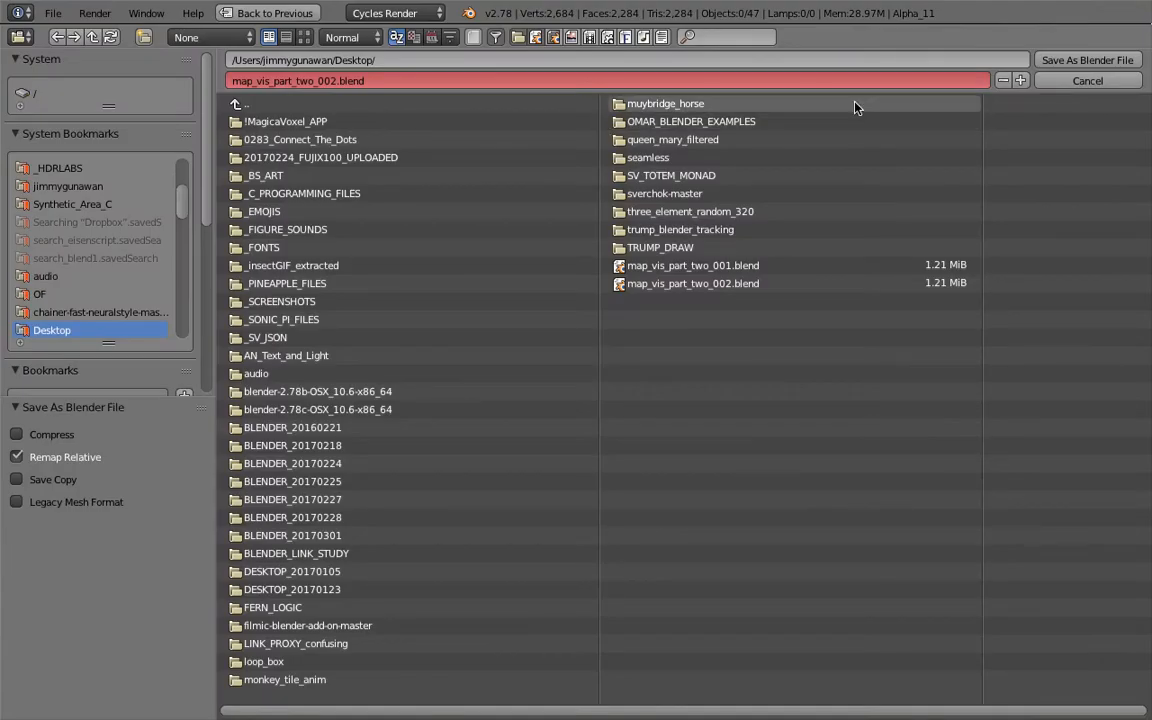
{"action": "left_click", "coordinate": [1087, 60]}
Switch the 3D viewport to top view of the map
{"action": "scroll", "coordinate": [507, 239], "scroll_direction": "down", "scroll_amount": 4}
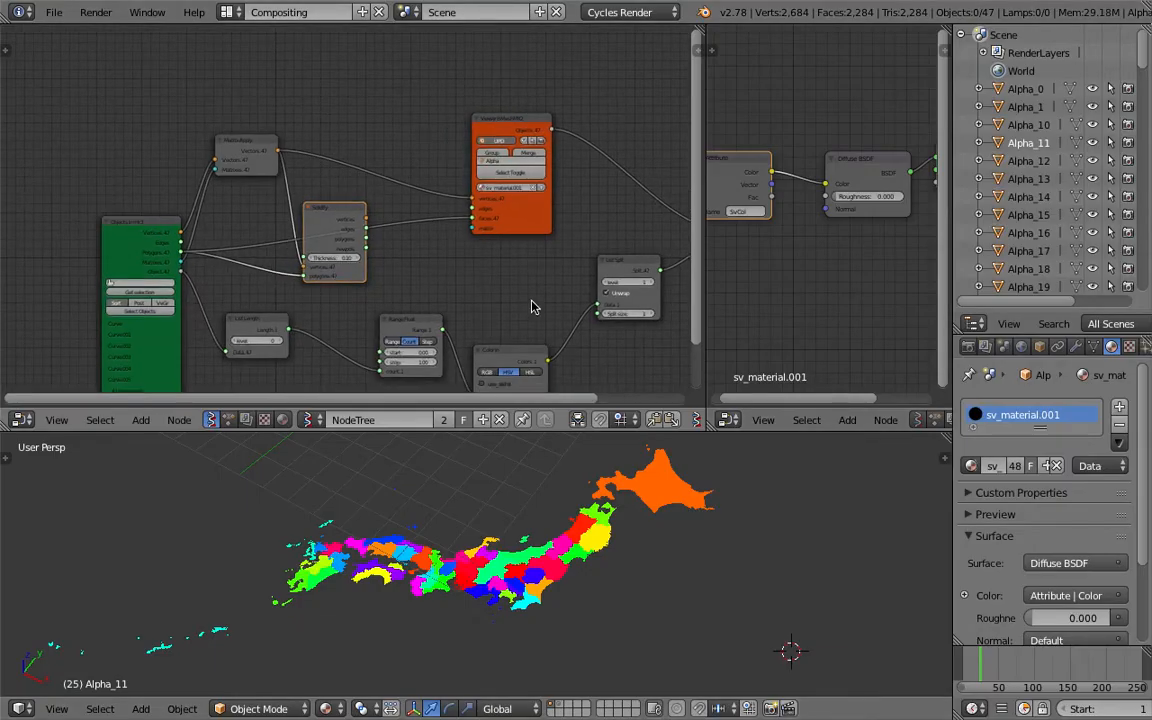
{"action": "middle_click_drag", "start_coordinate": [456, 254], "coordinate": [387, 206]}
{"action": "middle_click_drag", "start_coordinate": [567, 506], "coordinate": [566, 398]}
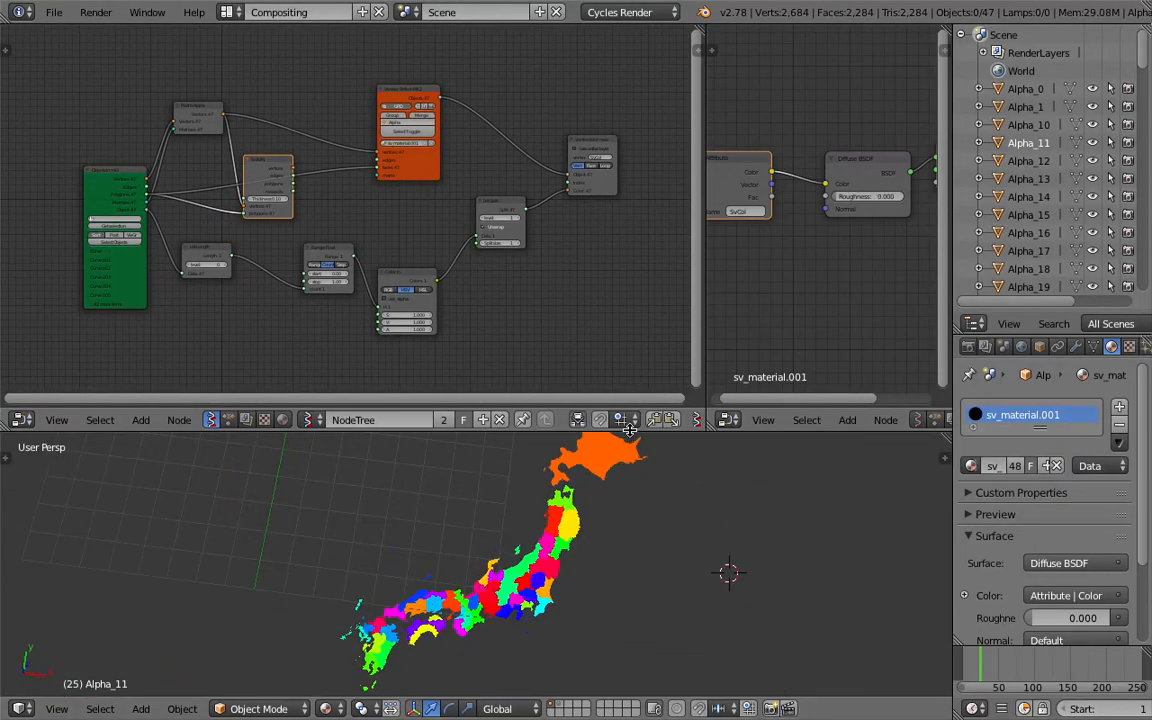
{"action": "left_click_drag", "start_coordinate": [629, 428], "coordinate": [600, 248]}
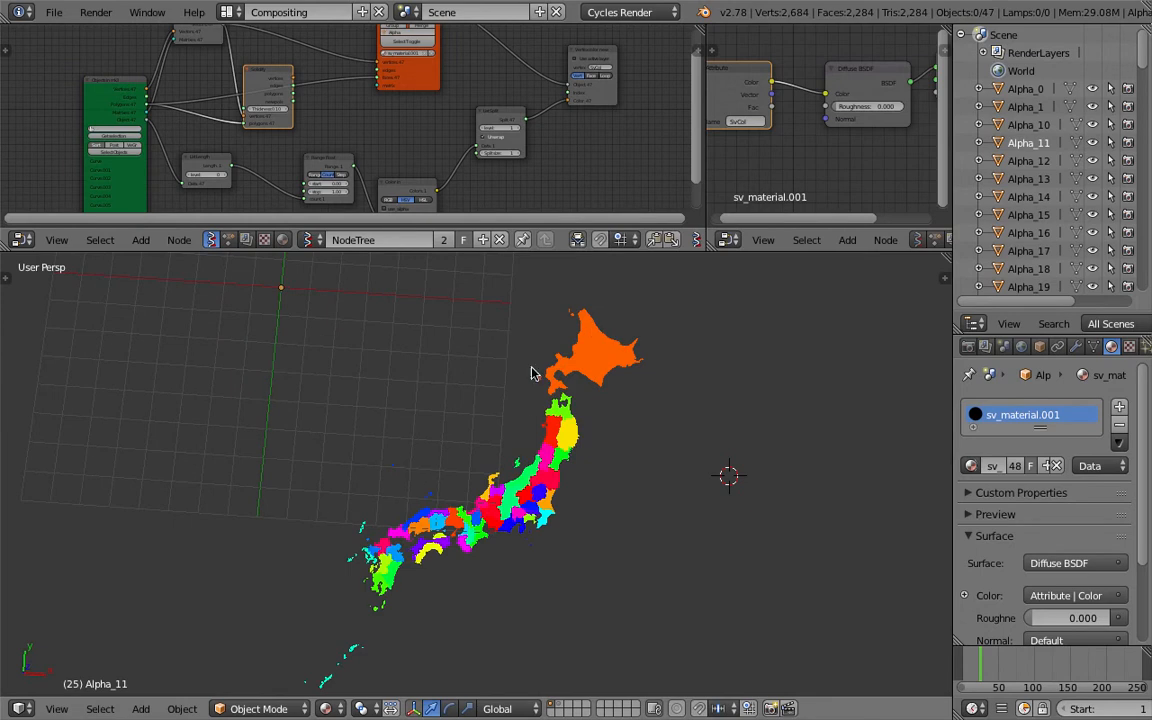
{"action": "middle_click_drag", "start_coordinate": [350, 582], "coordinate": [533, 525]}
{"action": "middle_click_drag", "start_coordinate": [742, 370], "coordinate": [541, 480]}
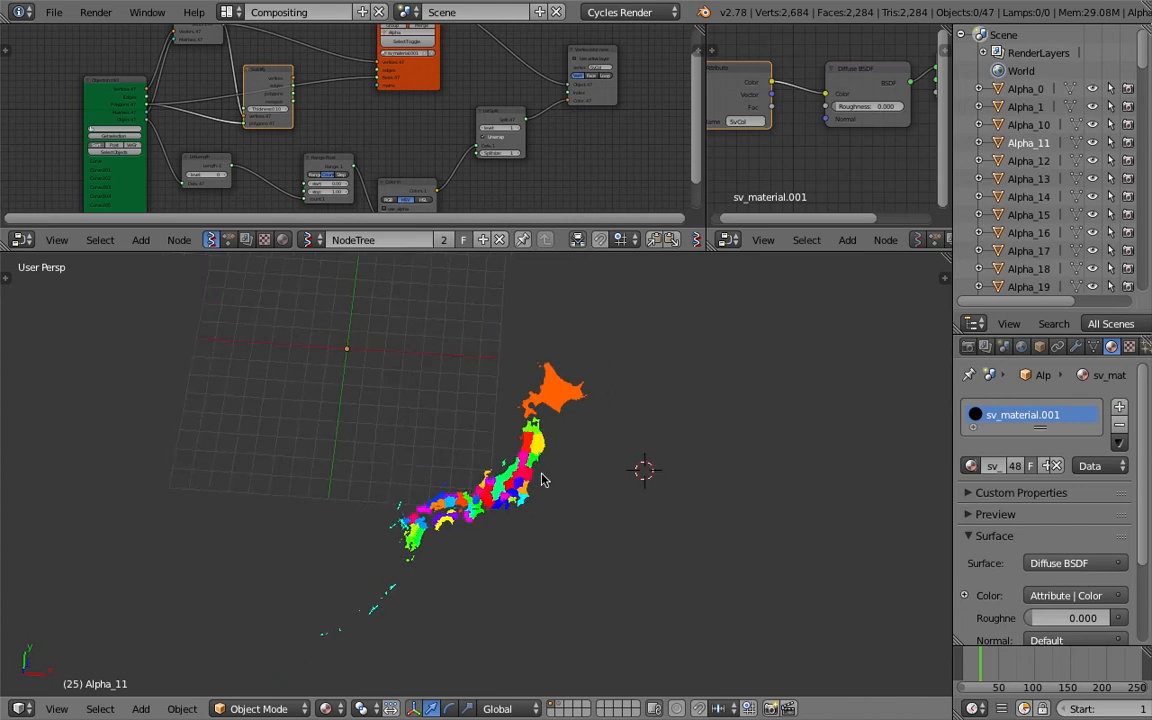
{"action": "left_click", "coordinate": [57, 710]}
{"action": "left_click", "coordinate": [72, 620]}
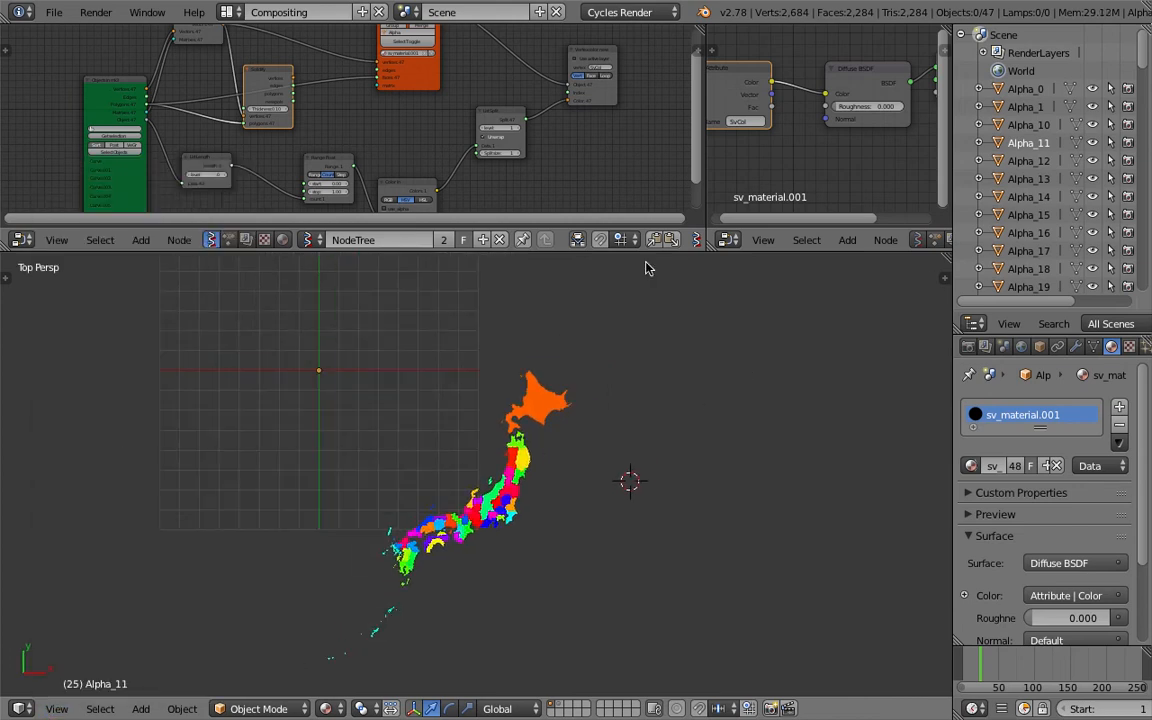
{"action": "left_click_drag", "start_coordinate": [590, 252], "coordinate": [590, 340]}
{"action": "key", "text": "Home"}
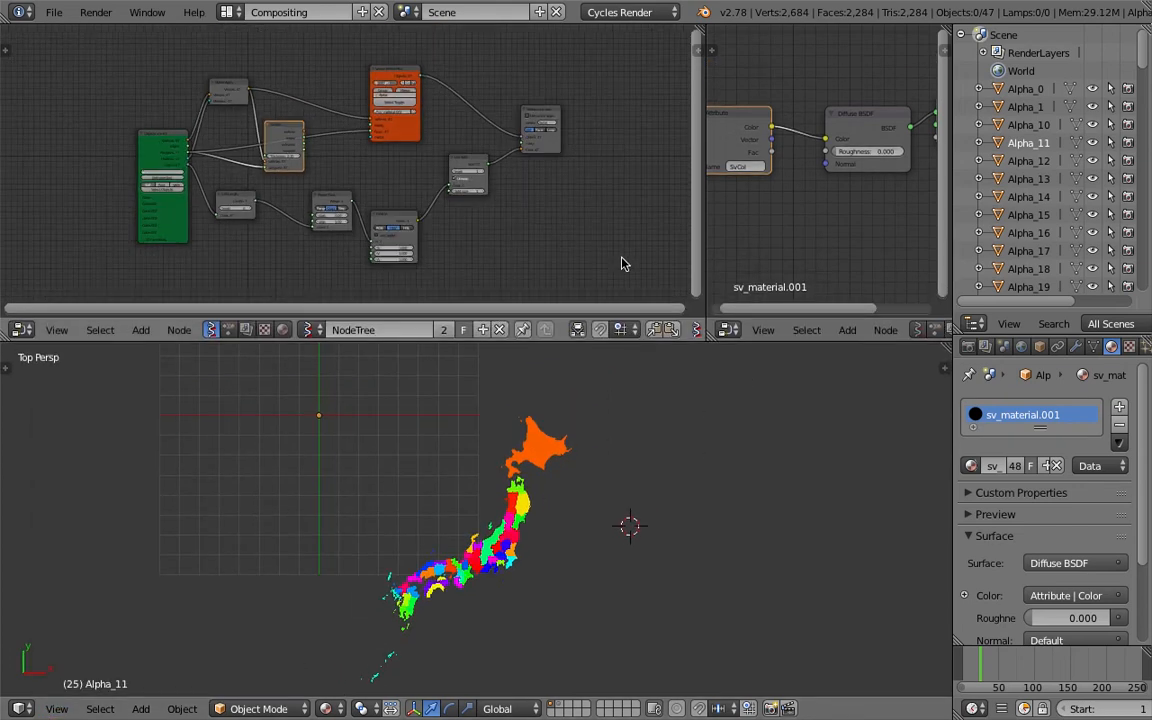
Widen the Sverchok node editor area and frame all its nodes
{"action": "left_click_drag", "start_coordinate": [701, 158], "coordinate": [630, 172]}
{"action": "key", "text": "Home"}
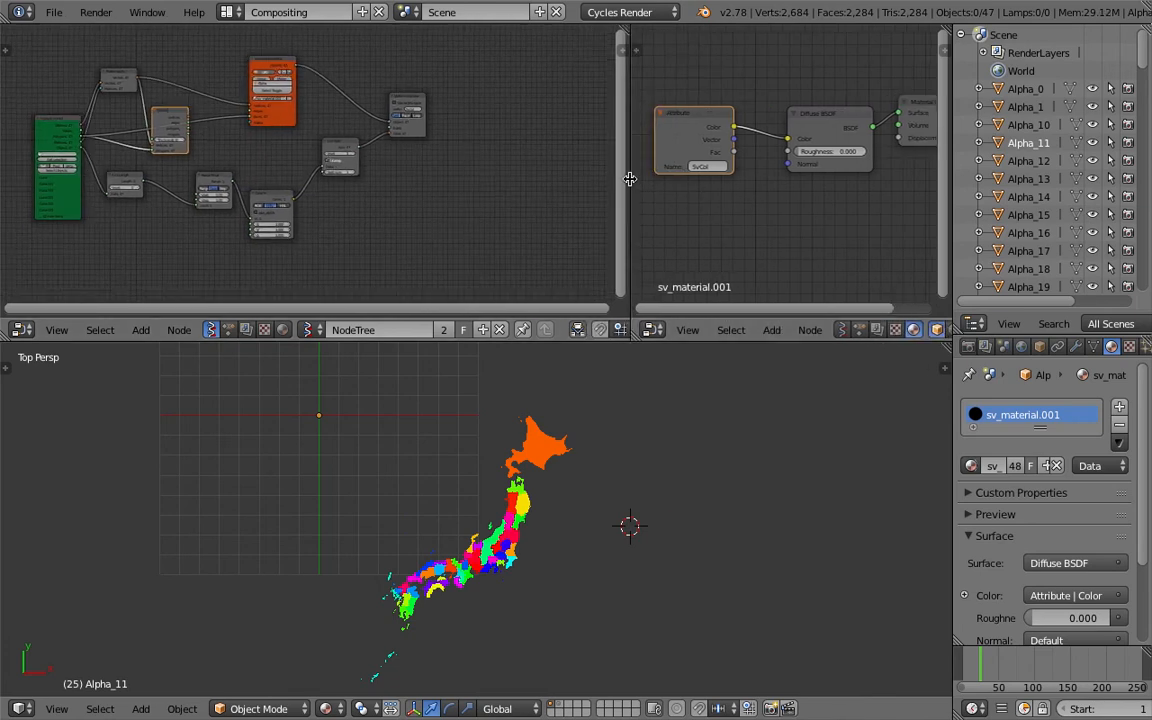
{"action": "left_click_drag", "start_coordinate": [631, 147], "coordinate": [742, 152]}
{"action": "scroll", "coordinate": [490, 210], "scroll_direction": "up", "scroll_amount": 3}
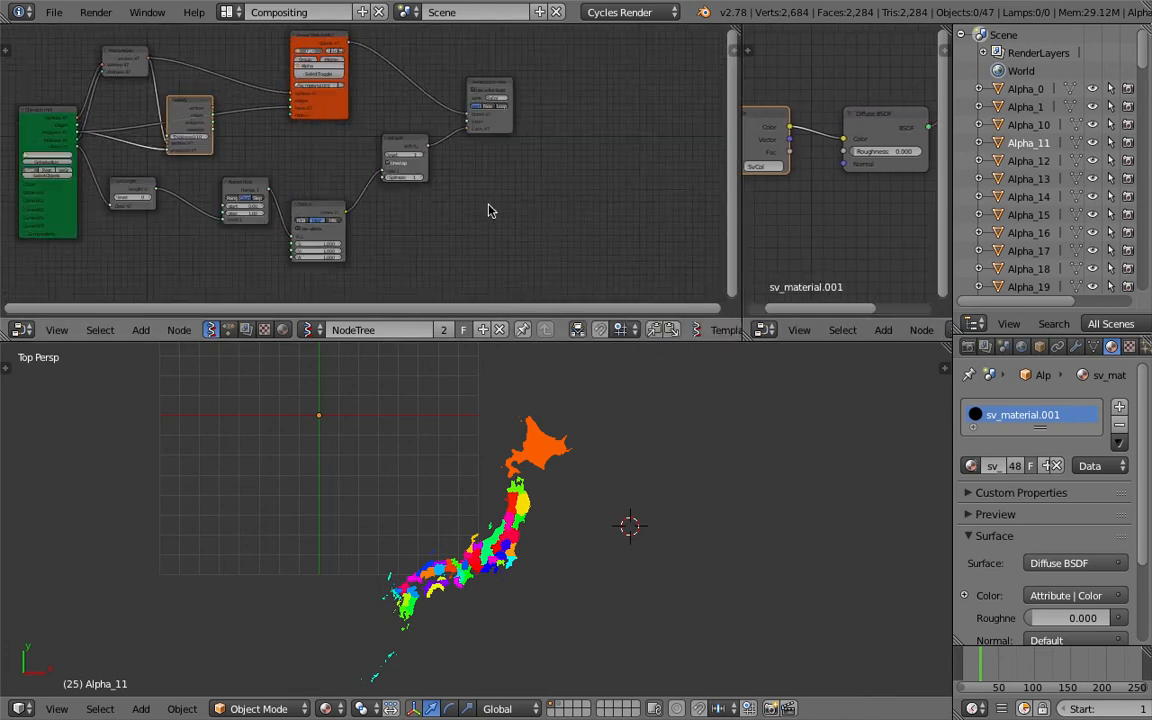
Enlarge the node editor area and zoom into the List Split and Color nodes
{"action": "scroll", "coordinate": [490, 210], "scroll_direction": "up", "scroll_amount": 2}
{"action": "middle_click_drag", "start_coordinate": [499, 200], "coordinate": [440, 271]}
{"action": "scroll", "coordinate": [442, 268], "scroll_direction": "up", "scroll_amount": 5}
{"action": "left_click_drag", "start_coordinate": [508, 214], "coordinate": [566, 183]}
{"action": "middle_click_drag", "start_coordinate": [481, 229], "coordinate": [464, 134]}
{"action": "scroll", "coordinate": [445, 200], "scroll_direction": "up", "scroll_amount": 2}
{"action": "scroll", "coordinate": [443, 195], "scroll_direction": "up", "scroll_amount": 2}
{"action": "left_click_drag", "start_coordinate": [537, 341], "coordinate": [535, 420]}
{"action": "scroll", "coordinate": [513, 263], "scroll_direction": "down", "scroll_amount": 2}
{"action": "middle_click_drag", "start_coordinate": [513, 263], "coordinate": [461, 194]}
{"action": "key", "text": "ctrl+s"}
{"action": "left_click", "coordinate": [486, 249]}
{"action": "scroll", "coordinate": [458, 210], "scroll_direction": "down", "scroll_amount": 2}
Add a List Sort node below the List Split node
{"action": "key", "text": "shift+a"}
{"action": "left_click", "coordinate": [467, 194]}
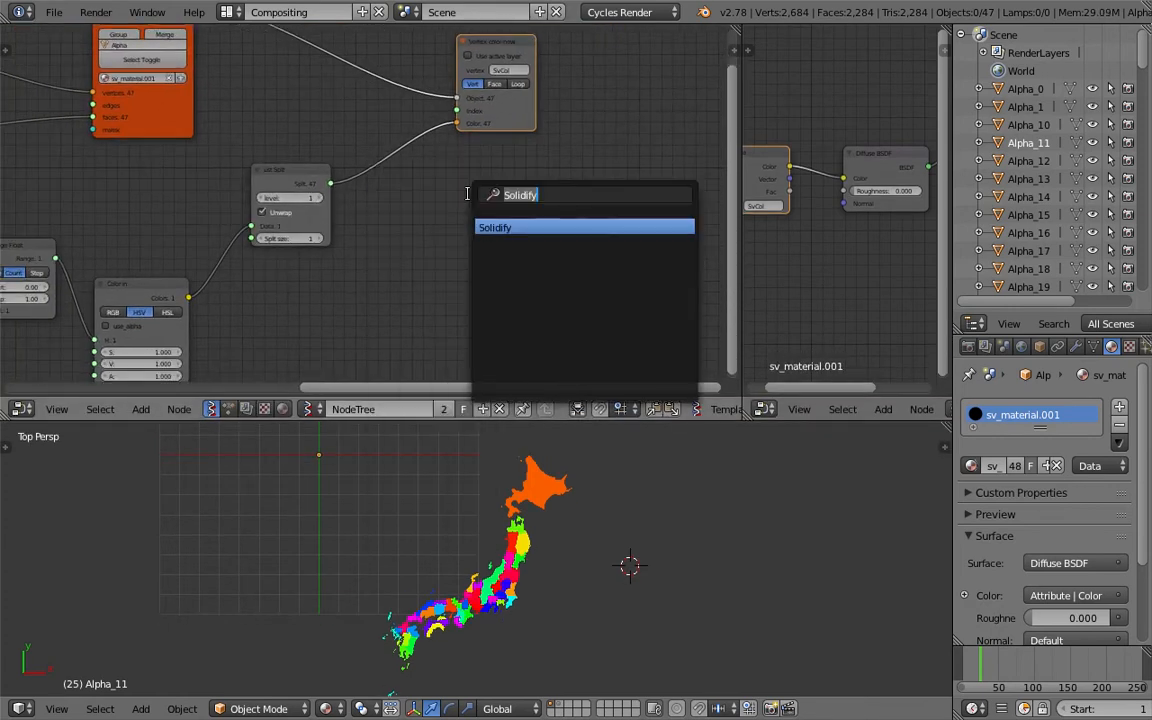
{"action": "type", "text": "list s"}
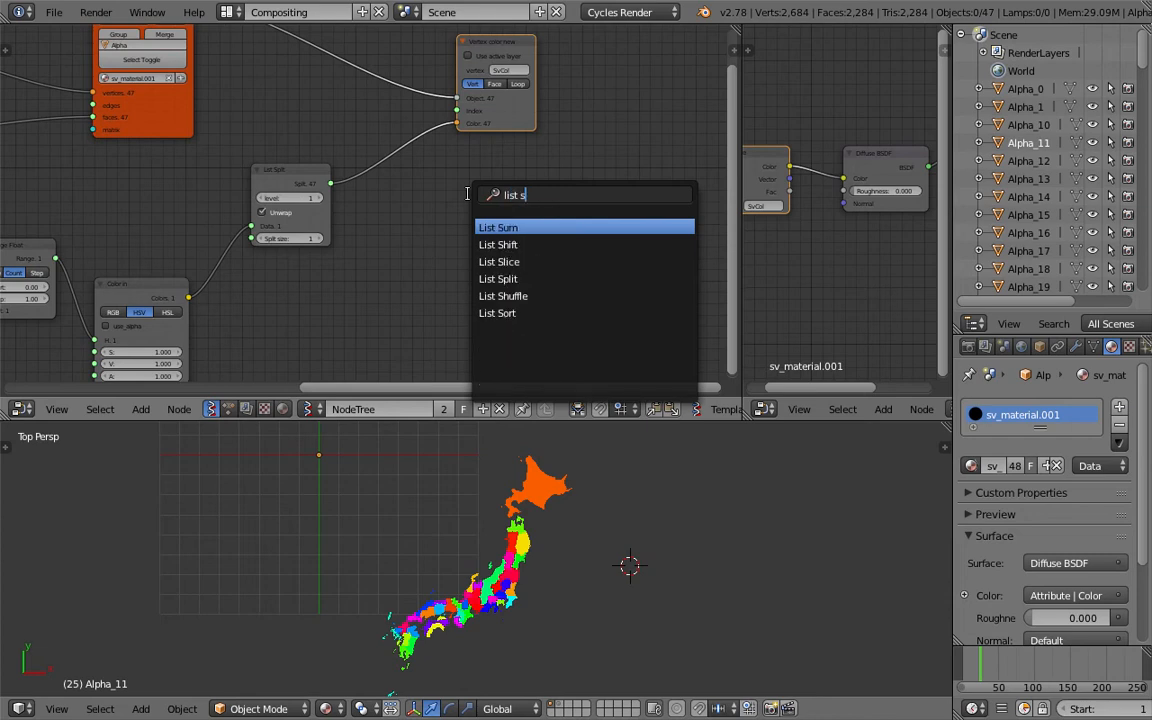
{"action": "key", "text": "Down"}
{"action": "key", "text": "Down"}
{"action": "key", "text": "Down"}
{"action": "key", "text": "Down"}
{"action": "key", "text": "Down"}
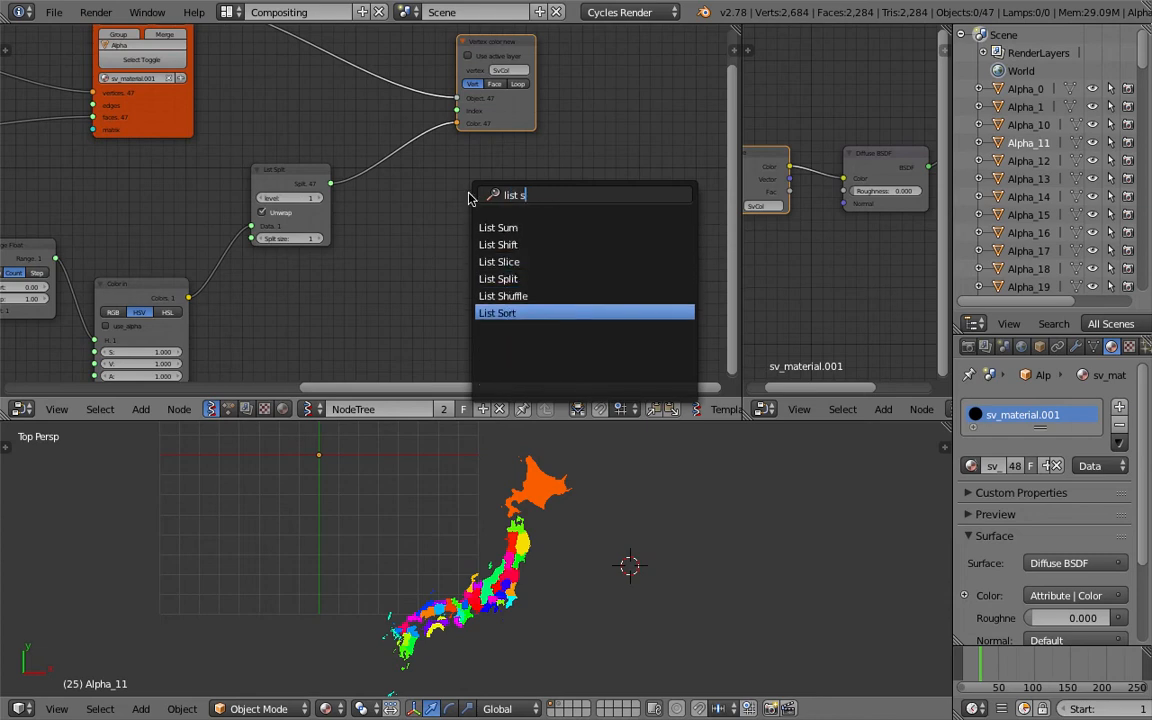
{"action": "key", "text": "Return"}
{"action": "left_click", "coordinate": [384, 253]}
Rearrange the Vertex color, List Split and List Sort nodes to make room in the tree
{"action": "left_click_drag", "start_coordinate": [518, 112], "coordinate": [690, 104]}
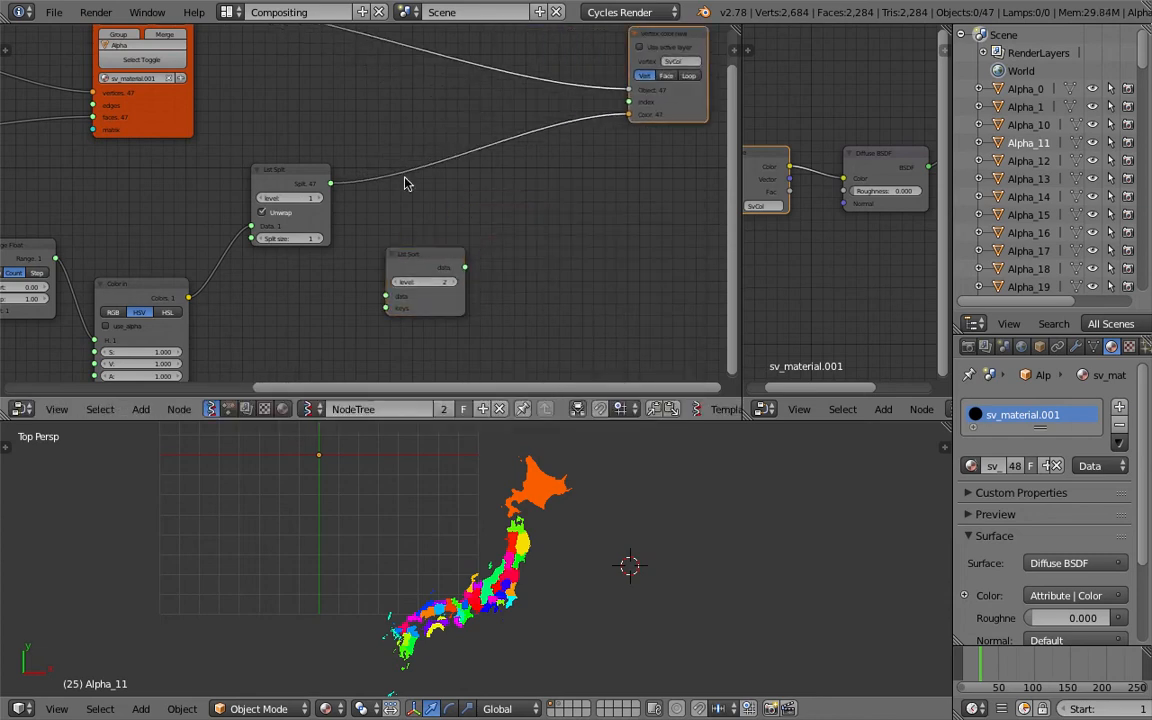
{"action": "left_click_drag", "start_coordinate": [288, 178], "coordinate": [477, 136]}
{"action": "left_click_drag", "start_coordinate": [422, 255], "coordinate": [354, 268]}
{"action": "middle_click_drag", "start_coordinate": [312, 289], "coordinate": [324, 255]}
{"action": "key", "text": "ctrl+s"}
{"action": "left_click", "coordinate": [323, 255]}
{"action": "left_click_drag", "start_coordinate": [166, 247], "coordinate": [177, 212]}
{"action": "middle_click_drag", "start_coordinate": [184, 233], "coordinate": [266, 223]}
{"action": "scroll", "coordinate": [268, 228], "scroll_direction": "down", "scroll_amount": 1}
{"action": "middle_click_drag", "start_coordinate": [548, 191], "coordinate": [524, 211]}
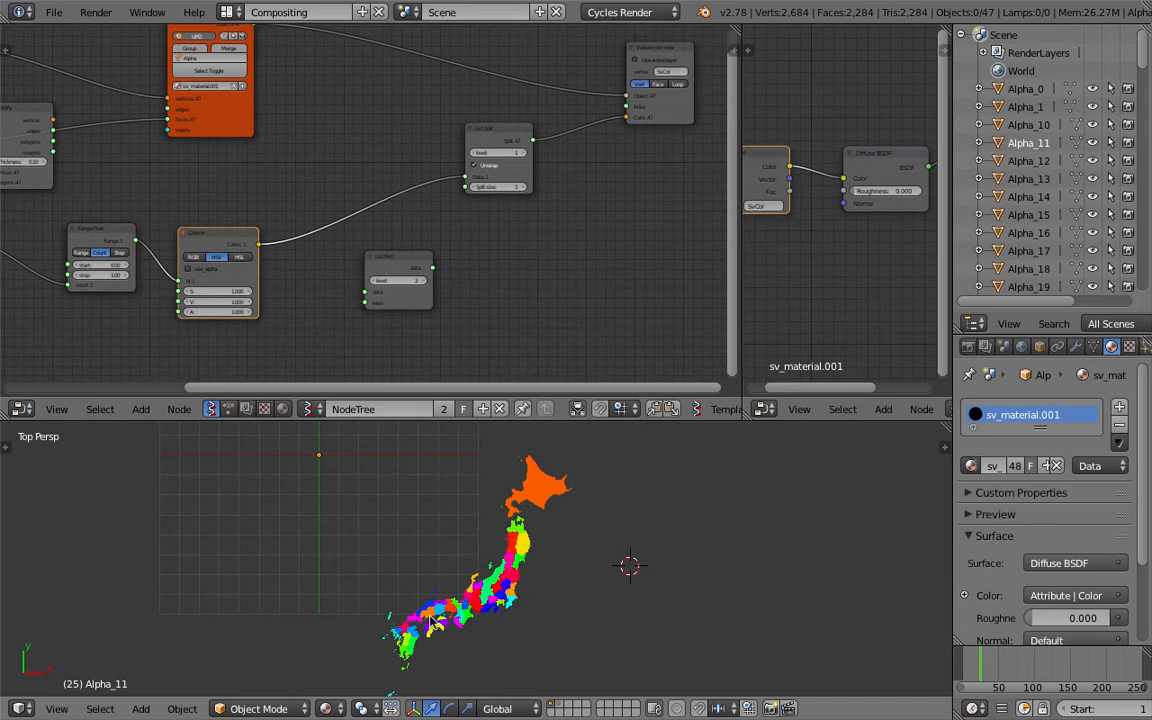
{"action": "middle_click_drag", "start_coordinate": [436, 265], "coordinate": [441, 271]}
{"action": "scroll", "coordinate": [441, 271], "scroll_direction": "up", "scroll_amount": 1}
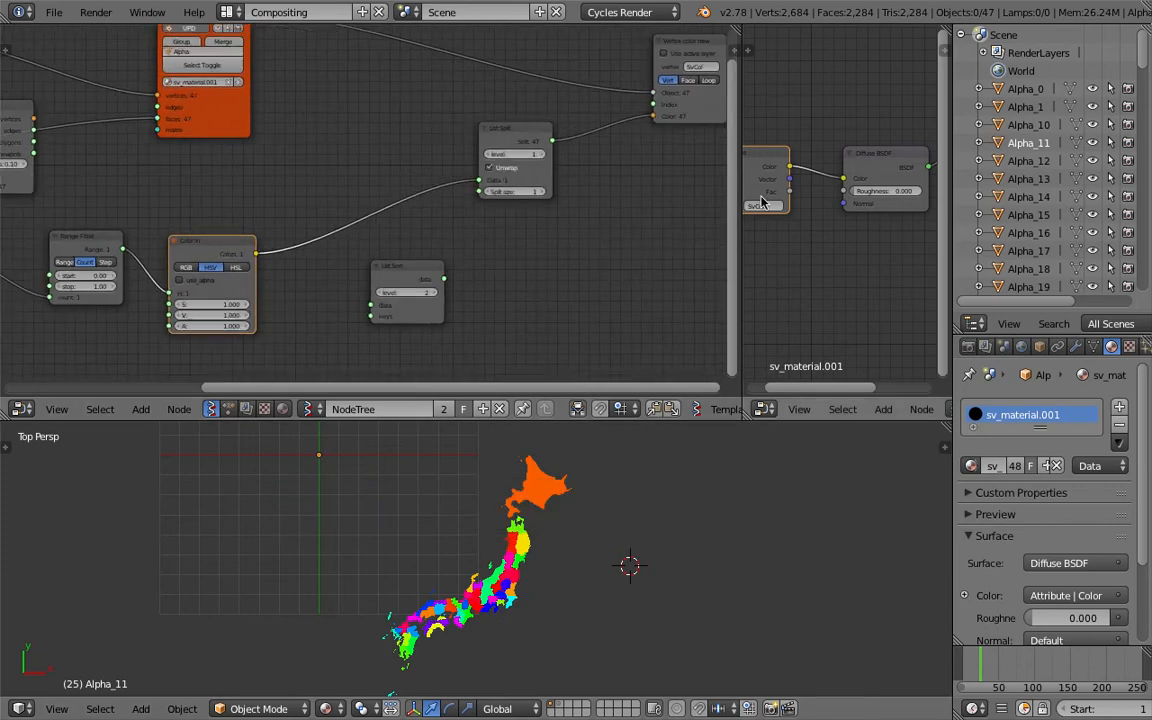
{"action": "middle_click_drag", "start_coordinate": [541, 254], "coordinate": [524, 263]}
{"action": "middle_click_drag", "start_coordinate": [195, 240], "coordinate": [371, 222]}
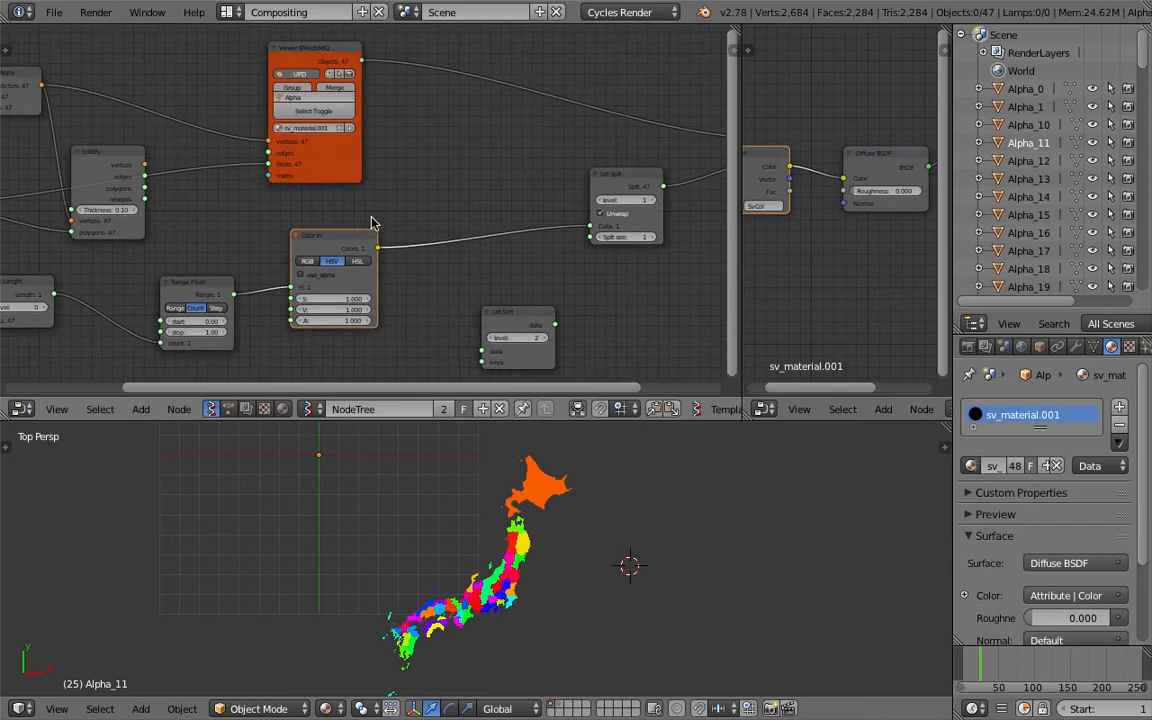
{"action": "scroll", "coordinate": [343, 155], "scroll_direction": "down", "scroll_amount": 1}
{"action": "middle_click_drag", "start_coordinate": [357, 165], "coordinate": [295, 150]}
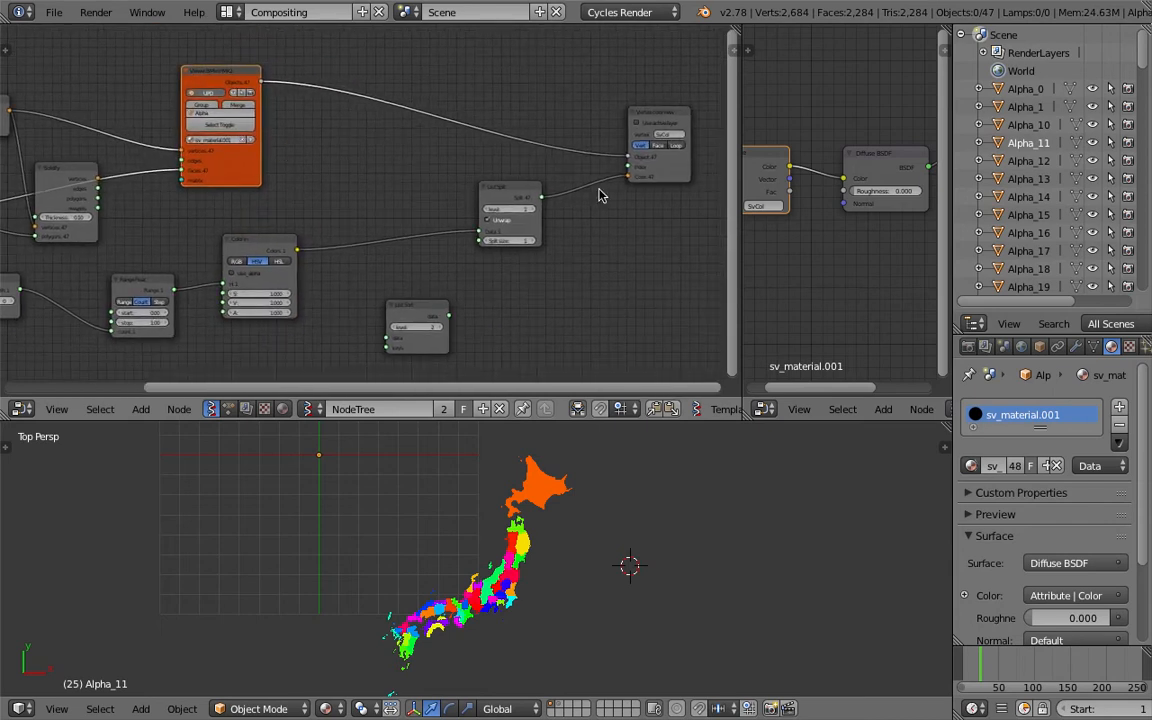
{"action": "middle_click_drag", "start_coordinate": [622, 212], "coordinate": [528, 168]}
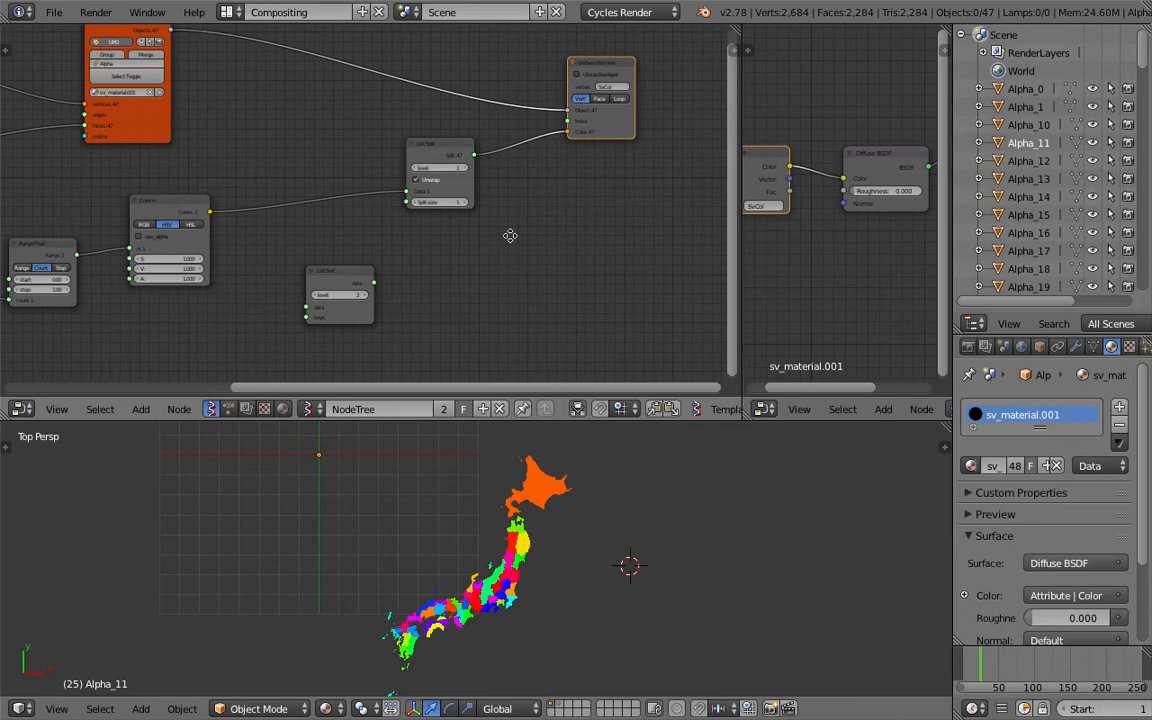
Add a Distance node beside the List Sort node in the node tree and save the file
{"action": "middle_click_drag", "start_coordinate": [510, 235], "coordinate": [488, 209]}
{"action": "key", "text": "space"}
{"action": "type", "text": "dis"}
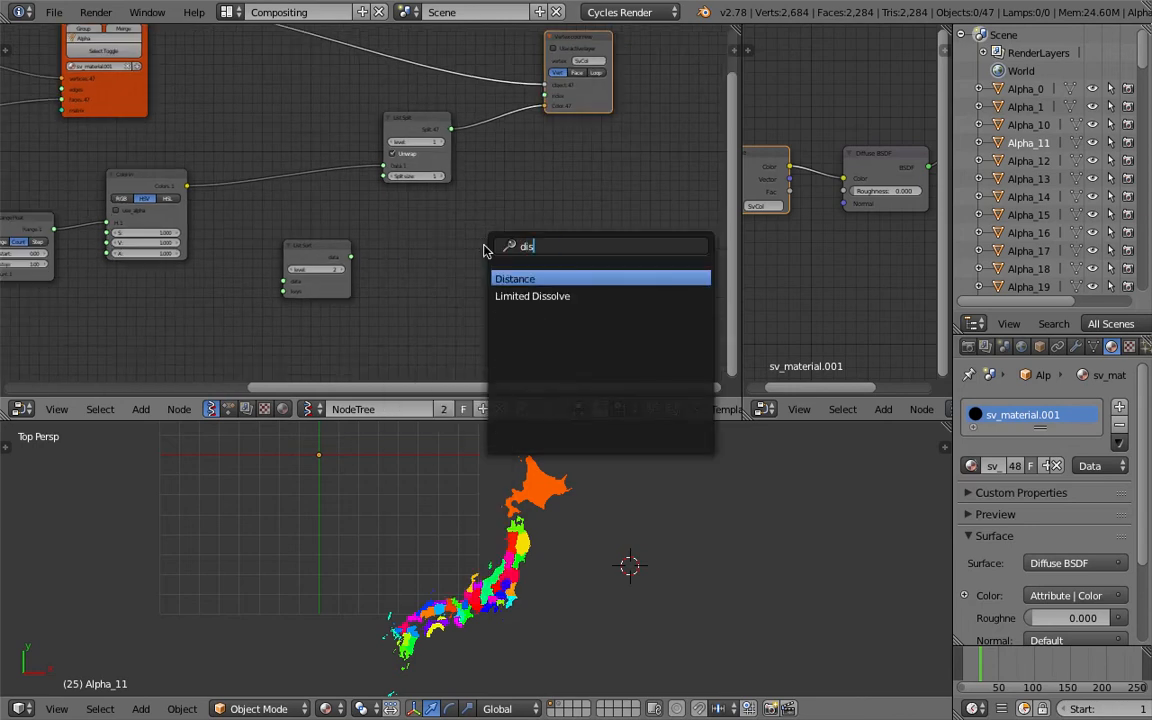
{"action": "key", "text": "Return"}
{"action": "left_click", "coordinate": [456, 252]}
{"action": "key", "text": "ctrl+s"}
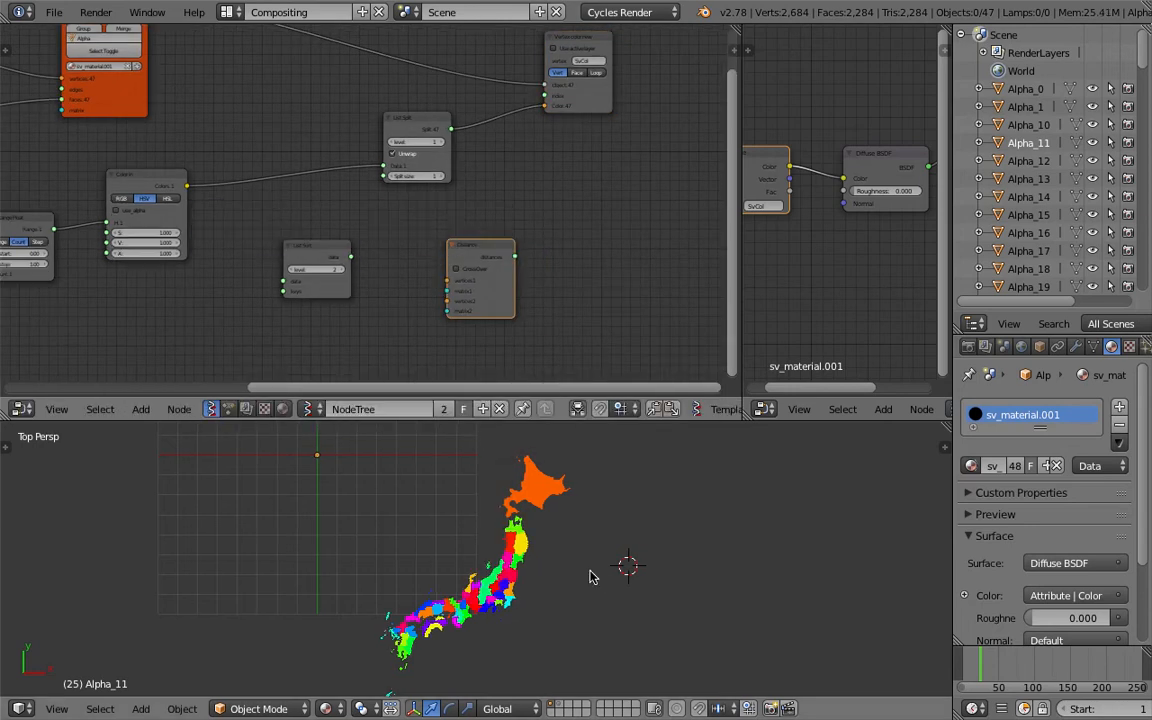
Add a Plain Axes empty in the 3D viewport and move it above the map near Hokkaido
{"action": "key", "text": "shift+a"}
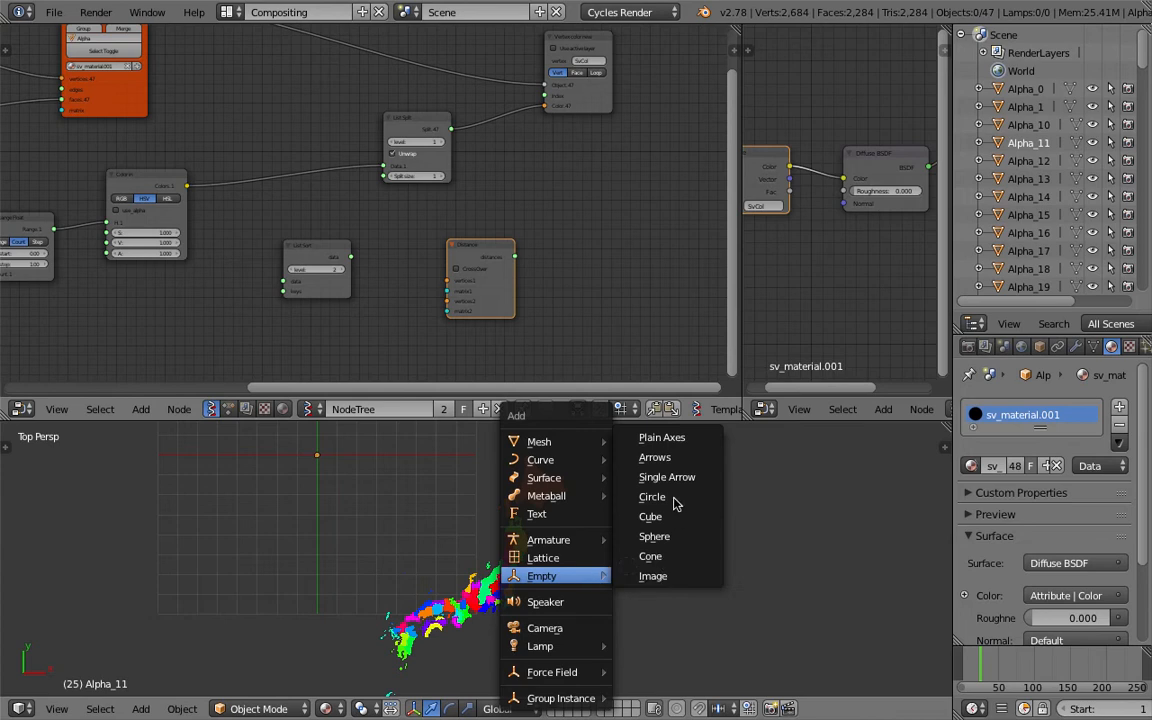
{"action": "left_click", "coordinate": [634, 437]}
{"action": "key", "text": "g"}
{"action": "left_click", "coordinate": [567, 488]}
{"action": "middle_click_drag", "start_coordinate": [575, 482], "coordinate": [503, 556], "text": "shift"}
{"action": "key", "text": "g"}
{"action": "left_click", "coordinate": [607, 503]}
{"action": "scroll", "coordinate": [531, 576], "scroll_direction": "down", "scroll_amount": 2}
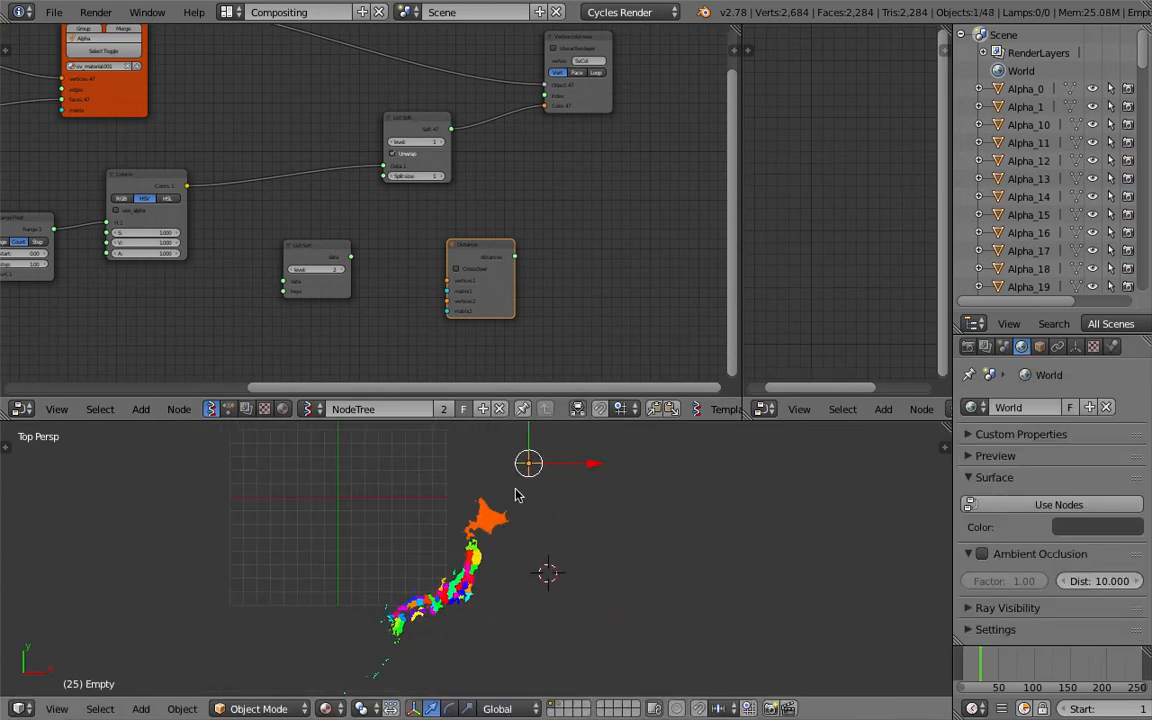
{"action": "left_click_drag", "start_coordinate": [531, 461], "coordinate": [562, 483]}
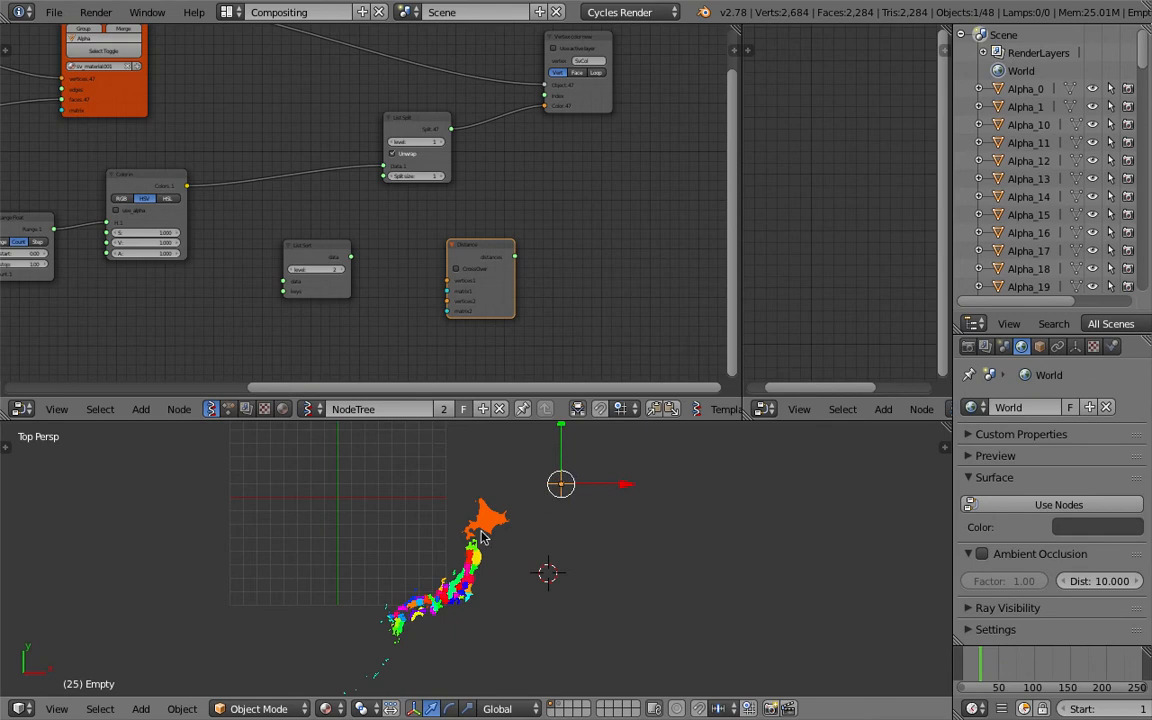
Reposition the empty east of Hokkaido and save over map_vis_part_two_003.blend
{"action": "scroll", "coordinate": [484, 526], "scroll_direction": "up", "scroll_amount": 5}
{"action": "right_click", "coordinate": [492, 465]}
{"action": "scroll", "coordinate": [480, 490], "scroll_direction": "down", "scroll_amount": 3}
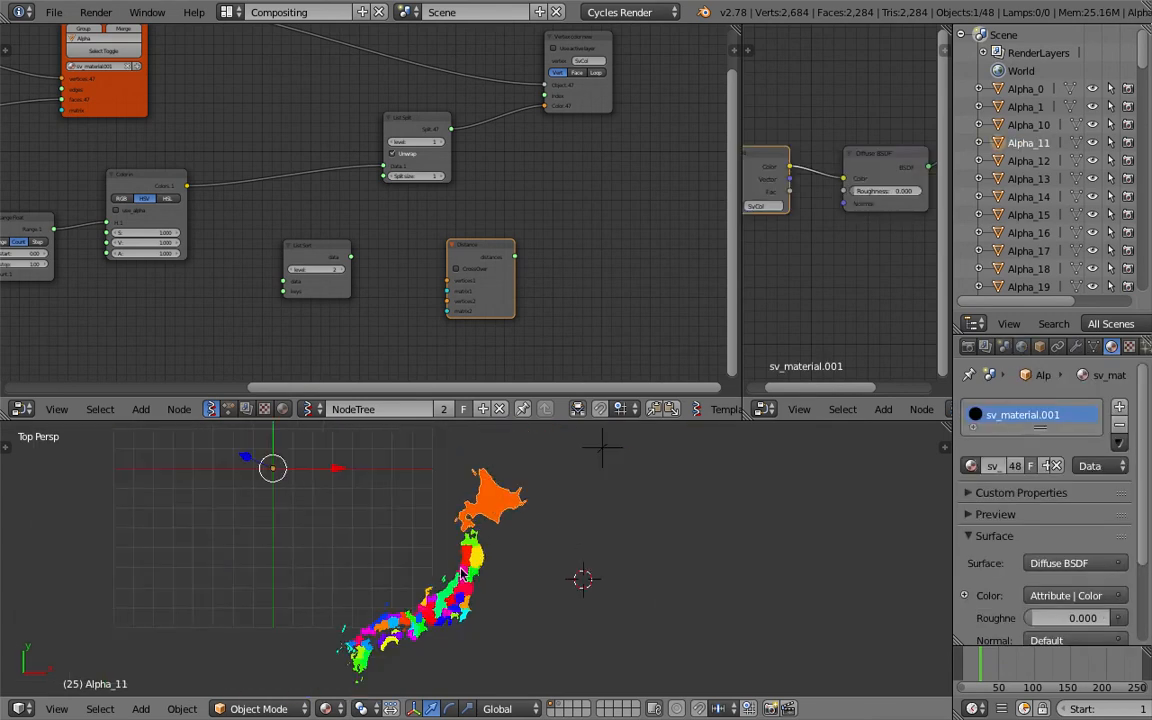
{"action": "right_click", "coordinate": [466, 578]}
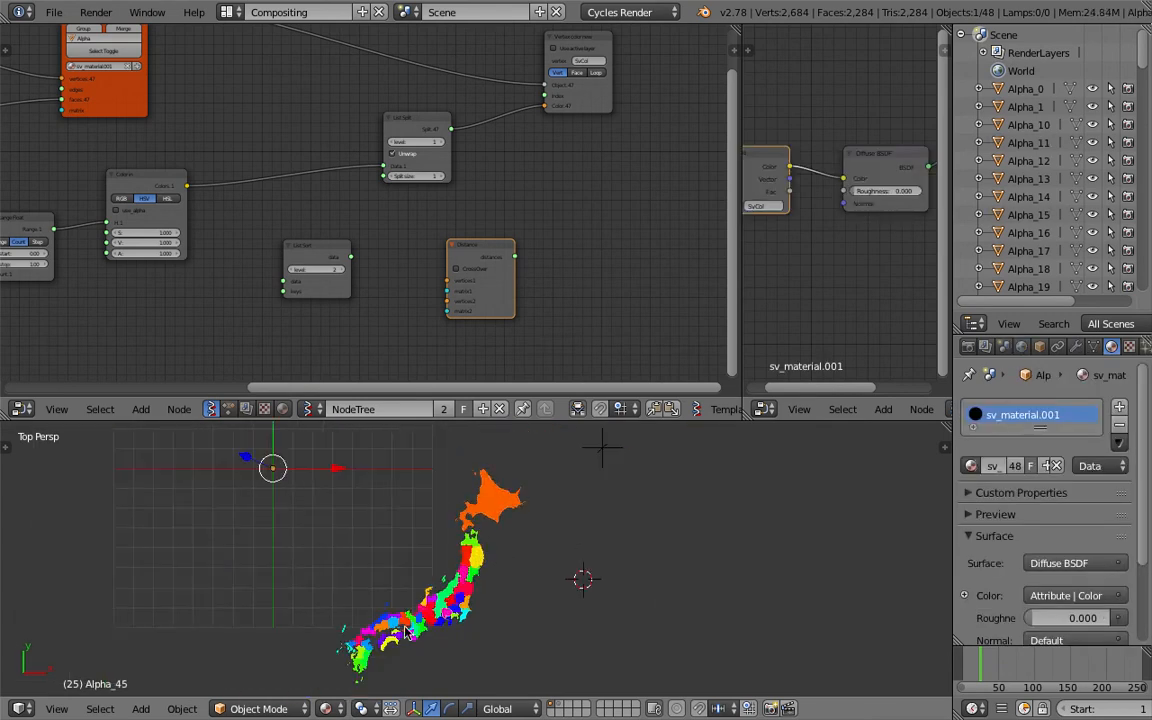
{"action": "right_click", "coordinate": [598, 472]}
{"action": "key", "text": "g"}
{"action": "left_click", "coordinate": [548, 541]}
{"action": "key", "text": "ctrl+s"}
{"action": "left_click", "coordinate": [548, 541]}
{"action": "key", "text": "ctrl+s"}
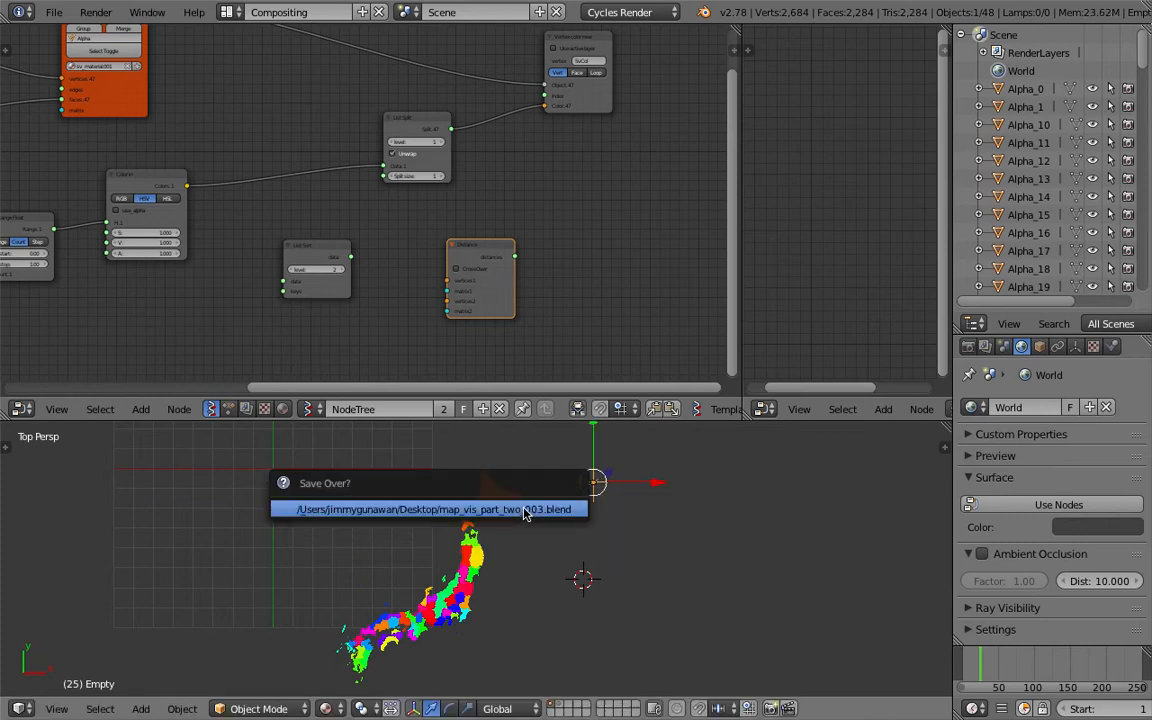
{"action": "left_click", "coordinate": [524, 513]}
Arrange the Distance node below the List Sort node and save the file
{"action": "scroll", "coordinate": [488, 306], "scroll_direction": "up", "scroll_amount": 3}
{"action": "middle_click_drag", "start_coordinate": [418, 284], "coordinate": [371, 280]}
{"action": "left_click_drag", "start_coordinate": [254, 258], "coordinate": [621, 230]}
{"action": "middle_click_drag", "start_coordinate": [621, 230], "coordinate": [430, 194]}
{"action": "scroll", "coordinate": [419, 268], "scroll_direction": "up", "scroll_amount": 8}
{"action": "scroll", "coordinate": [393, 250], "scroll_direction": "down", "scroll_amount": 1}
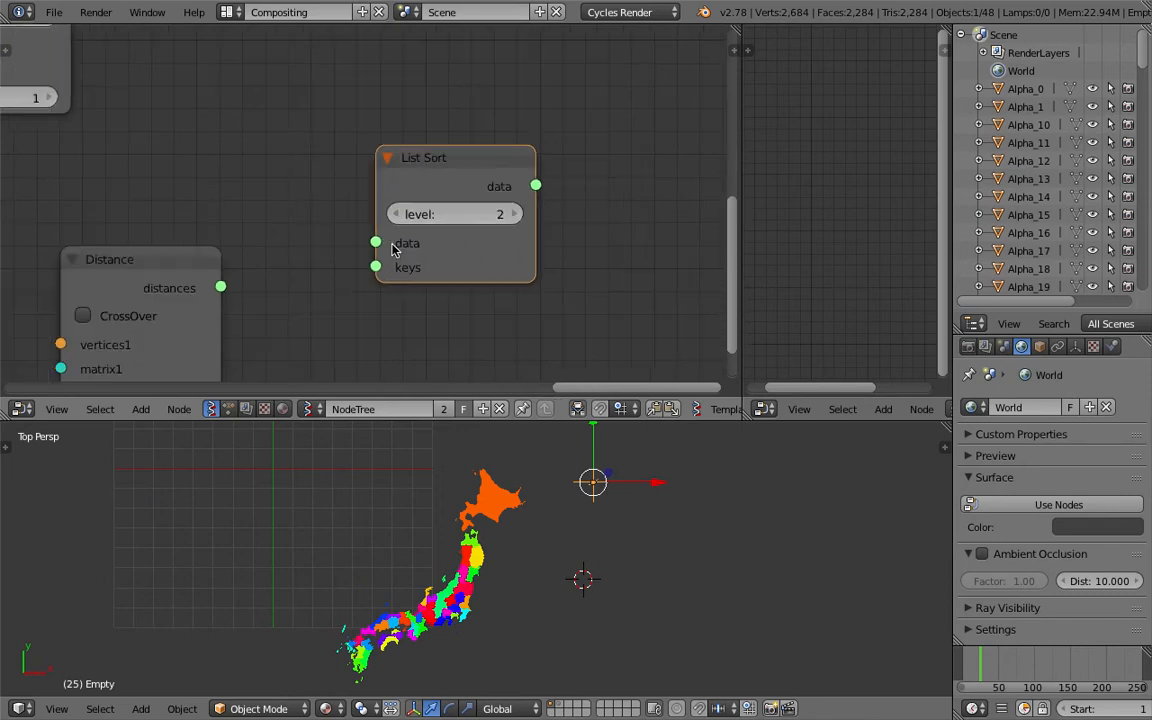
{"action": "left_click_drag", "start_coordinate": [375, 265], "coordinate": [362, 319]}
{"action": "scroll", "coordinate": [362, 319], "scroll_direction": "down", "scroll_amount": 2}
{"action": "key", "text": "ctrl+s"}
{"action": "left_click", "coordinate": [361, 314]}
Add an Objects in mk3 node and load the selected empty into it with Get selection
{"action": "middle_click_drag", "start_coordinate": [376, 284], "coordinate": [428, 272]}
{"action": "scroll", "coordinate": [428, 272], "scroll_direction": "down", "scroll_amount": 1}
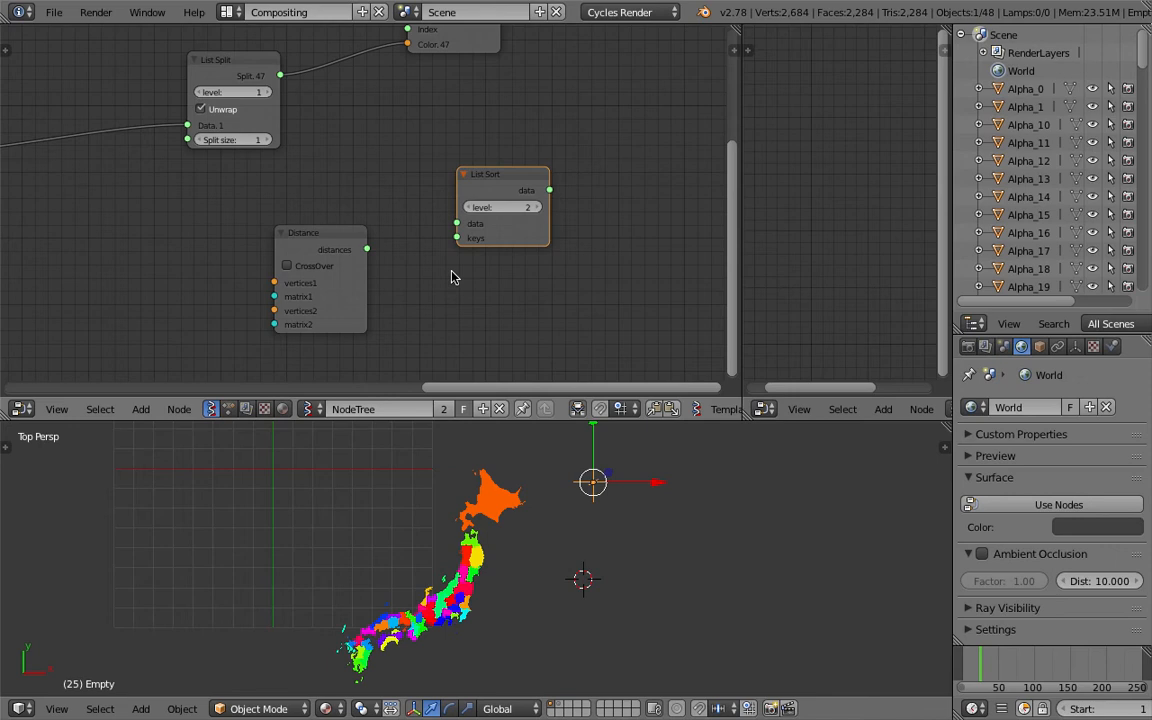
{"action": "scroll", "coordinate": [451, 271], "scroll_direction": "down", "scroll_amount": 4}
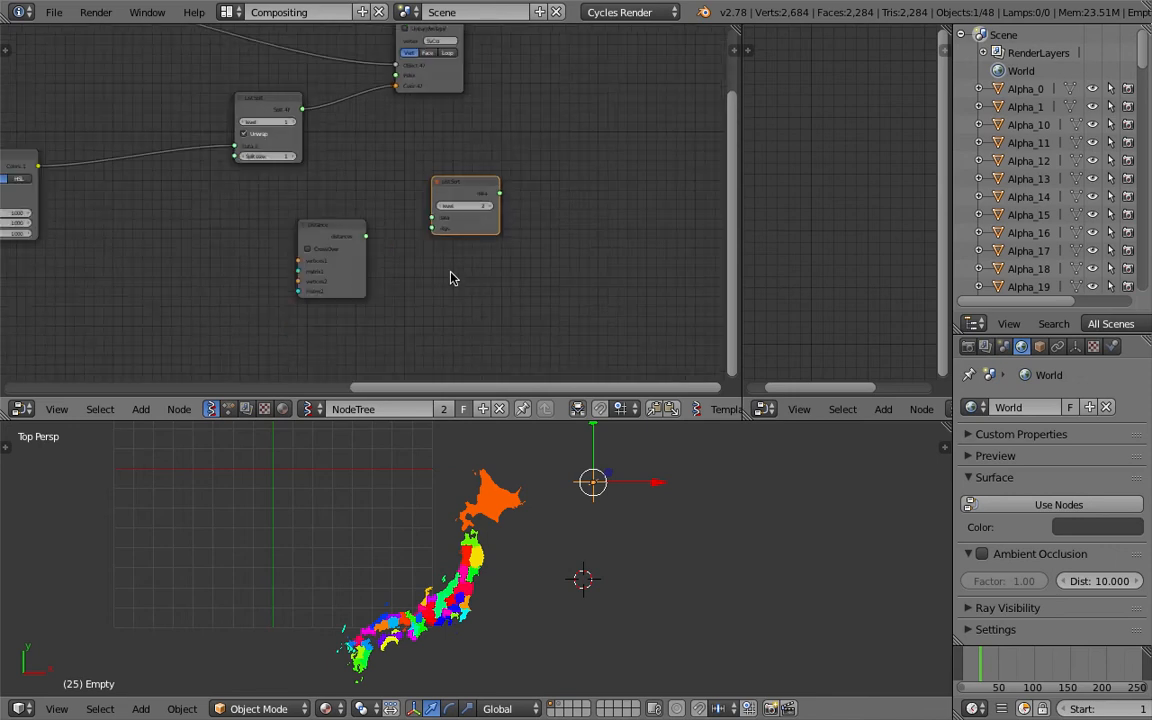
{"action": "middle_click_drag", "start_coordinate": [451, 271], "coordinate": [513, 253]}
{"action": "middle_click_drag", "start_coordinate": [175, 243], "coordinate": [315, 223]}
{"action": "key", "text": "ctrl+f"}
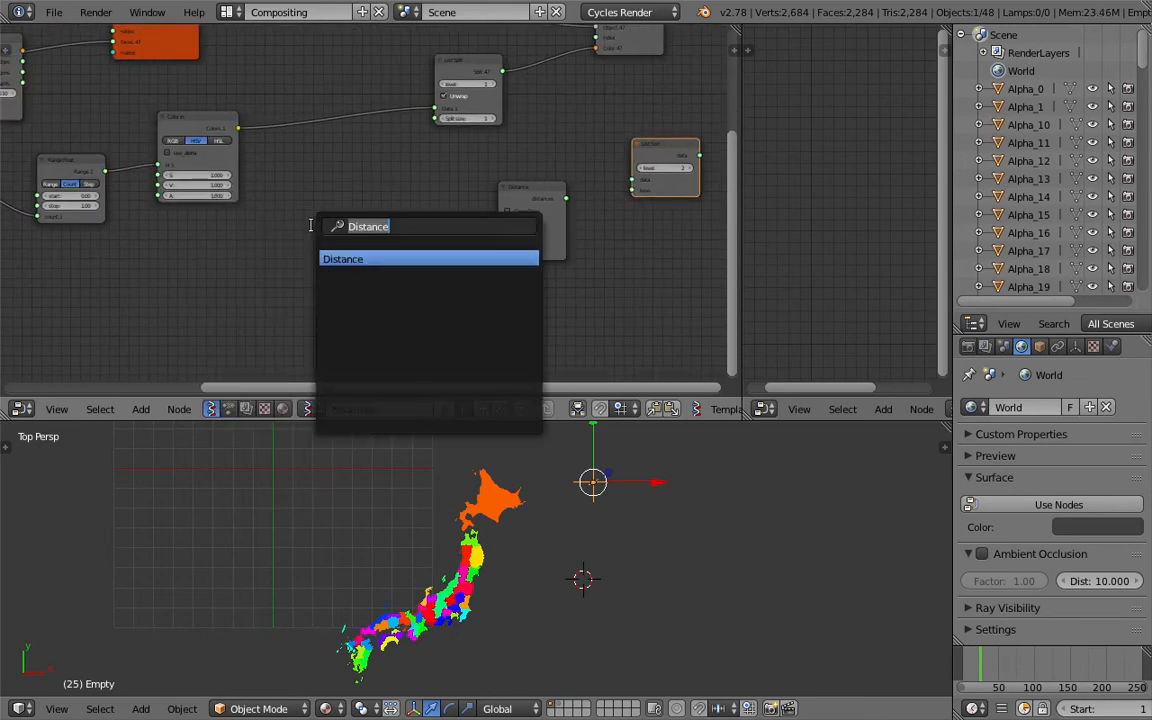
{"action": "type", "text": "object"}
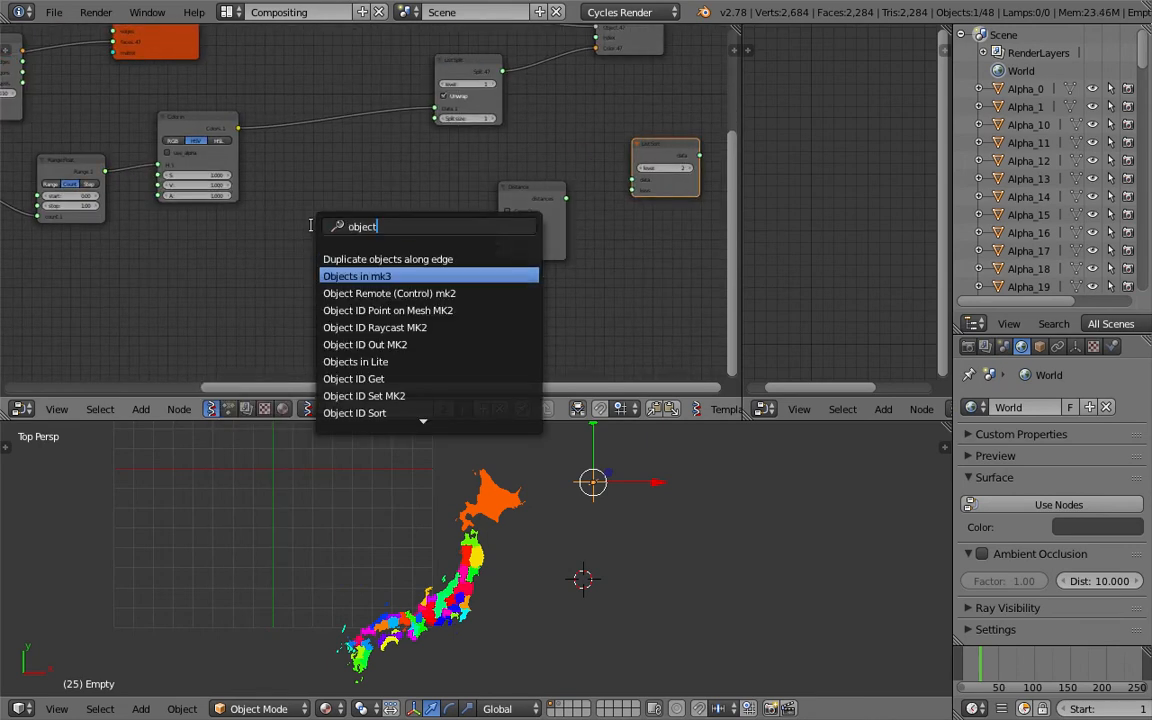
{"action": "key", "text": "Return"}
{"action": "left_click", "coordinate": [386, 273]}
{"action": "scroll", "coordinate": [386, 273], "scroll_direction": "up", "scroll_amount": 1}
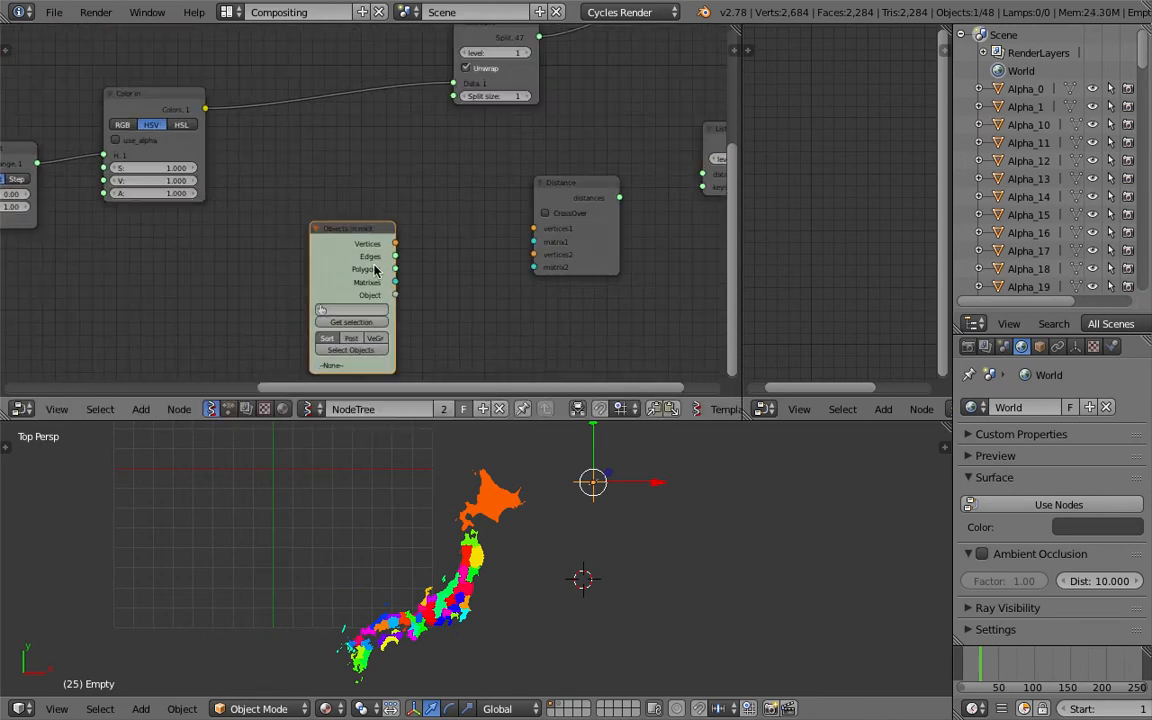
{"action": "left_click", "coordinate": [335, 323]}
Add a Matrix out node and connect the Objects in Matrices output to its Matrix input
{"action": "middle_click_drag", "start_coordinate": [467, 271], "coordinate": [415, 271]}
{"action": "key", "text": "space"}
{"action": "type", "text": "matrix o"}
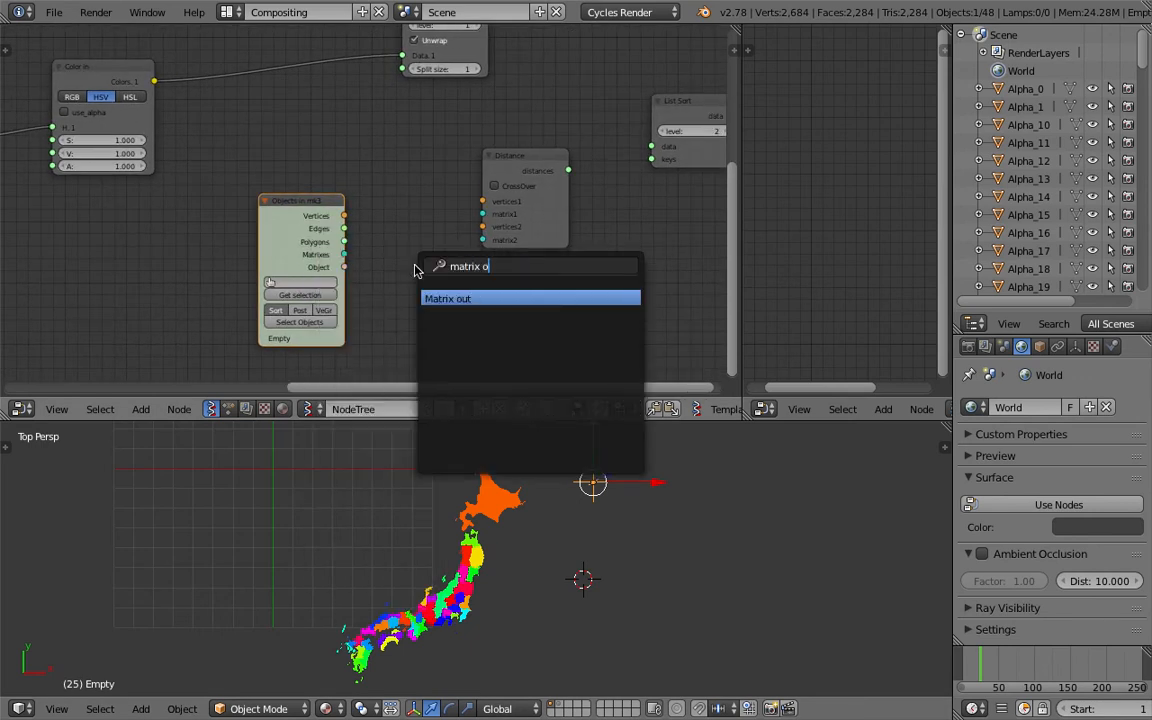
{"action": "key", "text": "Return"}
{"action": "left_click", "coordinate": [372, 277]}
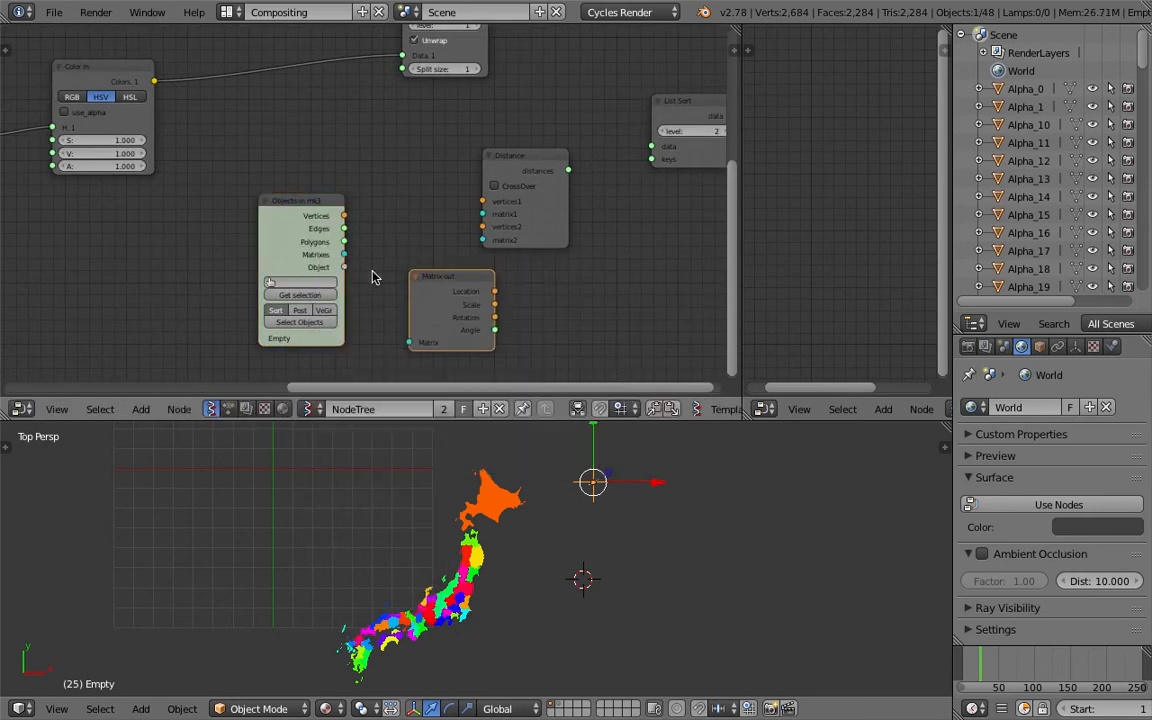
{"action": "left_click_drag", "start_coordinate": [343, 258], "coordinate": [409, 342]}
Connect the Matrix out Location output to the Distance node's vertices1 input, tidy the nodes and save
{"action": "middle_click_drag", "start_coordinate": [561, 285], "coordinate": [489, 296]}
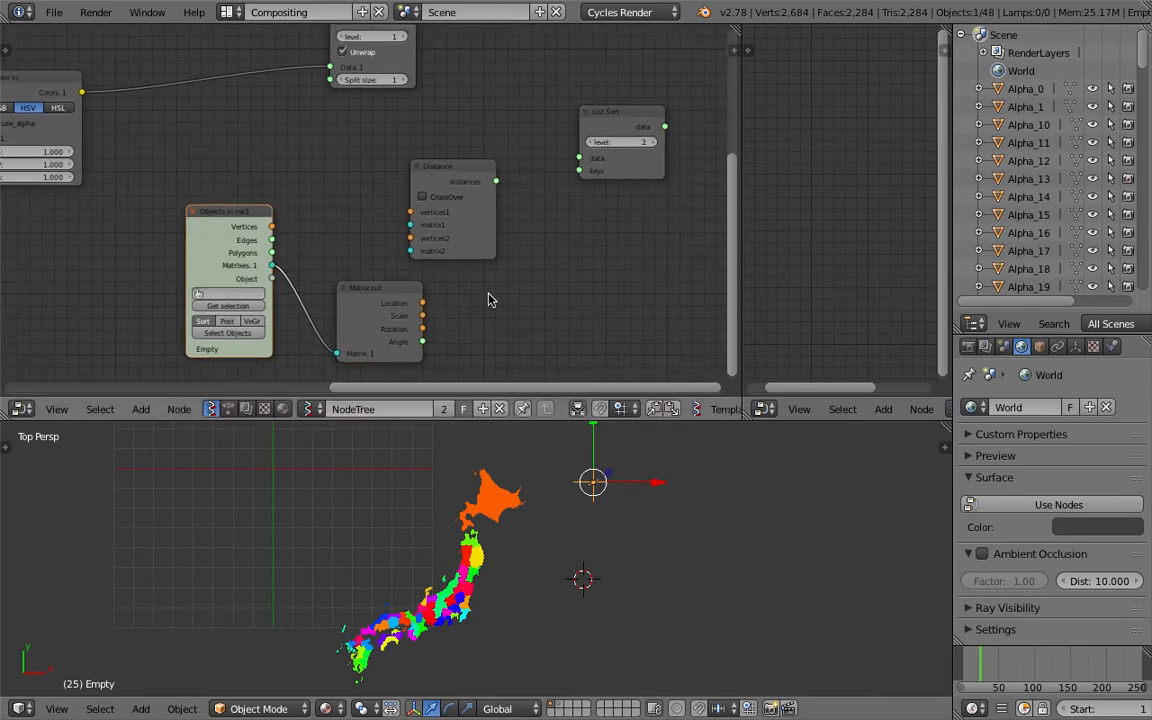
{"action": "left_click_drag", "start_coordinate": [472, 243], "coordinate": [498, 240]}
{"action": "key", "text": "ctrl+s"}
{"action": "left_click", "coordinate": [500, 245]}
{"action": "left_click_drag", "start_coordinate": [396, 290], "coordinate": [436, 210]}
{"action": "key", "text": "ctrl+s"}
{"action": "left_click", "coordinate": [380, 268]}
{"action": "left_click_drag", "start_coordinate": [508, 240], "coordinate": [524, 261]}
{"action": "middle_click_drag", "start_coordinate": [515, 253], "coordinate": [535, 282]}
{"action": "left_click_drag", "start_coordinate": [659, 180], "coordinate": [693, 149]}
{"action": "middle_click_drag", "start_coordinate": [612, 186], "coordinate": [607, 183]}
{"action": "key", "text": "ctrl+s"}
{"action": "left_click", "coordinate": [607, 184]}
{"action": "scroll", "coordinate": [402, 240], "scroll_direction": "down", "scroll_amount": 3}
{"action": "middle_click_drag", "start_coordinate": [458, 283], "coordinate": [465, 285]}
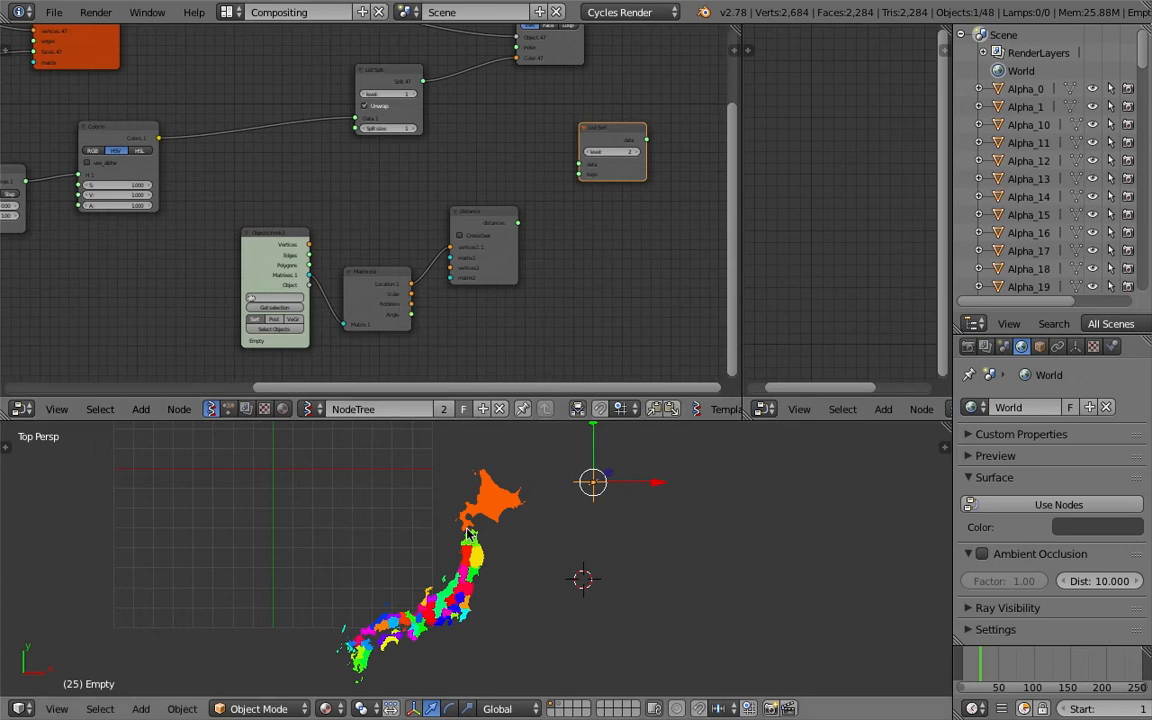
Add a Bounding box node between the Viewer and List Split nodes
{"action": "middle_click_drag", "start_coordinate": [377, 253], "coordinate": [458, 327]}
{"action": "middle_click_drag", "start_coordinate": [452, 231], "coordinate": [470, 302]}
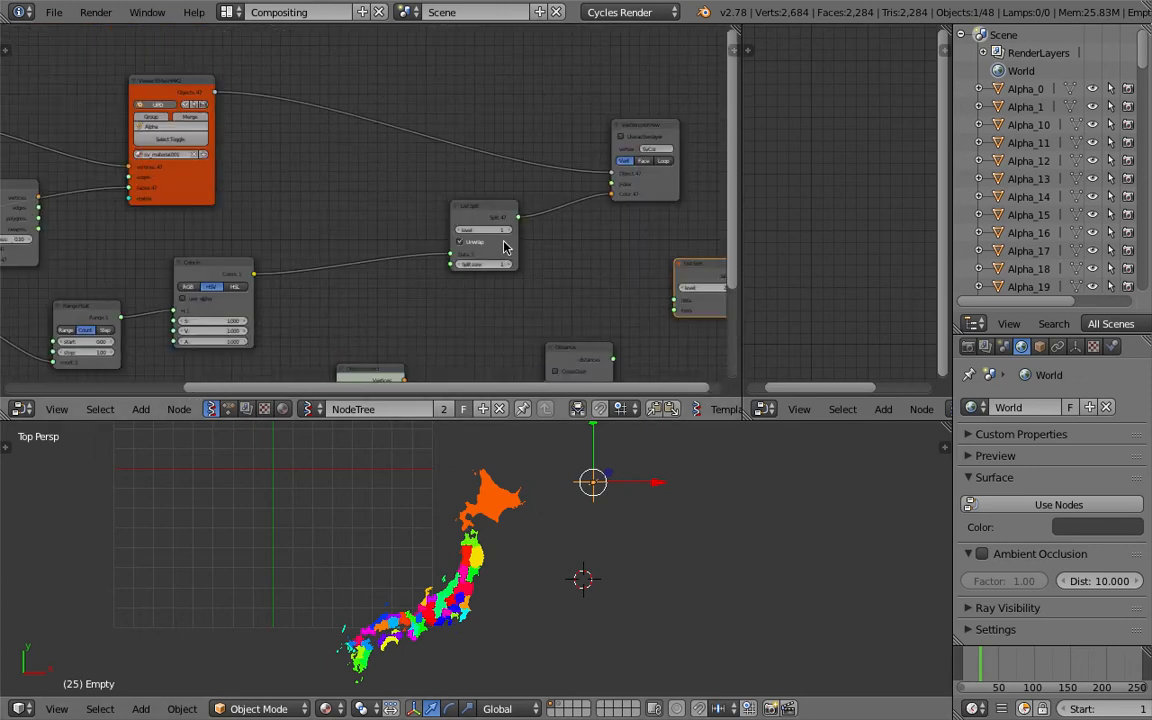
{"action": "left_click_drag", "start_coordinate": [647, 141], "coordinate": [648, 72]}
{"action": "scroll", "coordinate": [540, 494], "scroll_direction": "up", "scroll_amount": 2}
{"action": "right_click", "coordinate": [510, 468]}
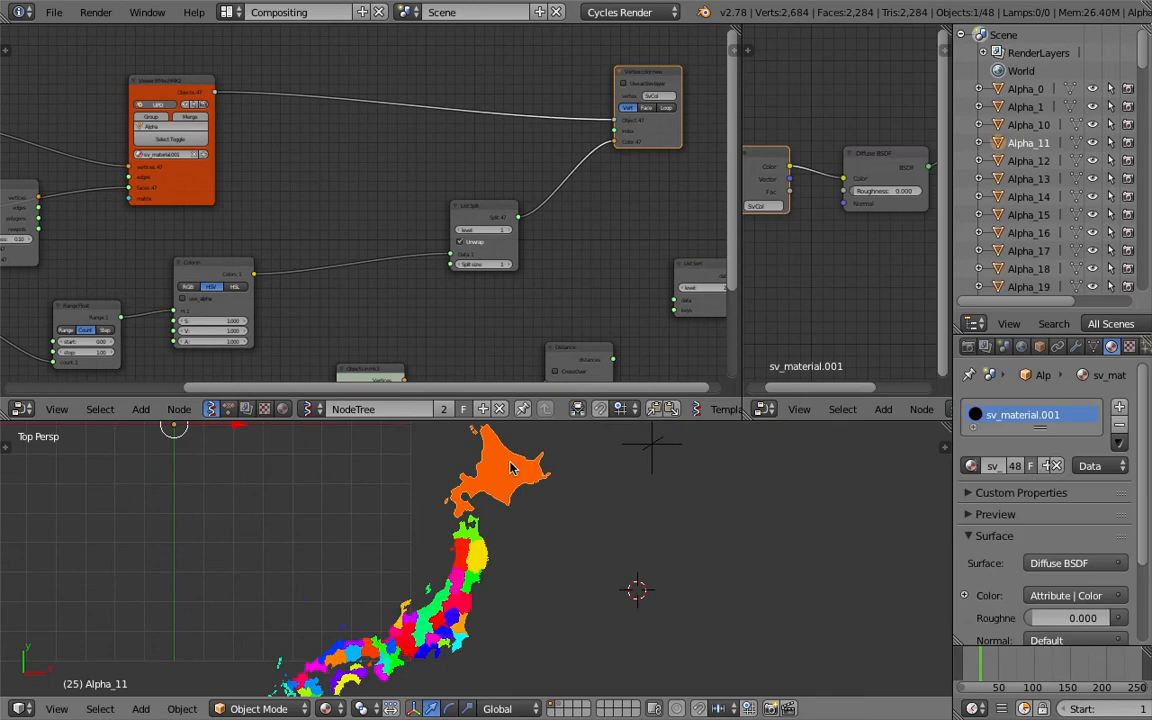
{"action": "scroll", "coordinate": [425, 245], "scroll_direction": "down", "scroll_amount": 1}
{"action": "middle_click_drag", "start_coordinate": [423, 244], "coordinate": [425, 254]}
{"action": "middle_click_drag", "start_coordinate": [314, 206], "coordinate": [334, 241]}
{"action": "scroll", "coordinate": [463, 250], "scroll_direction": "up", "scroll_amount": 1}
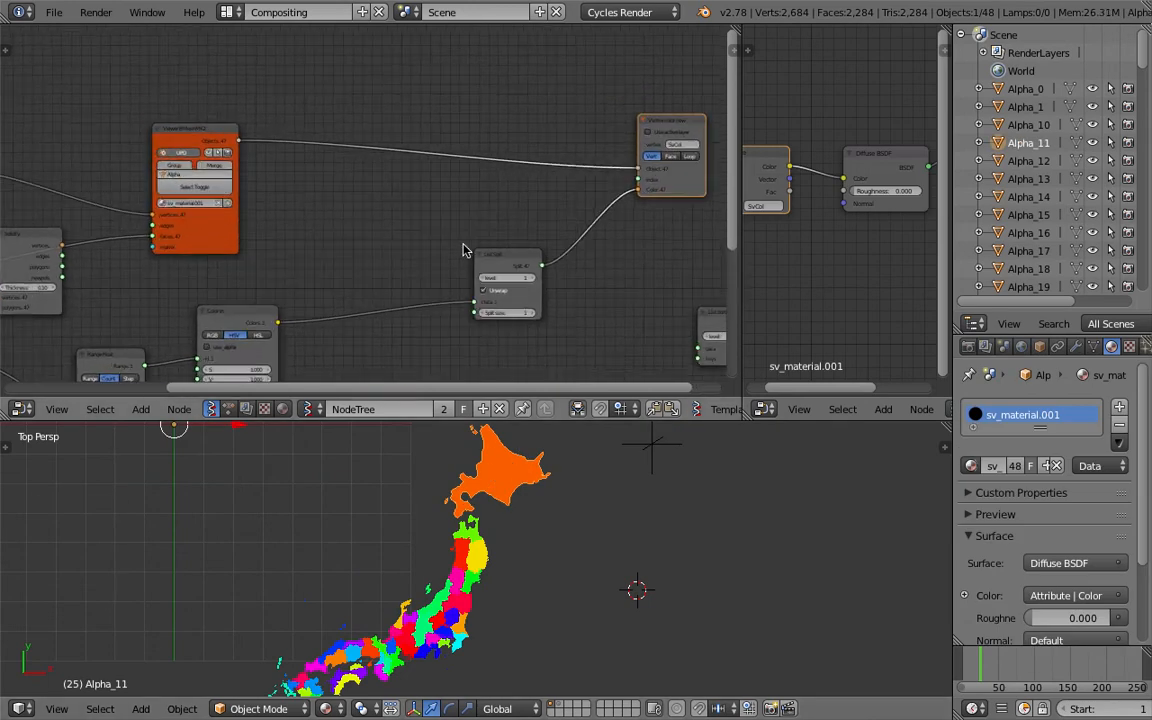
{"action": "left_click_drag", "start_coordinate": [512, 255], "coordinate": [536, 205]}
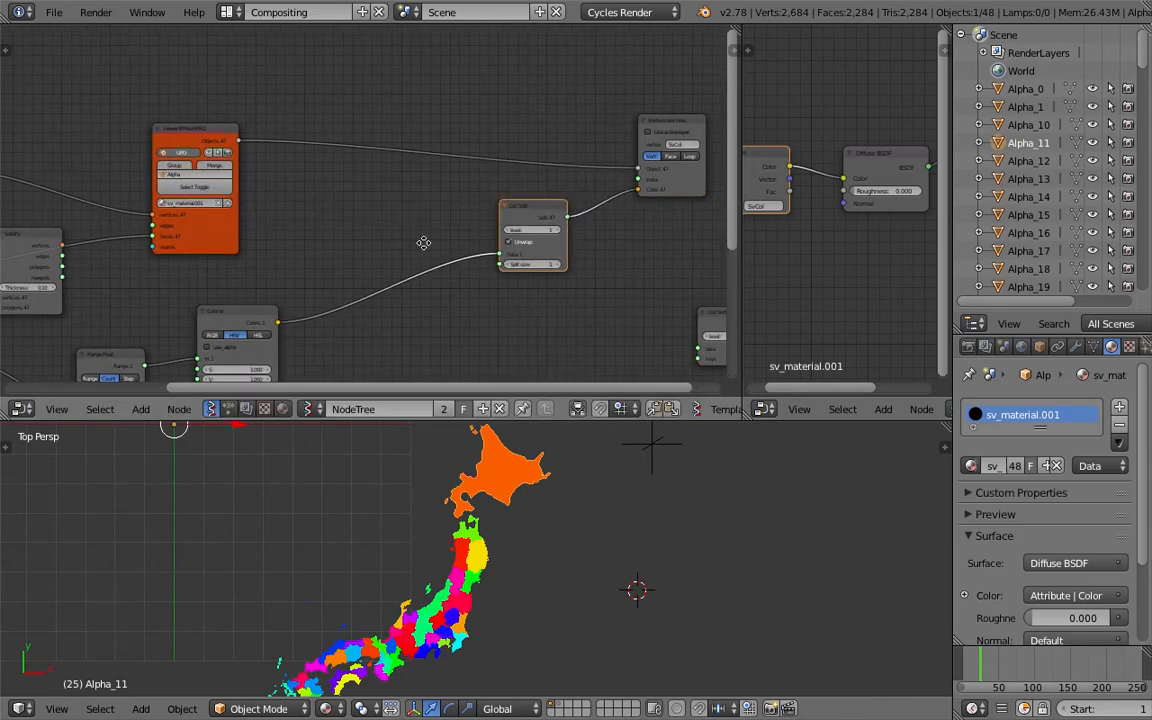
{"action": "middle_click_drag", "start_coordinate": [430, 300], "coordinate": [416, 243]}
{"action": "key", "text": "space"}
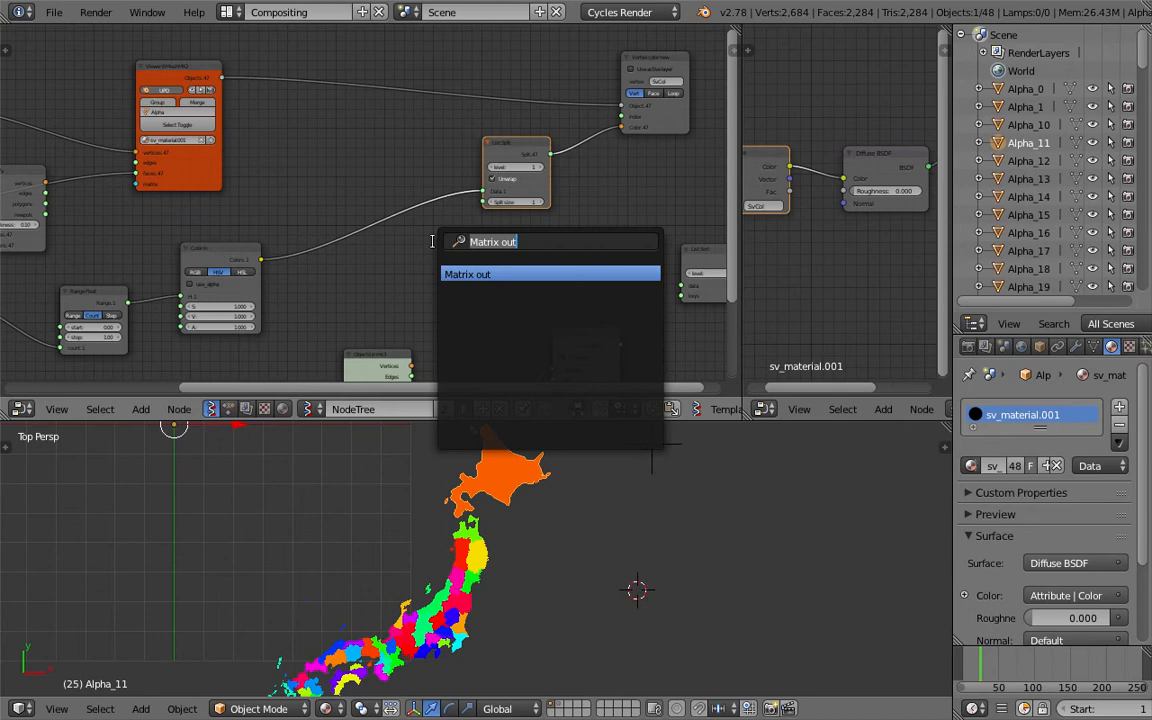
{"action": "type", "text": "bound"}
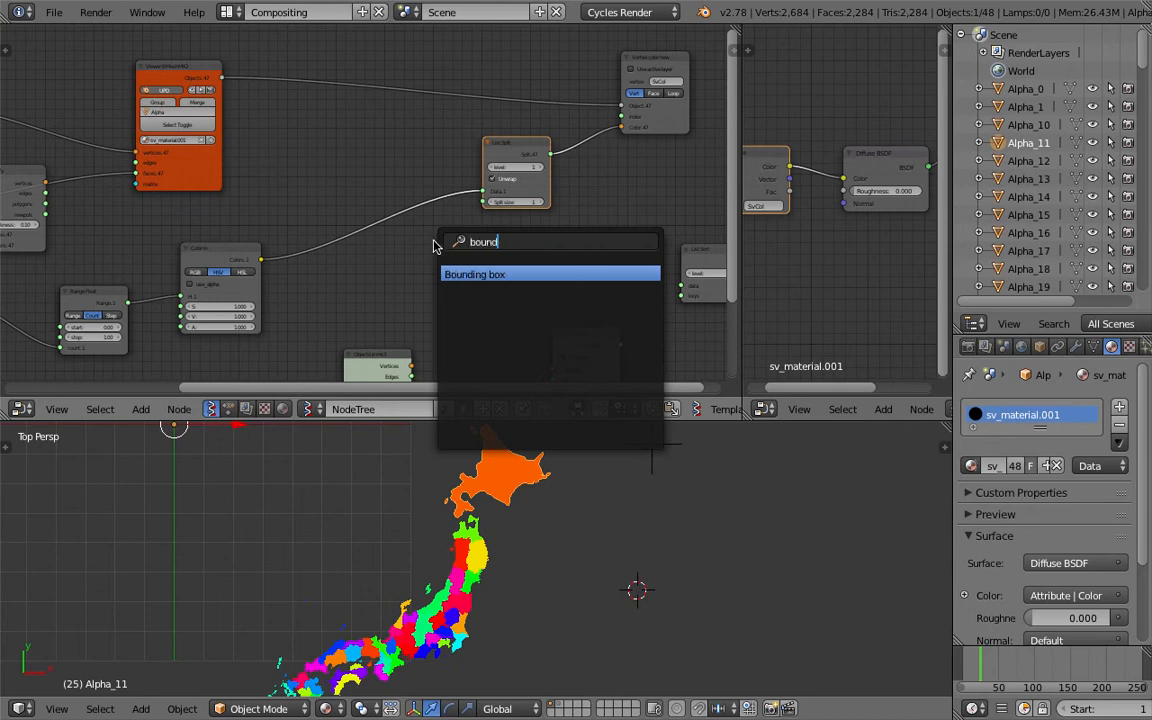
{"action": "key", "text": "Return"}
{"action": "left_click", "coordinate": [335, 130]}
Connect the Matrix Apply vertices output to the Bounding box Vertices input
{"action": "scroll", "coordinate": [340, 155], "scroll_direction": "up", "scroll_amount": 2}
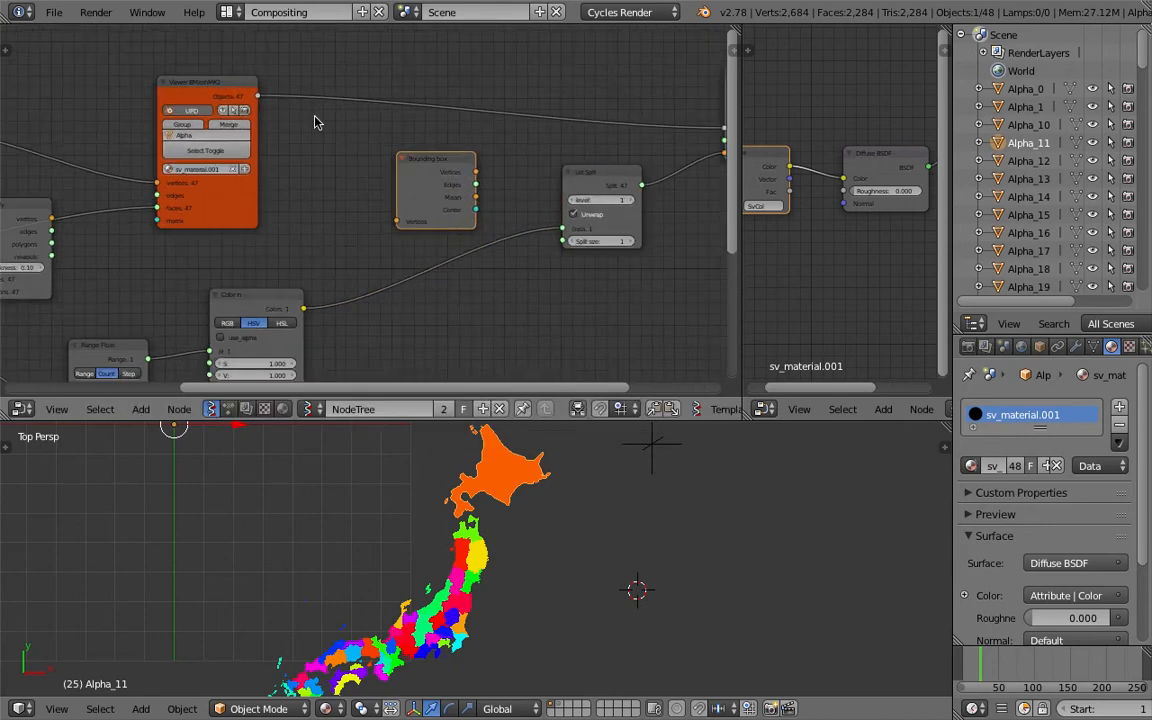
{"action": "mouse_move", "coordinate": [205, 80]}
{"action": "left_mouse_down"}
{"action": "mouse_move", "coordinate": [220, 73]}
{"action": "mouse_move", "coordinate": [209, 64]}
{"action": "left_mouse_up"}
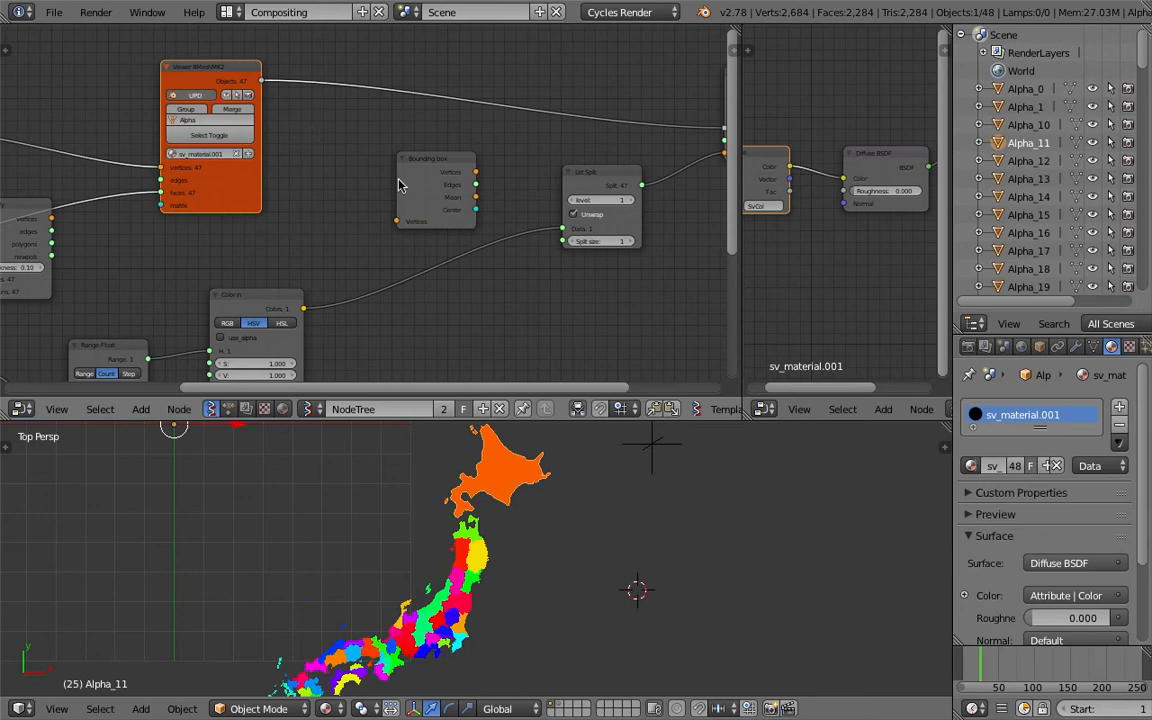
{"action": "scroll", "coordinate": [52, 237], "scroll_direction": "down", "scroll_amount": 2}
{"action": "middle_click_drag", "start_coordinate": [52, 237], "coordinate": [198, 205]}
{"action": "left_click_drag", "start_coordinate": [178, 185], "coordinate": [179, 213]}
{"action": "middle_click_drag", "start_coordinate": [138, 162], "coordinate": [233, 170]}
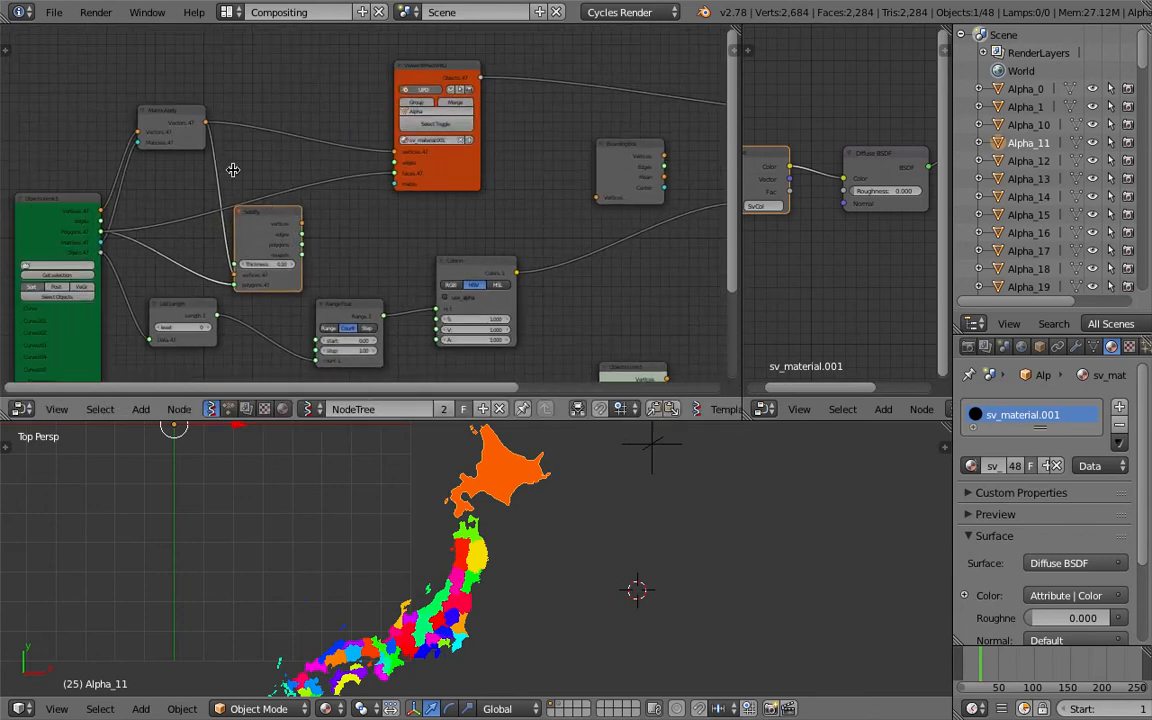
{"action": "left_click_drag", "start_coordinate": [183, 115], "coordinate": [175, 103]}
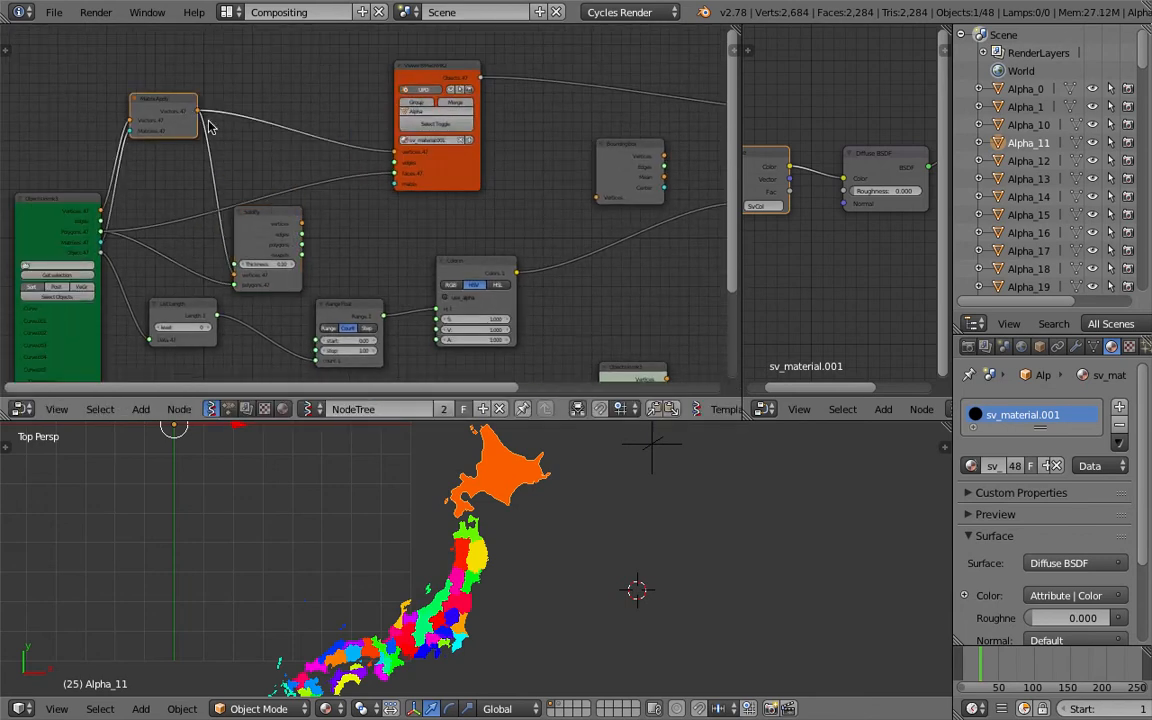
{"action": "left_click_drag", "start_coordinate": [200, 117], "coordinate": [597, 197]}
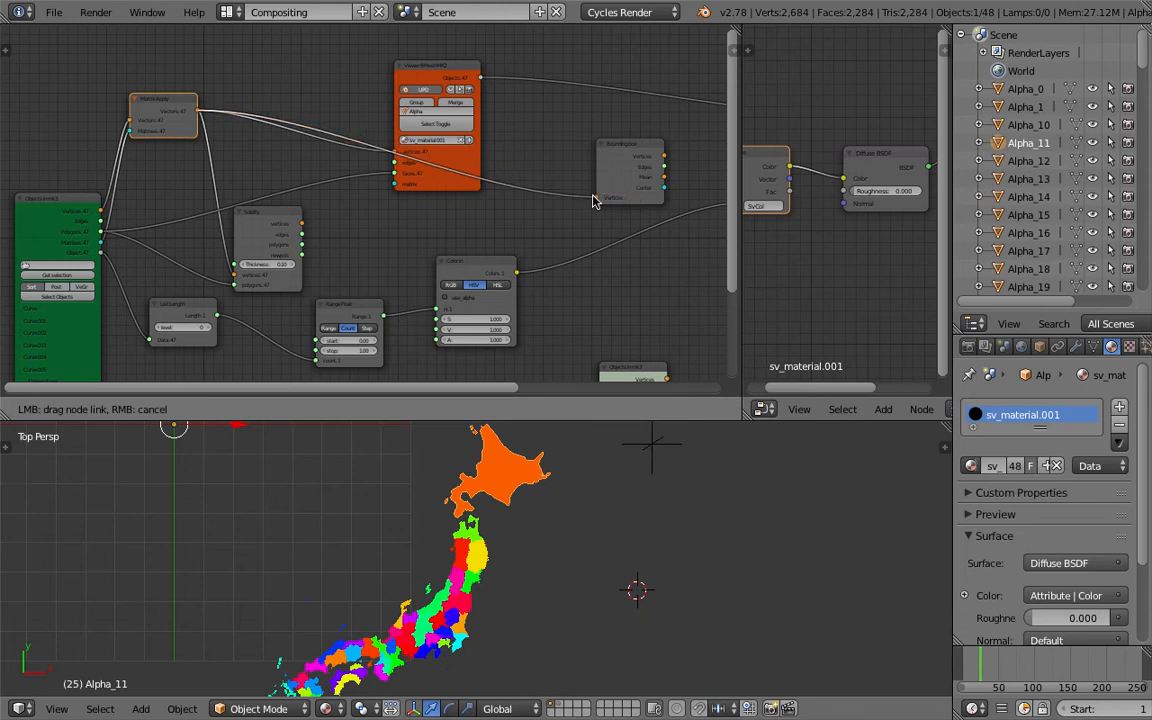
Connect the Bounding box Mean output to the Distance node's vertices2 input
{"action": "middle_click_drag", "start_coordinate": [440, 149], "coordinate": [332, 171]}
{"action": "left_click", "coordinate": [445, 149]}
{"action": "scroll", "coordinate": [445, 149], "scroll_direction": "up", "scroll_amount": 2}
{"action": "scroll", "coordinate": [386, 152], "scroll_direction": "up", "scroll_amount": 3}
{"action": "mouse_move", "coordinate": [364, 167]}
{"action": "left_mouse_down"}
{"action": "mouse_move", "coordinate": [442, 172]}
{"action": "mouse_move", "coordinate": [388, 178]}
{"action": "mouse_move", "coordinate": [377, 168]}
{"action": "left_mouse_up"}
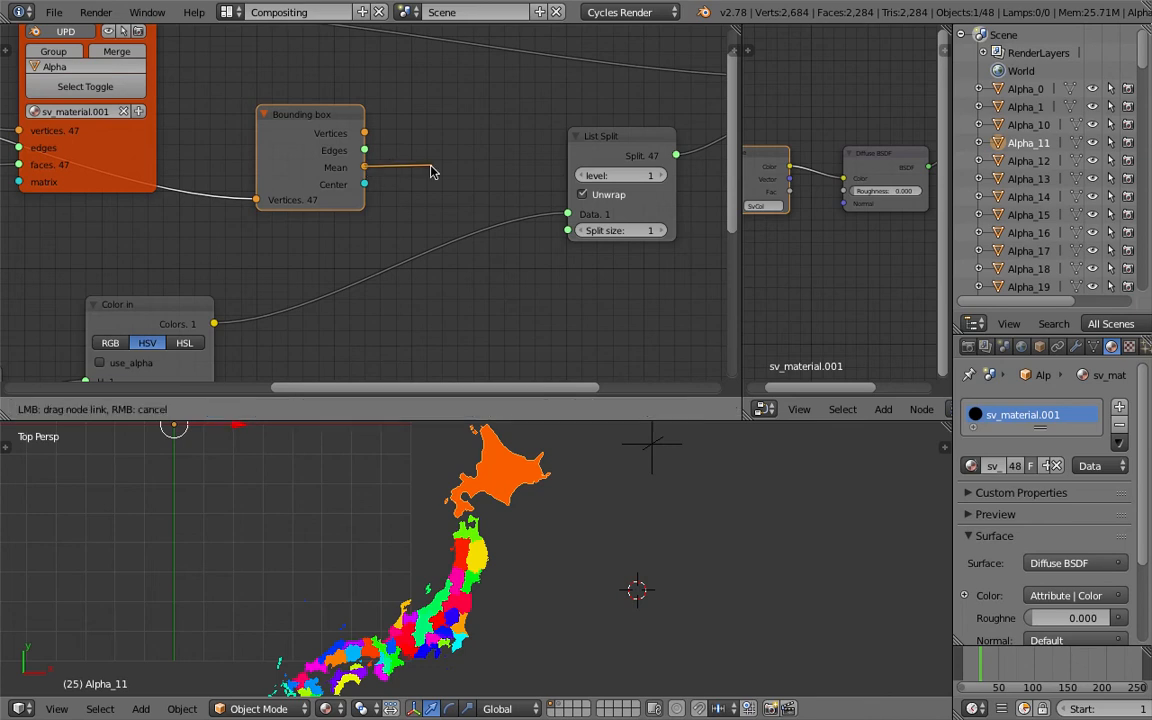
{"action": "scroll", "coordinate": [452, 211], "scroll_direction": "down", "scroll_amount": 3}
{"action": "left_click_drag", "start_coordinate": [309, 140], "coordinate": [506, 350]}
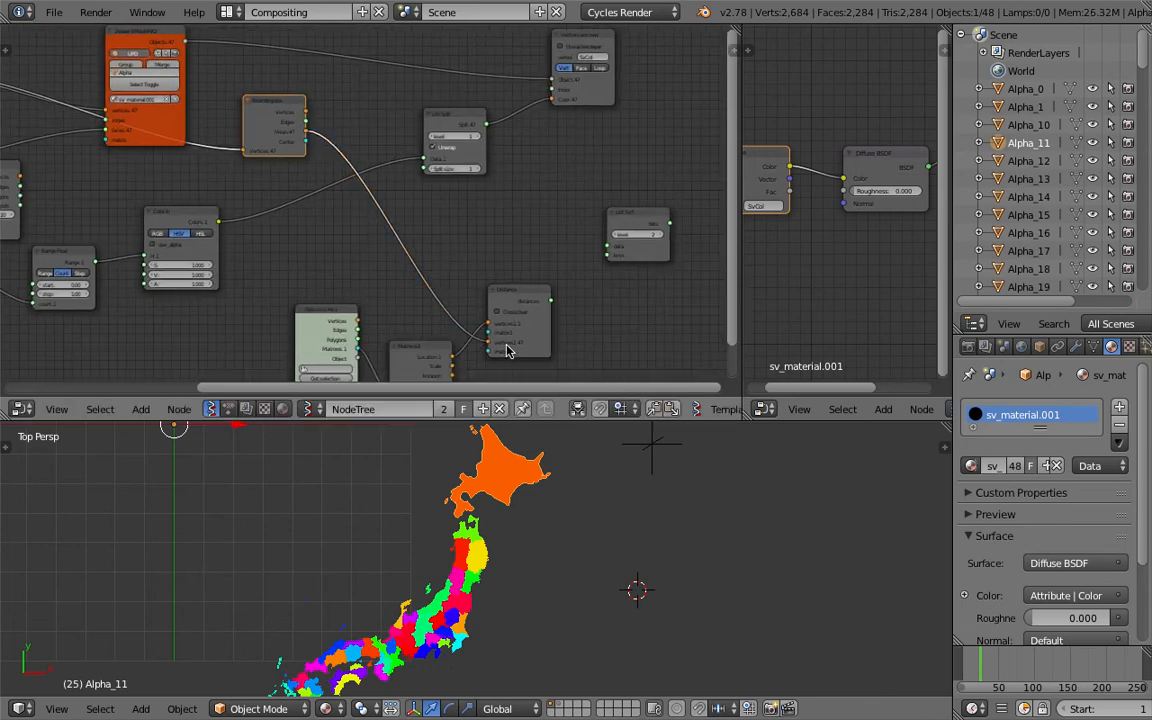
Add a Stethoscope MK2 node and feed it the Distance node's distances output
{"action": "scroll", "coordinate": [506, 240], "scroll_direction": "up", "scroll_amount": 3}
{"action": "middle_click_drag", "start_coordinate": [574, 335], "coordinate": [522, 255]}
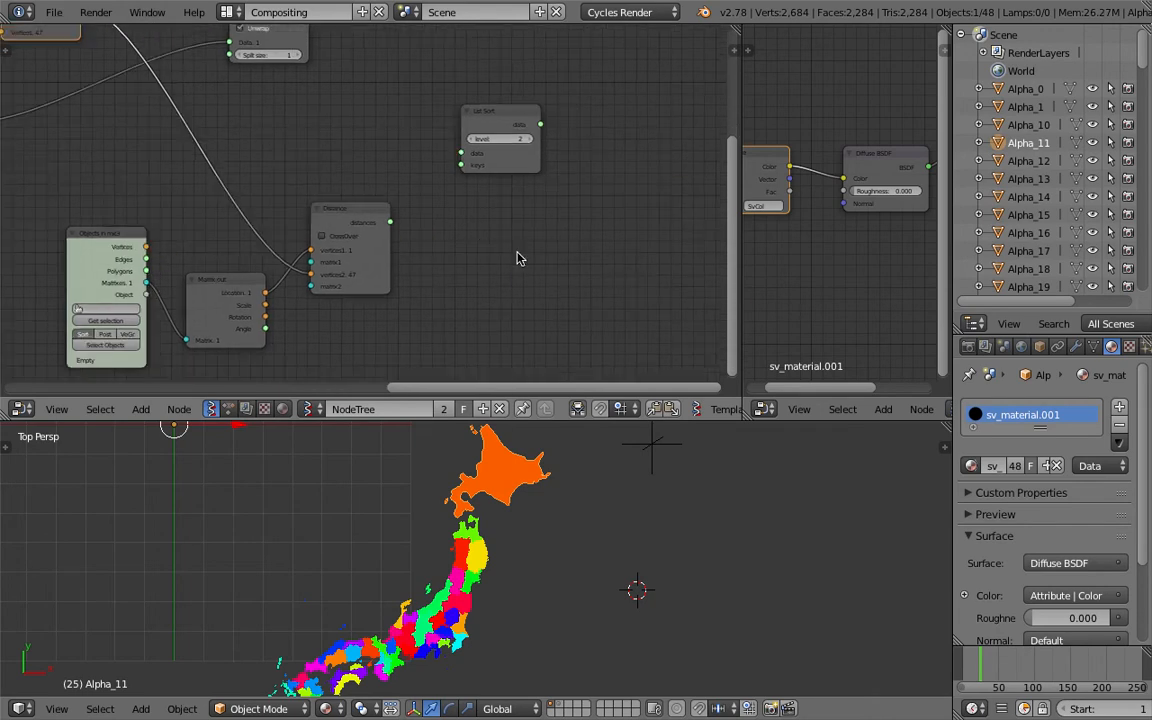
{"action": "key", "text": "alt+space"}
{"action": "type", "text": "ste"}
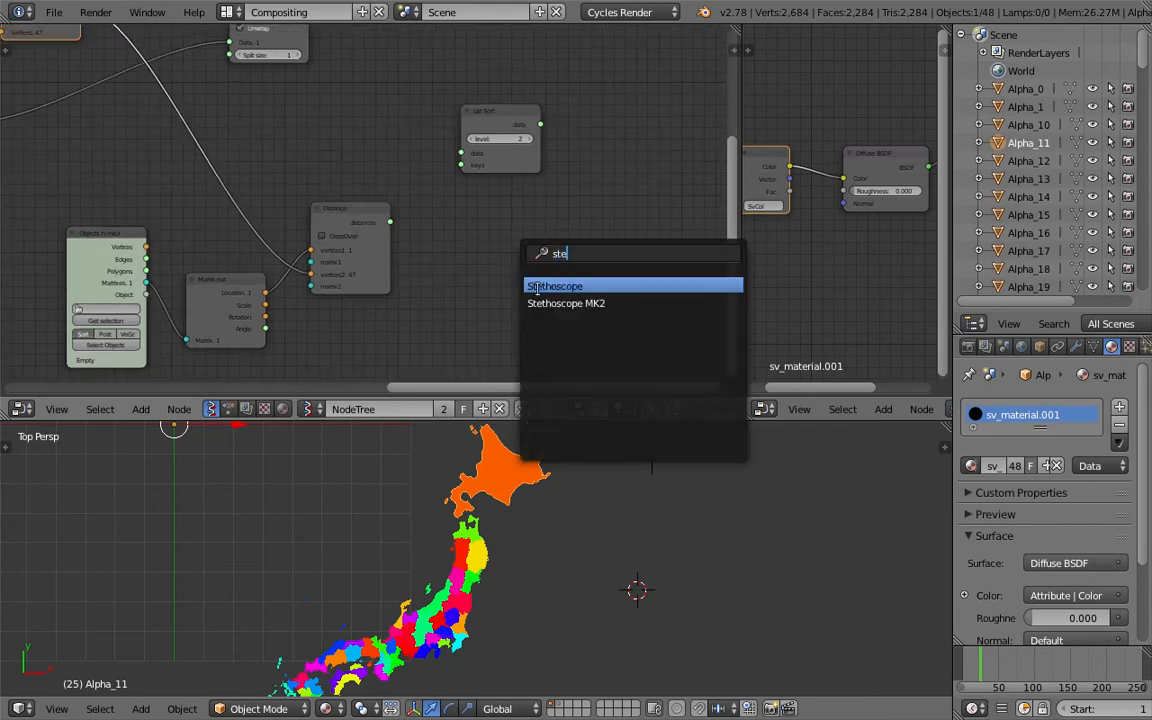
{"action": "key", "text": "Return"}
{"action": "left_click", "coordinate": [486, 272]}
{"action": "left_click_drag", "start_coordinate": [390, 222], "coordinate": [449, 318]}
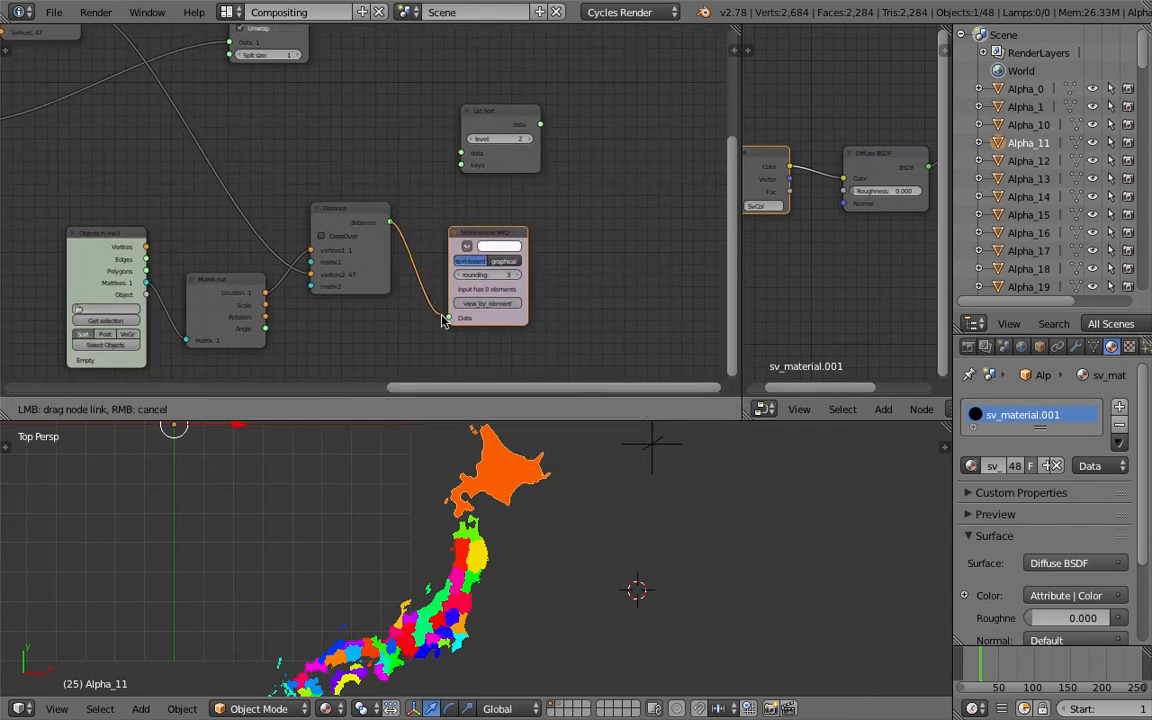
Set the Stethoscope's get index to 3 and save the file
{"action": "scroll", "coordinate": [545, 290], "scroll_direction": "up", "scroll_amount": 2}
{"action": "left_click", "coordinate": [508, 327]}
{"action": "middle_click_drag", "start_coordinate": [581, 321], "coordinate": [586, 304]}
{"action": "left_click", "coordinate": [555, 329]}
{"action": "left_click", "coordinate": [555, 329]}
{"action": "left_click", "coordinate": [555, 329]}
{"action": "left_click", "coordinate": [481, 329]}
{"action": "middle_click_drag", "start_coordinate": [402, 276], "coordinate": [421, 261]}
{"action": "key", "text": "space"}
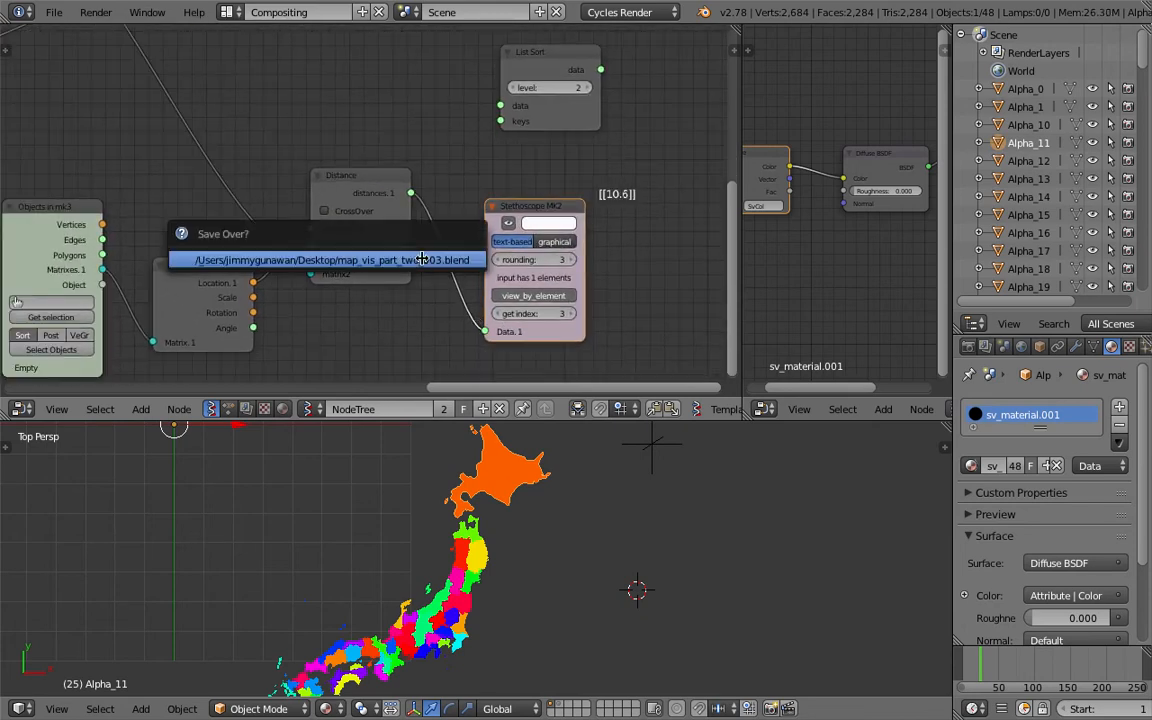
{"action": "key", "text": "Return"}
Enable CrossOver on the Distance node and set the Stethoscope's get index to 11
{"action": "scroll", "coordinate": [396, 251], "scroll_direction": "up", "scroll_amount": 1}
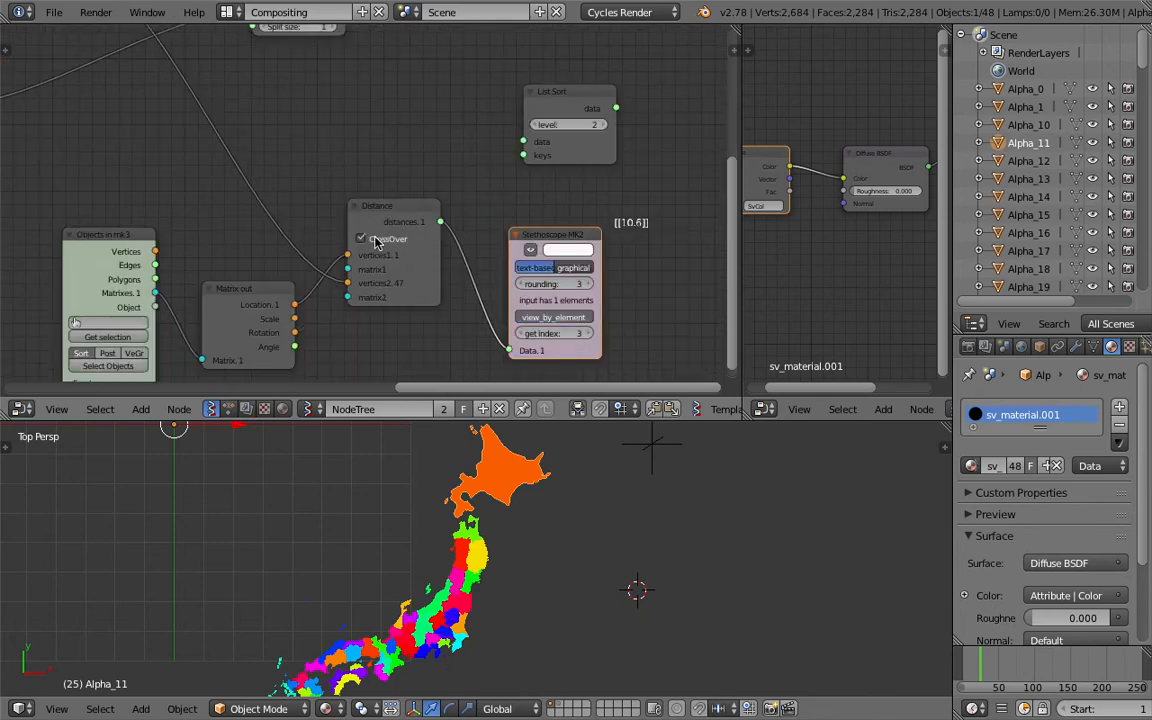
{"action": "left_click", "coordinate": [991, 662]}
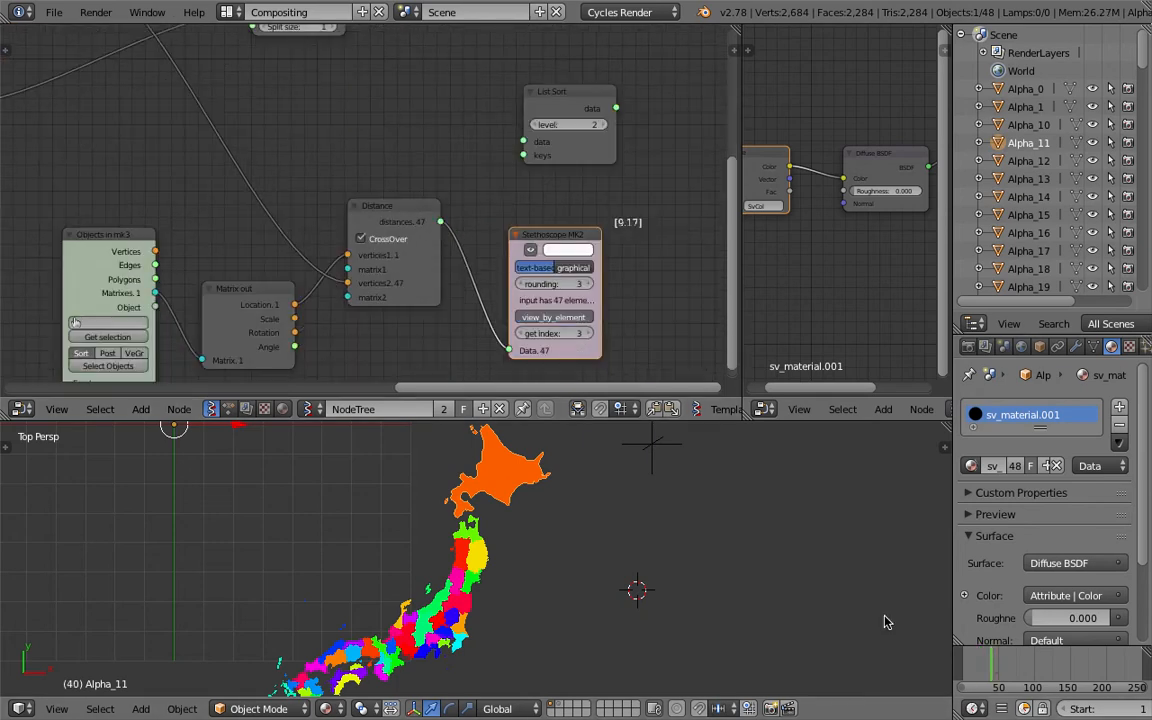
{"action": "left_click_drag", "start_coordinate": [569, 333], "coordinate": [588, 333]}
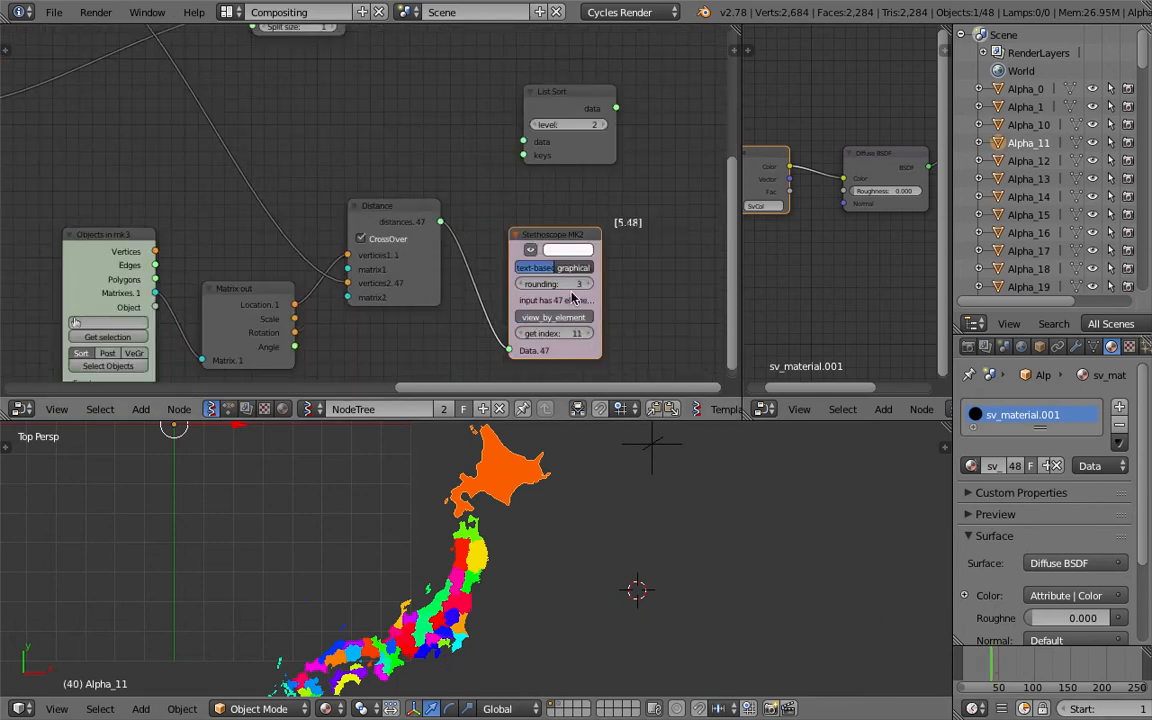
Delete the Stethoscope MK2 node and save the file
{"action": "key", "text": "x"}
{"action": "scroll", "coordinate": [548, 239], "scroll_direction": "down", "scroll_amount": 3}
{"action": "key", "text": "ctrl+s"}
{"action": "left_click", "coordinate": [514, 234]}
{"action": "left_click_drag", "start_coordinate": [434, 262], "coordinate": [498, 200]}
{"action": "key", "text": "ctrl+s"}
{"action": "left_click", "coordinate": [425, 193]}
{"action": "scroll", "coordinate": [402, 205], "scroll_direction": "down", "scroll_amount": 2}
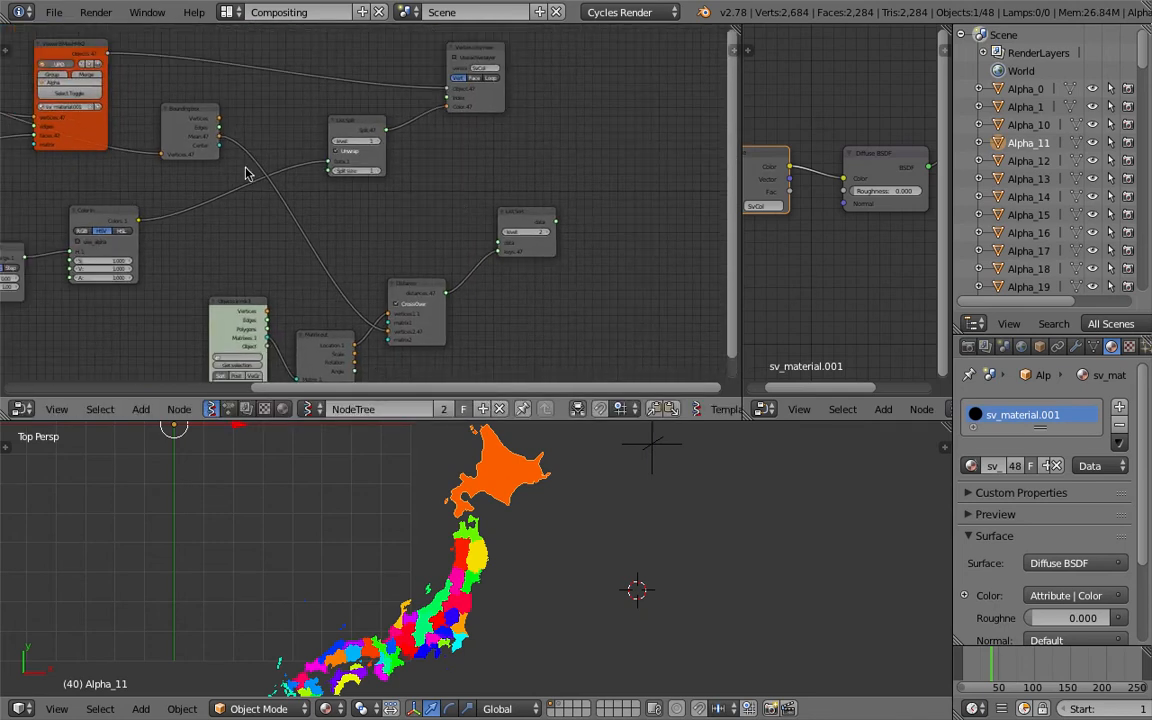
Connect the Bounding box Mean output to the List Sort data input
{"action": "left_click_drag", "start_coordinate": [222, 142], "coordinate": [500, 246]}
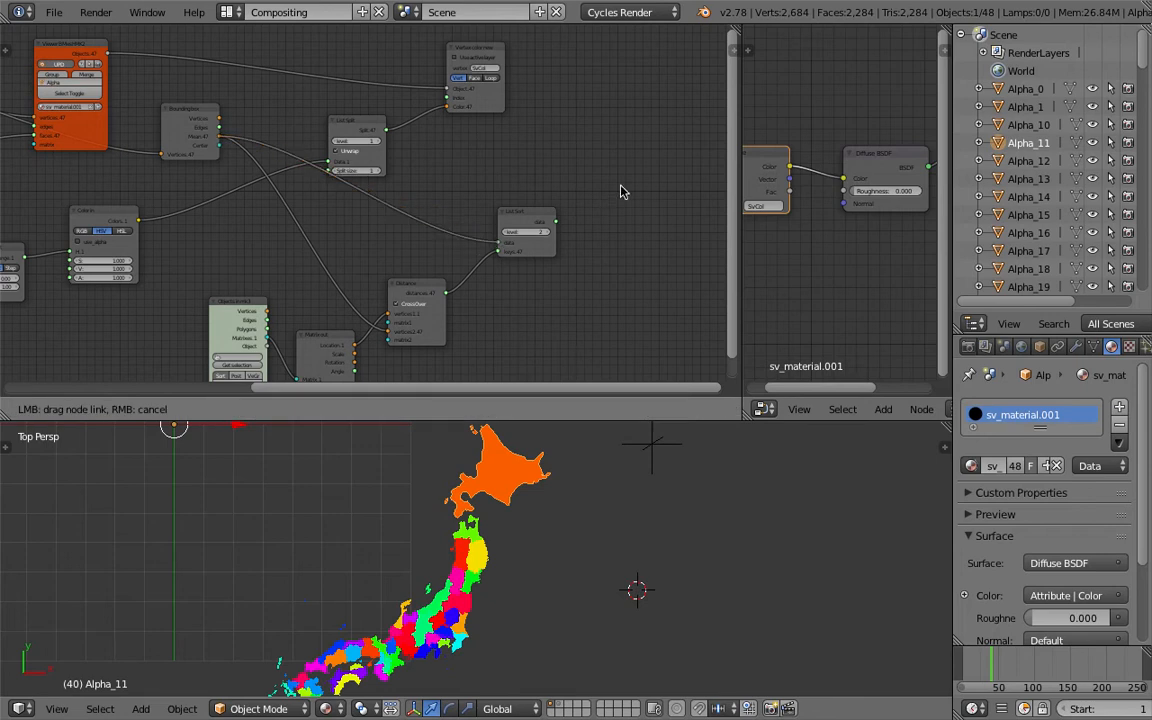
{"action": "middle_click_drag", "start_coordinate": [620, 191], "coordinate": [517, 173]}
{"action": "scroll", "coordinate": [517, 173], "scroll_direction": "up", "scroll_amount": 1}
Add a Viewer Index node and connect the List Sort data output to its vertices input
{"action": "key", "text": "shift+a"}
{"action": "left_click", "coordinate": [555, 177]}
{"action": "type", "text": "view"}
{"action": "key", "text": "Down"}
{"action": "key", "text": "Down"}
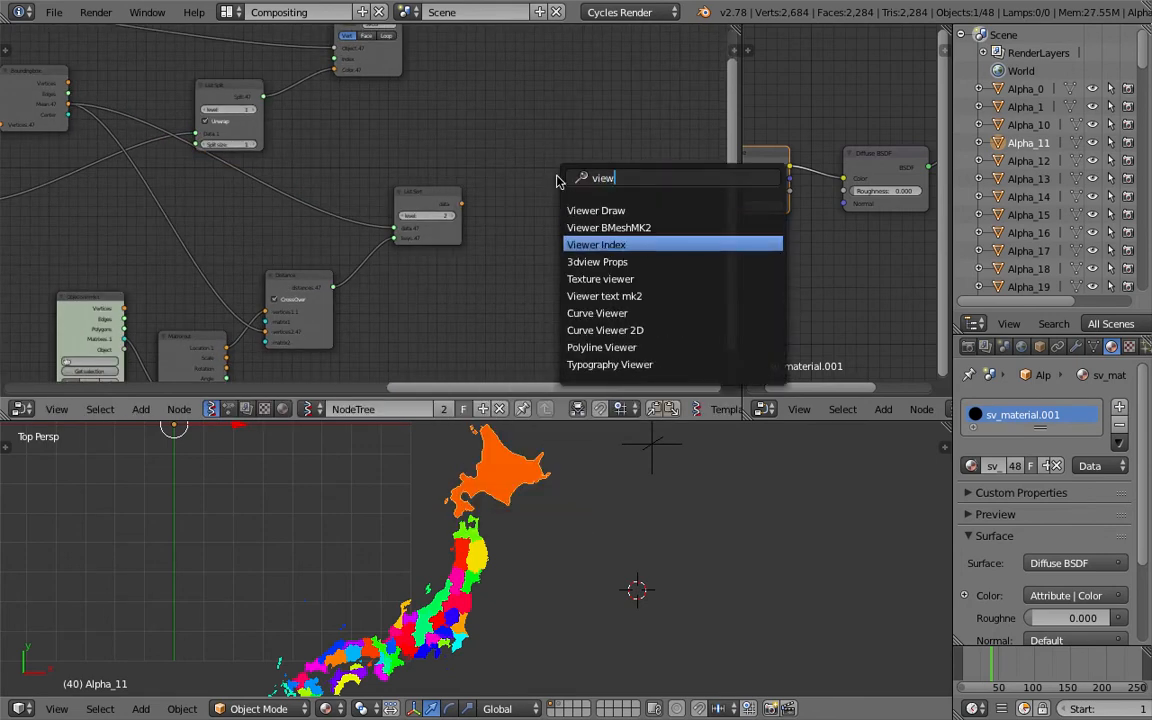
{"action": "key", "text": "Return"}
{"action": "left_click", "coordinate": [527, 175]}
{"action": "scroll", "coordinate": [527, 175], "scroll_direction": "up", "scroll_amount": 2}
{"action": "left_click_drag", "start_coordinate": [497, 204], "coordinate": [651, 188]}
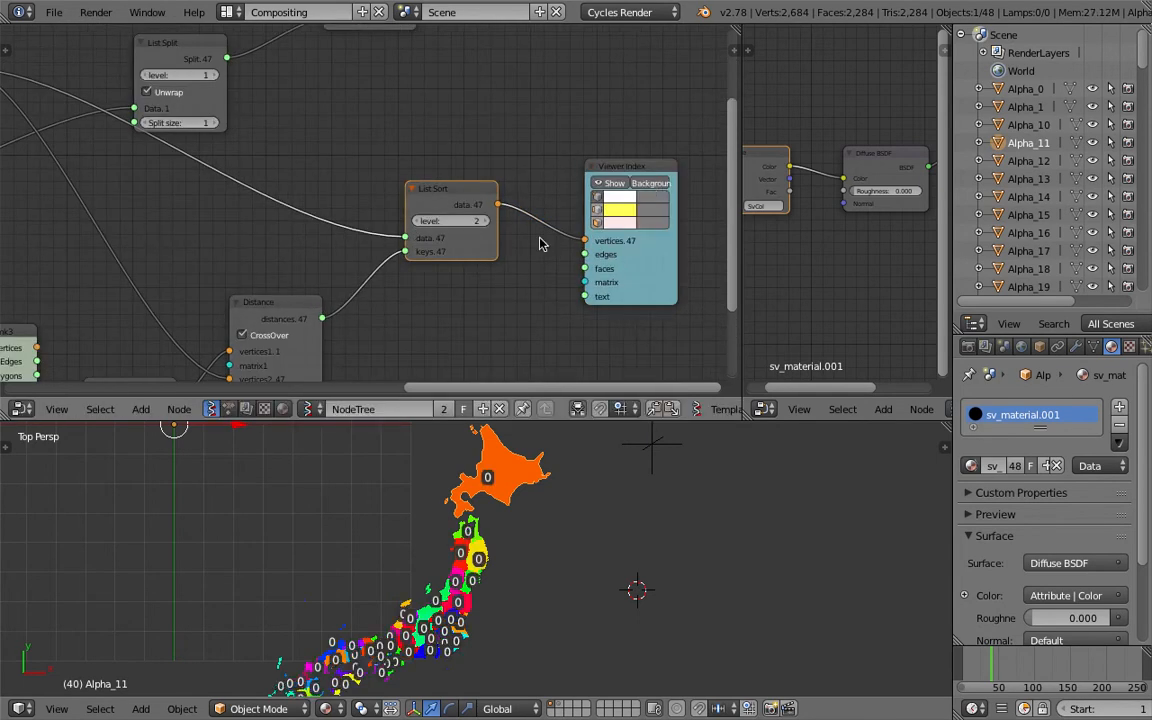
{"action": "left_click", "coordinate": [417, 219]}
{"action": "left_click", "coordinate": [485, 222]}
{"action": "left_click", "coordinate": [485, 222]}
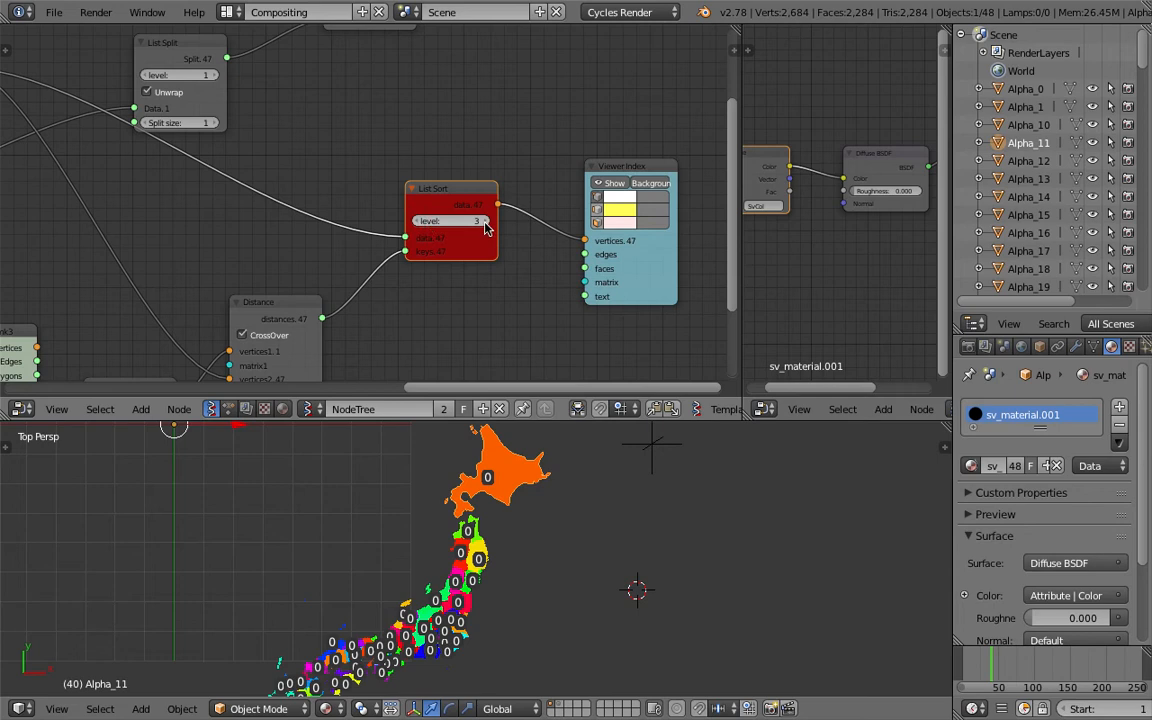
{"action": "left_click", "coordinate": [418, 222]}
Rearrange the nodes around the List Sort and Distance nodes and save the file
{"action": "middle_click_drag", "start_coordinate": [444, 227], "coordinate": [445, 207]}
{"action": "middle_click_drag", "start_coordinate": [329, 267], "coordinate": [324, 243]}
{"action": "left_click_drag", "start_coordinate": [292, 254], "coordinate": [280, 250]}
{"action": "middle_click_drag", "start_coordinate": [292, 234], "coordinate": [316, 273]}
{"action": "scroll", "coordinate": [293, 250], "scroll_direction": "down", "scroll_amount": 2}
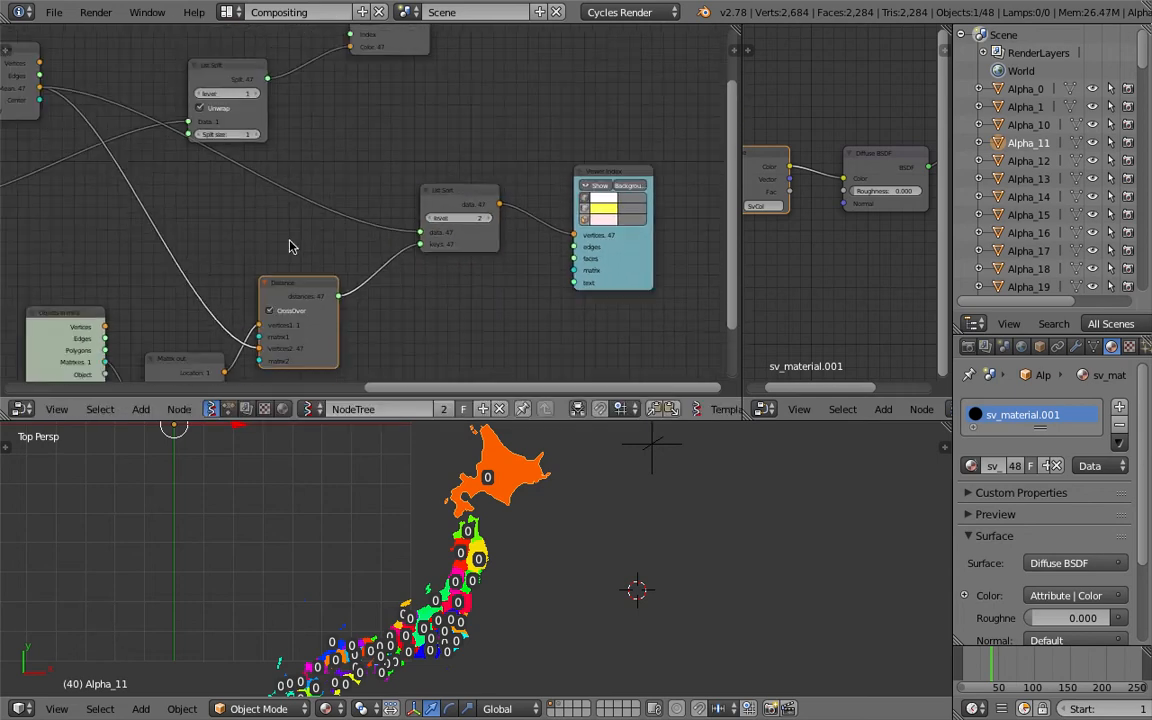
{"action": "middle_click_drag", "start_coordinate": [229, 100], "coordinate": [237, 118]}
{"action": "left_click_drag", "start_coordinate": [222, 82], "coordinate": [222, 52]}
{"action": "key", "text": "ctrl+s"}
{"action": "left_click", "coordinate": [223, 60]}
{"action": "middle_click_drag", "start_coordinate": [407, 196], "coordinate": [252, 182]}
{"action": "scroll", "coordinate": [252, 182], "scroll_direction": "up", "scroll_amount": 2}
{"action": "left_click", "coordinate": [503, 187]}
{"action": "left_click", "coordinate": [503, 187]}
{"action": "left_click", "coordinate": [503, 187]}
{"action": "left_click", "coordinate": [503, 187]}
{"action": "left_click", "coordinate": [503, 187]}
{"action": "left_click", "coordinate": [503, 187]}
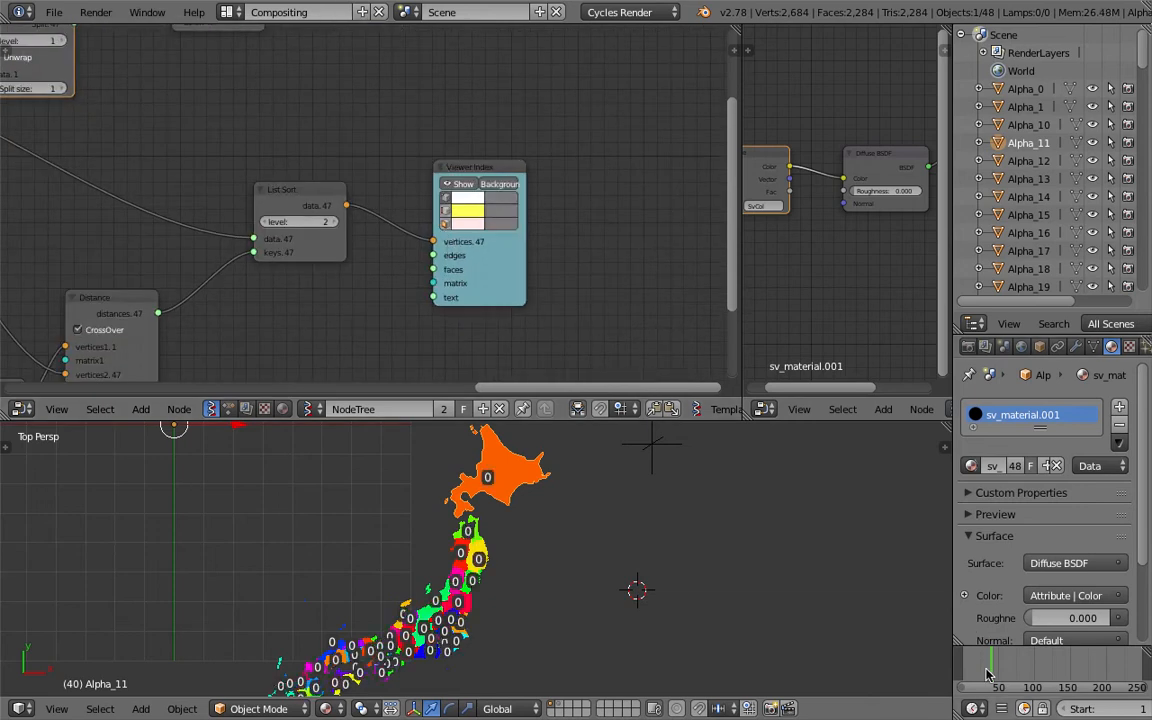
{"action": "key", "text": "ctrl+s"}
{"action": "left_click", "coordinate": [640, 548]}
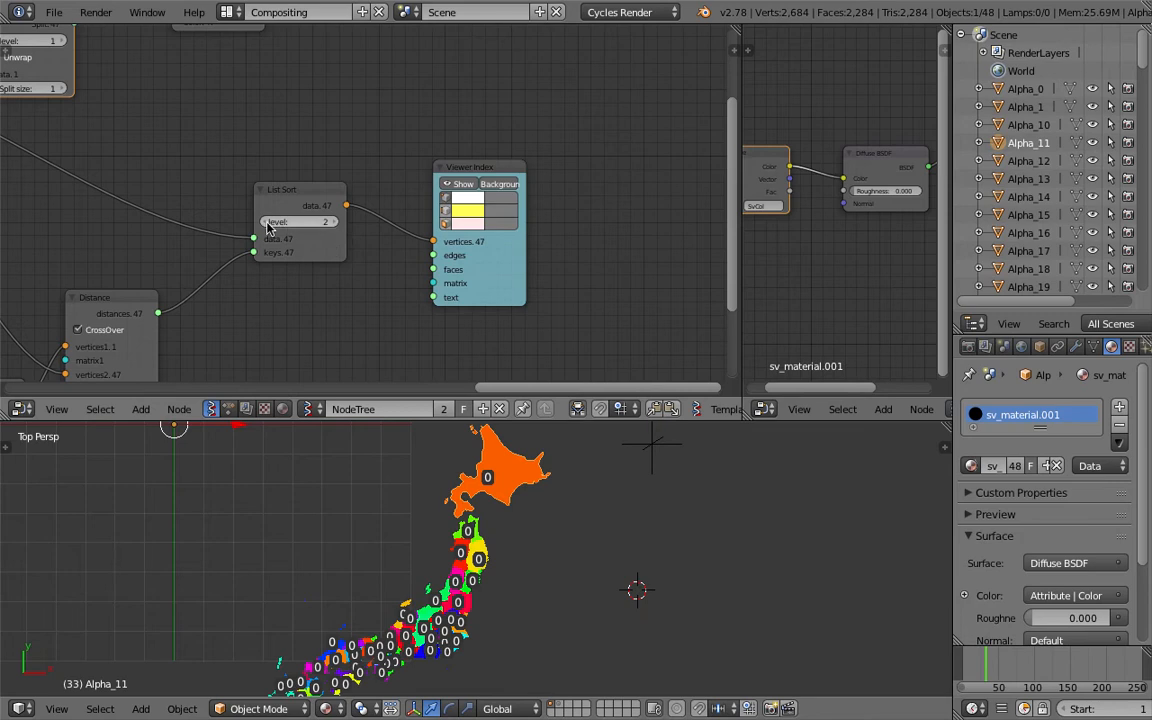
Set the List Sort level to 0
{"action": "left_click", "coordinate": [265, 223]}
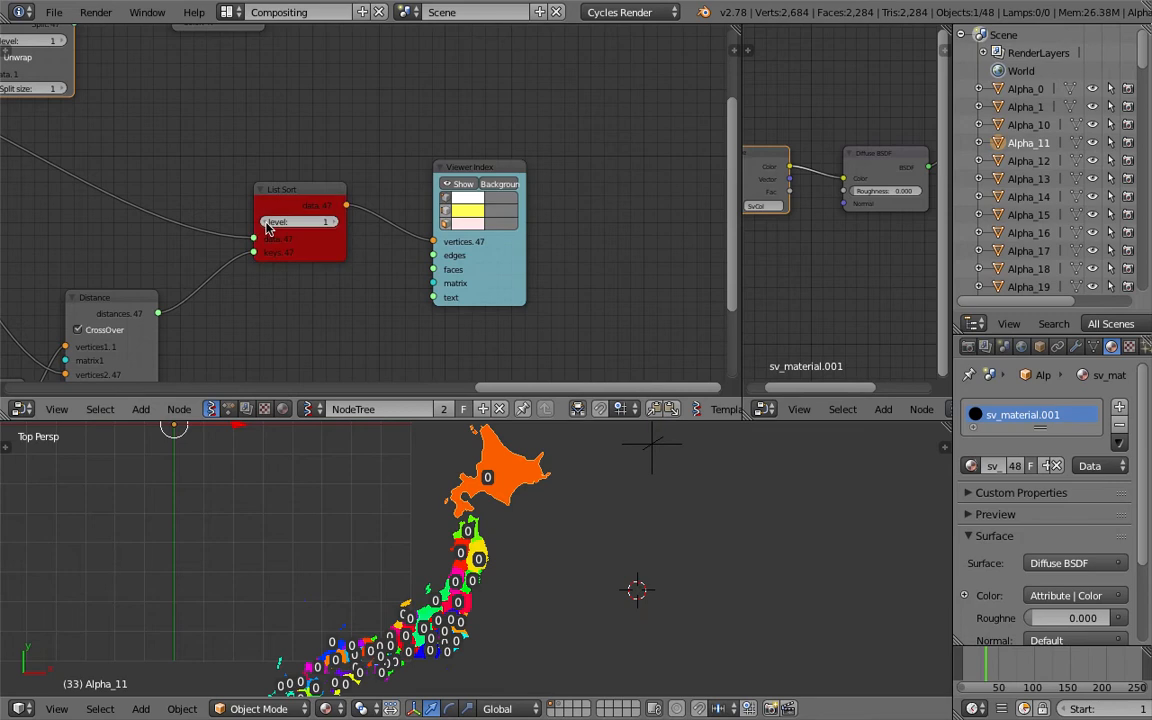
{"action": "left_click", "coordinate": [334, 223]}
{"action": "left_click", "coordinate": [334, 223]}
{"action": "left_click_drag", "start_coordinate": [289, 222], "coordinate": [268, 223]}
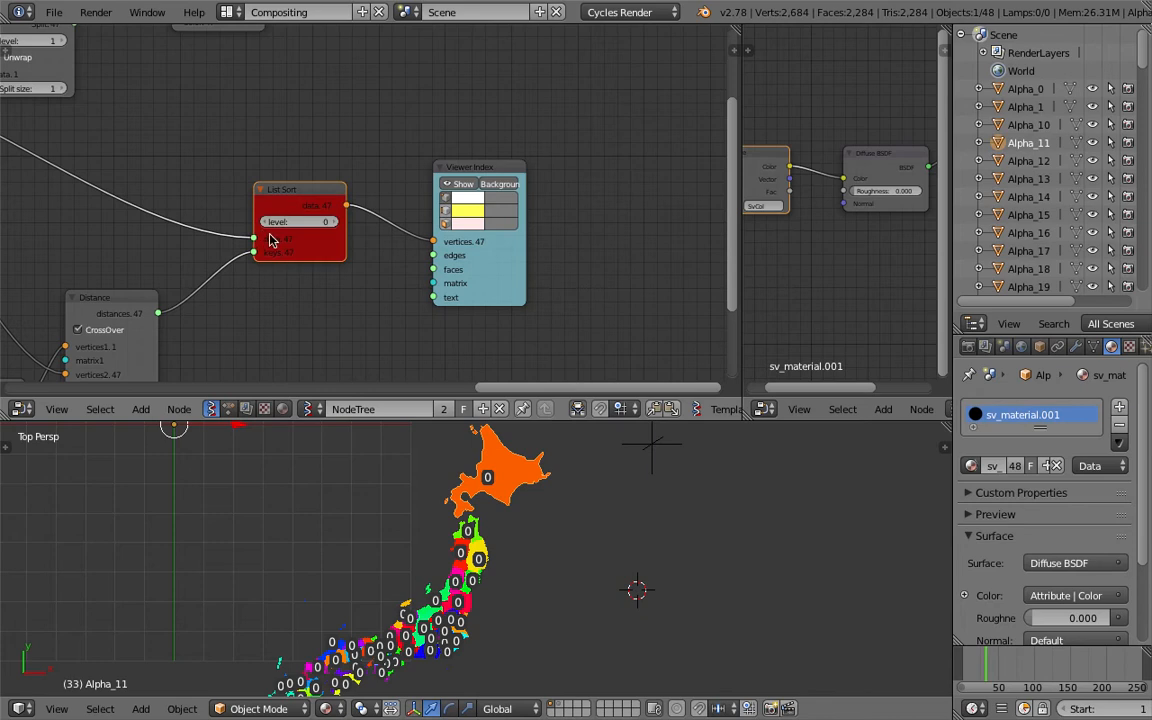
{"action": "middle_click_drag", "start_coordinate": [298, 242], "coordinate": [353, 246]}
{"action": "middle_click_drag", "start_coordinate": [353, 162], "coordinate": [441, 160]}
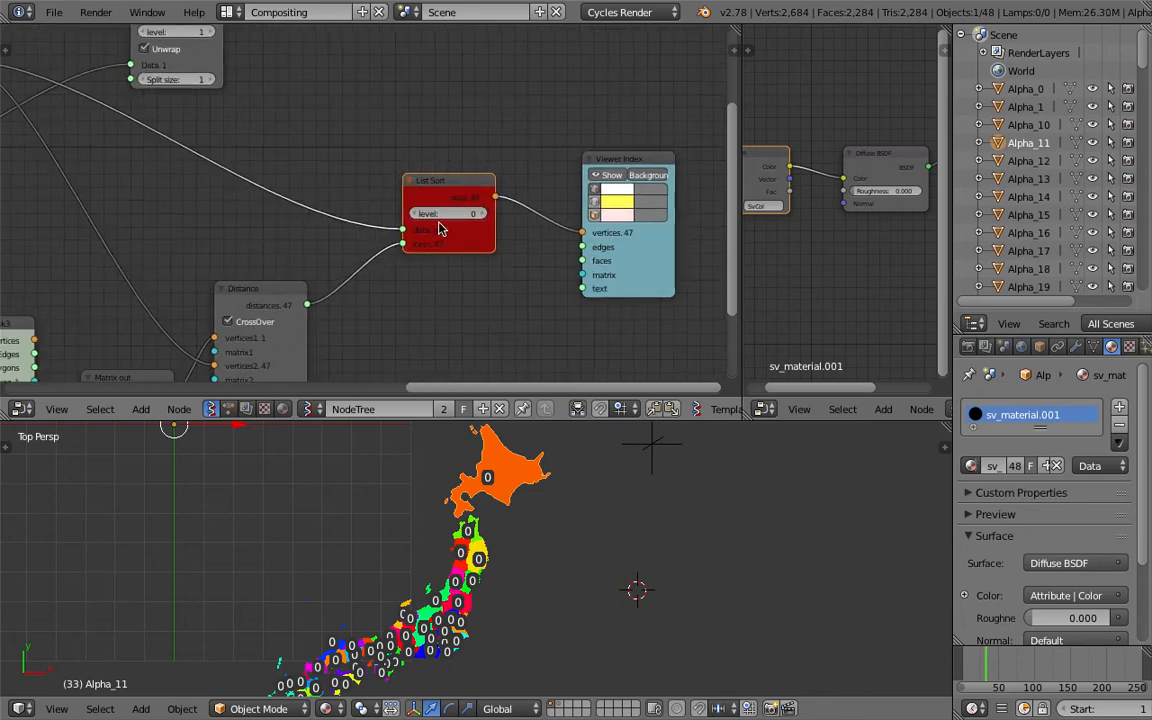
{"action": "key", "text": "ctrl+Left"}
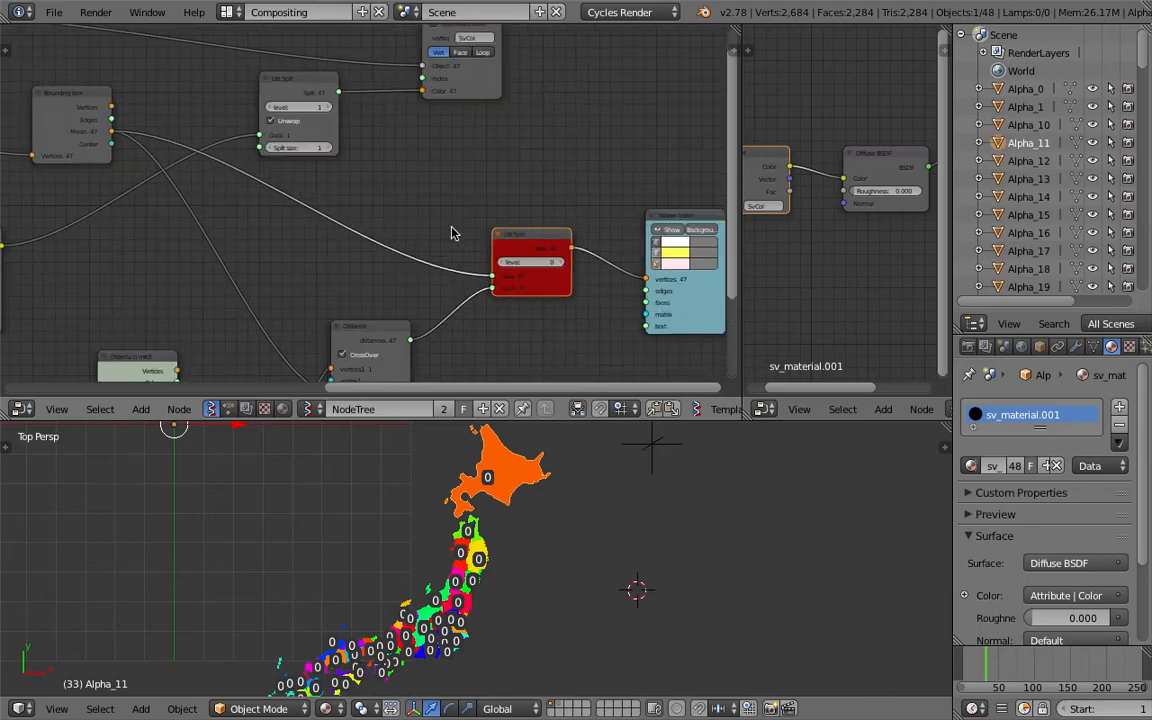
Rearrange the Objects in and Matrix out nodes below the Bounding box node
{"action": "left_click_drag", "start_coordinate": [540, 233], "coordinate": [553, 220]}
{"action": "middle_click_drag", "start_coordinate": [458, 204], "coordinate": [462, 204]}
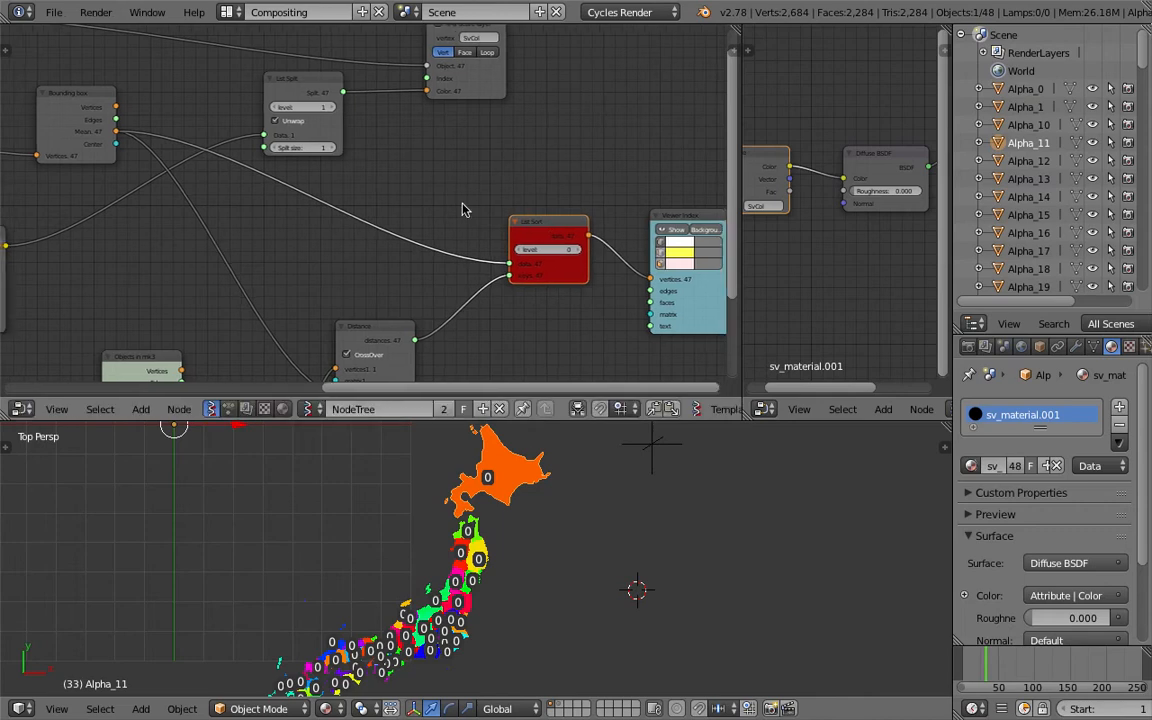
{"action": "scroll", "coordinate": [440, 190], "scroll_direction": "down", "scroll_amount": 5}
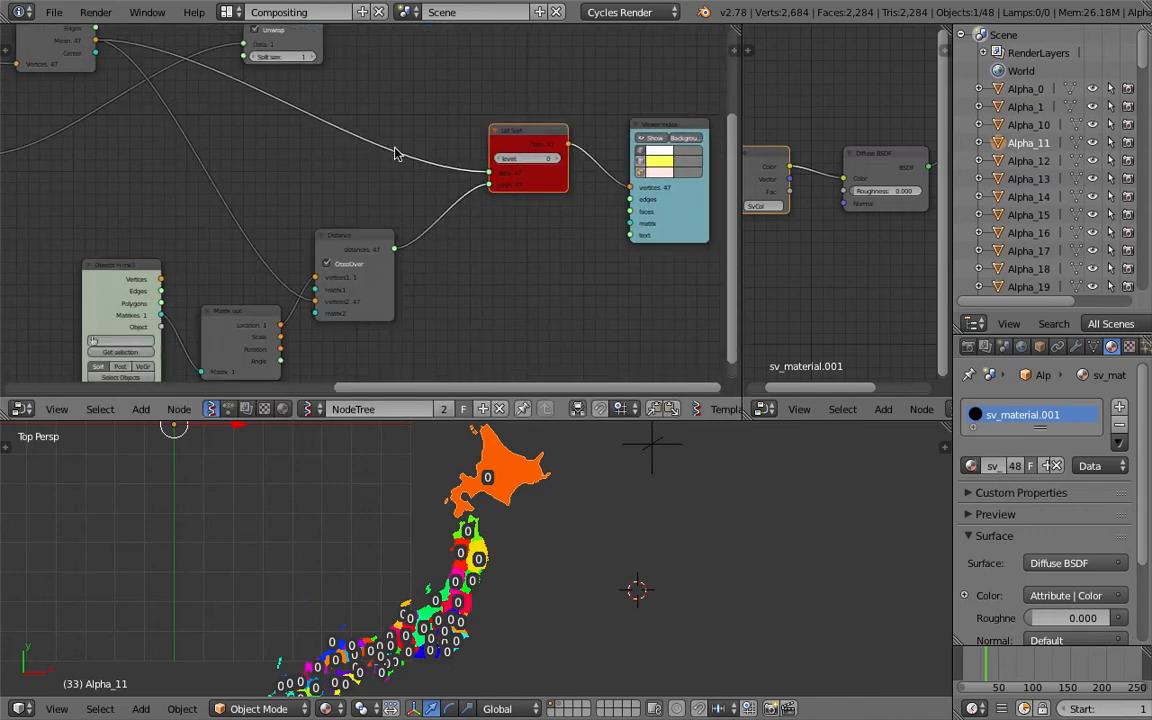
{"action": "middle_click_drag", "start_coordinate": [381, 193], "coordinate": [379, 200]}
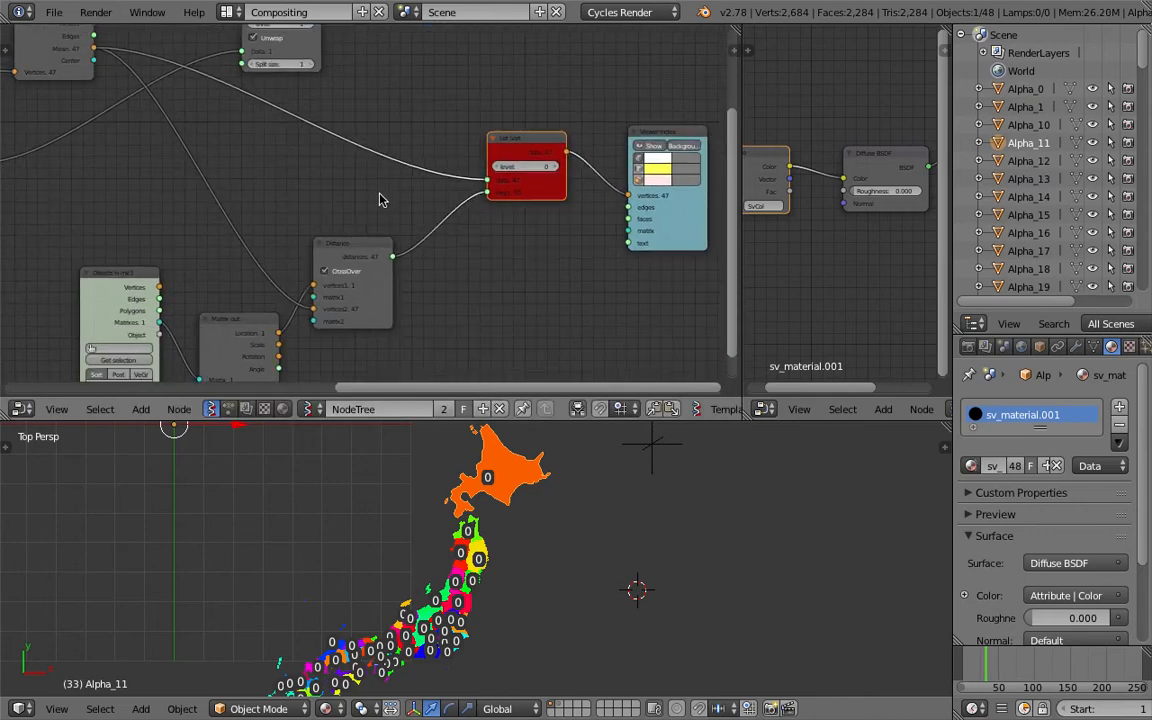
{"action": "middle_click_drag", "start_coordinate": [143, 281], "coordinate": [219, 182]}
{"action": "left_click_drag", "start_coordinate": [183, 176], "coordinate": [122, 197]}
{"action": "left_click_drag", "start_coordinate": [297, 217], "coordinate": [233, 194]}
{"action": "middle_click_drag", "start_coordinate": [268, 181], "coordinate": [229, 255]}
{"action": "middle_click_drag", "start_coordinate": [398, 127], "coordinate": [370, 195]}
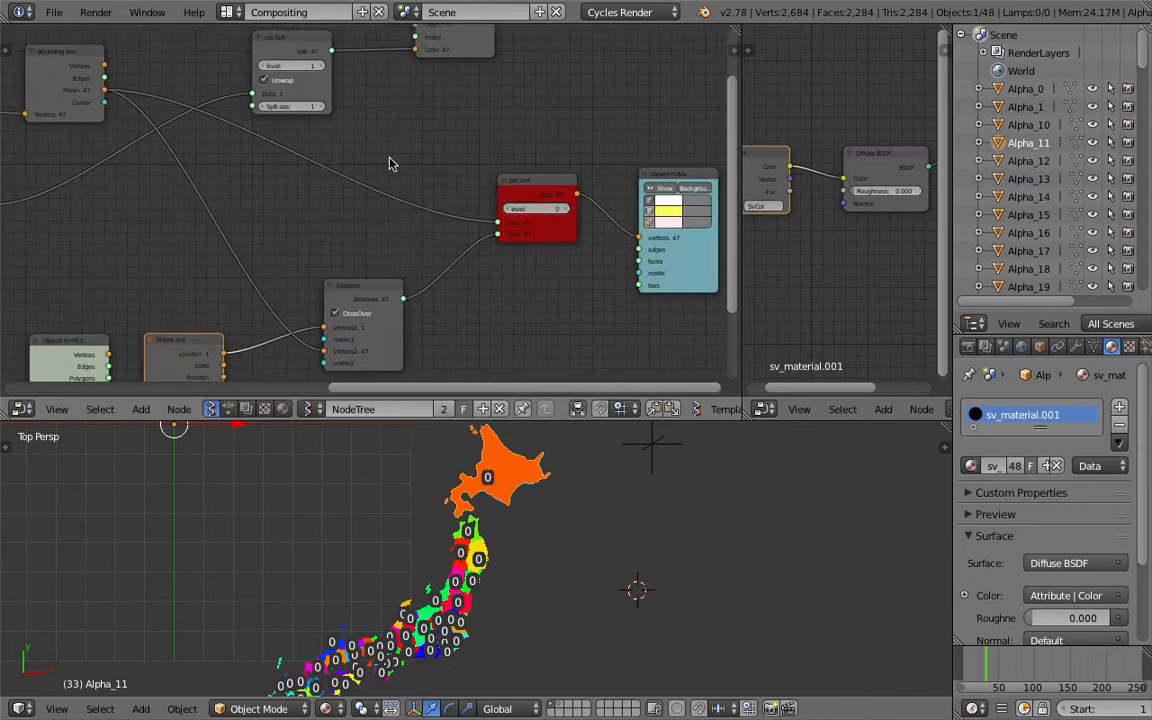
{"action": "key", "text": "space"}
{"action": "type", "text": "list j"}
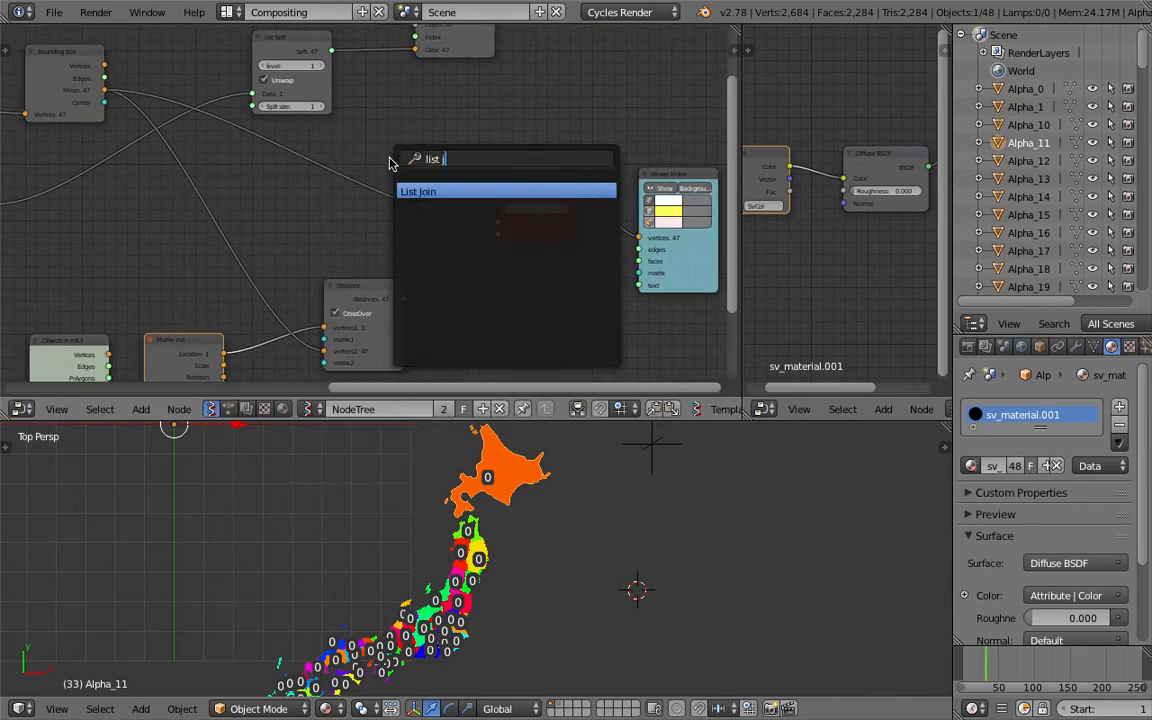
{"action": "key", "text": "Return"}
{"action": "left_click", "coordinate": [374, 161]}
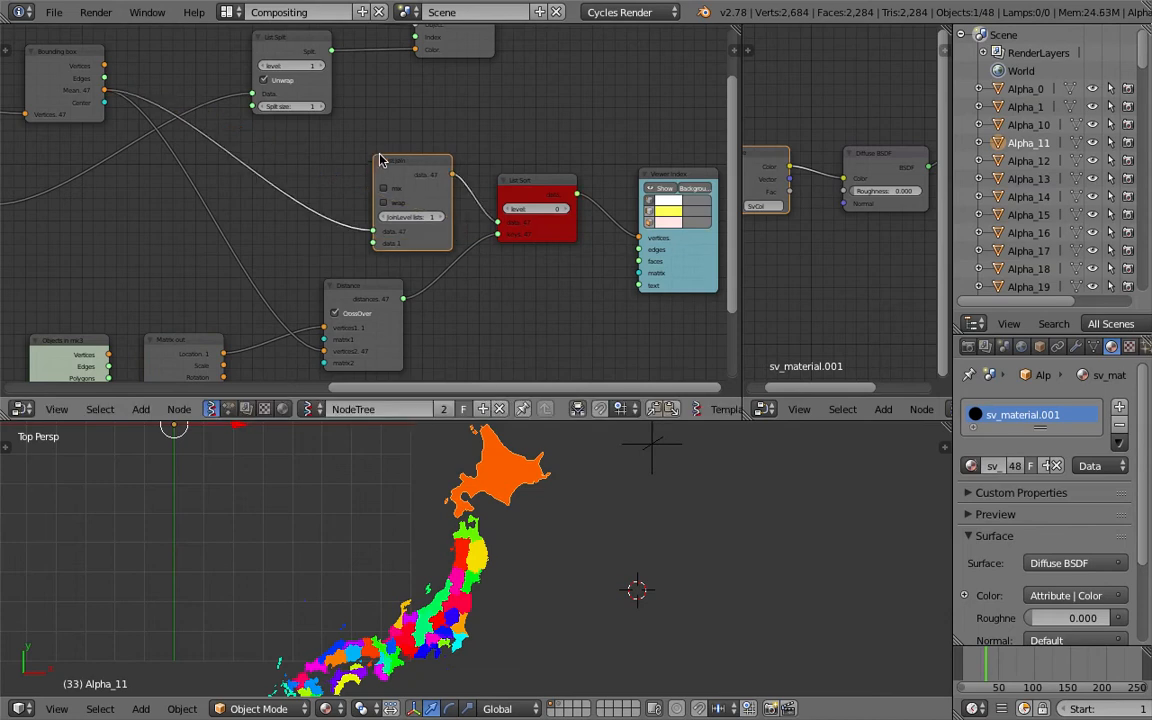
{"action": "left_click", "coordinate": [443, 218]}
{"action": "left_click", "coordinate": [386, 216]}
{"action": "left_click", "coordinate": [391, 204]}
{"action": "left_click", "coordinate": [391, 191]}
{"action": "left_click", "coordinate": [428, 218]}
{"action": "left_click", "coordinate": [397, 203]}
{"action": "left_click", "coordinate": [509, 208]}
{"action": "scroll", "coordinate": [550, 213], "scroll_direction": "up", "scroll_amount": 2}
{"action": "middle_click_drag", "start_coordinate": [550, 213], "coordinate": [461, 222]}
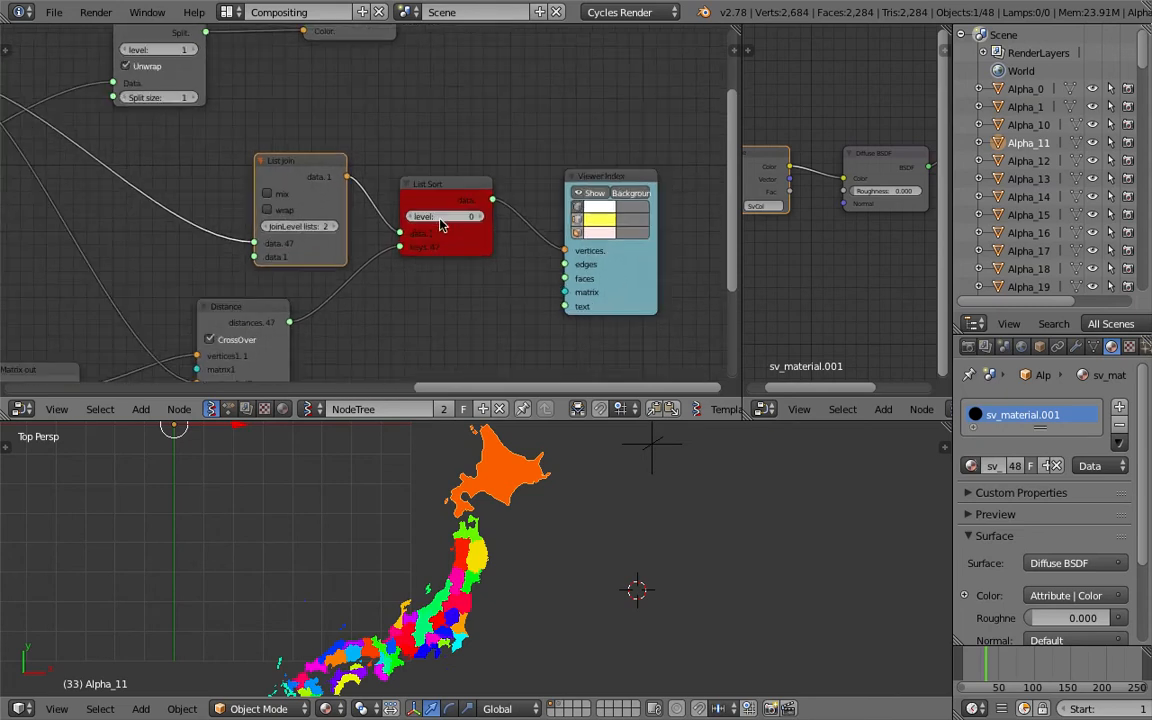
{"action": "scroll", "coordinate": [232, 176], "scroll_direction": "down", "scroll_amount": 2}
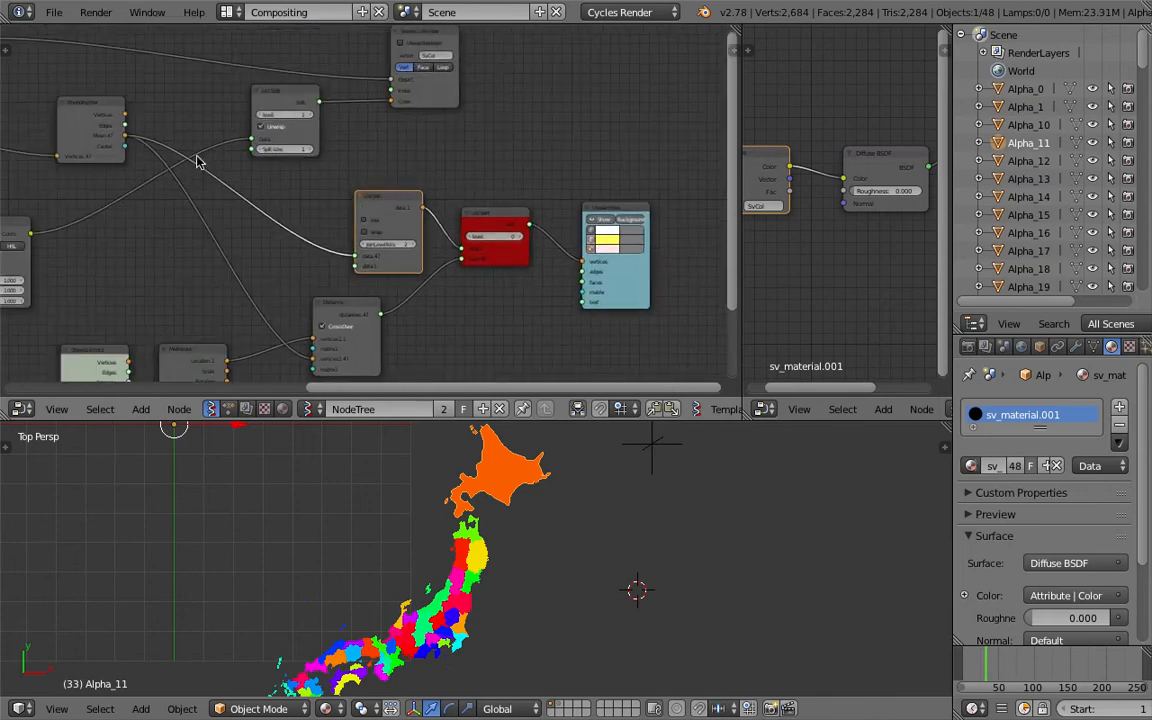
{"action": "left_click_drag", "start_coordinate": [127, 136], "coordinate": [463, 248]}
{"action": "key", "text": "x"}
Move the Distance node up and save the file
{"action": "middle_click_drag", "start_coordinate": [355, 325], "coordinate": [350, 268]}
{"action": "key", "text": "ctrl+s"}
{"action": "left_click", "coordinate": [351, 267]}
{"action": "left_click", "coordinate": [336, 269]}
{"action": "key", "text": "ctrl+s"}
{"action": "left_click", "coordinate": [345, 238]}
{"action": "scroll", "coordinate": [360, 252], "scroll_direction": "up", "scroll_amount": 2}
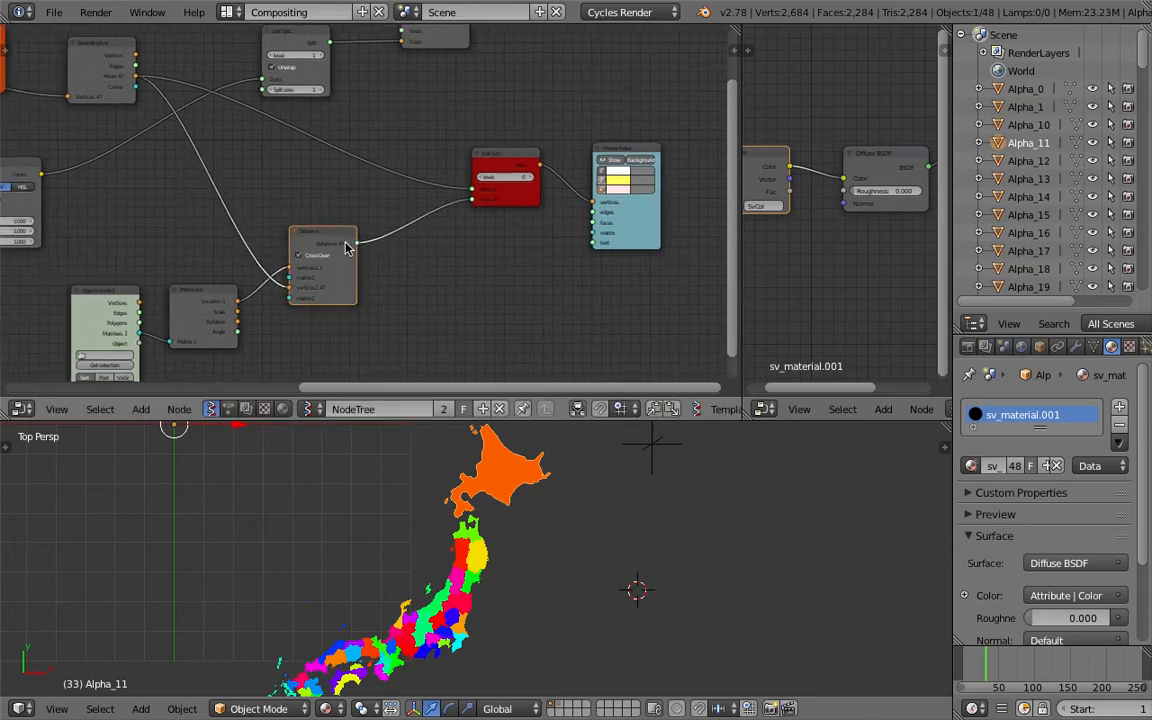
Set the List Sort level to 3 and save the file
{"action": "left_click_drag", "start_coordinate": [544, 147], "coordinate": [552, 139]}
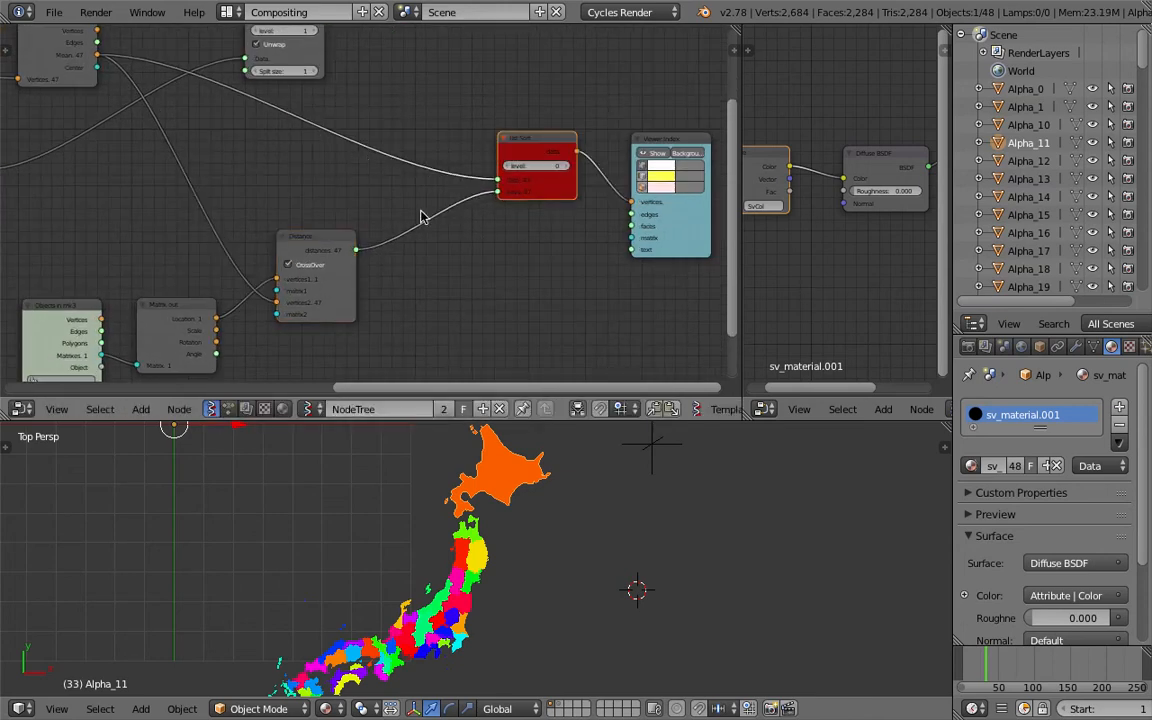
{"action": "middle_click_drag", "start_coordinate": [441, 202], "coordinate": [370, 210]}
{"action": "left_click", "coordinate": [494, 173]}
{"action": "left_click", "coordinate": [494, 173]}
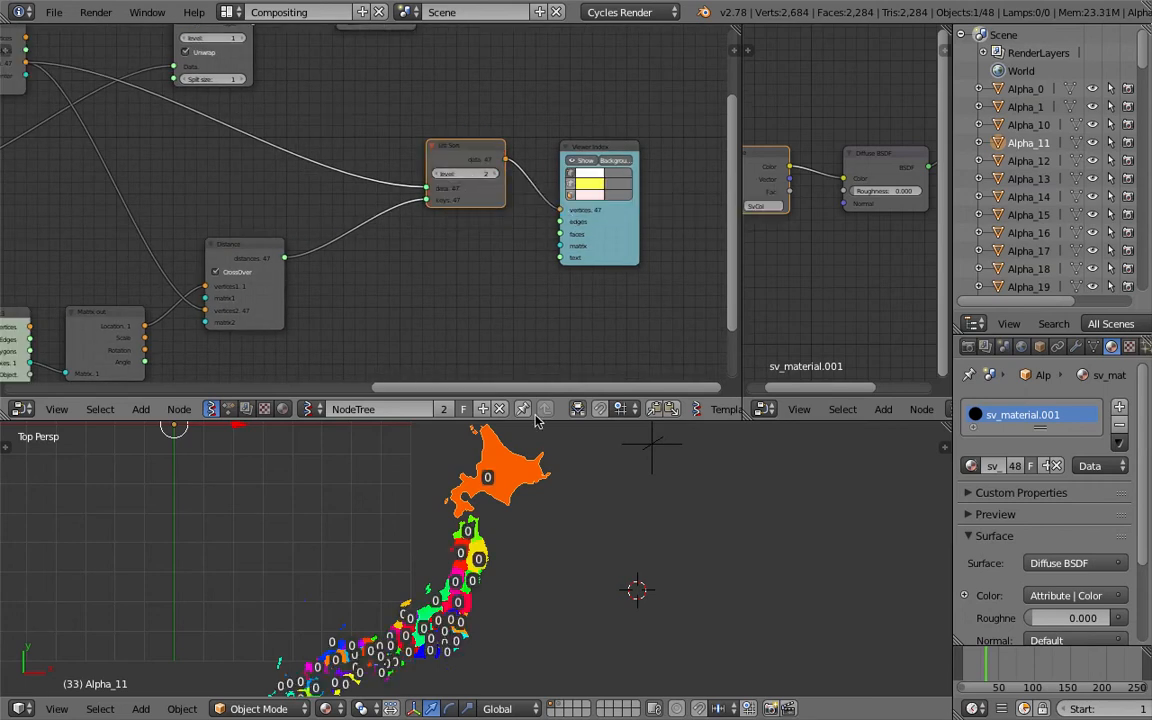
{"action": "scroll", "coordinate": [514, 571], "scroll_direction": "up", "scroll_amount": 2}
{"action": "key", "text": "ctrl+s"}
{"action": "left_click", "coordinate": [494, 173]}
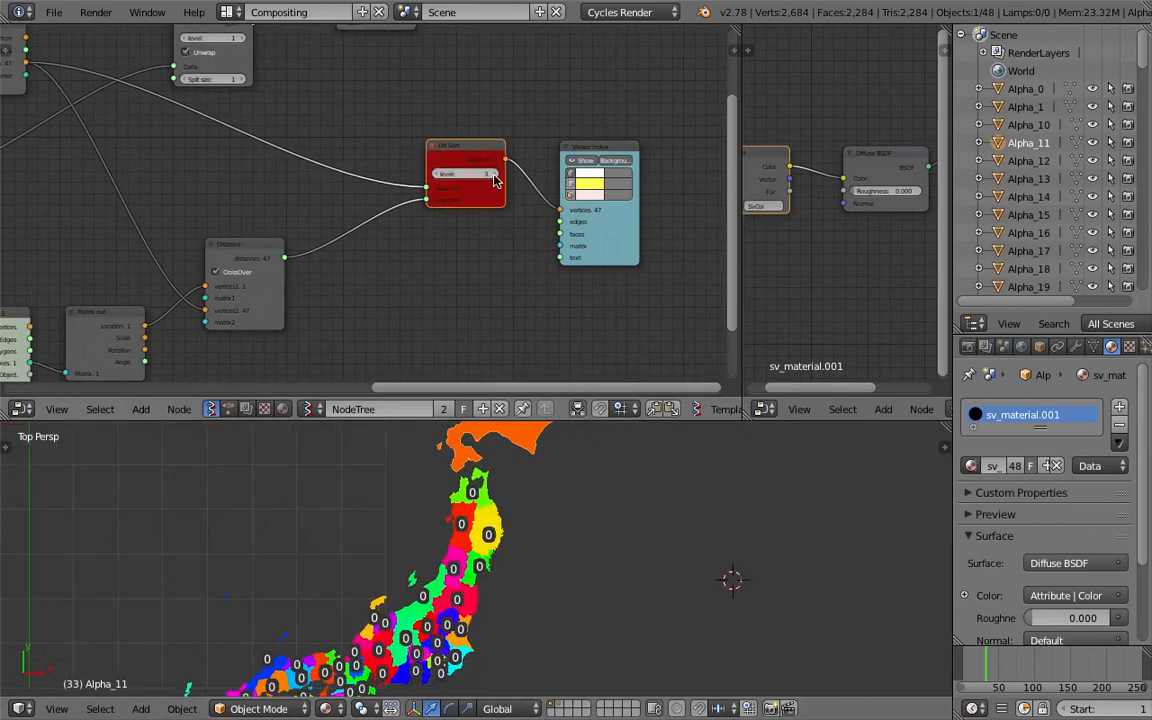
{"action": "key", "text": "ctrl+s"}
Move the List Sort and Viewer Index nodes to open space between the Distance and List Sort nodes
{"action": "left_click", "coordinate": [618, 160]}
{"action": "left_click", "coordinate": [617, 160]}
{"action": "left_click", "coordinate": [617, 160]}
{"action": "left_click", "coordinate": [617, 160]}
{"action": "left_click", "coordinate": [573, 173]}
{"action": "left_click", "coordinate": [573, 176]}
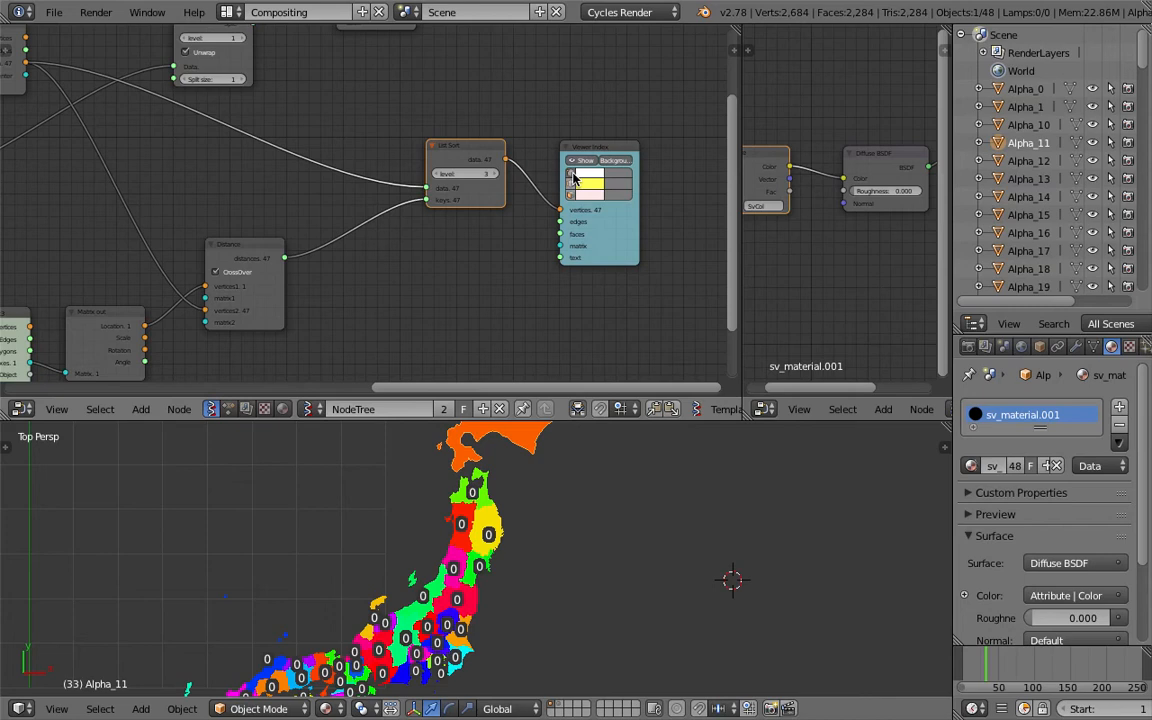
{"action": "middle_click_drag", "start_coordinate": [412, 143], "coordinate": [452, 199]}
{"action": "left_click_drag", "start_coordinate": [493, 204], "coordinate": [501, 229]}
{"action": "middle_click_drag", "start_coordinate": [414, 209], "coordinate": [399, 119]}
{"action": "scroll", "coordinate": [428, 203], "scroll_direction": "up", "scroll_amount": 1}
{"action": "left_click_drag", "start_coordinate": [482, 152], "coordinate": [493, 115]}
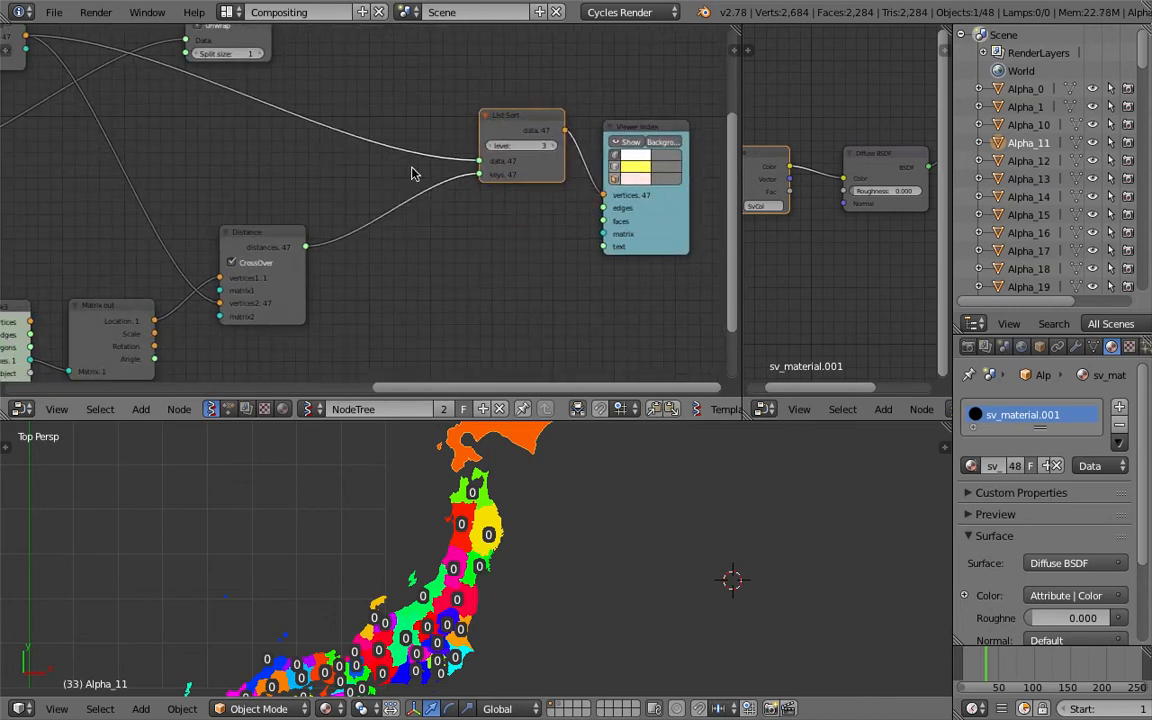
Insert a List Join node between the Distance output and the List Sort keys input, with join level 2
{"action": "key", "text": "space"}
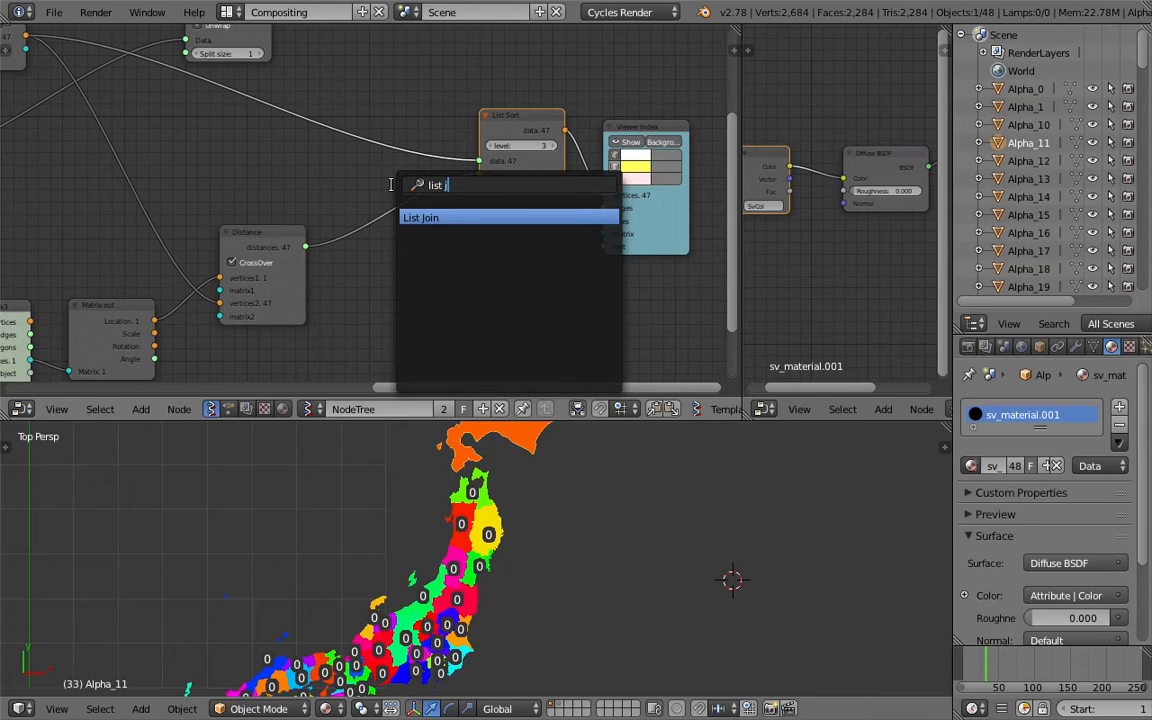
{"action": "key", "text": "Return"}
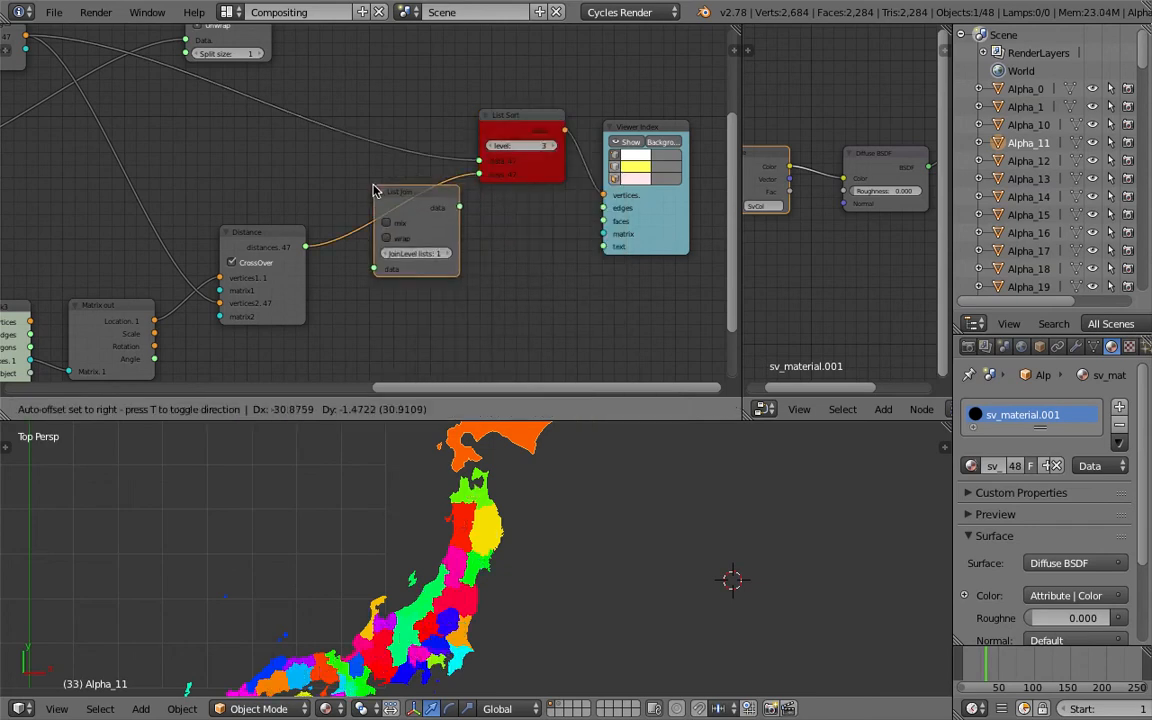
{"action": "left_click", "coordinate": [374, 190]}
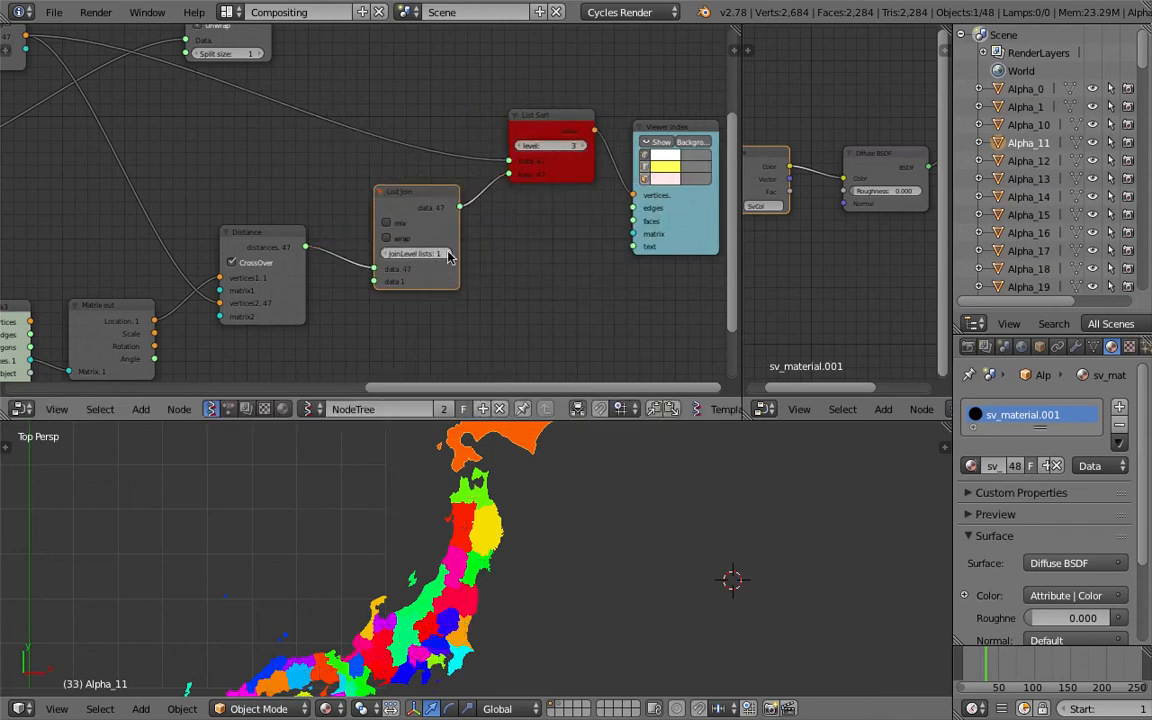
{"action": "left_click", "coordinate": [449, 254]}
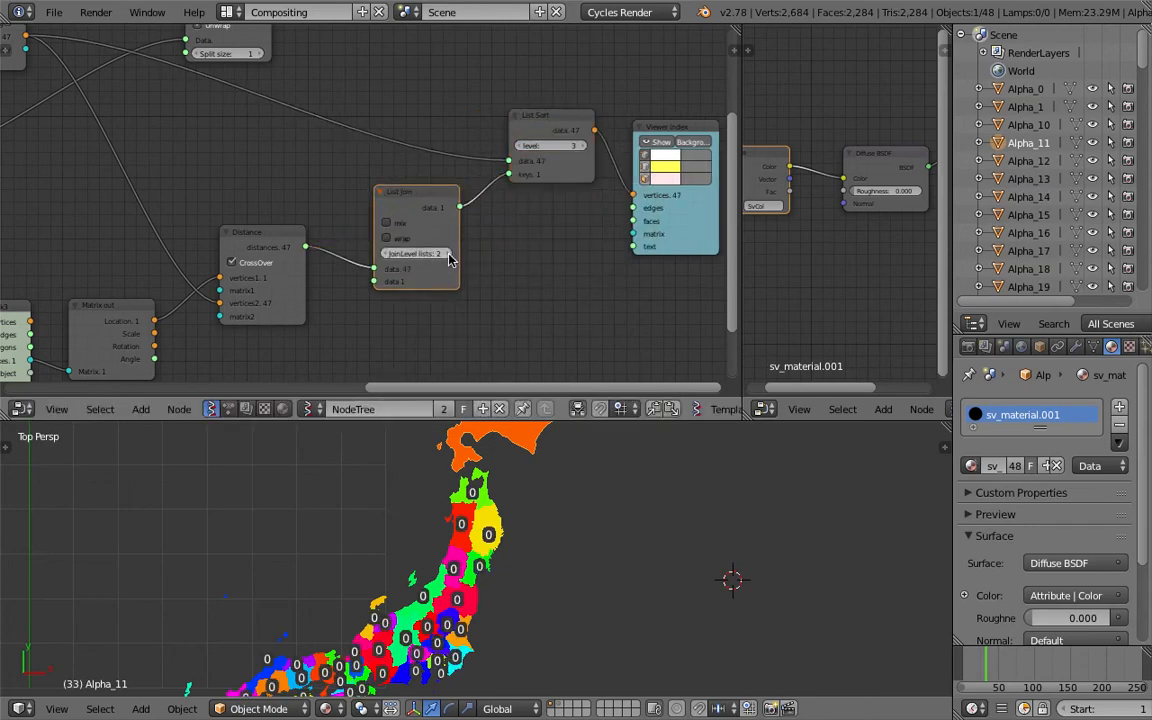
{"action": "left_click", "coordinate": [399, 225]}
Try lowering the List Sort level to 2 and the List Join join level to 1
{"action": "left_click", "coordinate": [519, 146]}
{"action": "left_click", "coordinate": [519, 146]}
{"action": "left_click", "coordinate": [582, 146]}
{"action": "left_click", "coordinate": [582, 146]}
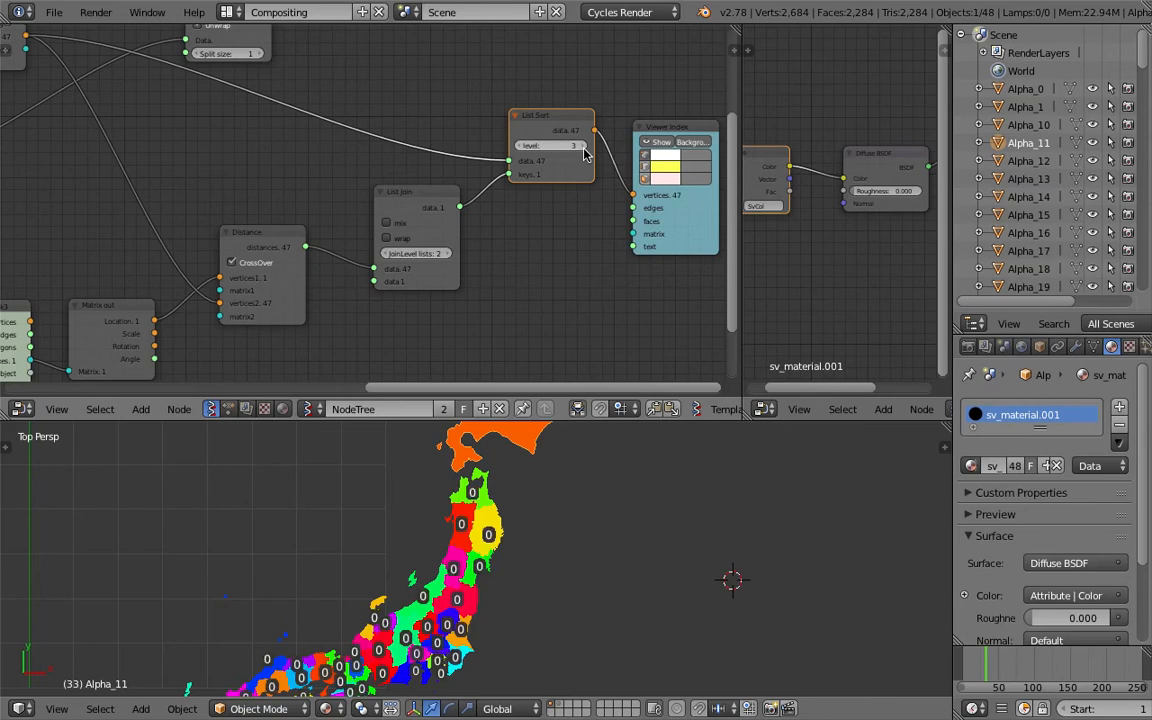
{"action": "left_click", "coordinate": [388, 253]}
{"action": "left_click", "coordinate": [519, 146]}
{"action": "left_click", "coordinate": [519, 146]}
{"action": "left_click", "coordinate": [580, 146]}
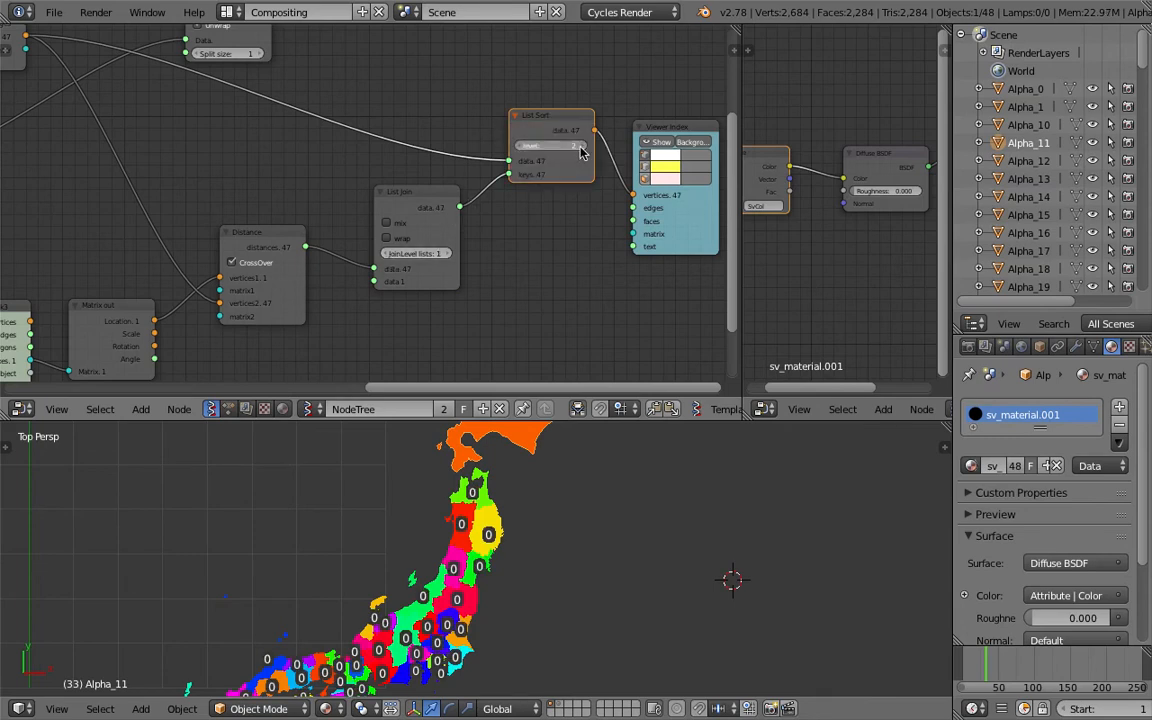
Try toggling the List Join mix and wrap options and raising its join level, moving the Distance node aside
{"action": "left_click", "coordinate": [404, 240]}
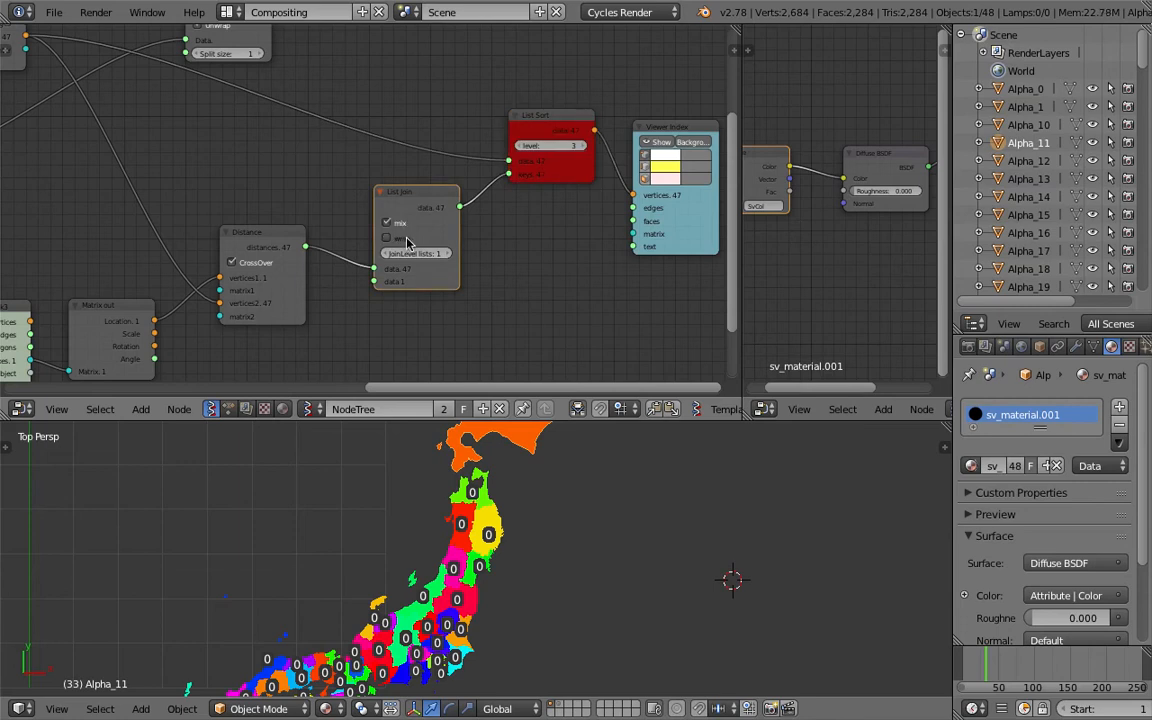
{"action": "left_click", "coordinate": [448, 254]}
{"action": "scroll", "coordinate": [461, 254], "scroll_direction": "down", "scroll_amount": 1}
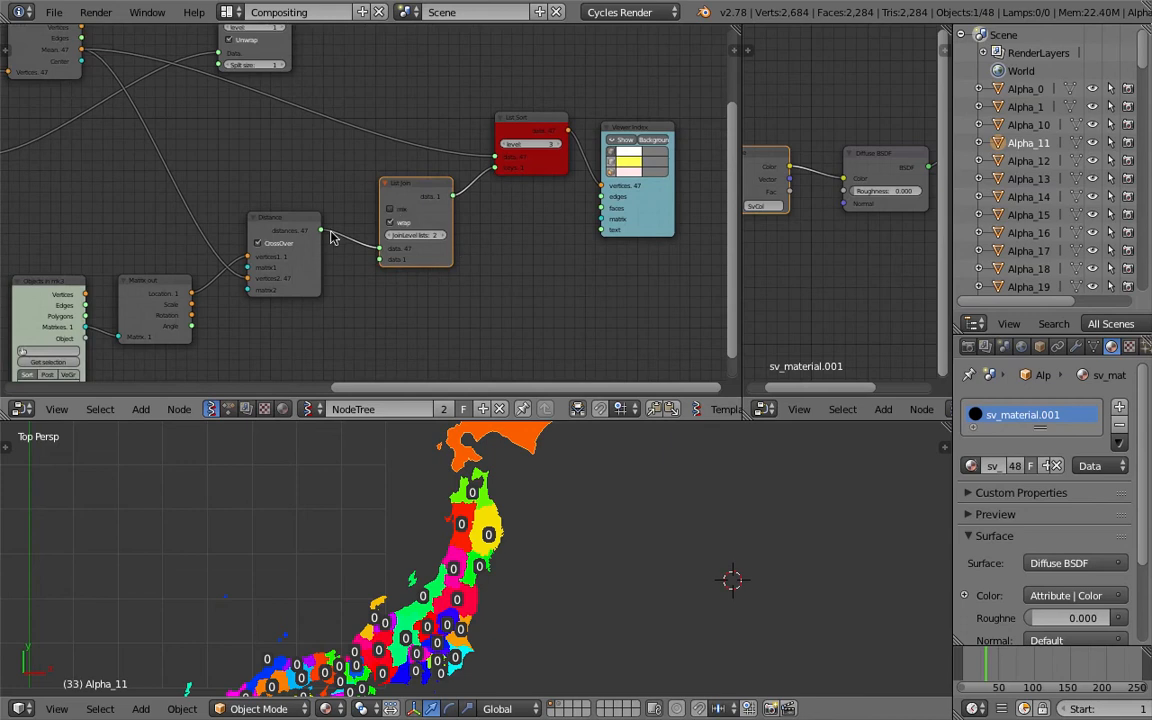
{"action": "left_click_drag", "start_coordinate": [284, 222], "coordinate": [272, 235]}
{"action": "left_click", "coordinate": [390, 222]}
{"action": "left_click", "coordinate": [390, 222]}
{"action": "left_click", "coordinate": [390, 222]}
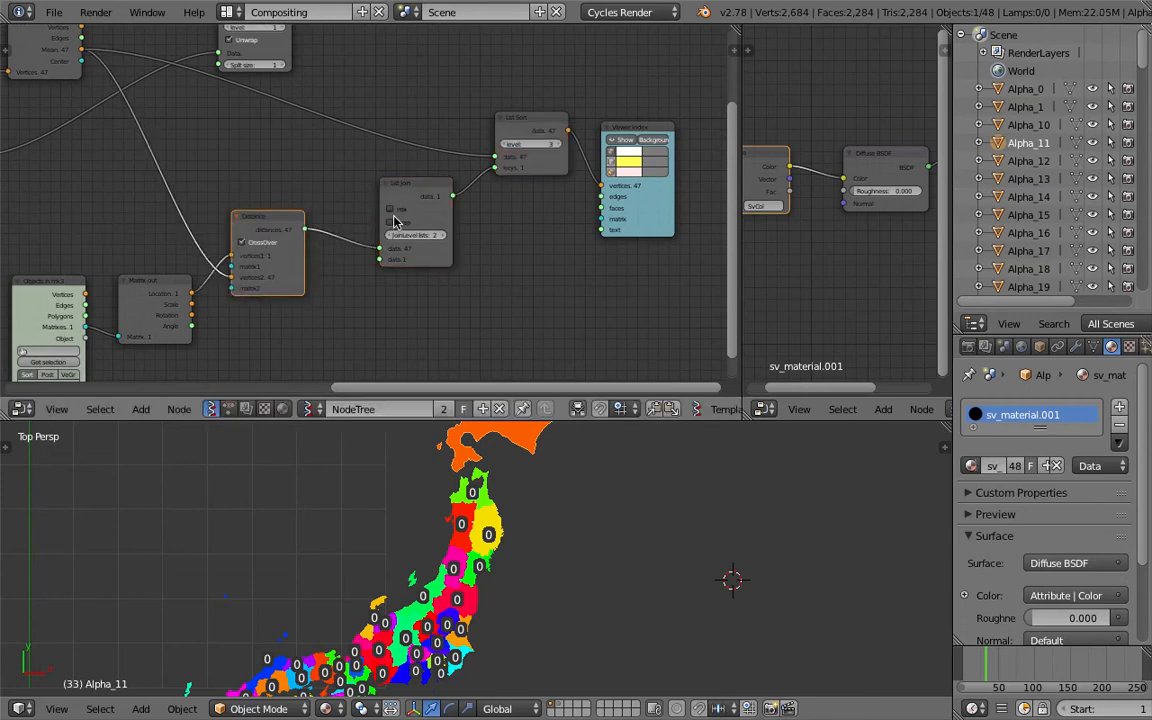
{"action": "left_click", "coordinate": [390, 235]}
{"action": "middle_click_drag", "start_coordinate": [458, 203], "coordinate": [387, 182]}
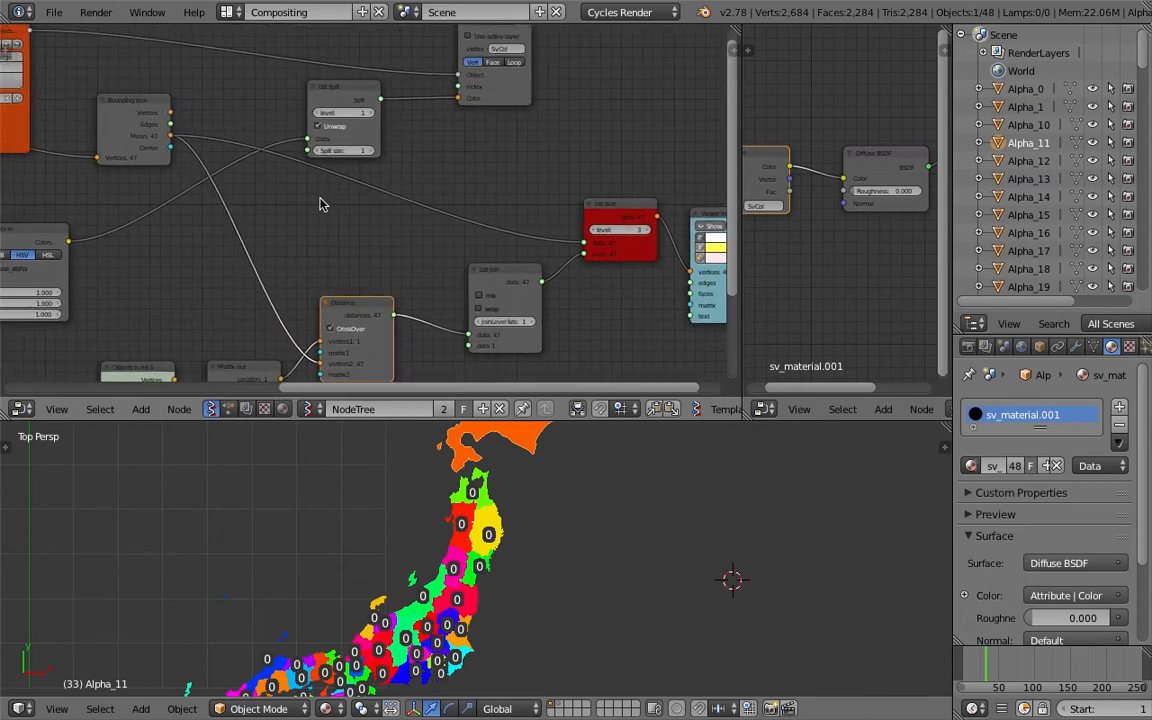
{"action": "scroll", "coordinate": [340, 196], "scroll_direction": "down", "scroll_amount": 2}
{"action": "middle_click_drag", "start_coordinate": [550, 499], "coordinate": [445, 428]}
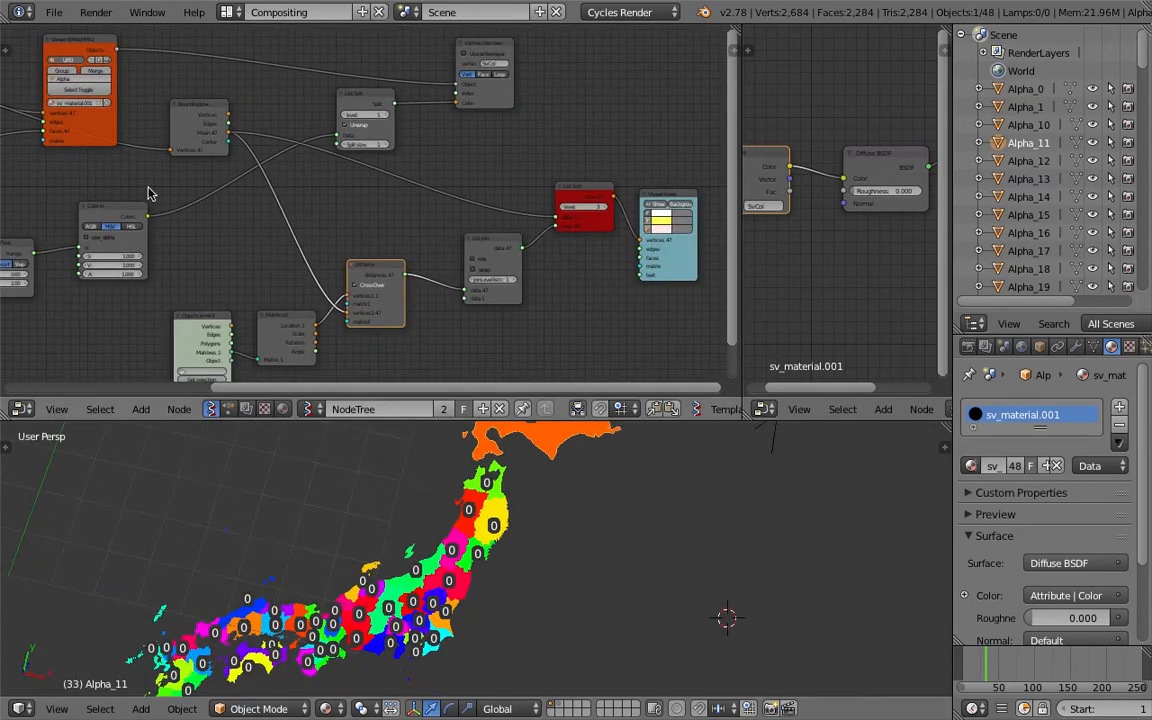
Open map_vis_basic_010.blend from the BLENDER_20170301 folder on the Desktop
{"action": "left_click", "coordinate": [52, 14]}
{"action": "mouse_move", "coordinate": [120, 78]}
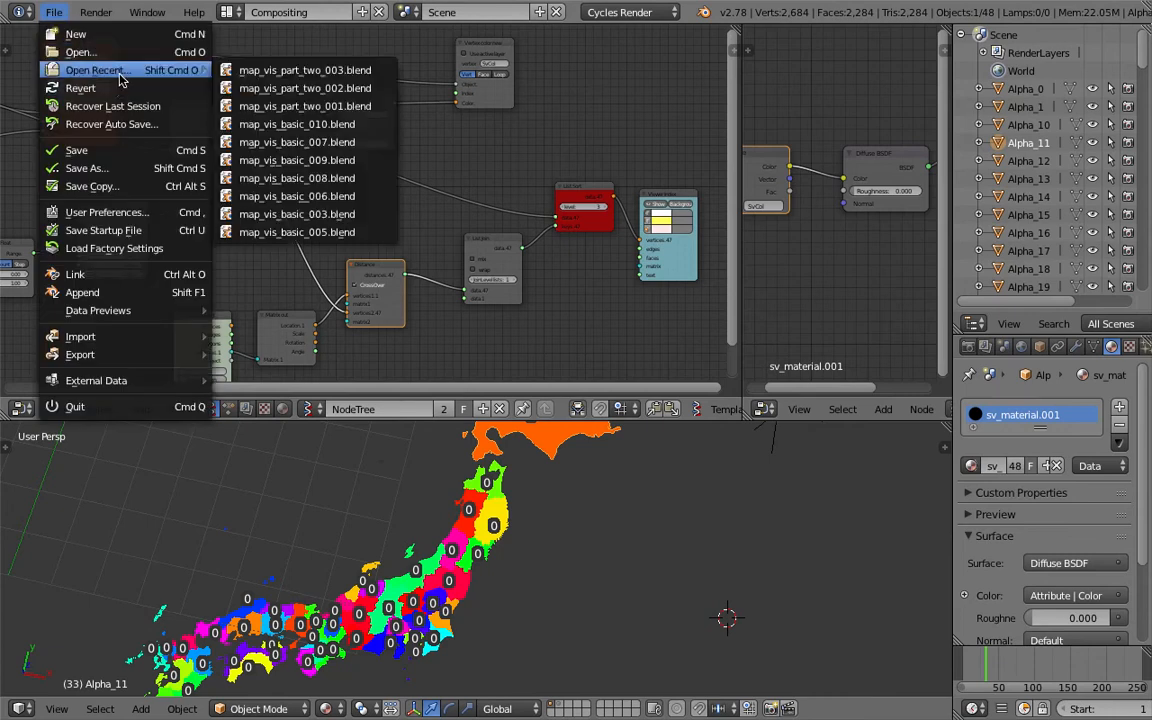
{"action": "left_click", "coordinate": [349, 130]}
{"action": "left_click", "coordinate": [53, 12]}
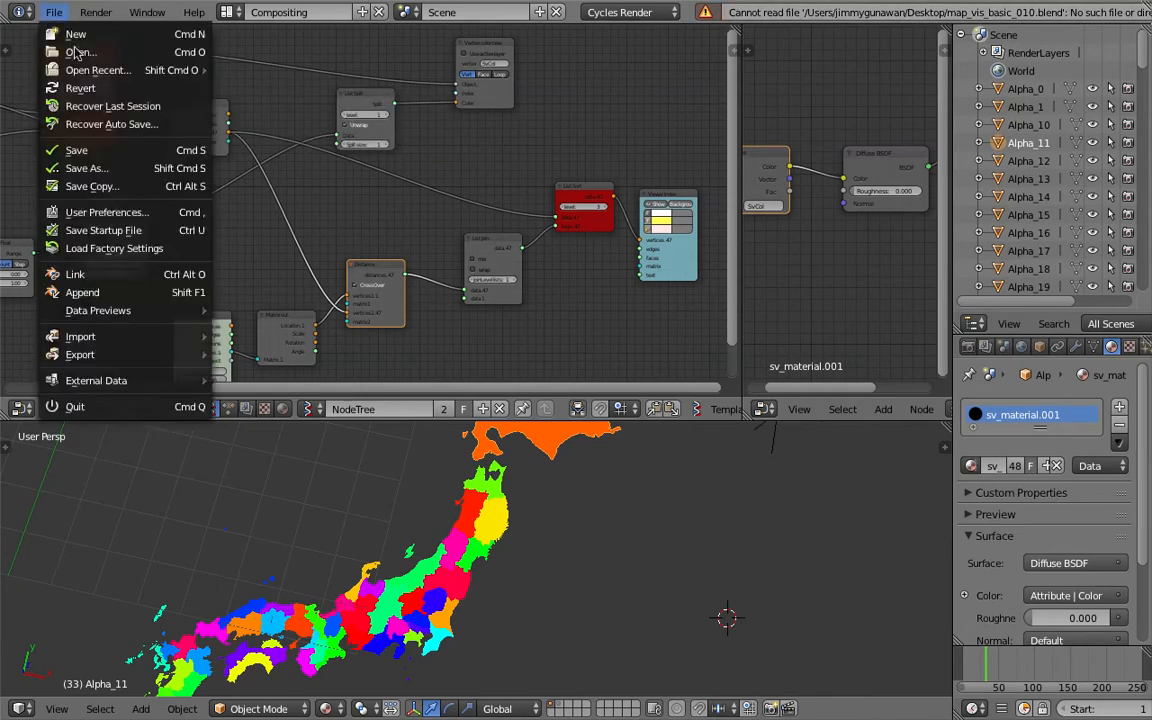
{"action": "left_click", "coordinate": [80, 52]}
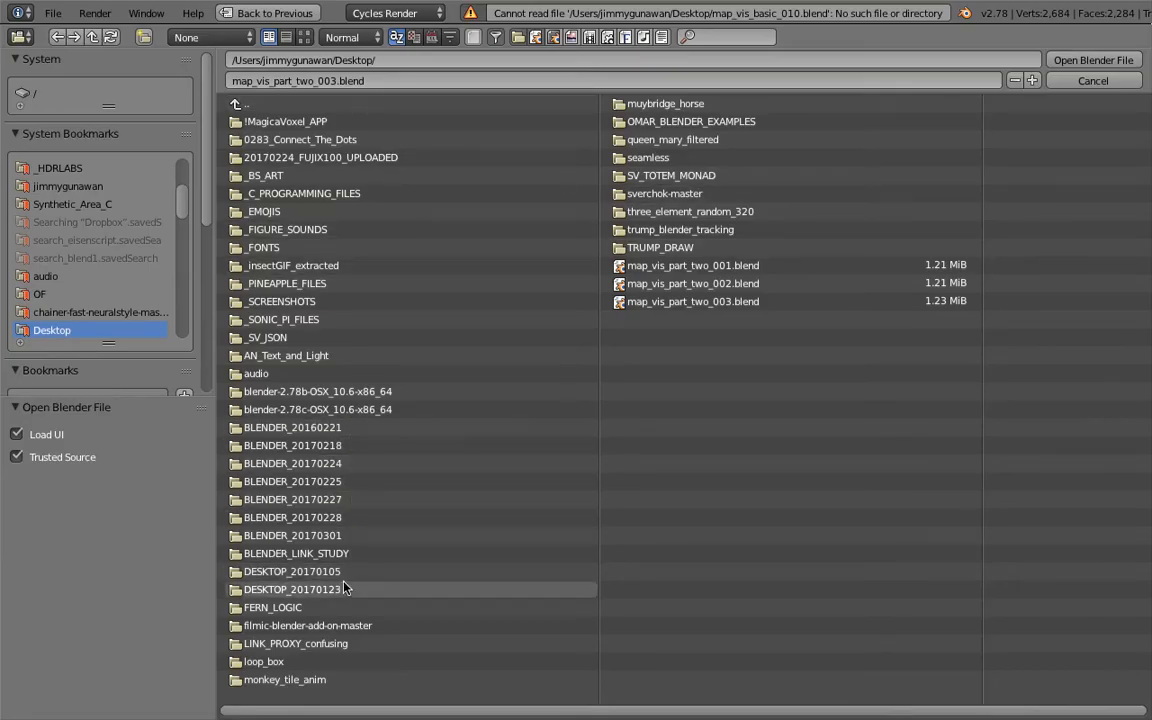
{"action": "left_click", "coordinate": [360, 536]}
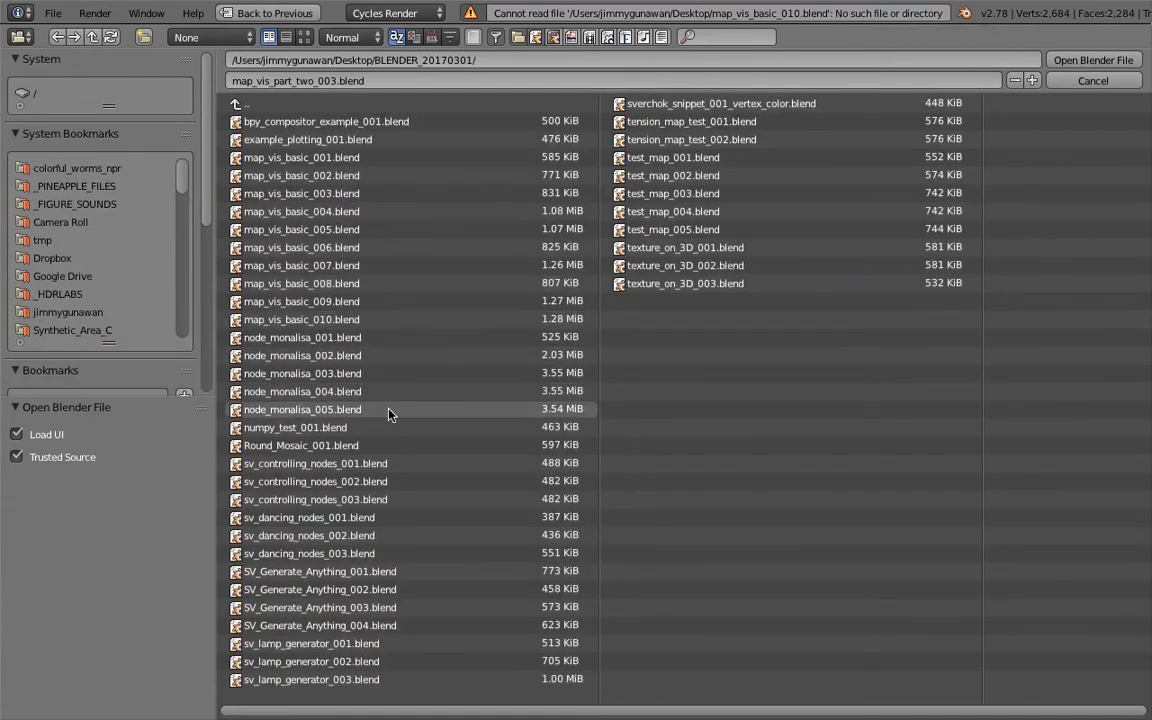
{"action": "double_click", "coordinate": [371, 320]}
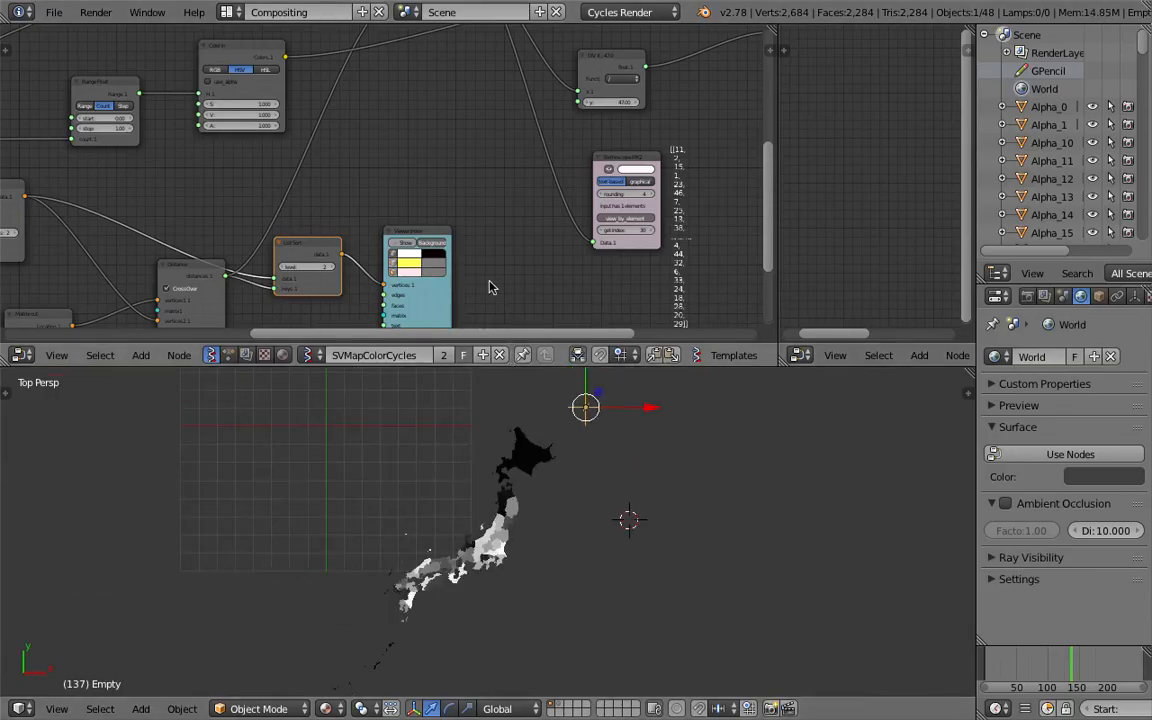
Save the opened file as map_vis_basic_011.blend in the same folder
{"action": "middle_click_drag", "start_coordinate": [490, 282], "coordinate": [498, 259]}
{"action": "left_click_drag", "start_coordinate": [772, 30], "coordinate": [918, 44]}
{"action": "middle_click_drag", "start_coordinate": [498, 158], "coordinate": [540, 178]}
{"action": "left_click", "coordinate": [54, 12]}
{"action": "left_click", "coordinate": [80, 162]}
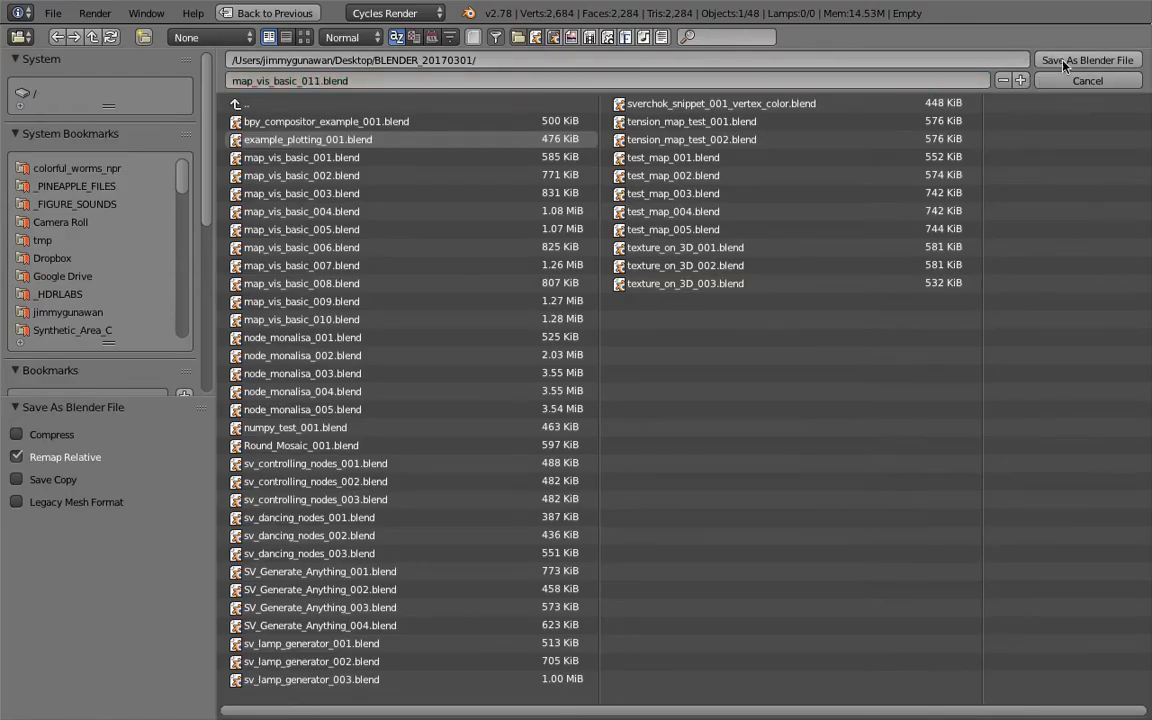
{"action": "left_click", "coordinate": [1080, 60]}
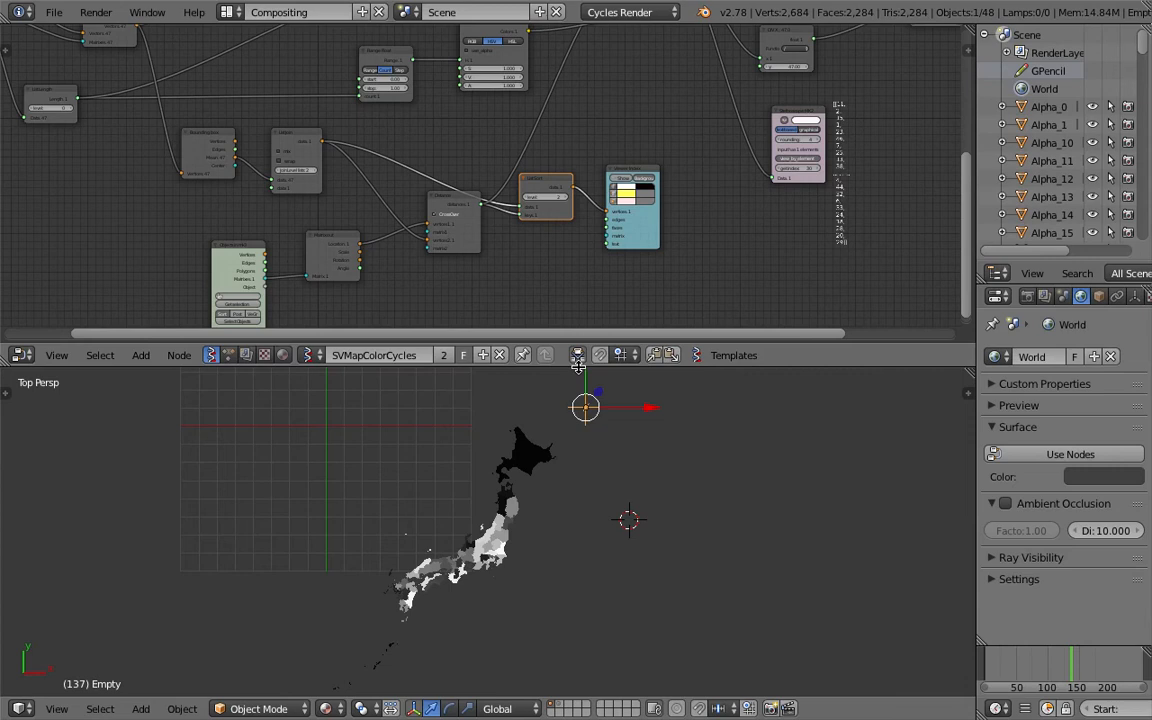
Enlarge the node editor and spread out the Objects in, Matrix out, Distance, List Join and Bounding box nodes to inspect their wiring
{"action": "left_click_drag", "start_coordinate": [577, 367], "coordinate": [577, 522]}
{"action": "scroll", "coordinate": [378, 285], "scroll_direction": "up", "scroll_amount": 3}
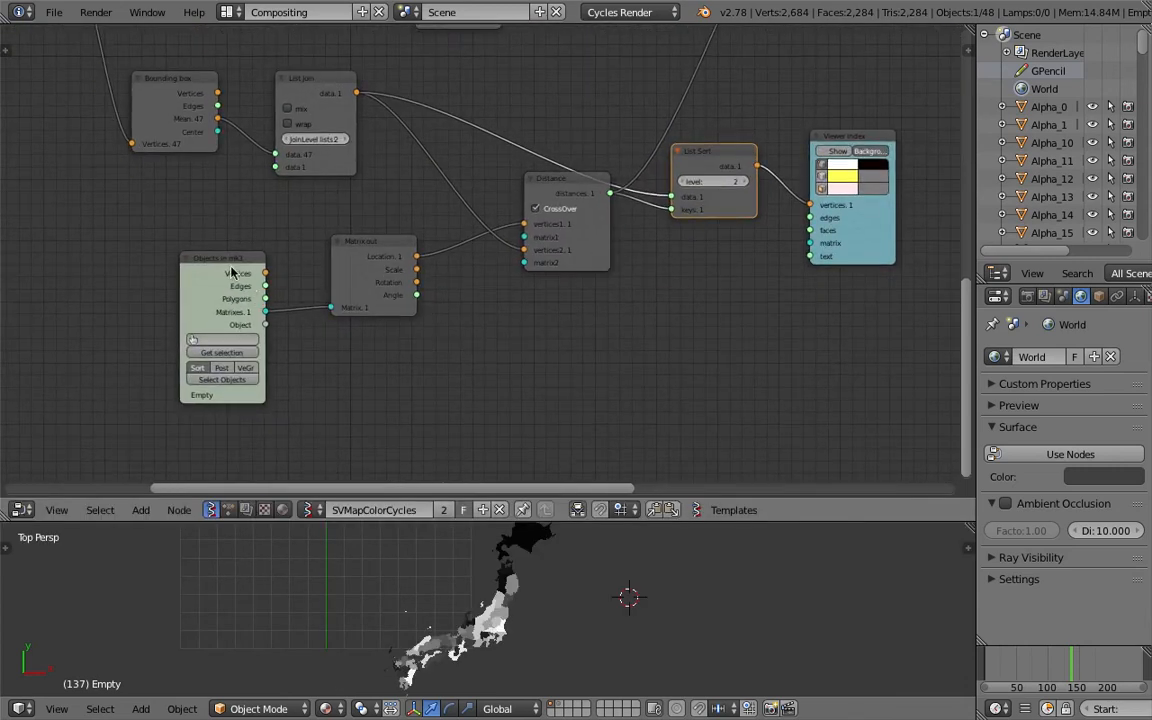
{"action": "left_click_drag", "start_coordinate": [226, 267], "coordinate": [123, 270]}
{"action": "left_click_drag", "start_coordinate": [366, 246], "coordinate": [220, 273]}
{"action": "left_click_drag", "start_coordinate": [573, 184], "coordinate": [530, 204]}
{"action": "middle_click_drag", "start_coordinate": [351, 120], "coordinate": [383, 176]}
{"action": "left_click_drag", "start_coordinate": [383, 176], "coordinate": [373, 189]}
{"action": "middle_click_drag", "start_coordinate": [215, 151], "coordinate": [233, 171]}
{"action": "left_click_drag", "start_coordinate": [233, 171], "coordinate": [183, 172]}
{"action": "middle_click_drag", "start_coordinate": [553, 261], "coordinate": [536, 271]}
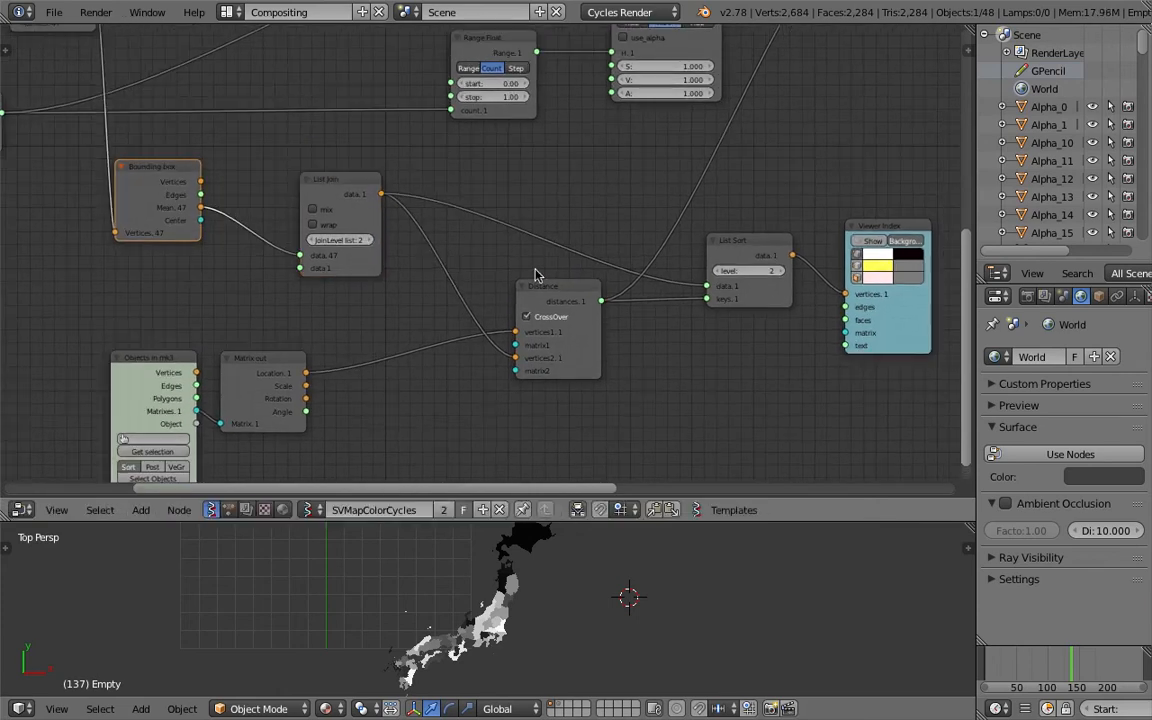
Rearrange the Distance, List Join and Matrix out nodes further to examine how List Join, Distance and List Sort connect
{"action": "left_click_drag", "start_coordinate": [542, 289], "coordinate": [483, 274]}
{"action": "middle_click_drag", "start_coordinate": [446, 279], "coordinate": [409, 316]}
{"action": "middle_click_drag", "start_coordinate": [660, 294], "coordinate": [576, 314]}
{"action": "left_click_drag", "start_coordinate": [616, 305], "coordinate": [598, 270]}
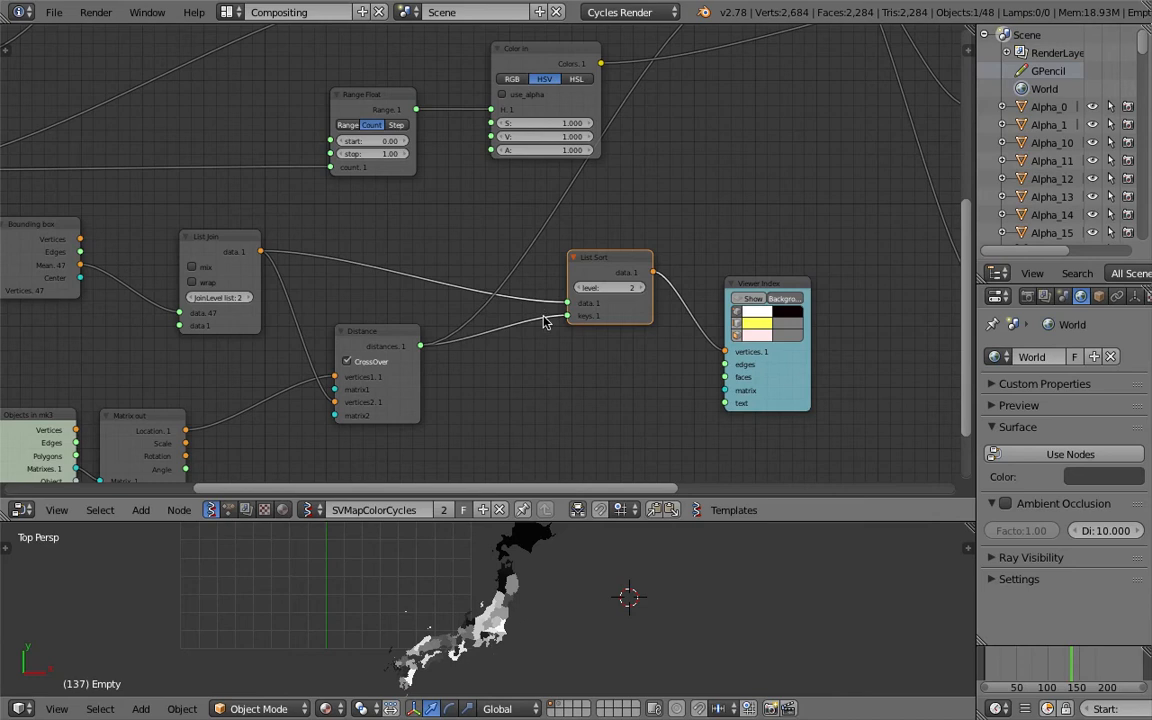
{"action": "left_click_drag", "start_coordinate": [380, 335], "coordinate": [369, 347]}
{"action": "middle_click_drag", "start_coordinate": [341, 368], "coordinate": [578, 247]}
{"action": "left_click_drag", "start_coordinate": [251, 332], "coordinate": [206, 314]}
{"action": "left_click_drag", "start_coordinate": [360, 297], "coordinate": [324, 300]}
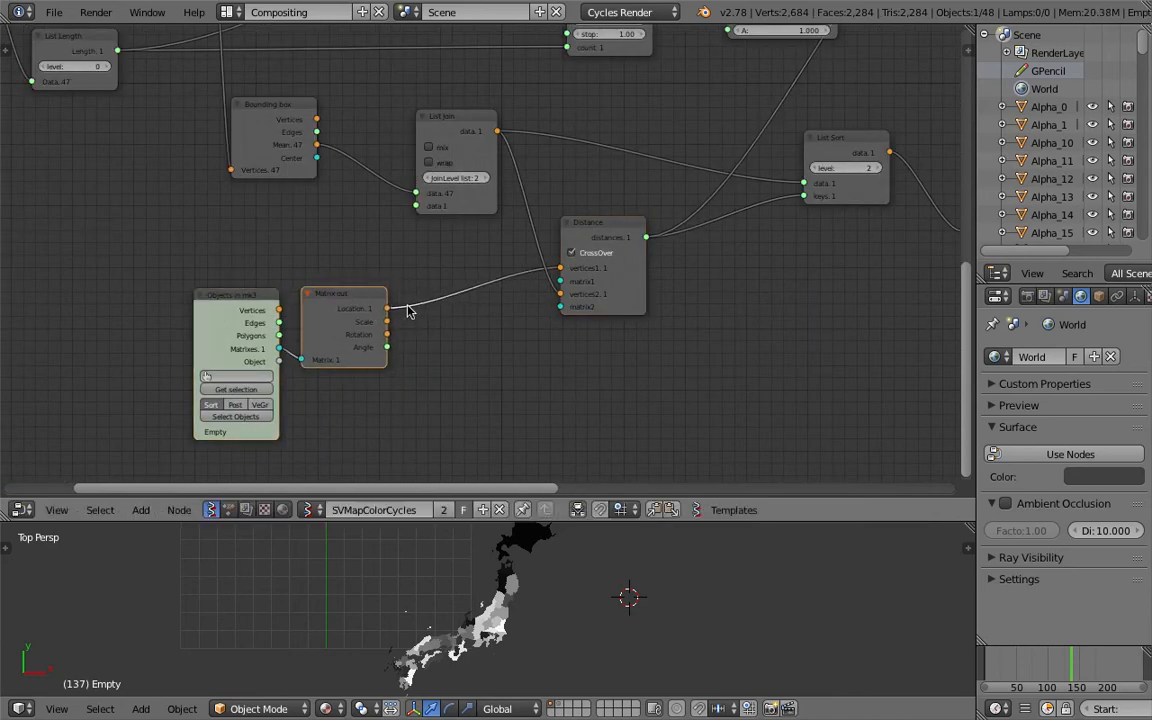
{"action": "middle_click_drag", "start_coordinate": [505, 239], "coordinate": [476, 284]}
{"action": "left_click_drag", "start_coordinate": [426, 171], "coordinate": [392, 179]}
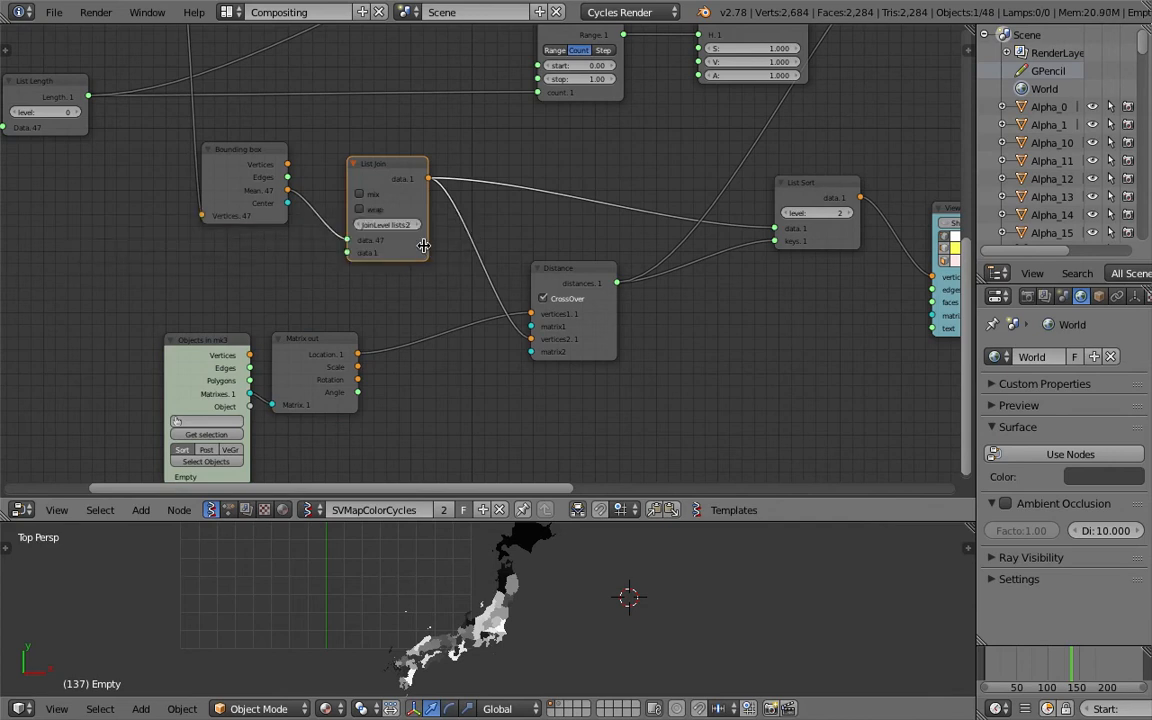
{"action": "scroll", "coordinate": [380, 222], "scroll_direction": "up", "scroll_amount": 1}
{"action": "middle_click_drag", "start_coordinate": [428, 224], "coordinate": [432, 265]}
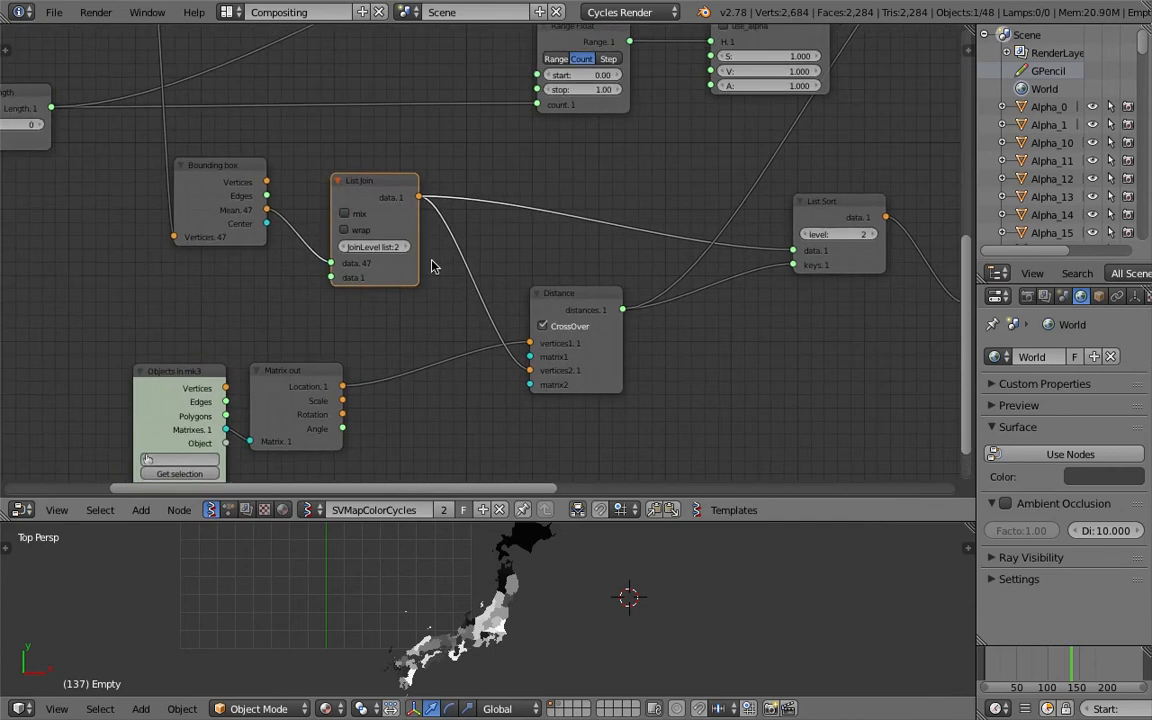
{"action": "middle_click_drag", "start_coordinate": [345, 228], "coordinate": [429, 283]}
{"action": "mouse_move", "coordinate": [340, 230]}
{"action": "left_mouse_down"}
{"action": "mouse_move", "coordinate": [363, 204]}
{"action": "mouse_move", "coordinate": [350, 226]}
{"action": "left_mouse_up"}
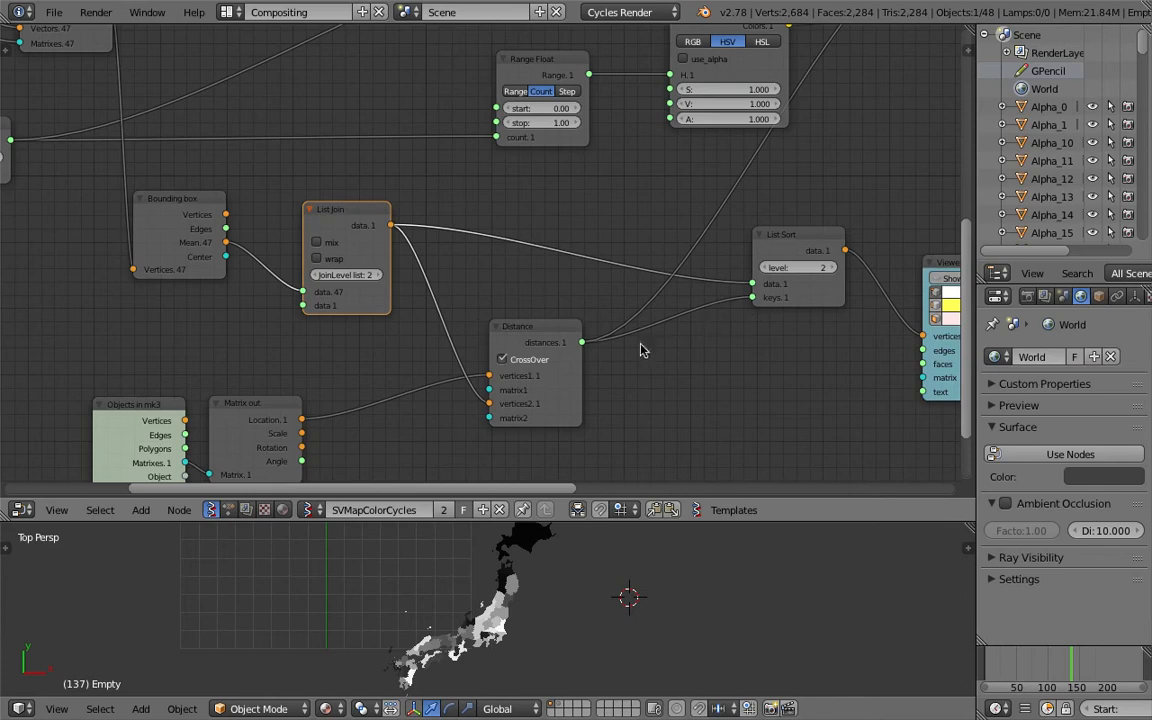
Reopen map_vis_part_two_003.blend from the recent files and select its List Join node
{"action": "left_click", "coordinate": [51, 12]}
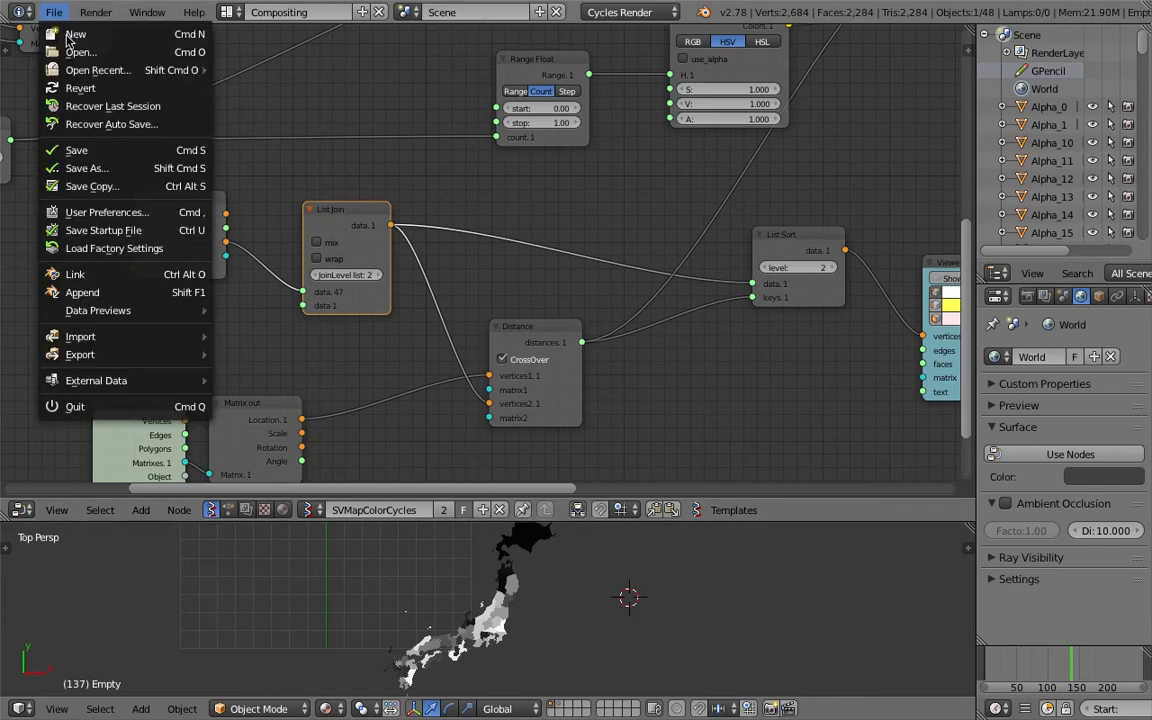
{"action": "mouse_move", "coordinate": [90, 68]}
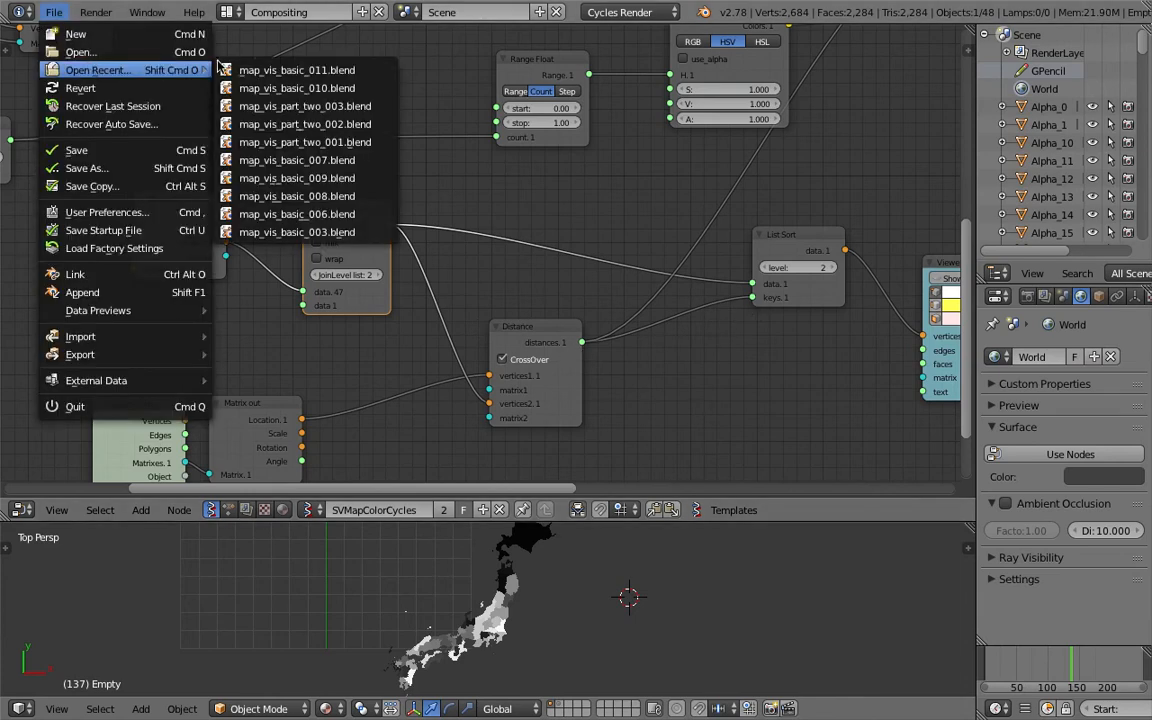
{"action": "left_click", "coordinate": [364, 105]}
{"action": "middle_click_drag", "start_coordinate": [405, 288], "coordinate": [419, 261]}
{"action": "scroll", "coordinate": [405, 246], "scroll_direction": "up", "scroll_amount": 2}
{"action": "scroll", "coordinate": [396, 249], "scroll_direction": "up", "scroll_amount": 2}
{"action": "left_click", "coordinate": [535, 215]}
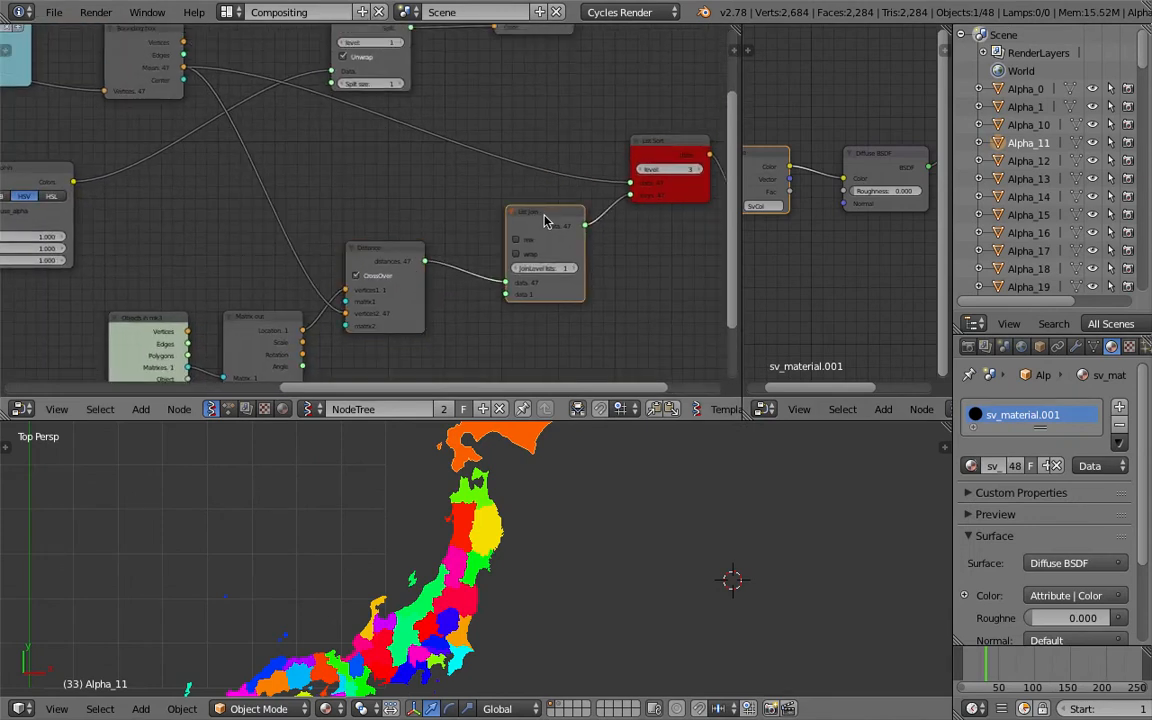
Rewire List Sort to take the List Join output as data and the Distance output as keys, with join level 2, and save
{"action": "left_click_drag", "start_coordinate": [531, 218], "coordinate": [309, 197]}
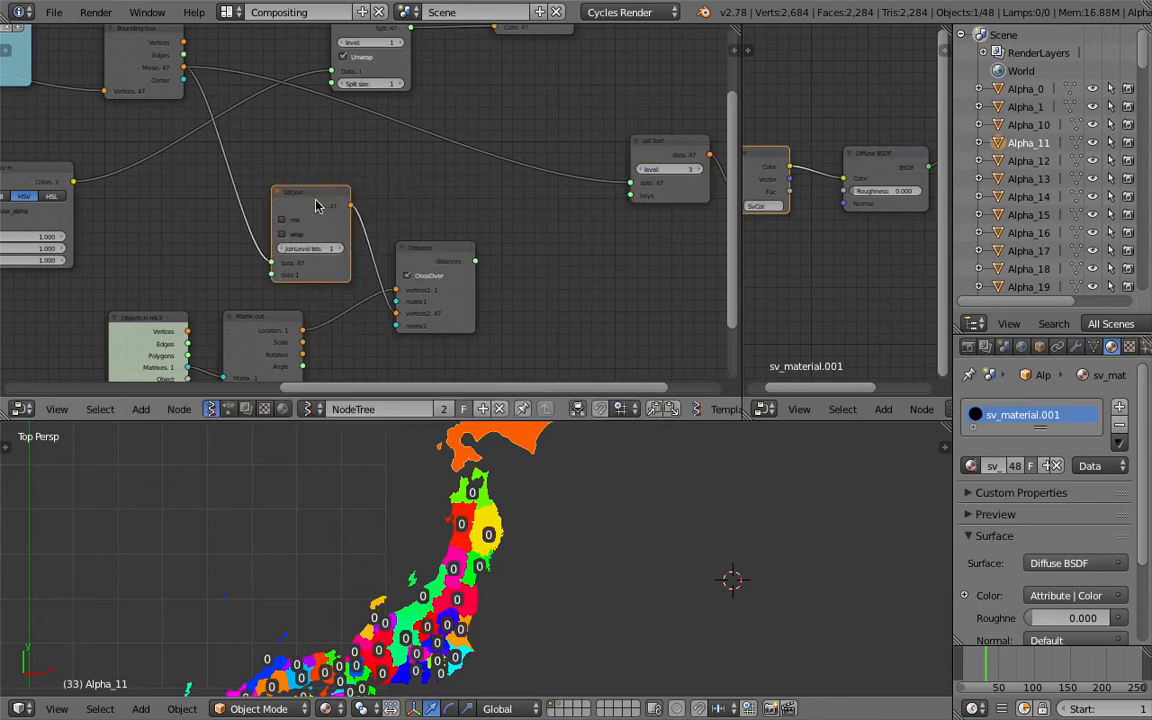
{"action": "left_click", "coordinate": [347, 248]}
{"action": "left_click_drag", "start_coordinate": [478, 261], "coordinate": [631, 195]}
{"action": "left_click_drag", "start_coordinate": [355, 206], "coordinate": [550, 185]}
{"action": "key", "text": "ctrl+s"}
Select the empty in the viewport, move it to just above Hokkaido, and save the file
{"action": "left_click", "coordinate": [543, 555]}
{"action": "middle_click_drag", "start_coordinate": [548, 545], "coordinate": [572, 518]}
{"action": "right_click", "coordinate": [600, 435]}
{"action": "scroll", "coordinate": [536, 520], "scroll_direction": "up", "scroll_amount": 1}
{"action": "key", "text": "g"}
{"action": "left_click", "coordinate": [484, 465]}
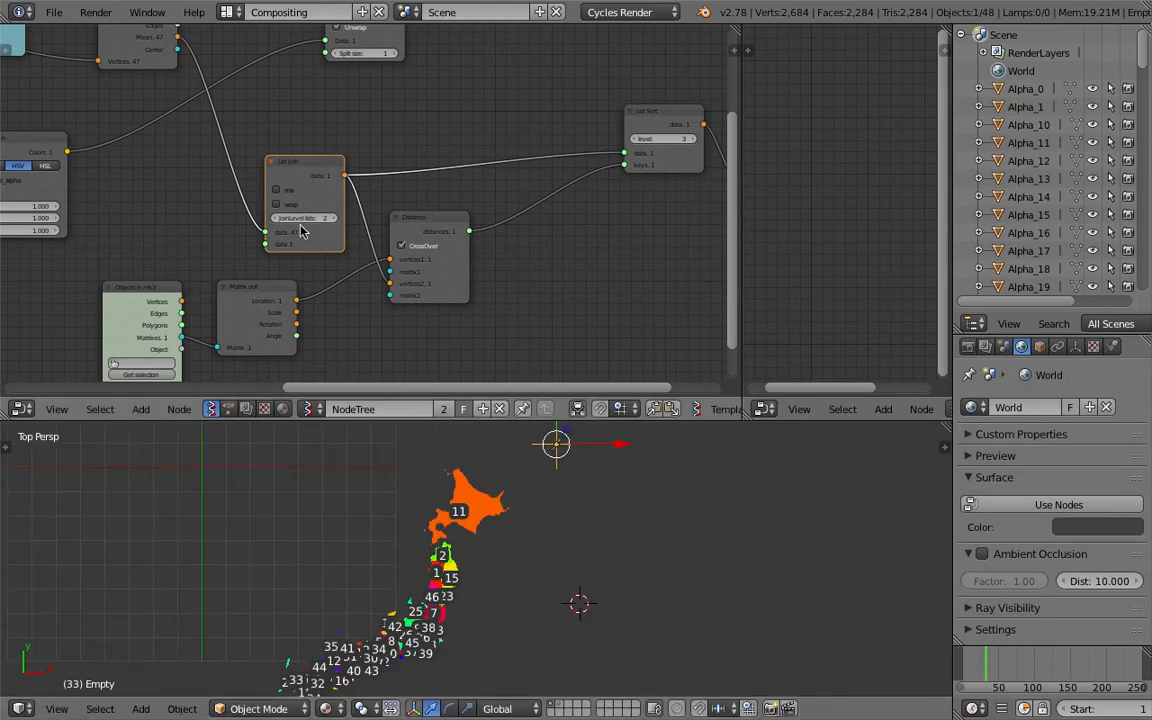
{"action": "key", "text": "ctrl+s"}
Set the List Sort level to 2, reposition the List Sort and Viewer Index nodes, and save
{"action": "left_click", "coordinate": [345, 224]}
{"action": "middle_click_drag", "start_coordinate": [636, 145], "coordinate": [545, 173]}
{"action": "left_click", "coordinate": [545, 168]}
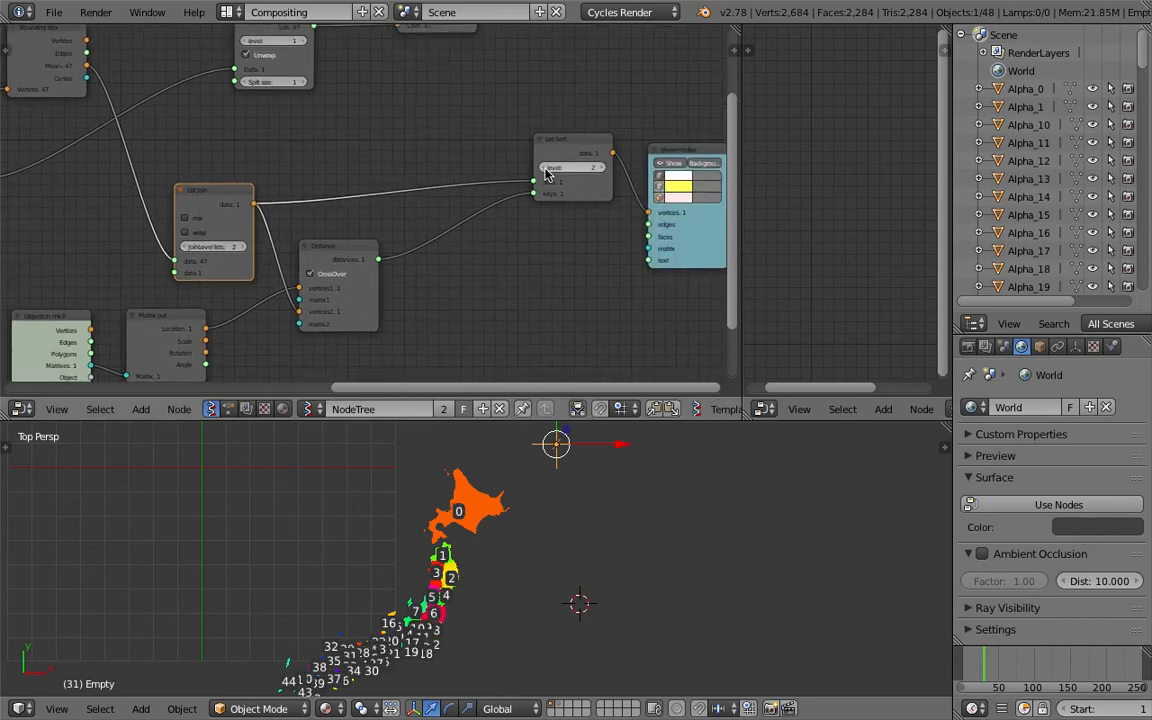
{"action": "left_click", "coordinate": [545, 168]}
{"action": "left_click", "coordinate": [605, 170]}
{"action": "left_click_drag", "start_coordinate": [581, 149], "coordinate": [511, 160]}
{"action": "left_click_drag", "start_coordinate": [684, 157], "coordinate": [621, 109]}
{"action": "middle_click_drag", "start_coordinate": [558, 136], "coordinate": [563, 245]}
{"action": "key", "text": "ctrl+s"}
{"action": "key", "text": "Return"}
Tidy the positions of the List Sort and Viewer Index nodes and save the file
{"action": "left_click_drag", "start_coordinate": [737, 31], "coordinate": [773, 33]}
{"action": "scroll", "coordinate": [590, 180], "scroll_direction": "down", "scroll_amount": 3}
{"action": "middle_click_drag", "start_coordinate": [581, 206], "coordinate": [581, 119]}
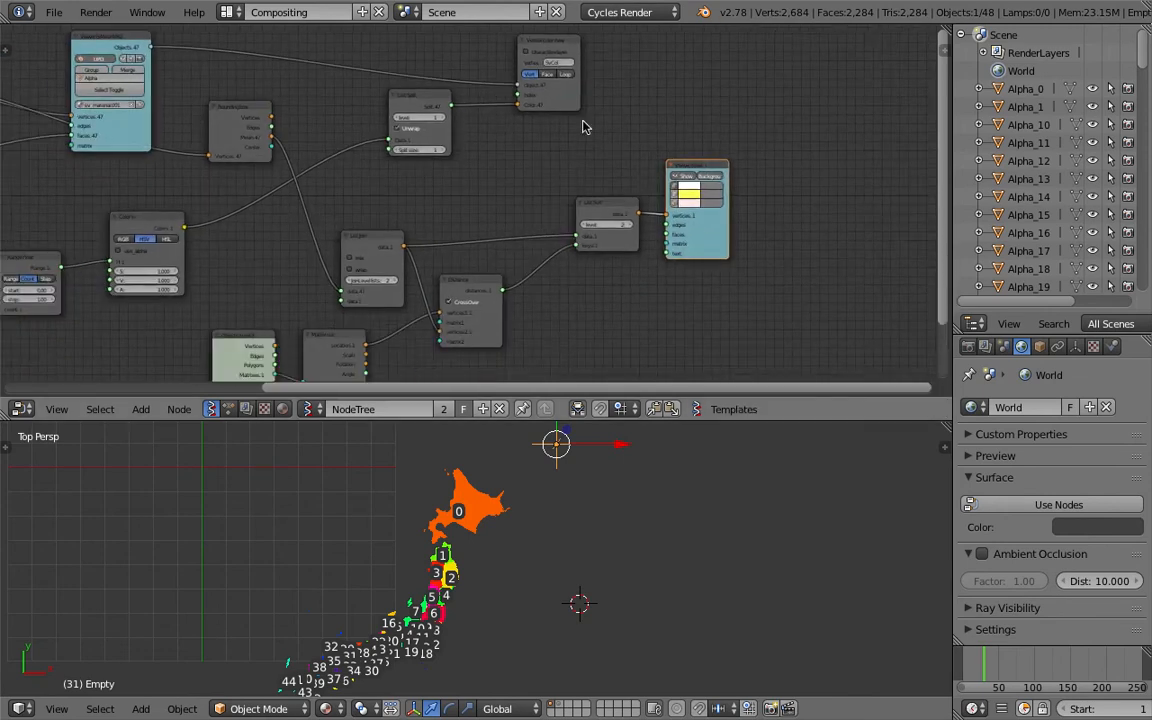
{"action": "left_click_drag", "start_coordinate": [612, 150], "coordinate": [578, 159]}
{"action": "left_click_drag", "start_coordinate": [686, 151], "coordinate": [680, 130]}
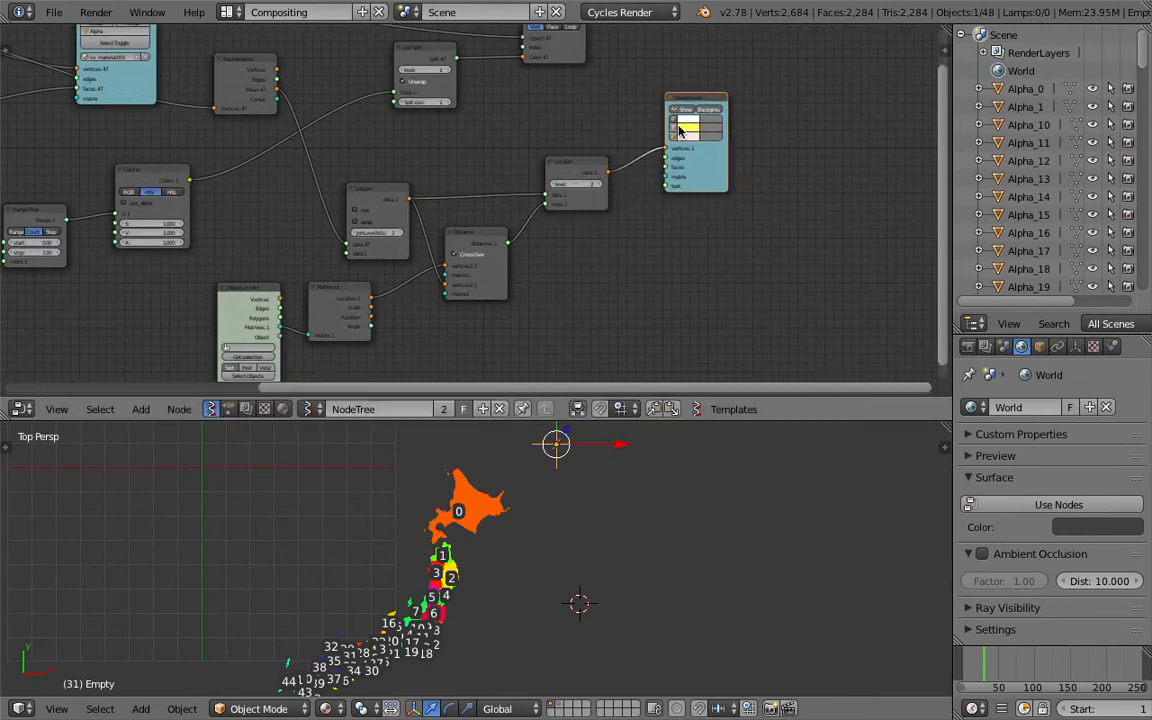
{"action": "middle_click_drag", "start_coordinate": [594, 540], "coordinate": [581, 506], "text": "shift"}
{"action": "key", "text": "ctrl+s"}
Enlarge the 3D viewport and zoom in on the map to examine the region index labels
{"action": "scroll", "coordinate": [619, 442], "scroll_direction": "up", "scroll_amount": 4}
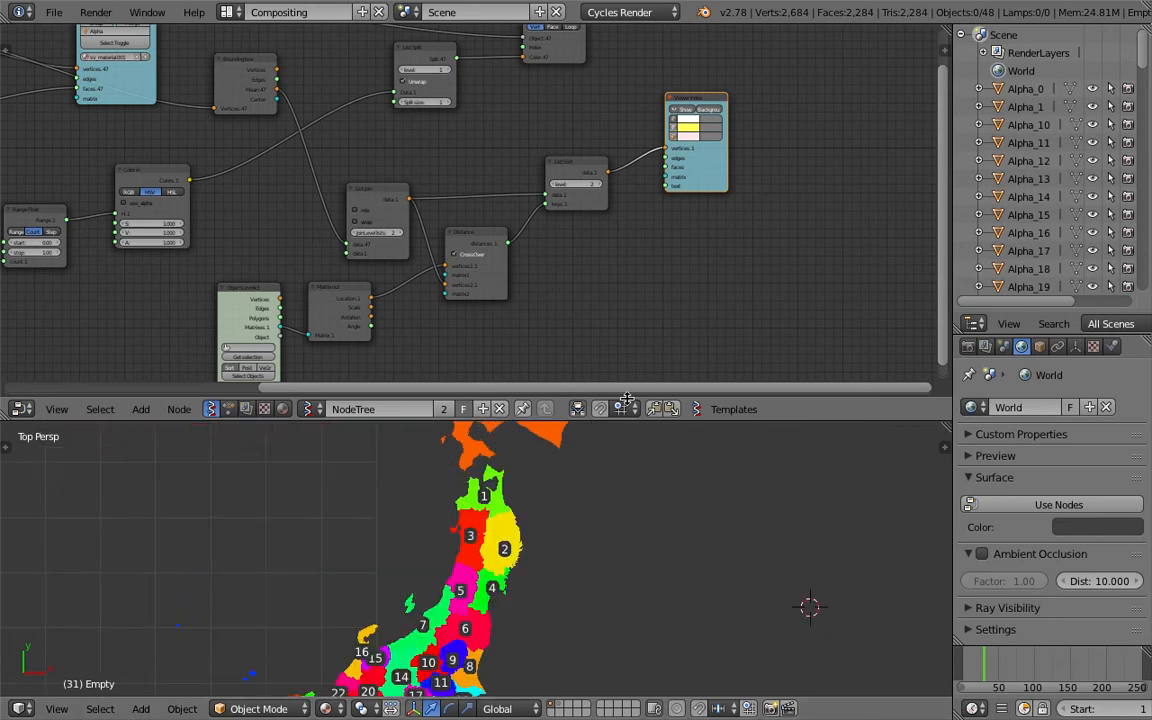
{"action": "left_click_drag", "start_coordinate": [627, 420], "coordinate": [620, 238]}
{"action": "middle_click_drag", "start_coordinate": [510, 481], "coordinate": [510, 432], "text": "shift"}
{"action": "scroll", "coordinate": [510, 432], "scroll_direction": "down", "scroll_amount": 2}
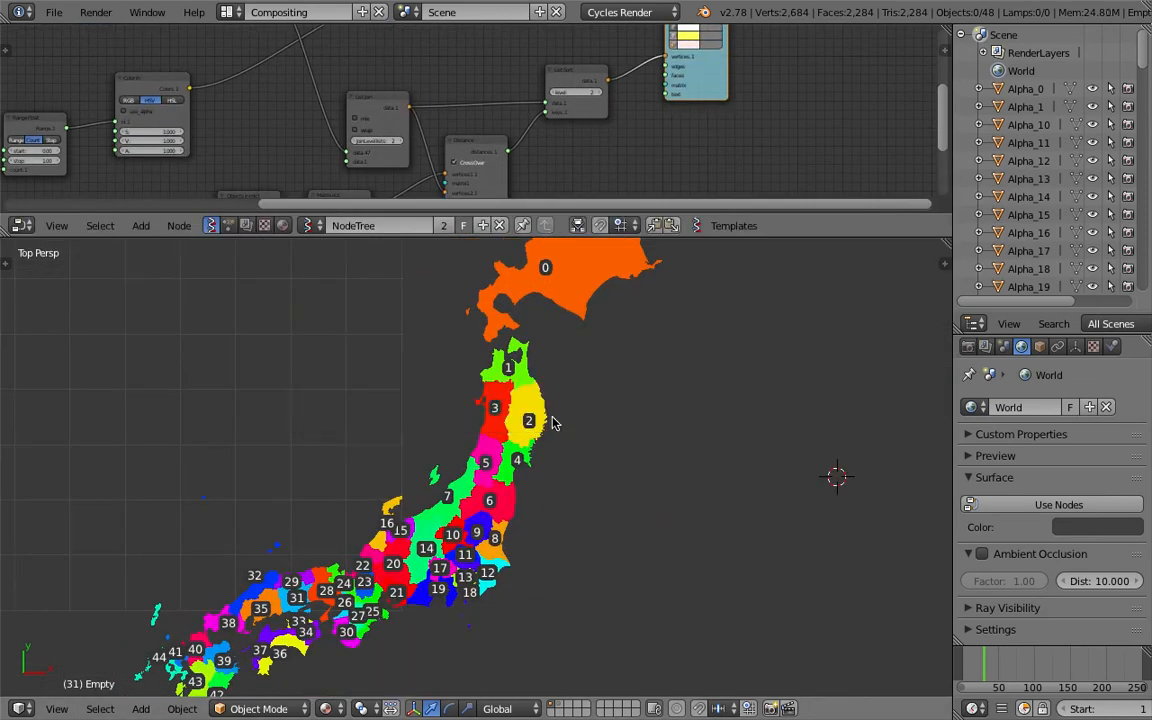
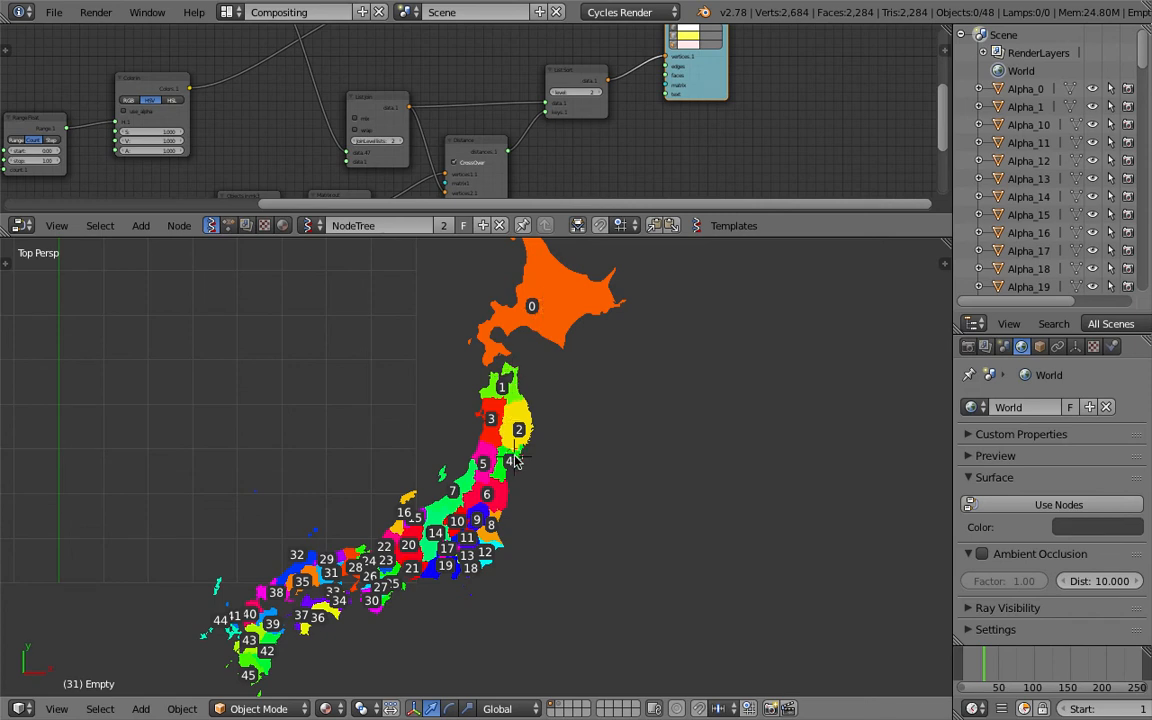
Move the empty to several positions around the map, changing the frame each time to compare the region index labels
{"action": "scroll", "coordinate": [592, 341], "scroll_direction": "down", "scroll_amount": 3}
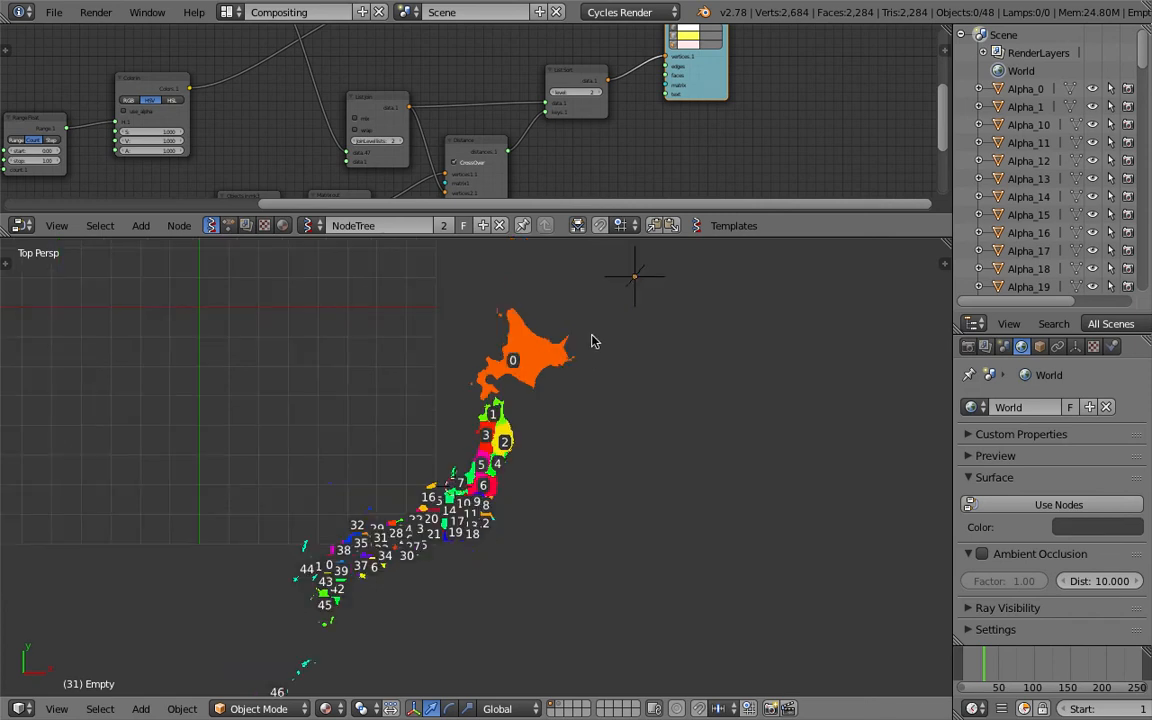
{"action": "right_click", "coordinate": [640, 274]}
{"action": "key", "text": "g"}
{"action": "left_click", "coordinate": [382, 445]}
{"action": "left_click", "coordinate": [1012, 677]}
{"action": "key", "text": "g"}
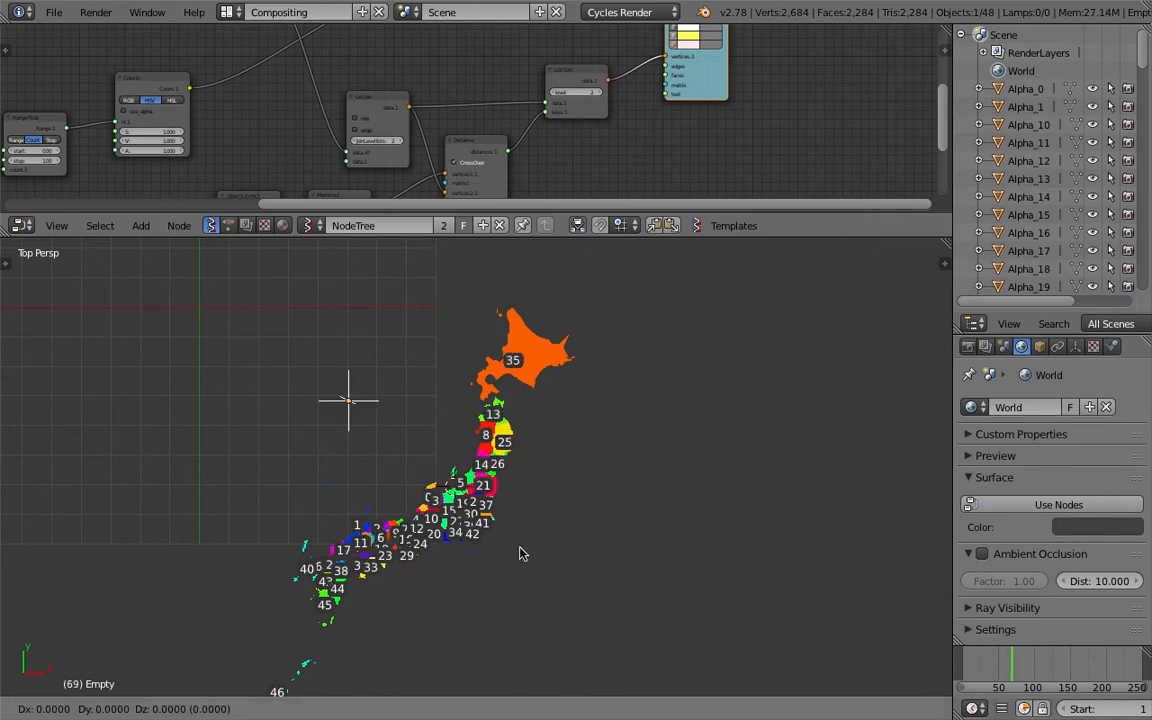
{"action": "left_click", "coordinate": [605, 660]}
{"action": "left_click", "coordinate": [1049, 672]}
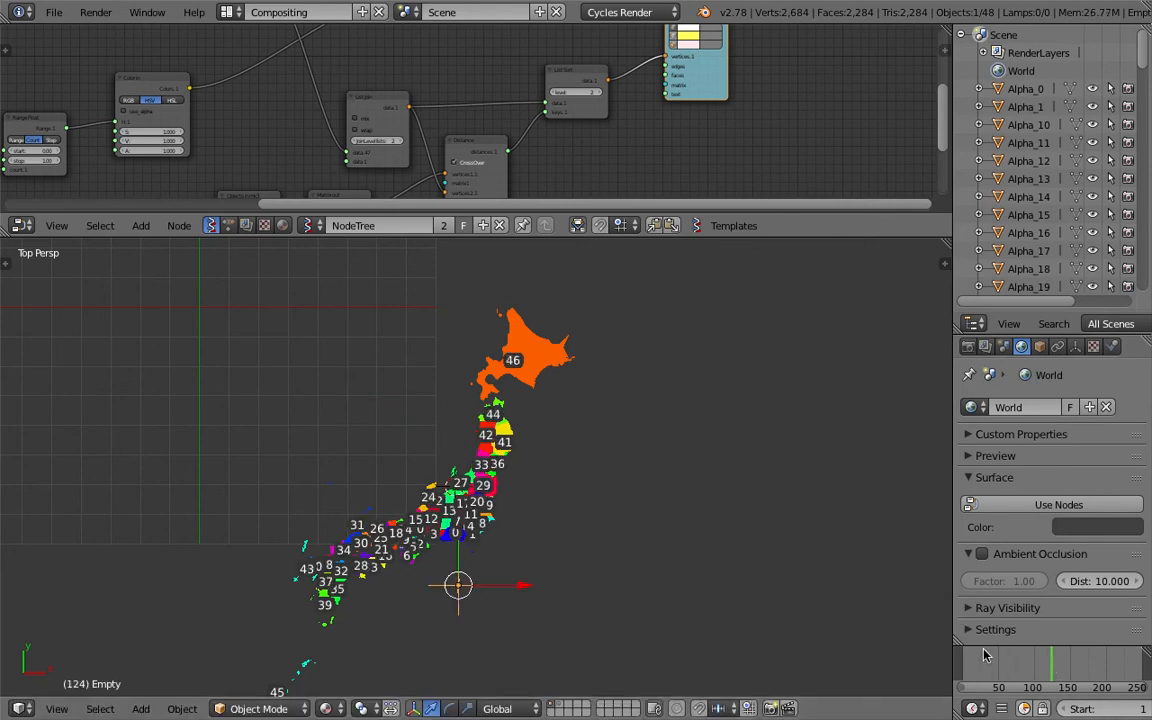
{"action": "key", "text": "g"}
{"action": "left_click", "coordinate": [401, 663]}
{"action": "left_click", "coordinate": [1022, 672]}
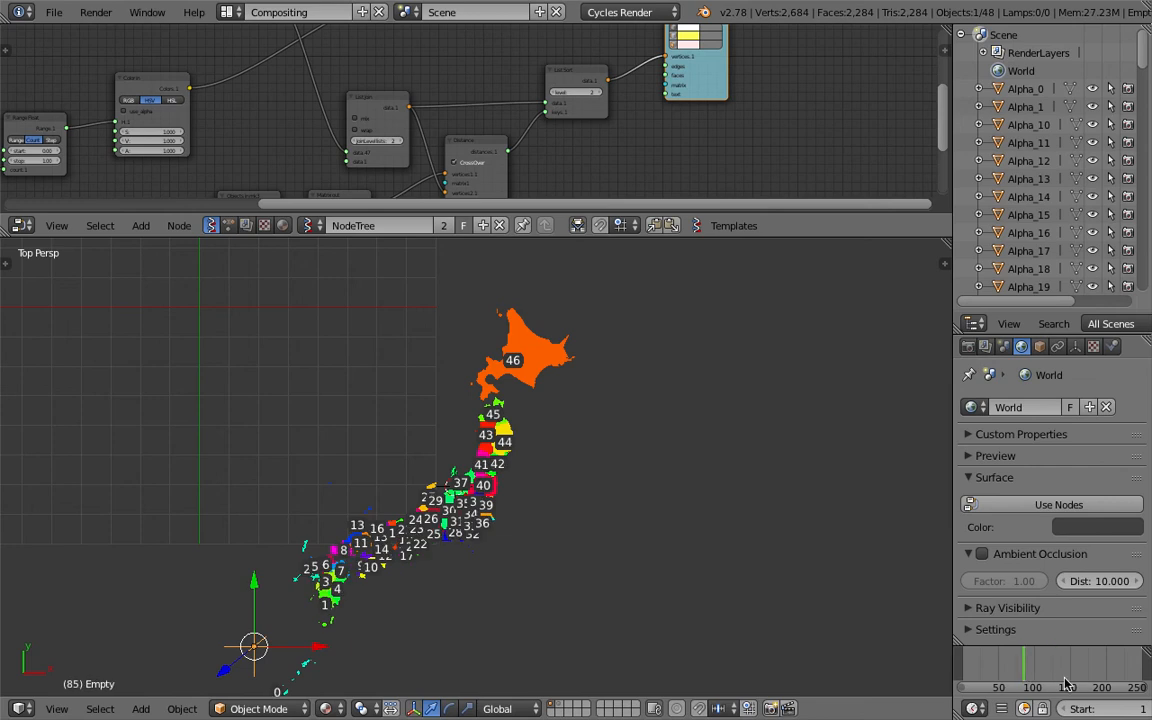
Move the empty to just east of Hokkaido and save the file
{"action": "middle_click_drag", "start_coordinate": [333, 626], "coordinate": [375, 565], "text": "shift"}
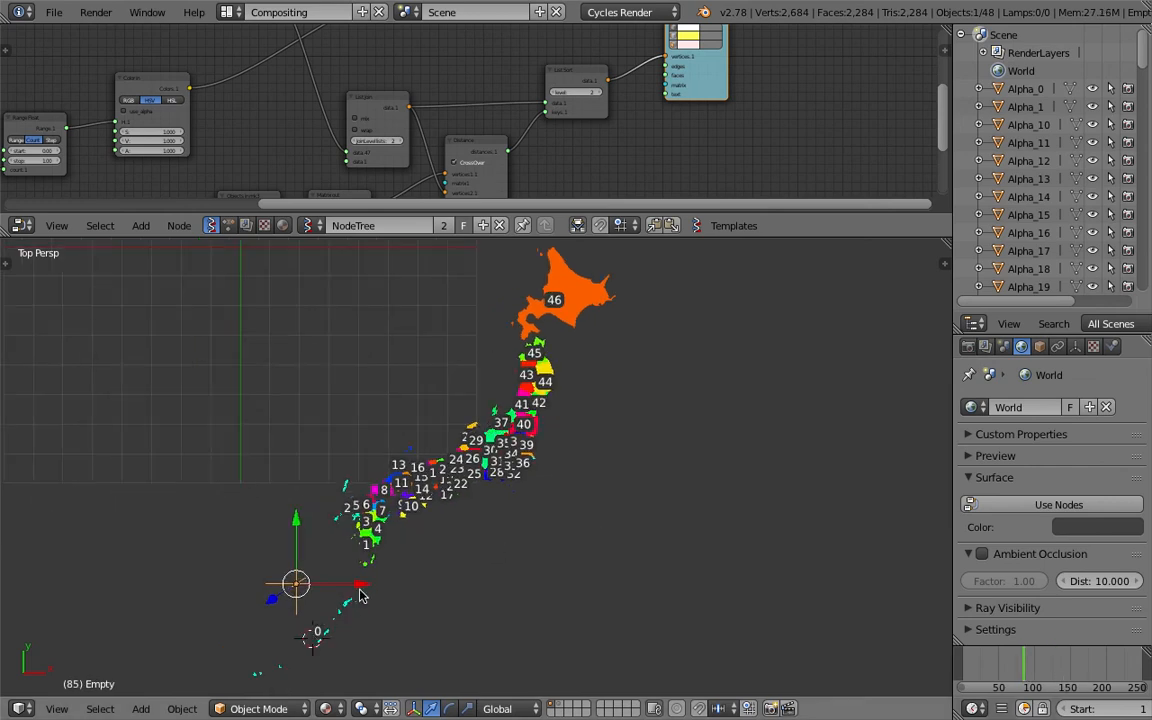
{"action": "scroll", "coordinate": [348, 557], "scroll_direction": "up", "scroll_amount": 2}
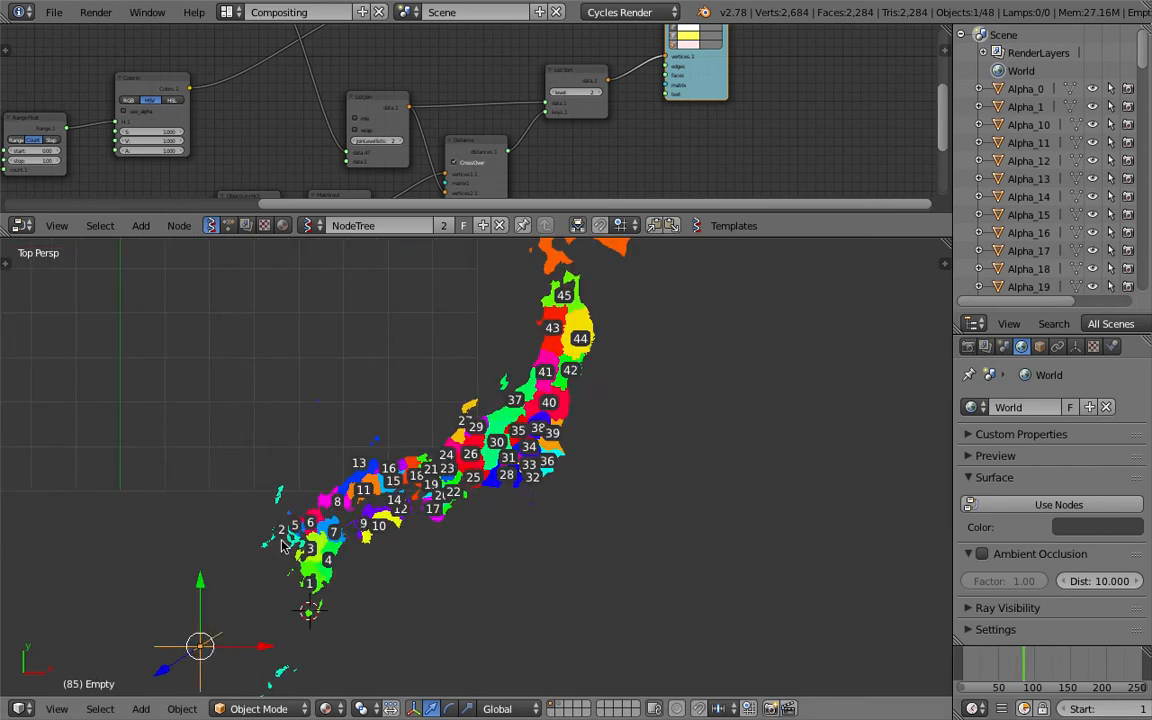
{"action": "scroll", "coordinate": [440, 458], "scroll_direction": "down", "scroll_amount": 3}
{"action": "key", "text": "g"}
{"action": "left_click", "coordinate": [684, 307]}
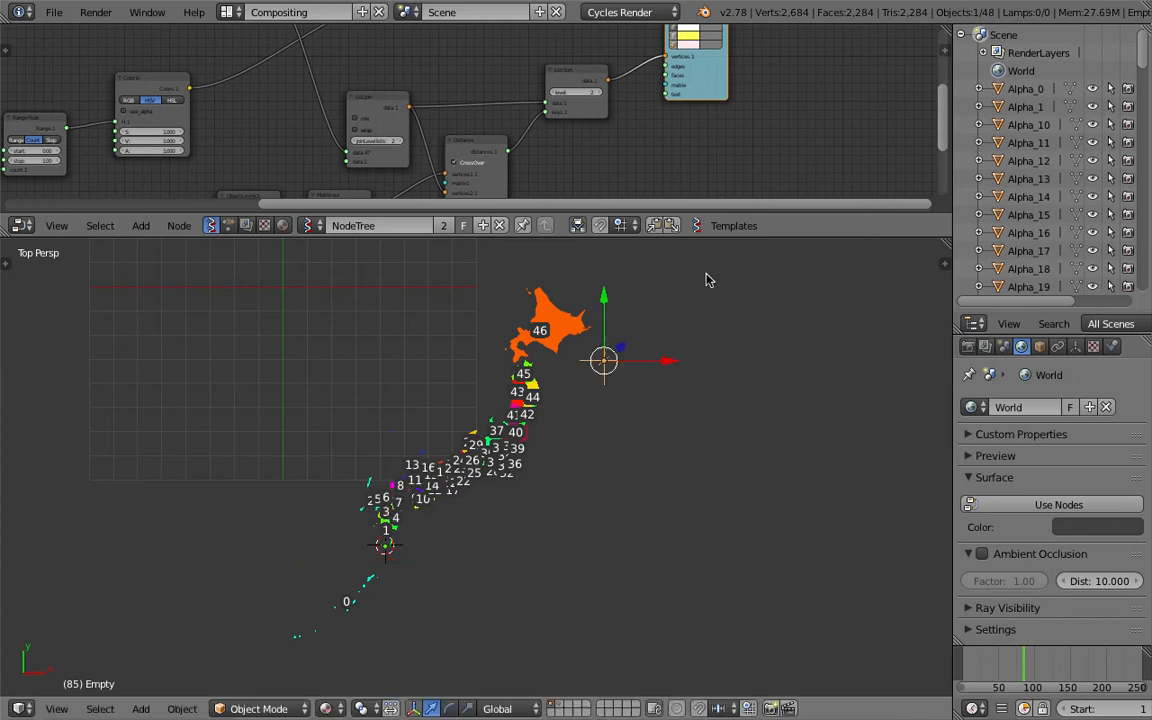
{"action": "left_click", "coordinate": [1038, 656]}
{"action": "middle_click_drag", "start_coordinate": [574, 409], "coordinate": [558, 435], "text": "shift"}
{"action": "middle_click_drag", "start_coordinate": [611, 366], "coordinate": [568, 443], "text": "shift"}
{"action": "scroll", "coordinate": [568, 443], "scroll_direction": "up", "scroll_amount": 3}
{"action": "key", "text": "ctrl+s"}
{"action": "left_click", "coordinate": [567, 444]}
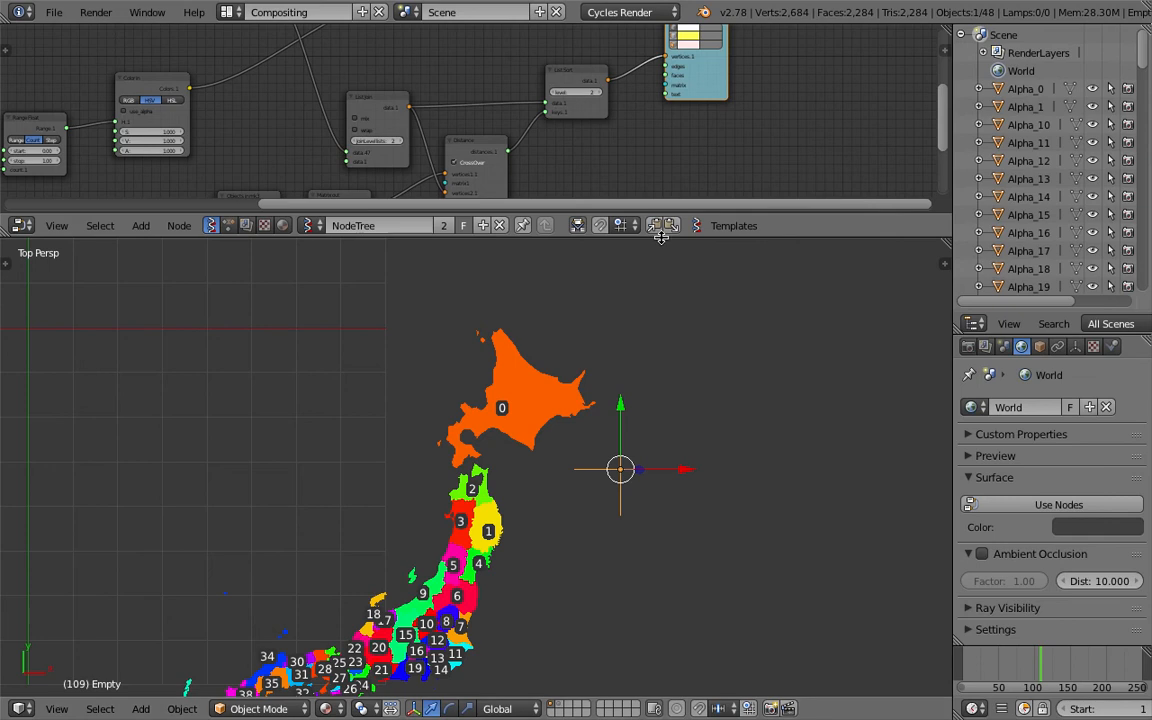
Enlarge the node editor, rearrange the List Split and List Sort nodes, and save the file
{"action": "left_click_drag", "start_coordinate": [662, 249], "coordinate": [658, 486]}
{"action": "scroll", "coordinate": [571, 275], "scroll_direction": "up", "scroll_amount": 4}
{"action": "mouse_move", "coordinate": [630, 180]}
{"action": "left_mouse_down"}
{"action": "mouse_move", "coordinate": [634, 205]}
{"action": "mouse_move", "coordinate": [641, 199]}
{"action": "left_mouse_up"}
{"action": "left_click_drag", "start_coordinate": [842, 192], "coordinate": [902, 223]}
{"action": "middle_click_drag", "start_coordinate": [709, 203], "coordinate": [631, 247]}
{"action": "key", "text": "g"}
{"action": "left_click_drag", "start_coordinate": [574, 249], "coordinate": [616, 232]}
{"action": "scroll", "coordinate": [573, 224], "scroll_direction": "down", "scroll_amount": 2}
{"action": "middle_click_drag", "start_coordinate": [564, 184], "coordinate": [527, 285]}
{"action": "left_click_drag", "start_coordinate": [525, 172], "coordinate": [701, 151]}
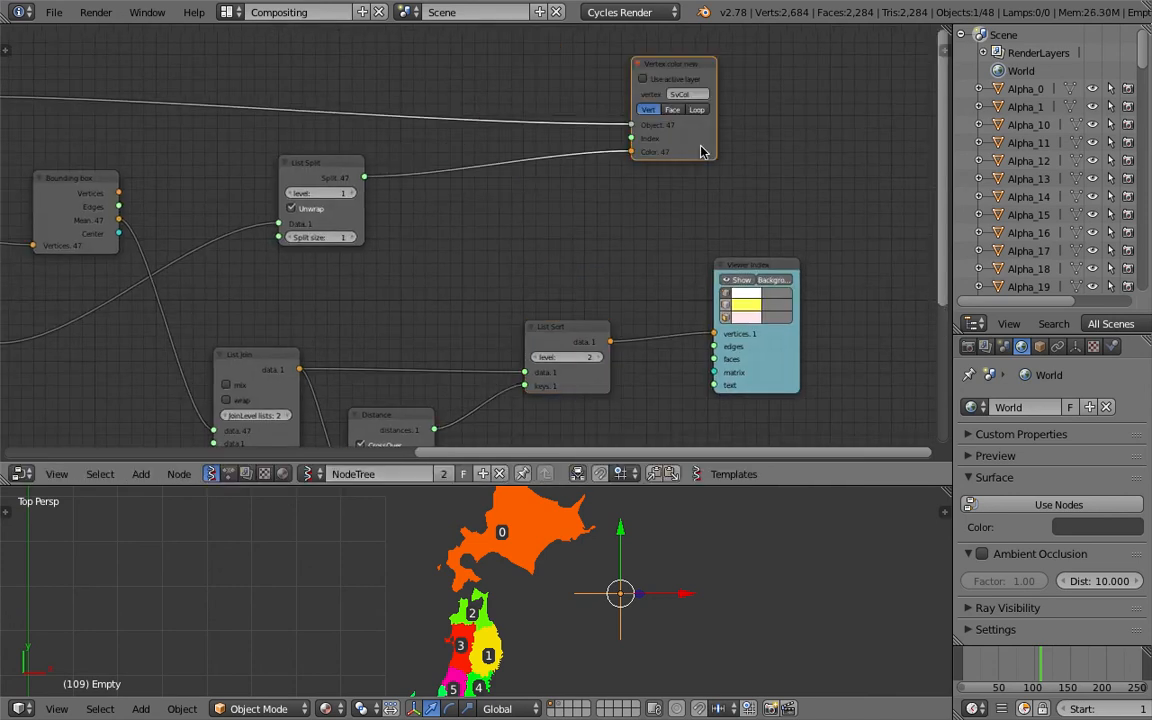
{"action": "left_click_drag", "start_coordinate": [331, 161], "coordinate": [267, 190]}
{"action": "middle_click_drag", "start_coordinate": [270, 197], "coordinate": [479, 180]}
{"action": "key", "text": "ctrl+s"}
{"action": "left_click", "coordinate": [486, 189]}
Reposition the Color In and Bounding Box nodes and save the file as map_vis_part_two_004.blend
{"action": "left_click_drag", "start_coordinate": [472, 181], "coordinate": [451, 184]}
{"action": "middle_click_drag", "start_coordinate": [439, 184], "coordinate": [448, 138]}
{"action": "left_click_drag", "start_coordinate": [192, 265], "coordinate": [228, 249]}
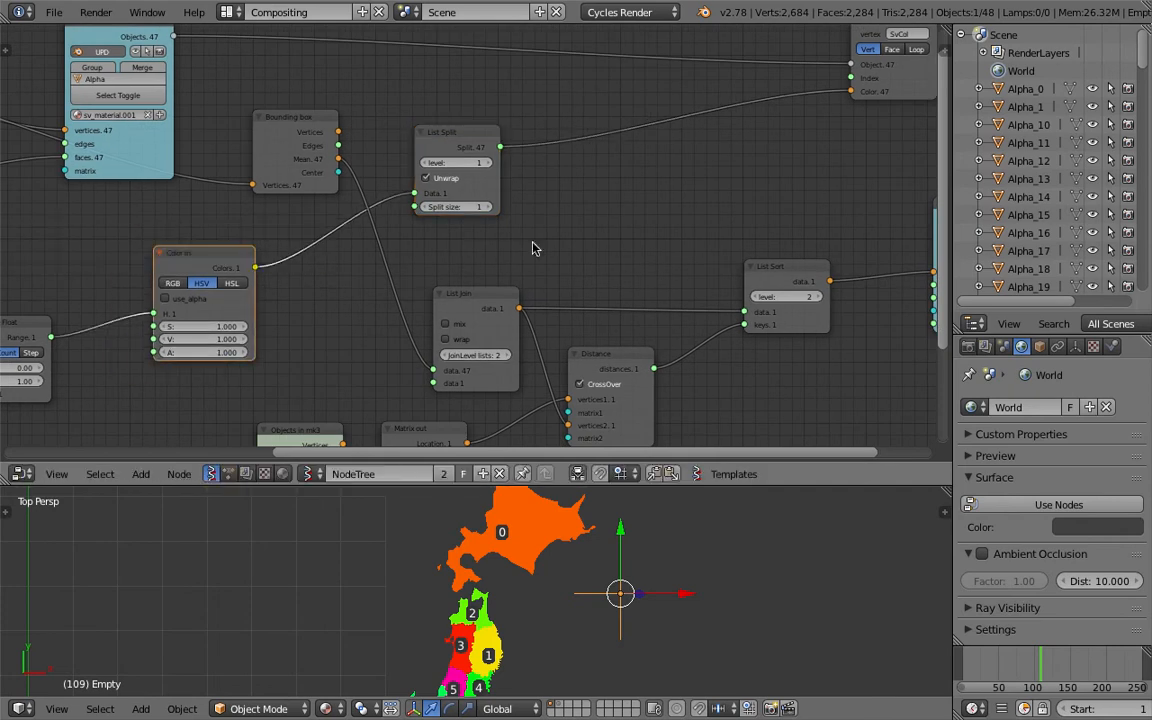
{"action": "middle_click_drag", "start_coordinate": [525, 240], "coordinate": [431, 249]}
{"action": "scroll", "coordinate": [430, 254], "scroll_direction": "down", "scroll_amount": 1}
{"action": "left_click_drag", "start_coordinate": [236, 142], "coordinate": [234, 113]}
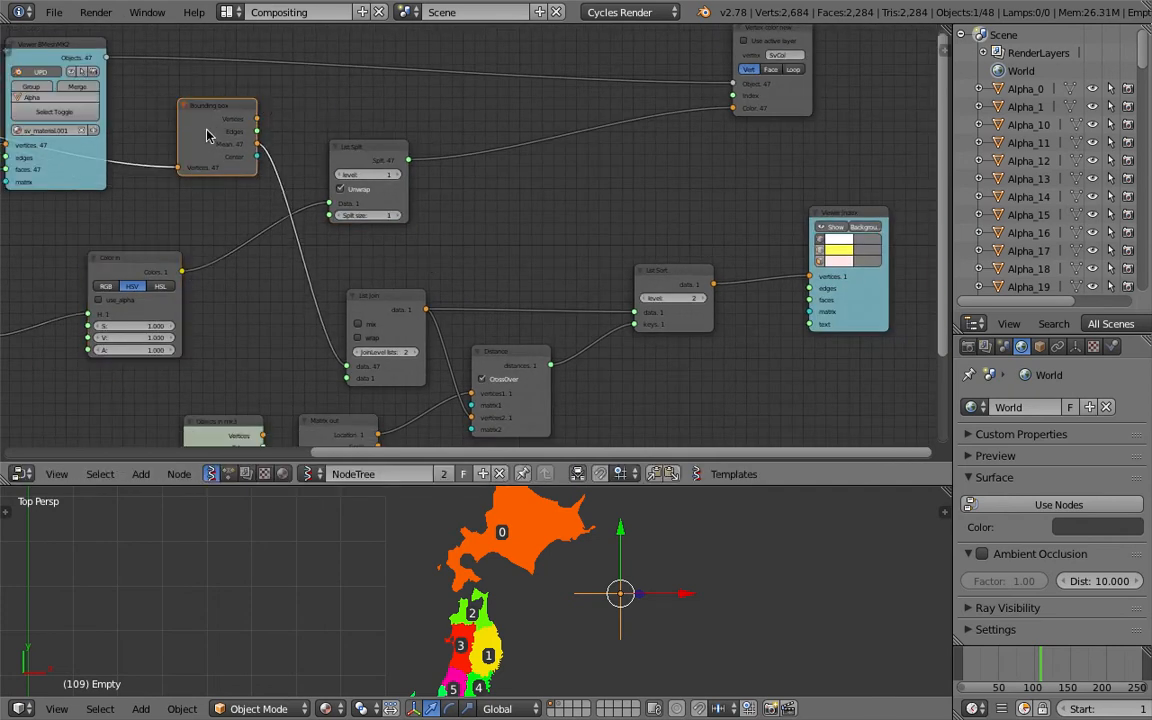
{"action": "left_click", "coordinate": [60, 16]}
{"action": "left_click", "coordinate": [118, 167]}
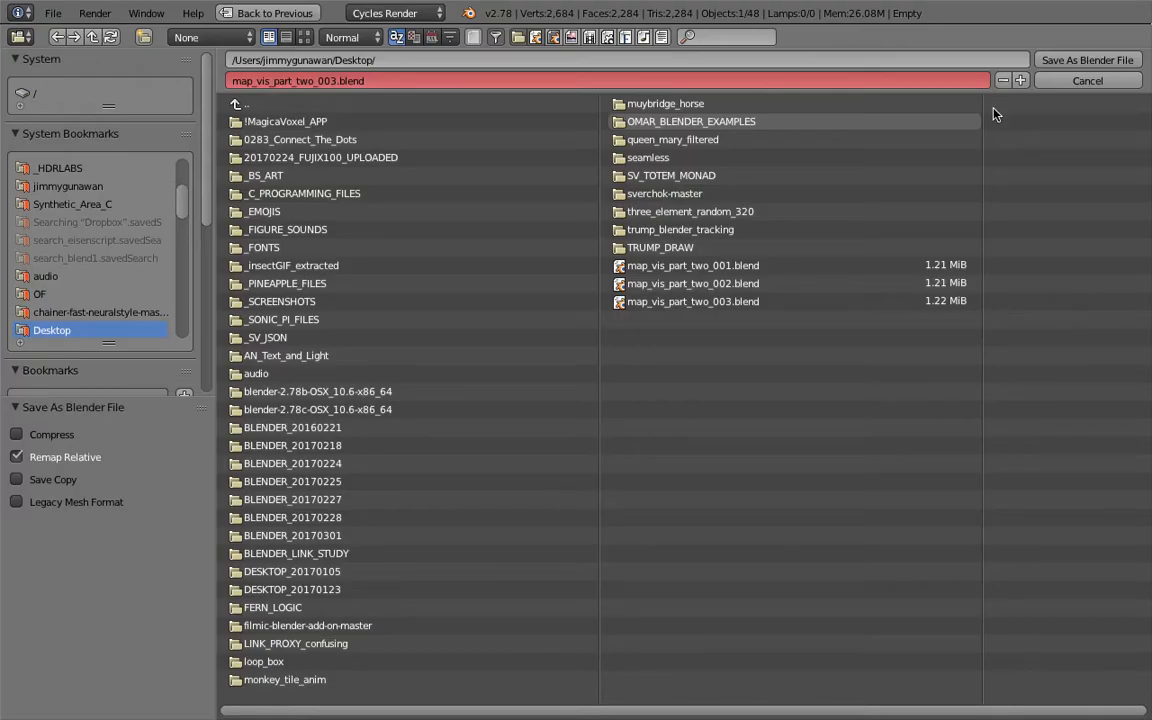
{"action": "key", "text": "Return"}
Duplicate the List Sort node and connect the Distance output to the duplicate's keys input
{"action": "middle_click_drag", "start_coordinate": [621, 254], "coordinate": [572, 248]}
{"action": "left_click", "coordinate": [624, 268]}
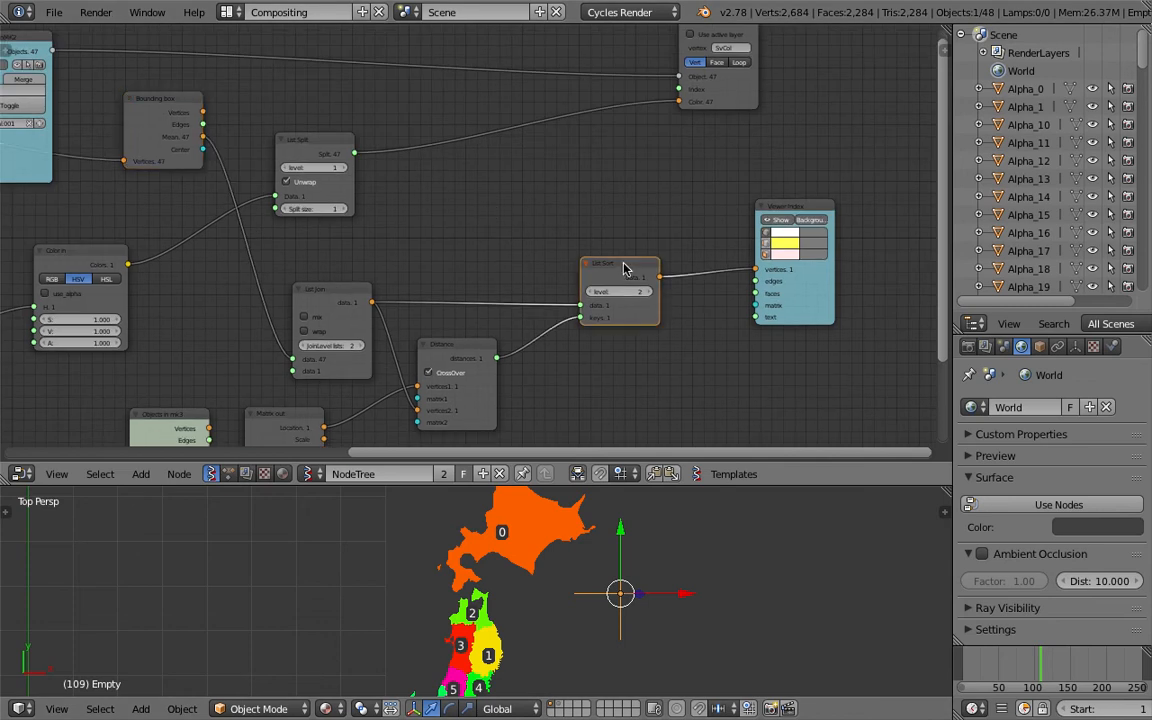
{"action": "key", "text": "shift+d"}
{"action": "left_click", "coordinate": [620, 175]}
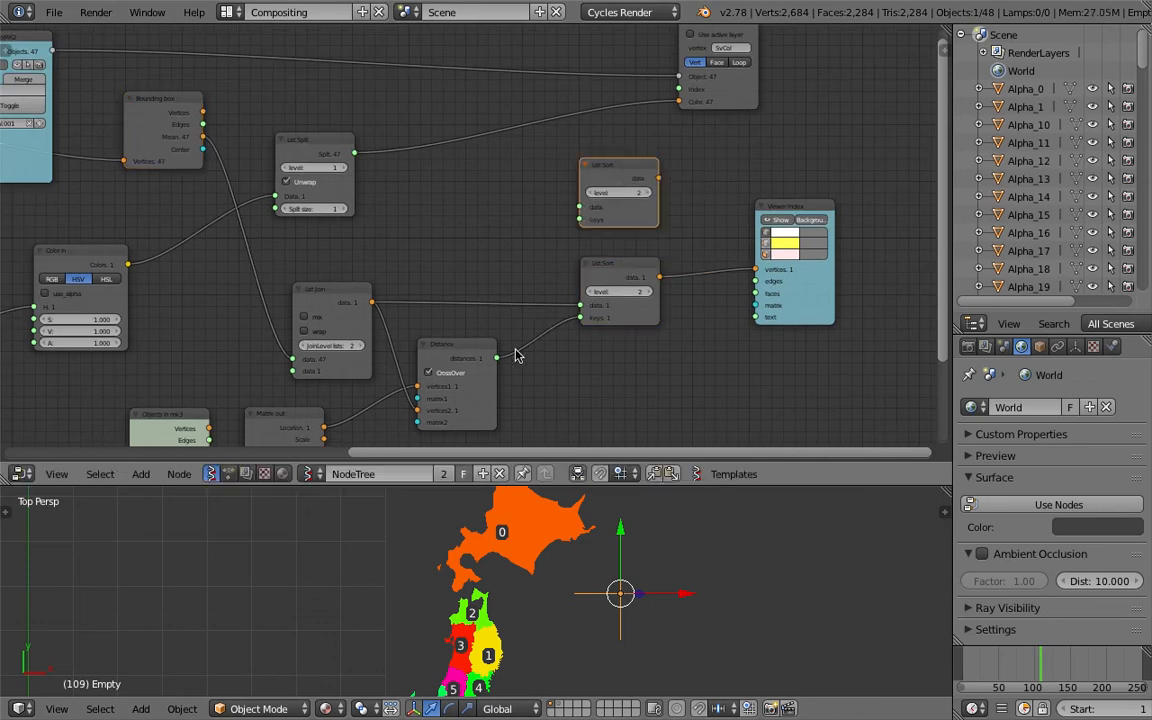
{"action": "left_click_drag", "start_coordinate": [499, 357], "coordinate": [505, 352]}
{"action": "left_click_drag", "start_coordinate": [548, 287], "coordinate": [580, 219]}
{"action": "middle_click_drag", "start_coordinate": [417, 235], "coordinate": [452, 245]}
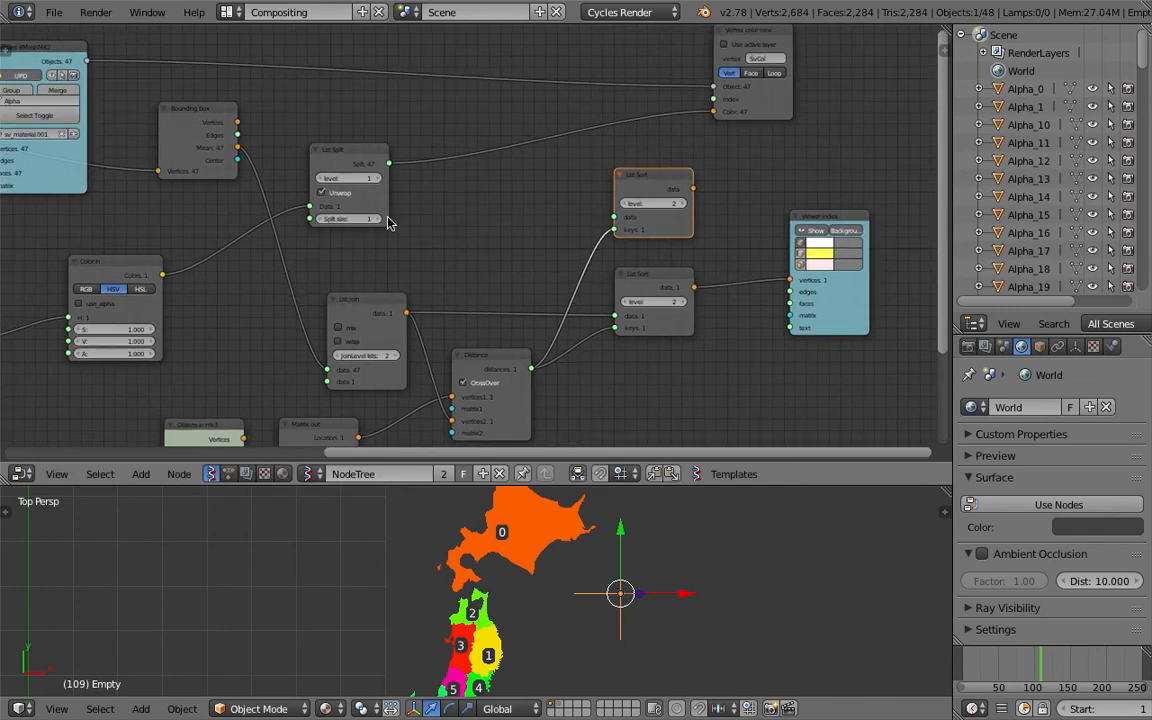
Route the Color In output into the duplicate List Sort's data input and its output into List Split's data
{"action": "left_click_drag", "start_coordinate": [337, 158], "coordinate": [382, 134]}
{"action": "middle_click_drag", "start_coordinate": [175, 279], "coordinate": [211, 266]}
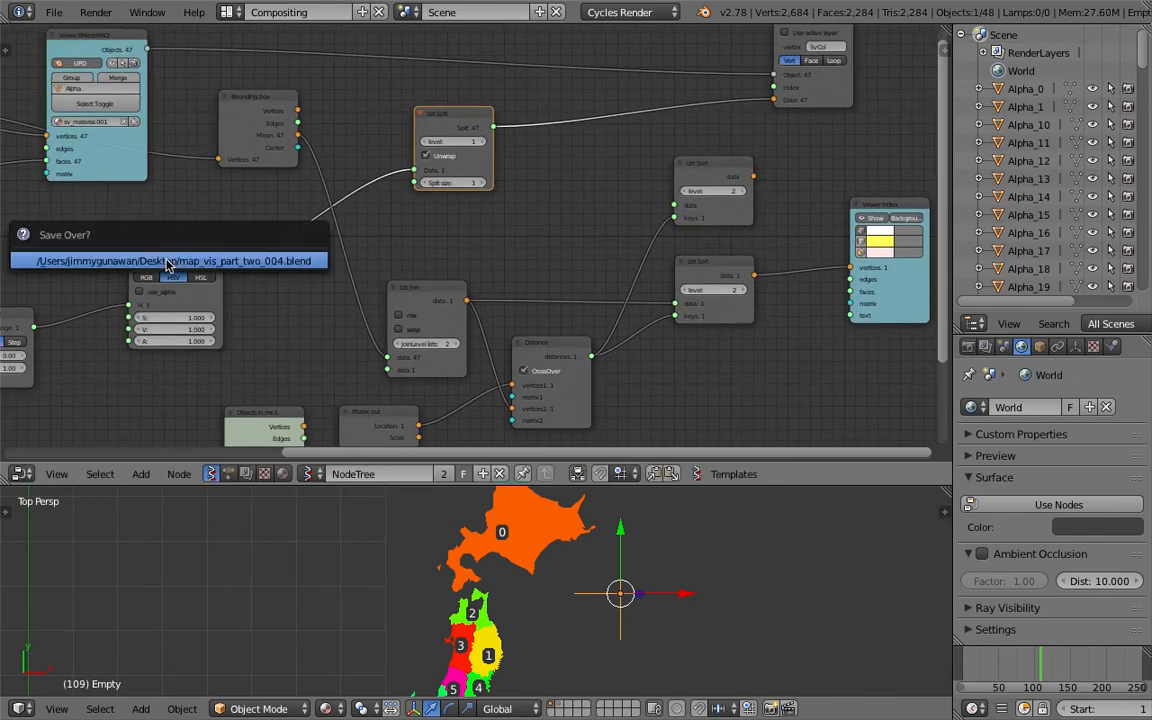
{"action": "left_click_drag", "start_coordinate": [433, 131], "coordinate": [488, 120]}
{"action": "left_click_drag", "start_coordinate": [222, 262], "coordinate": [469, 159]}
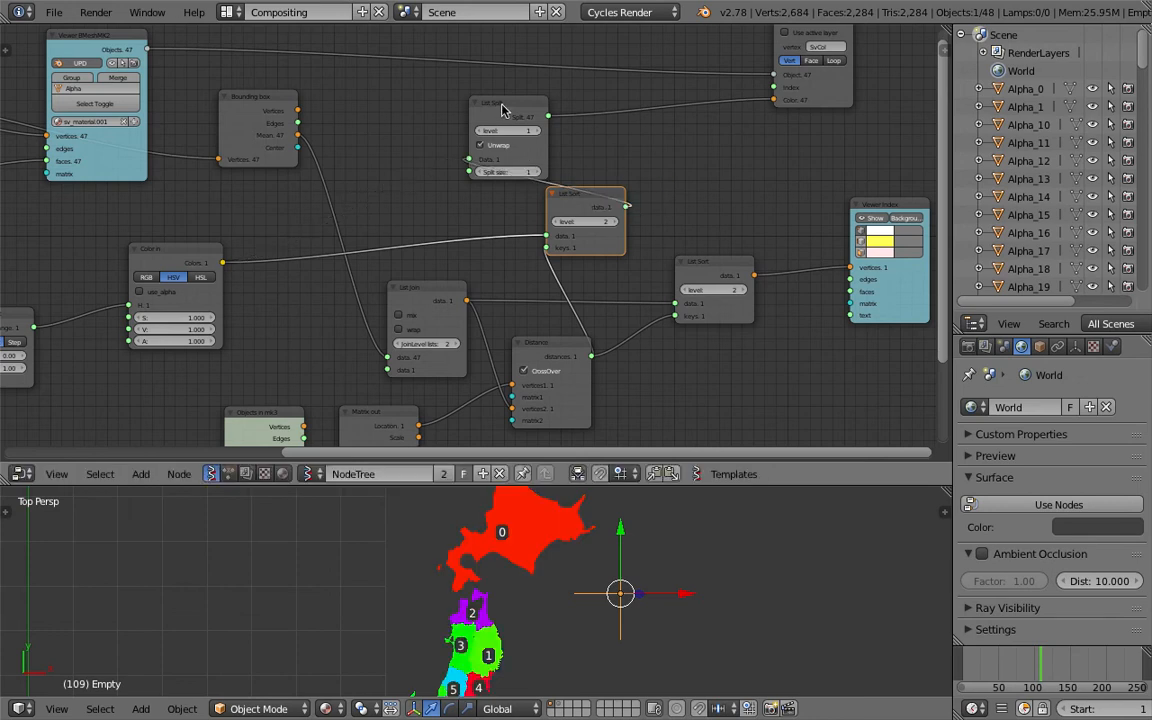
{"action": "left_click_drag", "start_coordinate": [506, 107], "coordinate": [686, 125]}
Resize the editors, reposition the List Split and Vertex color new nodes, and save the file
{"action": "scroll", "coordinate": [617, 638], "scroll_direction": "down", "scroll_amount": 5}
{"action": "middle_click_drag", "start_coordinate": [602, 643], "coordinate": [589, 594], "text": "shift"}
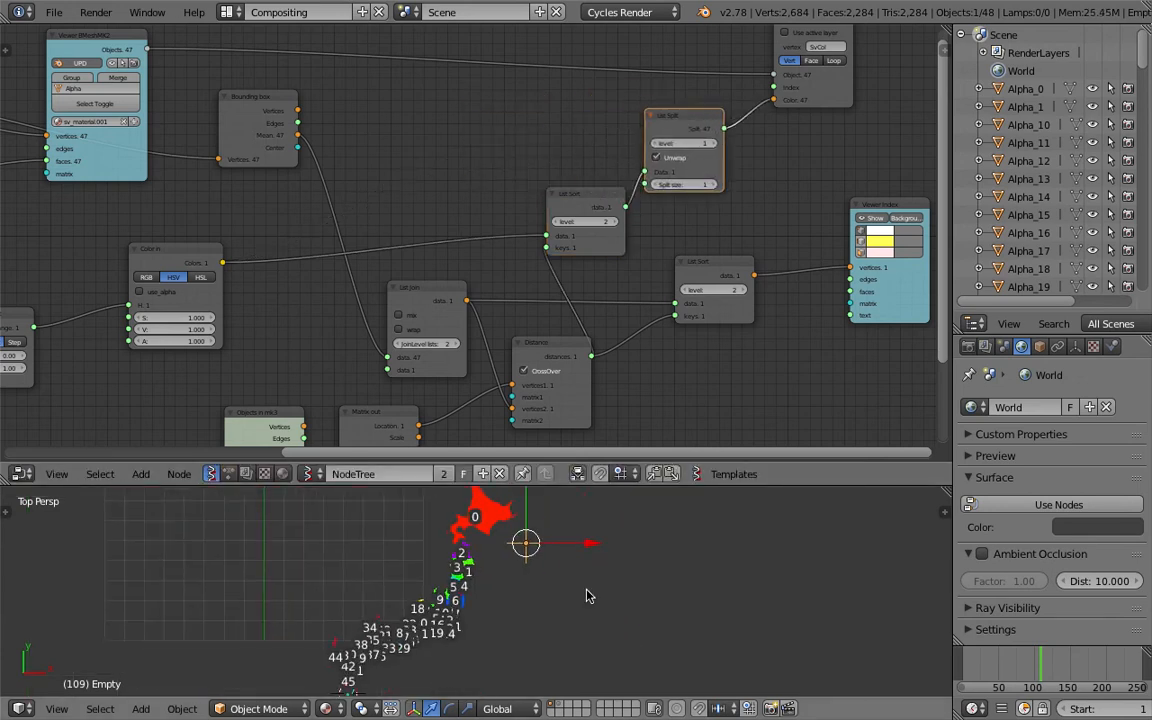
{"action": "middle_click_drag", "start_coordinate": [617, 371], "coordinate": [564, 303]}
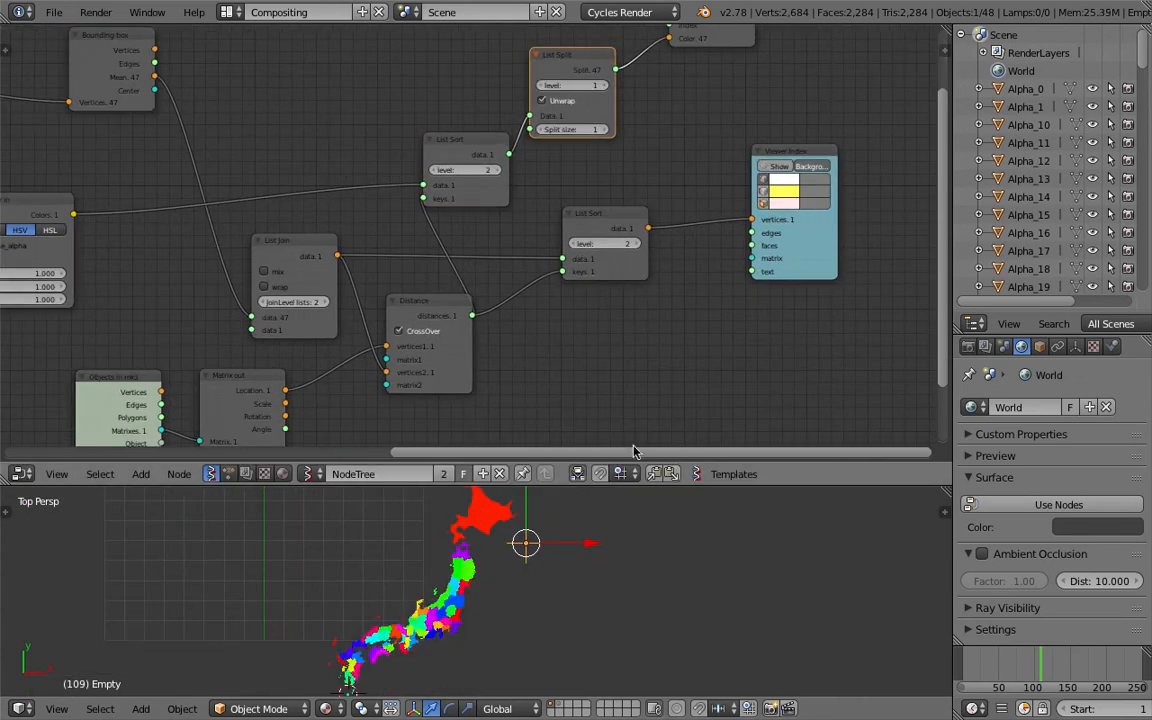
{"action": "left_click_drag", "start_coordinate": [543, 487], "coordinate": [540, 422]}
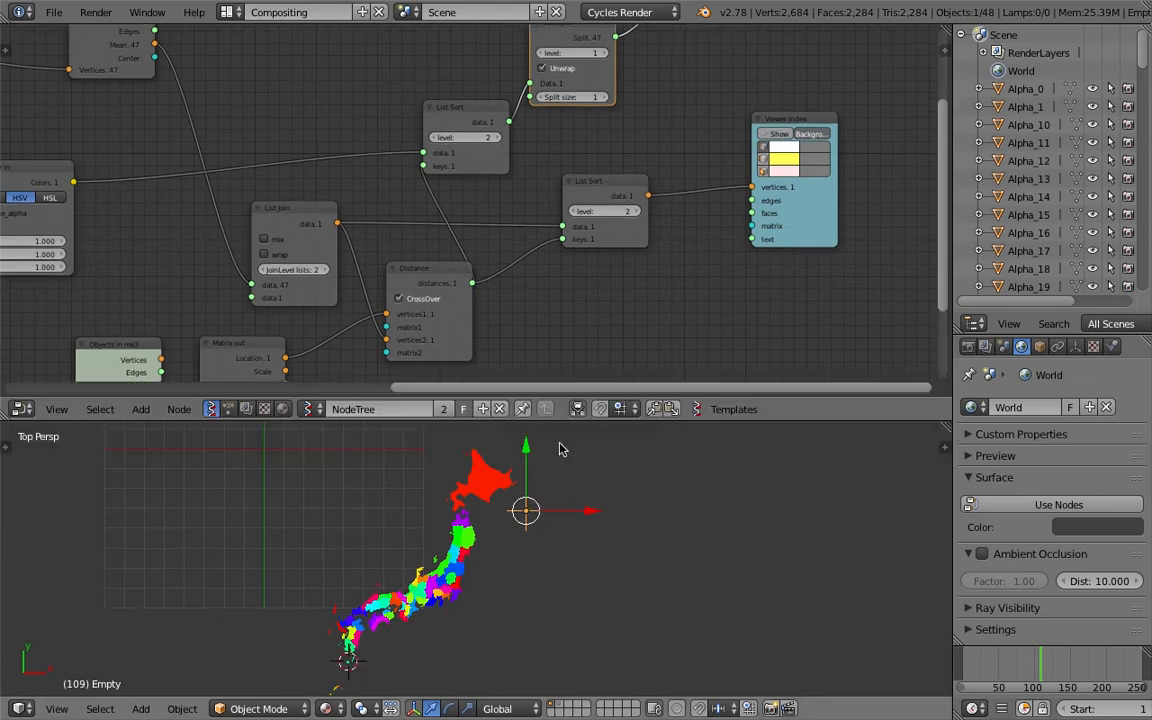
{"action": "middle_click_drag", "start_coordinate": [580, 136], "coordinate": [574, 169]}
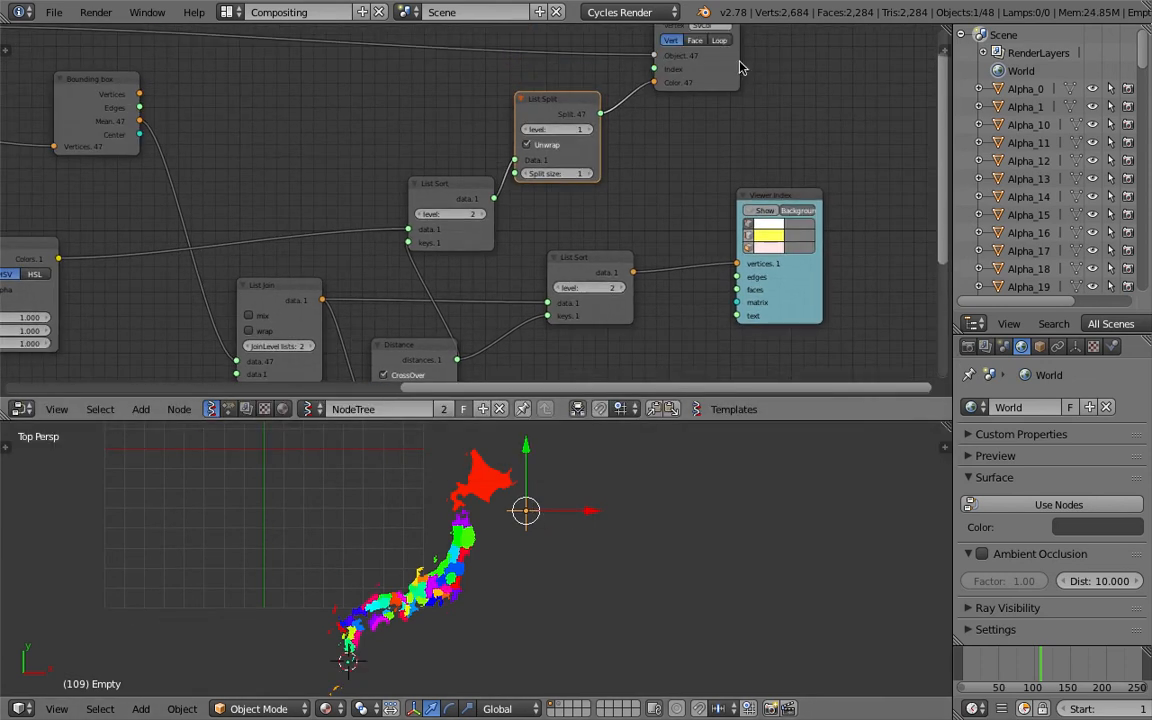
{"action": "left_click_drag", "start_coordinate": [738, 61], "coordinate": [829, 53]}
{"action": "left_click_drag", "start_coordinate": [560, 107], "coordinate": [644, 93]}
{"action": "left_click", "coordinate": [480, 214]}
{"action": "left_click", "coordinate": [420, 215]}
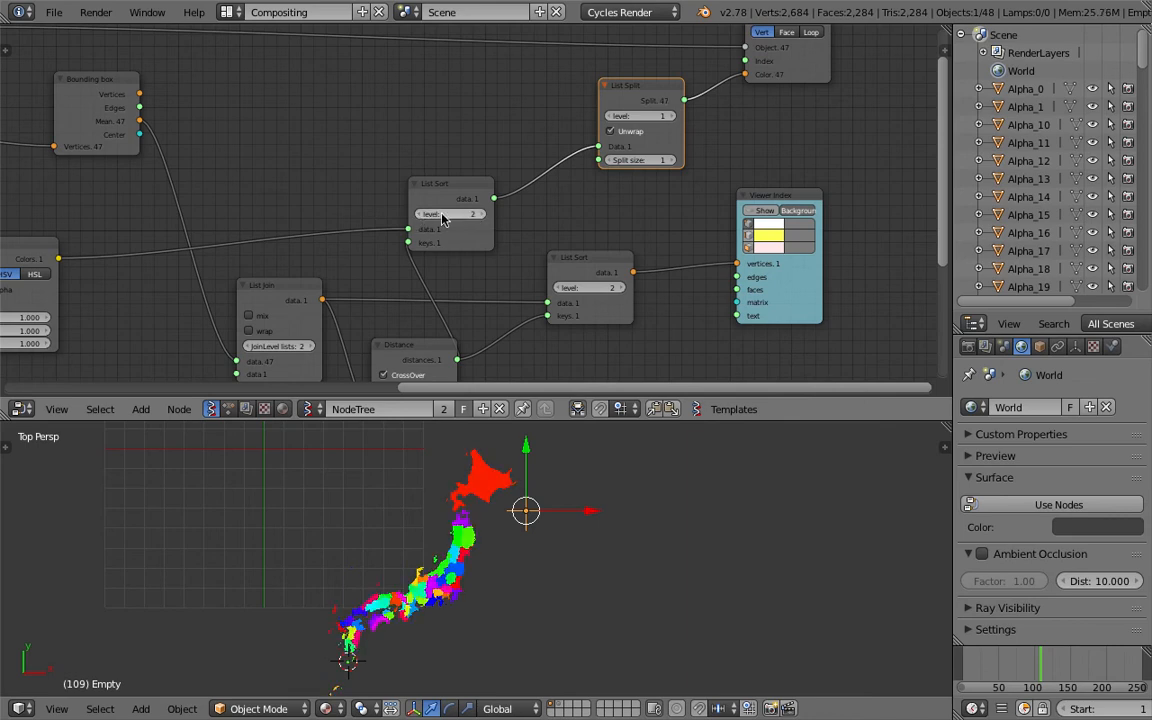
{"action": "key", "text": "ctrl+s"}
{"action": "left_click", "coordinate": [499, 537]}
Deselect everything in the 3D viewport and save the file
{"action": "scroll", "coordinate": [586, 452], "scroll_direction": "up", "scroll_amount": 2}
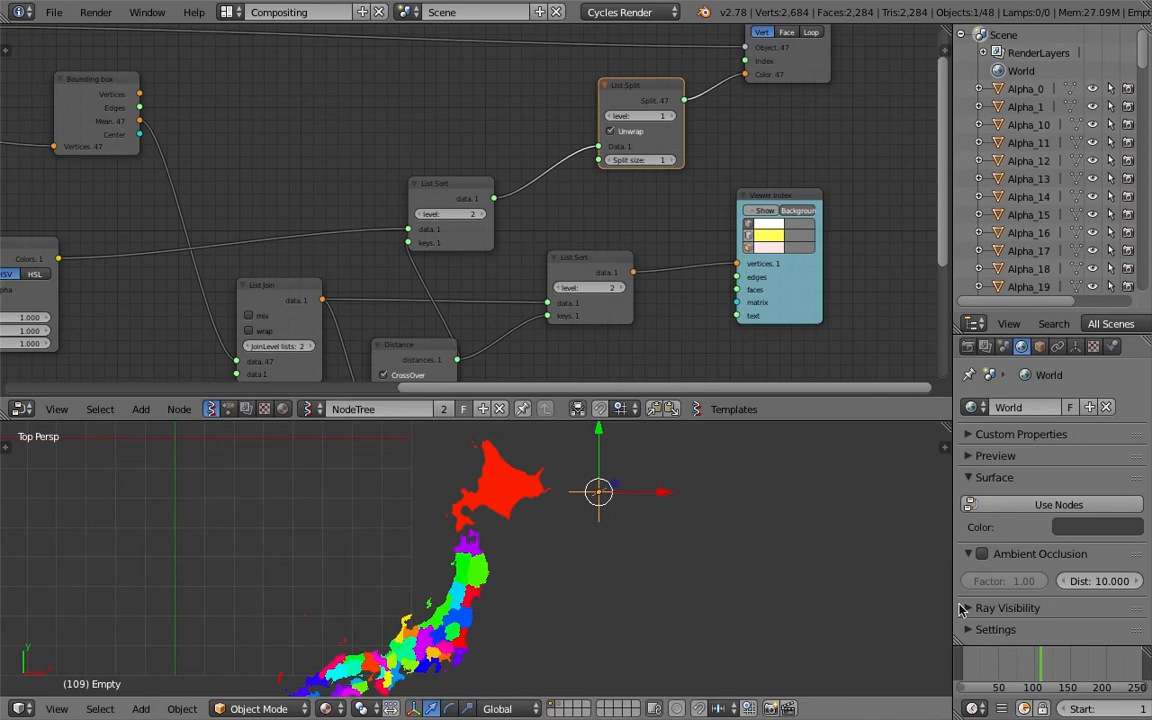
{"action": "left_click", "coordinate": [1021, 671]}
{"action": "scroll", "coordinate": [523, 510], "scroll_direction": "down", "scroll_amount": 1}
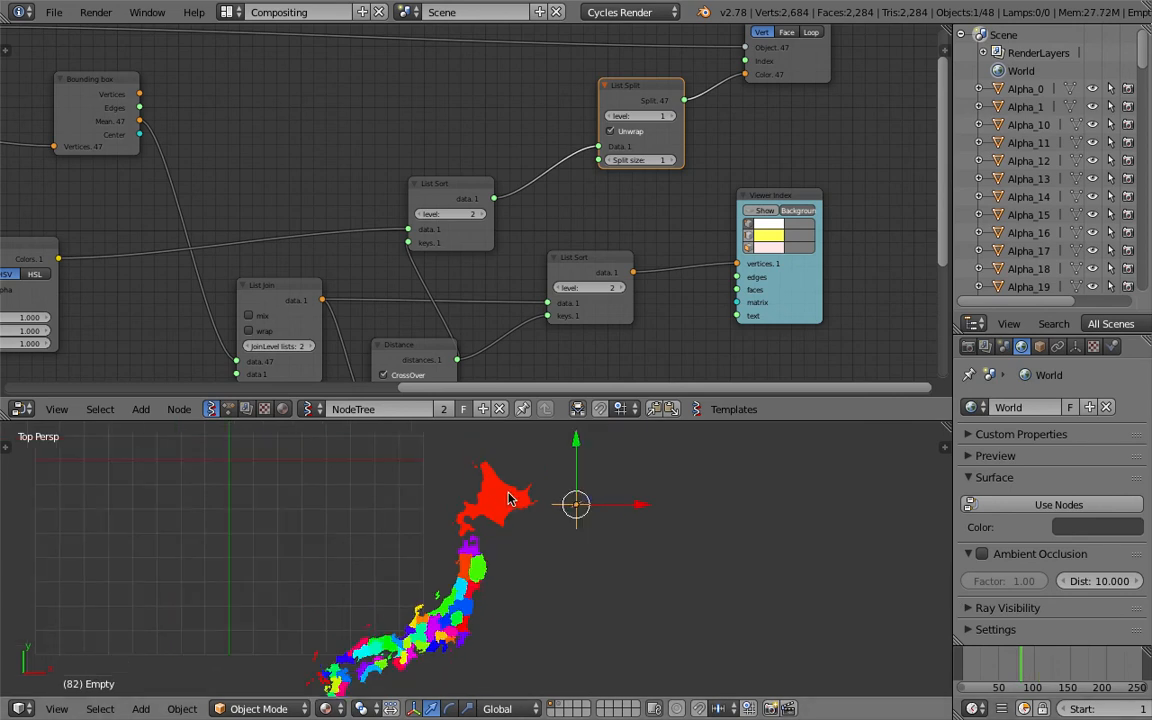
{"action": "scroll", "coordinate": [475, 567], "scroll_direction": "up", "scroll_amount": 3}
{"action": "scroll", "coordinate": [469, 543], "scroll_direction": "down", "scroll_amount": 2}
{"action": "key", "text": "a"}
{"action": "key", "text": "ctrl+s"}
{"action": "left_click", "coordinate": [540, 576]}
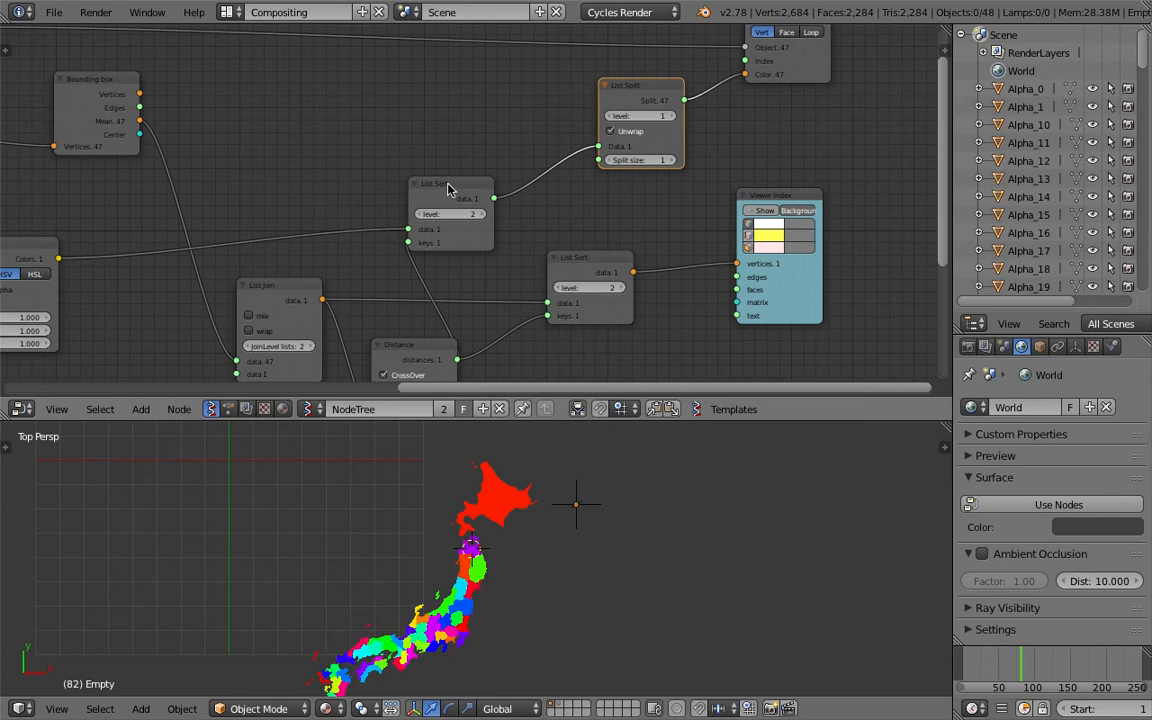
Tidy the positions of the List Sort and Range Float nodes and save the file
{"action": "left_click_drag", "start_coordinate": [449, 187], "coordinate": [480, 180]}
{"action": "scroll", "coordinate": [468, 189], "scroll_direction": "down", "scroll_amount": 1}
{"action": "middle_click_drag", "start_coordinate": [440, 189], "coordinate": [641, 166]}
{"action": "key", "text": "ctrl+s"}
{"action": "left_click", "coordinate": [599, 190]}
{"action": "left_click_drag", "start_coordinate": [235, 229], "coordinate": [254, 256]}
{"action": "middle_click_drag", "start_coordinate": [201, 286], "coordinate": [231, 277]}
{"action": "scroll", "coordinate": [229, 278], "scroll_direction": "down", "scroll_amount": 1}
{"action": "left_click_drag", "start_coordinate": [158, 264], "coordinate": [214, 182]}
{"action": "key", "text": "ctrl+s"}
{"action": "left_click", "coordinate": [232, 174]}
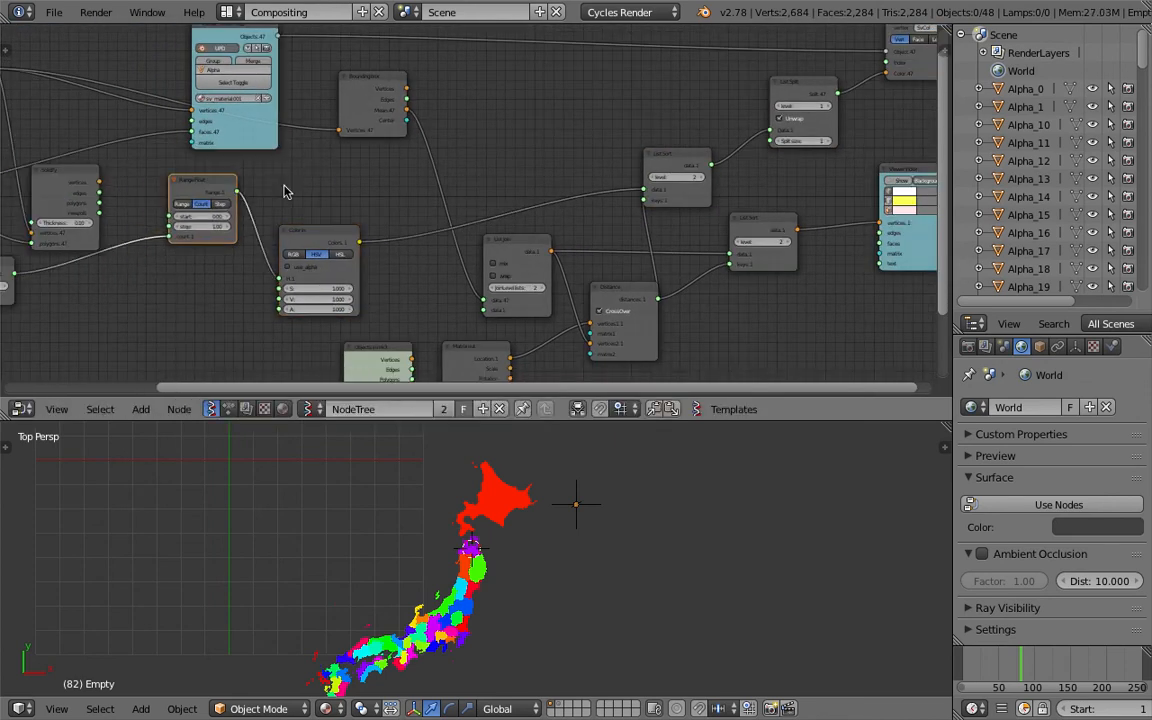
Connect the Range Float output to the duplicate List Sort's data input instead of the colours
{"action": "middle_click_drag", "start_coordinate": [353, 232], "coordinate": [309, 262]}
{"action": "left_click_drag", "start_coordinate": [192, 221], "coordinate": [600, 220]}
{"action": "right_click", "coordinate": [591, 511]}
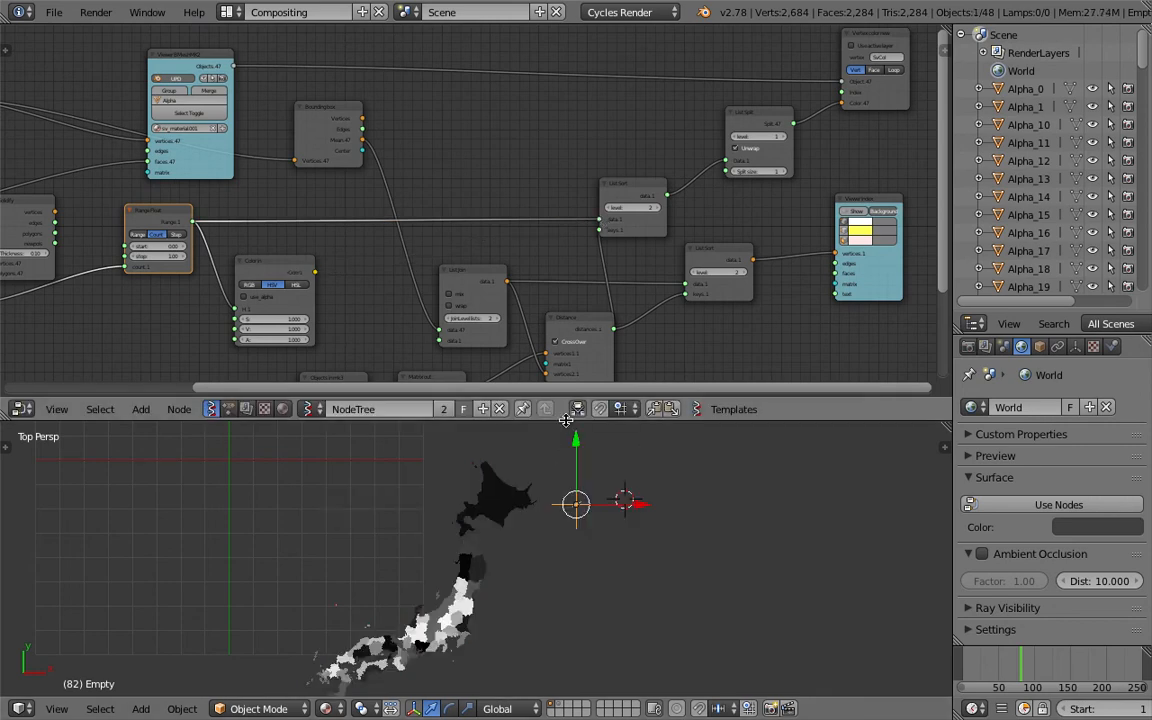
Enlarge the 3D viewport, select the Hokkaido region object, and save the file
{"action": "left_click_drag", "start_coordinate": [568, 420], "coordinate": [566, 287]}
{"action": "scroll", "coordinate": [561, 415], "scroll_direction": "up", "scroll_amount": 2}
{"action": "right_click", "coordinate": [517, 403]}
{"action": "middle_click_drag", "start_coordinate": [456, 503], "coordinate": [520, 408], "text": "shift"}
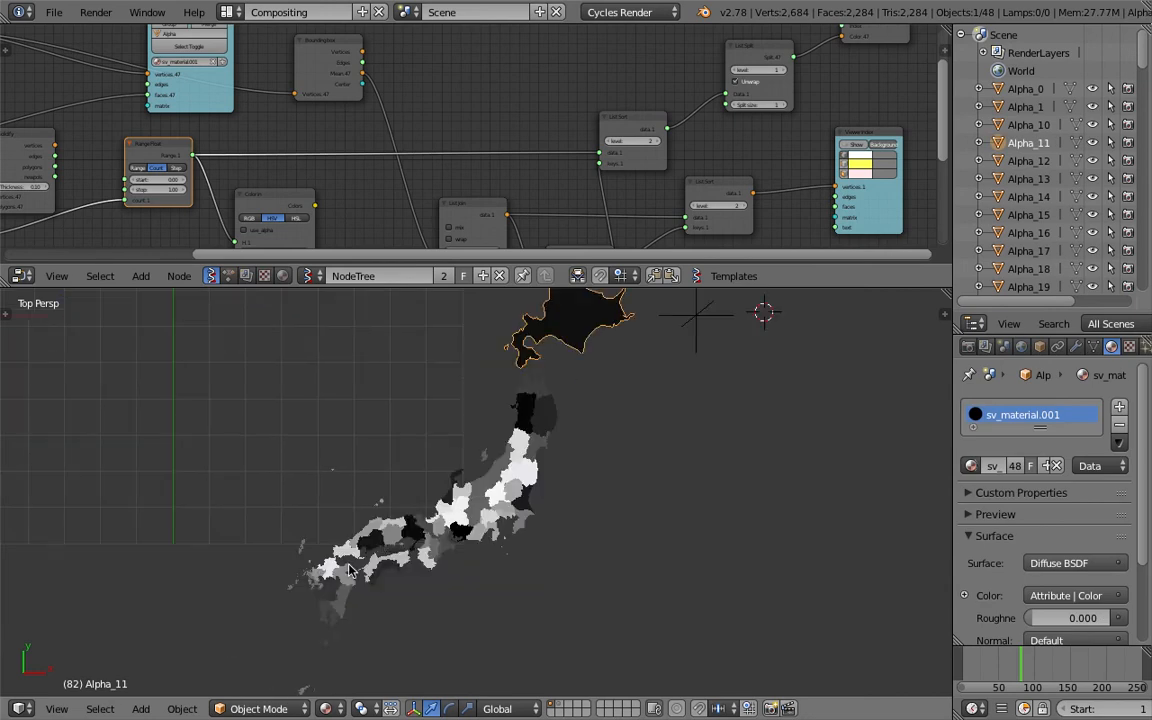
{"action": "scroll", "coordinate": [282, 582], "scroll_direction": "down", "scroll_amount": 1}
{"action": "key", "text": "ctrl+s"}
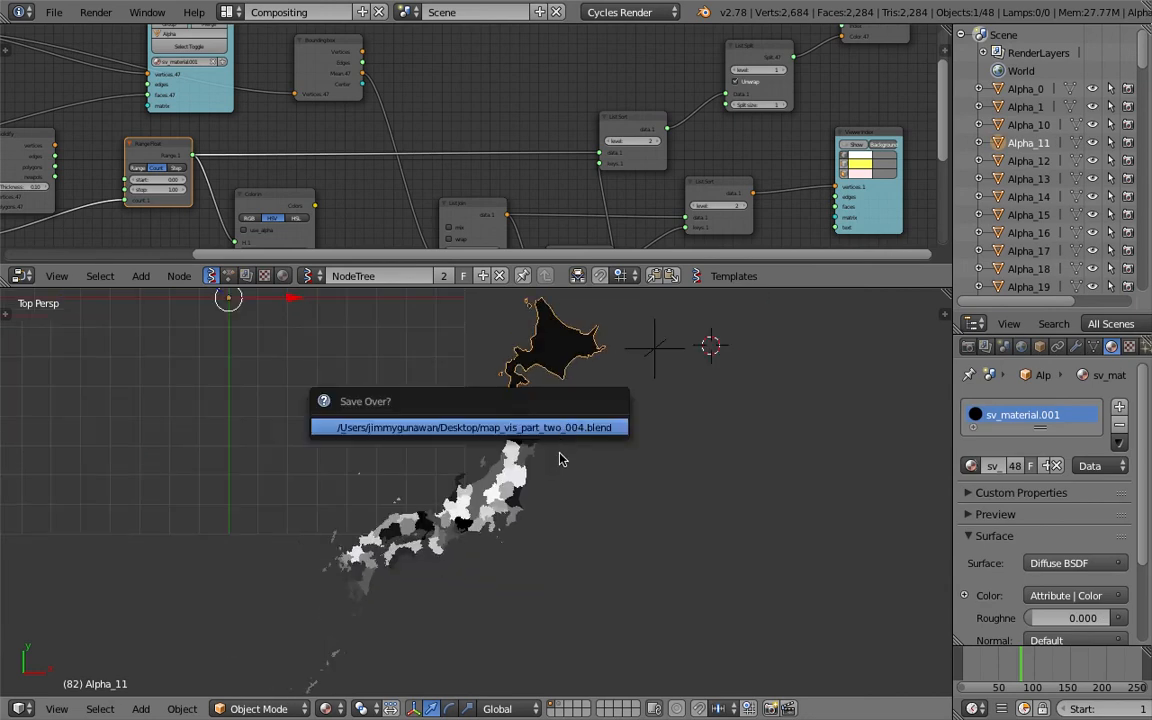
{"action": "key", "text": "Return"}
{"action": "middle_click_drag", "start_coordinate": [574, 430], "coordinate": [568, 520], "text": "shift"}
{"action": "key", "text": "ctrl+s"}
{"action": "key", "text": "Return"}
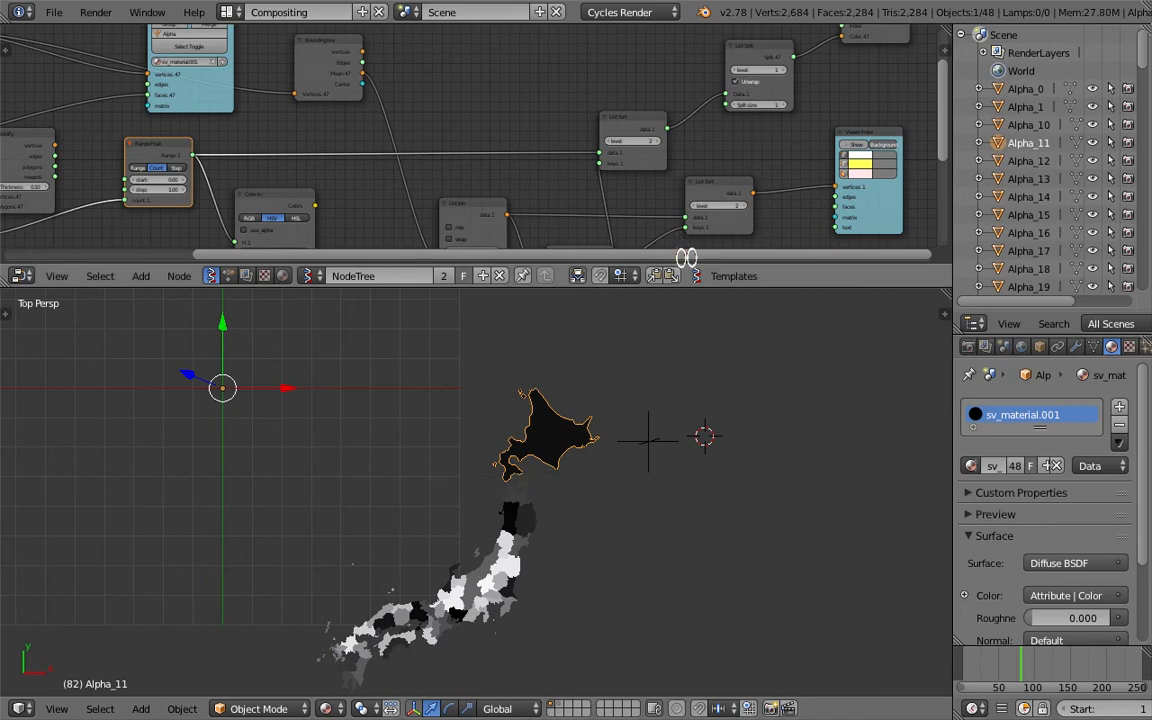
Shrink the 3D viewport, move the Vertex color new and List Split nodes, and save the file
{"action": "left_click_drag", "start_coordinate": [703, 288], "coordinate": [705, 407]}
{"action": "middle_click_drag", "start_coordinate": [465, 226], "coordinate": [270, 246]}
{"action": "left_click_drag", "start_coordinate": [441, 202], "coordinate": [439, 179]}
{"action": "middle_click_drag", "start_coordinate": [489, 203], "coordinate": [483, 207]}
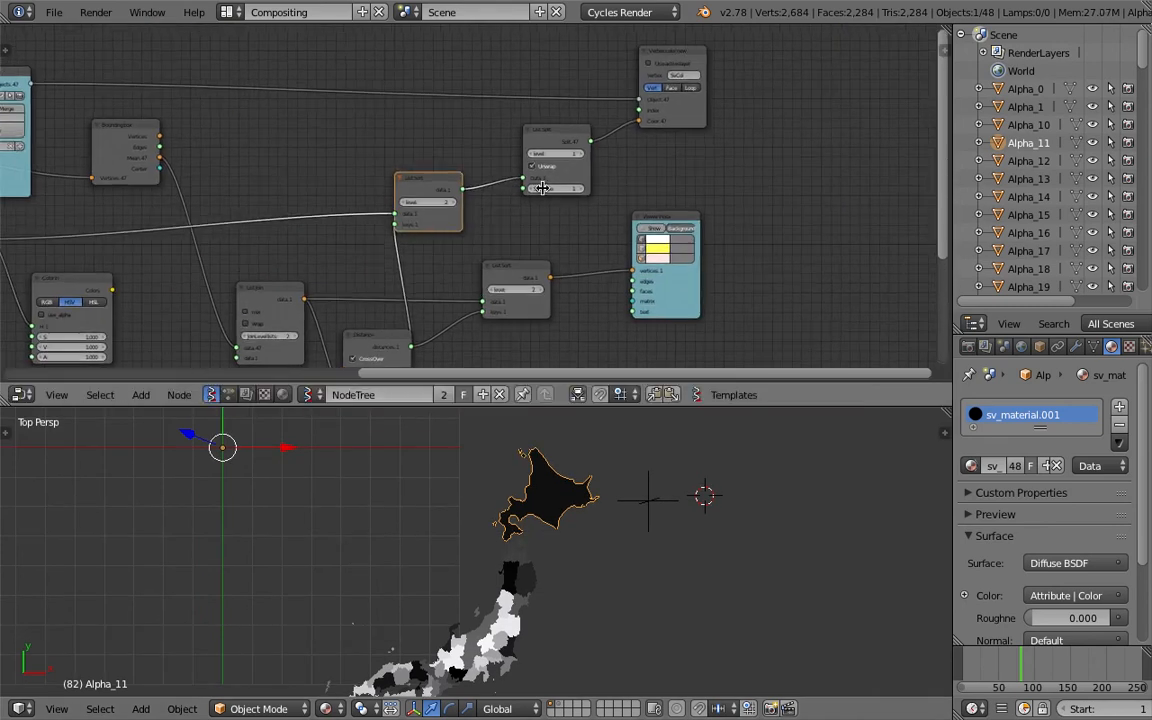
{"action": "left_click_drag", "start_coordinate": [676, 108], "coordinate": [737, 99]}
{"action": "middle_click_drag", "start_coordinate": [627, 177], "coordinate": [594, 210]}
{"action": "key", "text": "ctrl+s"}
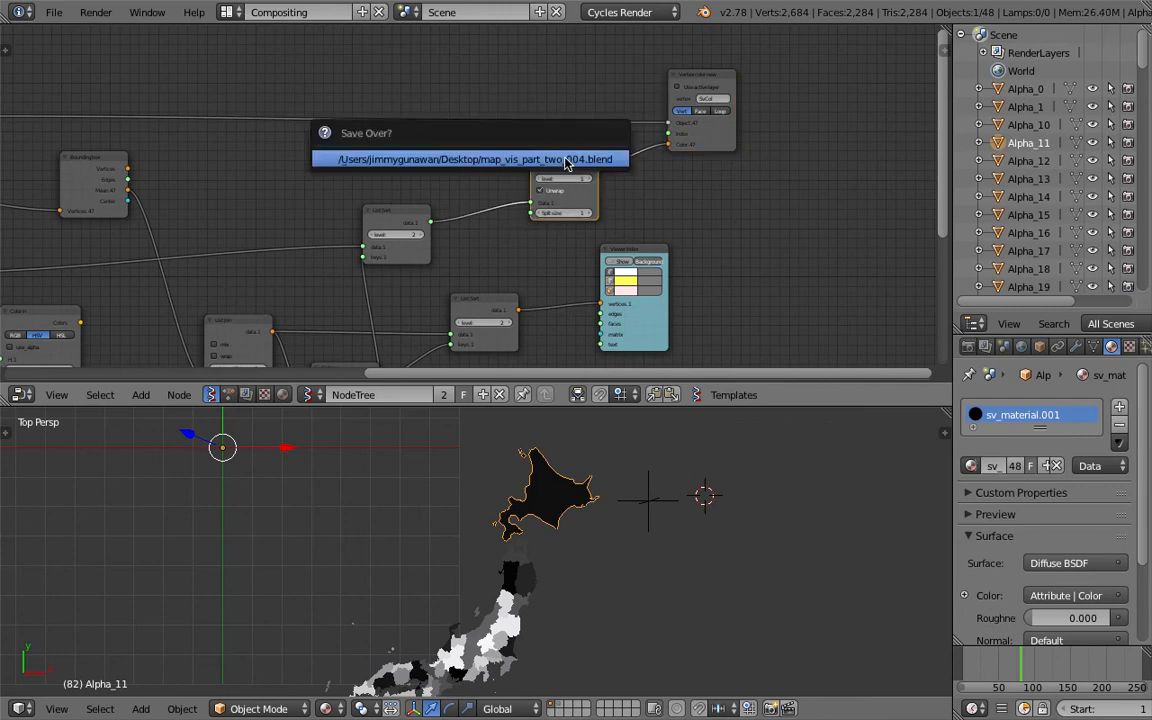
{"action": "key", "text": "Return"}
Toggle the List Split node's Unwrap option off and back on
{"action": "scroll", "coordinate": [541, 183], "scroll_direction": "up", "scroll_amount": 1}
{"action": "left_click", "coordinate": [560, 200]}
{"action": "left_click", "coordinate": [566, 204]}
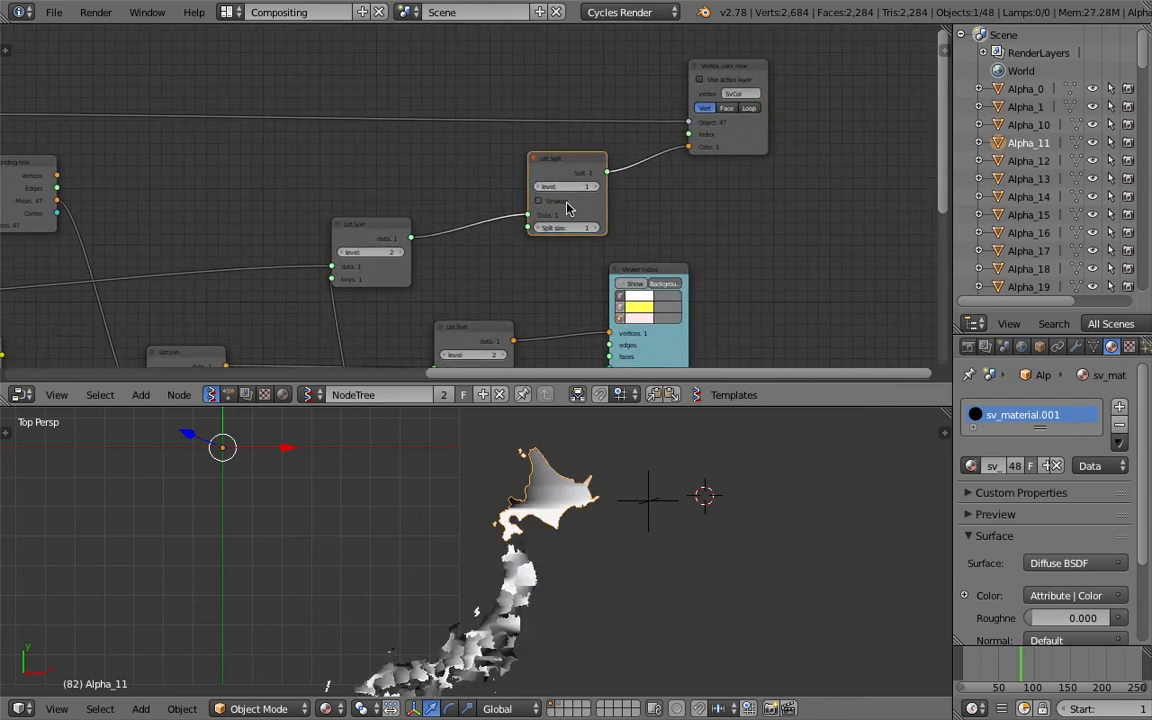
{"action": "left_click", "coordinate": [567, 203]}
{"action": "left_click", "coordinate": [567, 203]}
{"action": "left_click", "coordinate": [567, 203]}
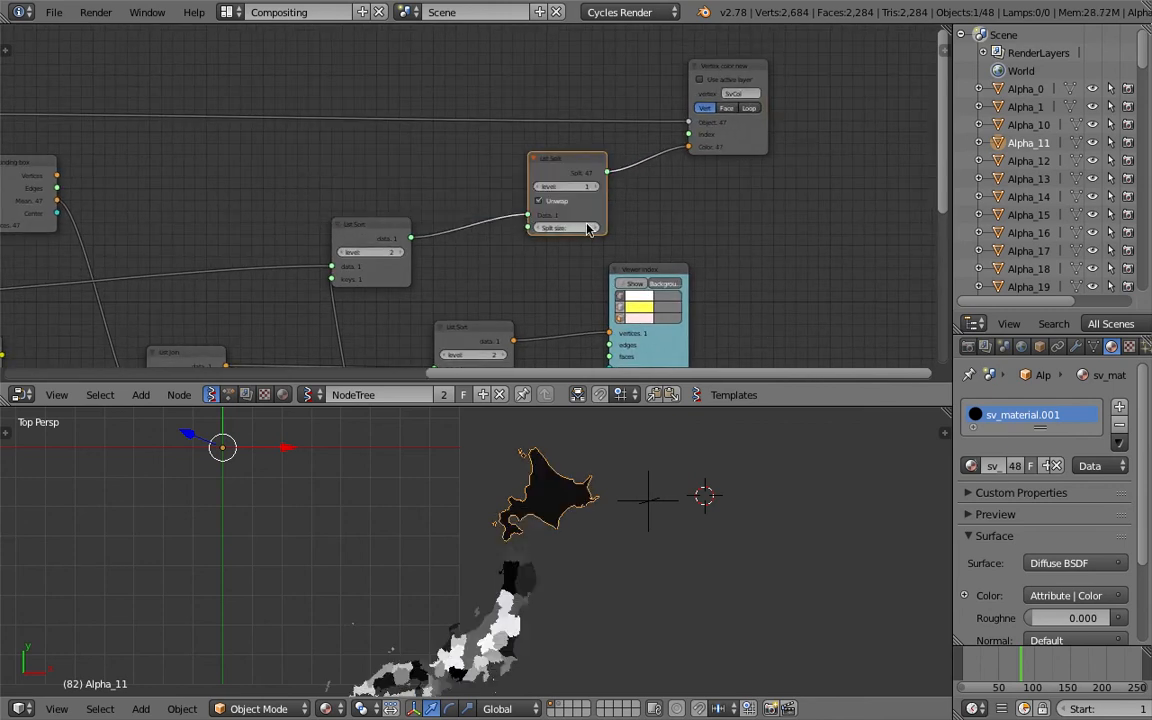
Set the List Split node's split size to 2
{"action": "left_click", "coordinate": [594, 227]}
{"action": "left_click", "coordinate": [535, 228]}
{"action": "left_click", "coordinate": [594, 228]}
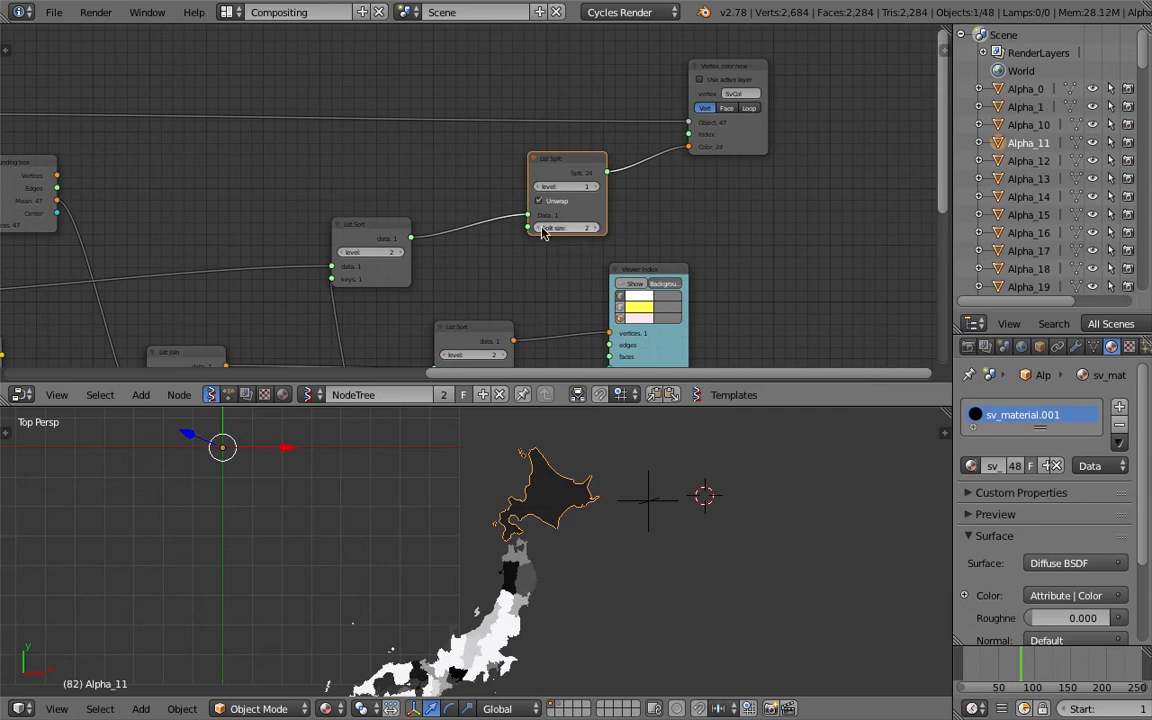
Reposition the List Sort node beside the List Split node and save the file
{"action": "left_click", "coordinate": [542, 230]}
{"action": "left_click_drag", "start_coordinate": [378, 224], "coordinate": [455, 210]}
{"action": "key", "text": "ctrl+s"}
{"action": "left_click", "coordinate": [455, 211]}
Move the Viewer BMeshMK2 node higher in the node tree
{"action": "middle_click_drag", "start_coordinate": [277, 204], "coordinate": [505, 166]}
{"action": "scroll", "coordinate": [431, 182], "scroll_direction": "down", "scroll_amount": 1}
{"action": "scroll", "coordinate": [431, 182], "scroll_direction": "down", "scroll_amount": 1}
{"action": "middle_click_drag", "start_coordinate": [431, 182], "coordinate": [516, 187]}
{"action": "left_click_drag", "start_coordinate": [379, 150], "coordinate": [359, 172]}
{"action": "left_click_drag", "start_coordinate": [257, 94], "coordinate": [515, 65]}
{"action": "scroll", "coordinate": [515, 65], "scroll_direction": "up", "scroll_amount": 8}
{"action": "middle_click_drag", "start_coordinate": [515, 65], "coordinate": [361, 175]}
{"action": "middle_click_drag", "start_coordinate": [314, 140], "coordinate": [361, 81]}
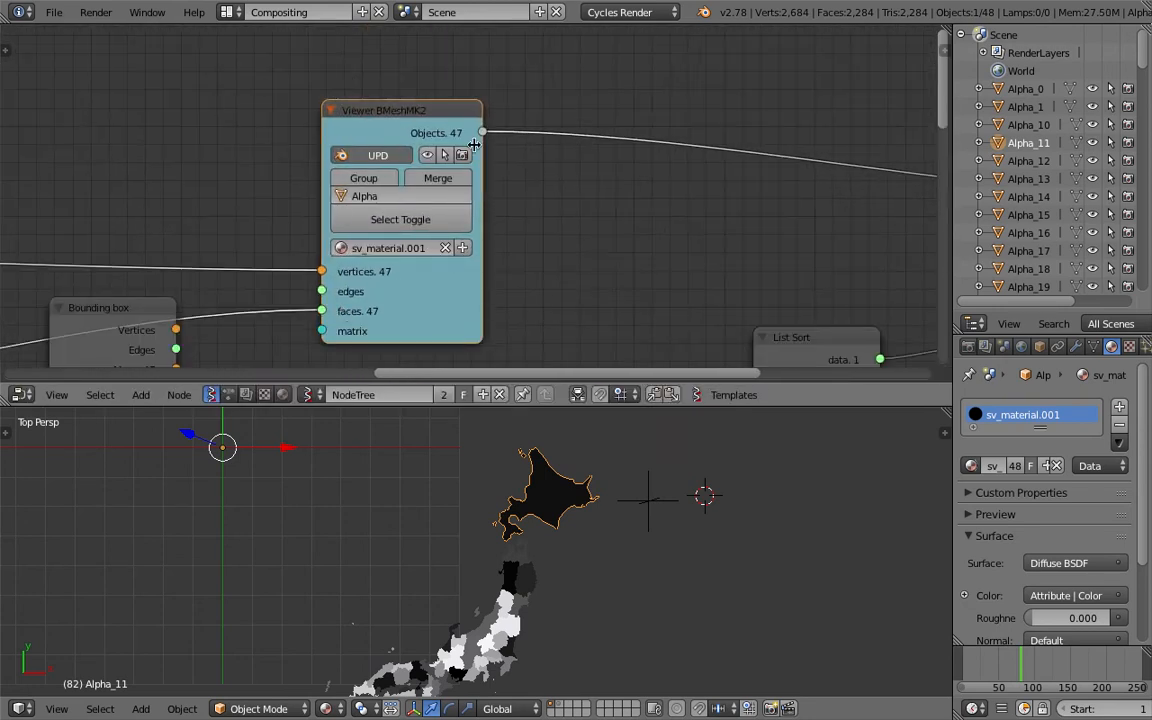
{"action": "scroll", "coordinate": [355, 112], "scroll_direction": "down", "scroll_amount": 1}
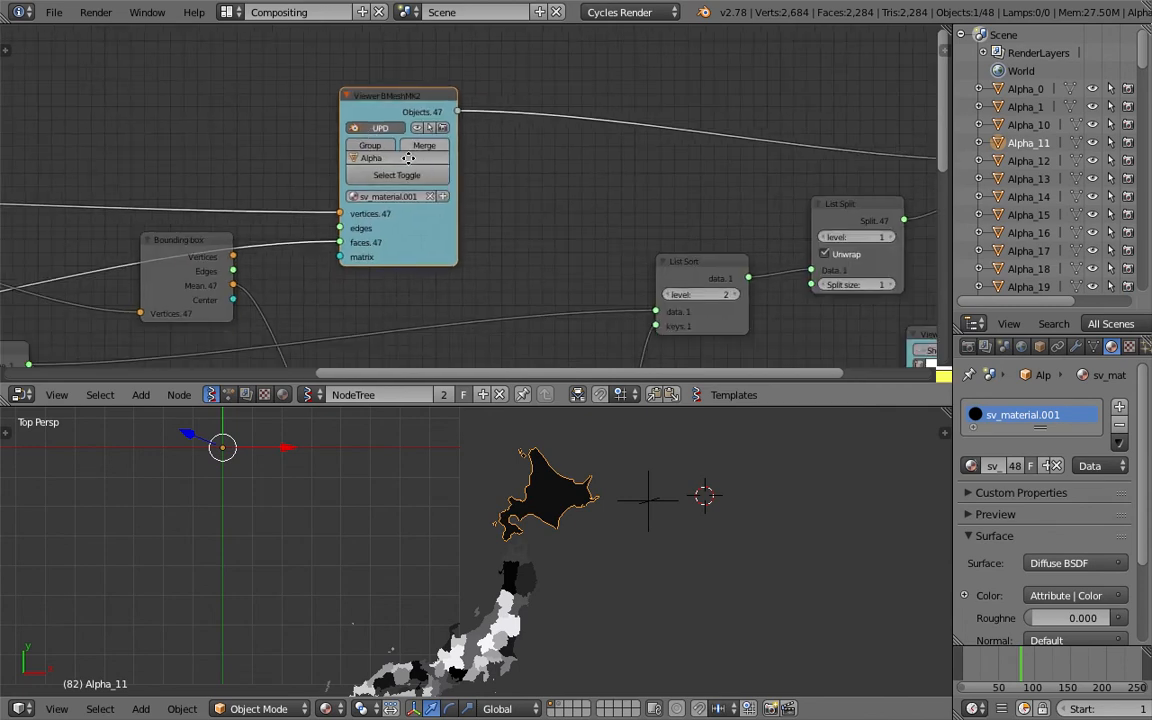
{"action": "scroll", "coordinate": [388, 178], "scroll_direction": "down", "scroll_amount": 1}
{"action": "scroll", "coordinate": [450, 203], "scroll_direction": "down", "scroll_amount": 1}
{"action": "middle_click_drag", "start_coordinate": [376, 182], "coordinate": [610, 124]}
{"action": "middle_click_drag", "start_coordinate": [242, 192], "coordinate": [436, 137]}
{"action": "left_click_drag", "start_coordinate": [215, 203], "coordinate": [175, 200]}
{"action": "middle_click_drag", "start_coordinate": [775, 35], "coordinate": [465, 100]}
{"action": "scroll", "coordinate": [474, 65], "scroll_direction": "up", "scroll_amount": 1}
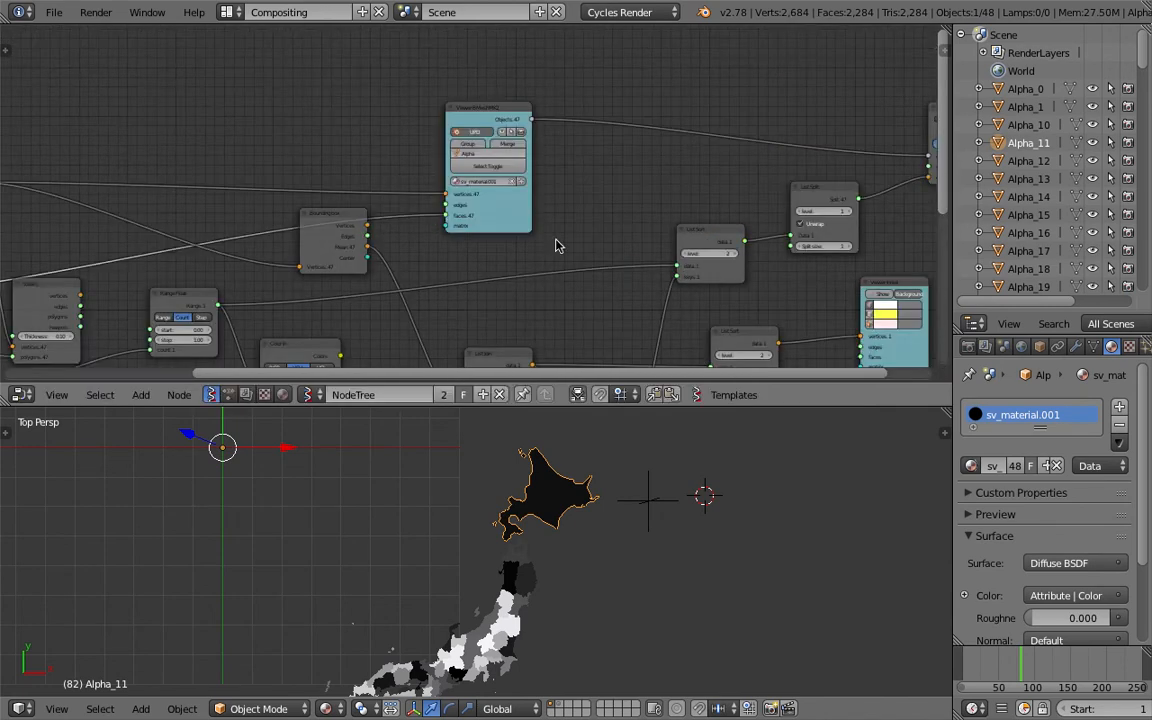
{"action": "left_click_drag", "start_coordinate": [508, 119], "coordinate": [478, 68]}
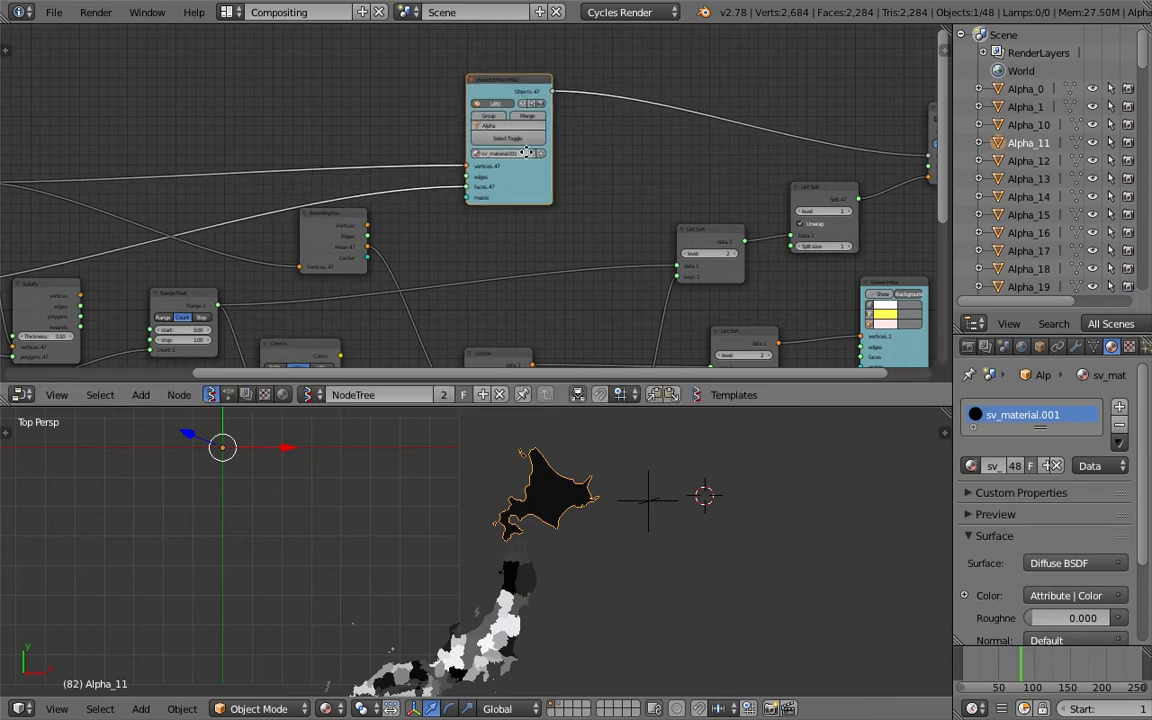
Tidy the positions of the Bounding box and neighbouring nodes in the node tree
{"action": "middle_click_drag", "start_coordinate": [526, 152], "coordinate": [504, 160]}
{"action": "left_click_drag", "start_coordinate": [329, 234], "coordinate": [313, 245]}
{"action": "scroll", "coordinate": [508, 192], "scroll_direction": "up", "scroll_amount": 2}
{"action": "left_click_drag", "start_coordinate": [516, 190], "coordinate": [499, 170]}
{"action": "scroll", "coordinate": [488, 180], "scroll_direction": "down", "scroll_amount": 3}
{"action": "middle_click_drag", "start_coordinate": [465, 193], "coordinate": [668, 164]}
{"action": "middle_click_drag", "start_coordinate": [276, 268], "coordinate": [347, 246]}
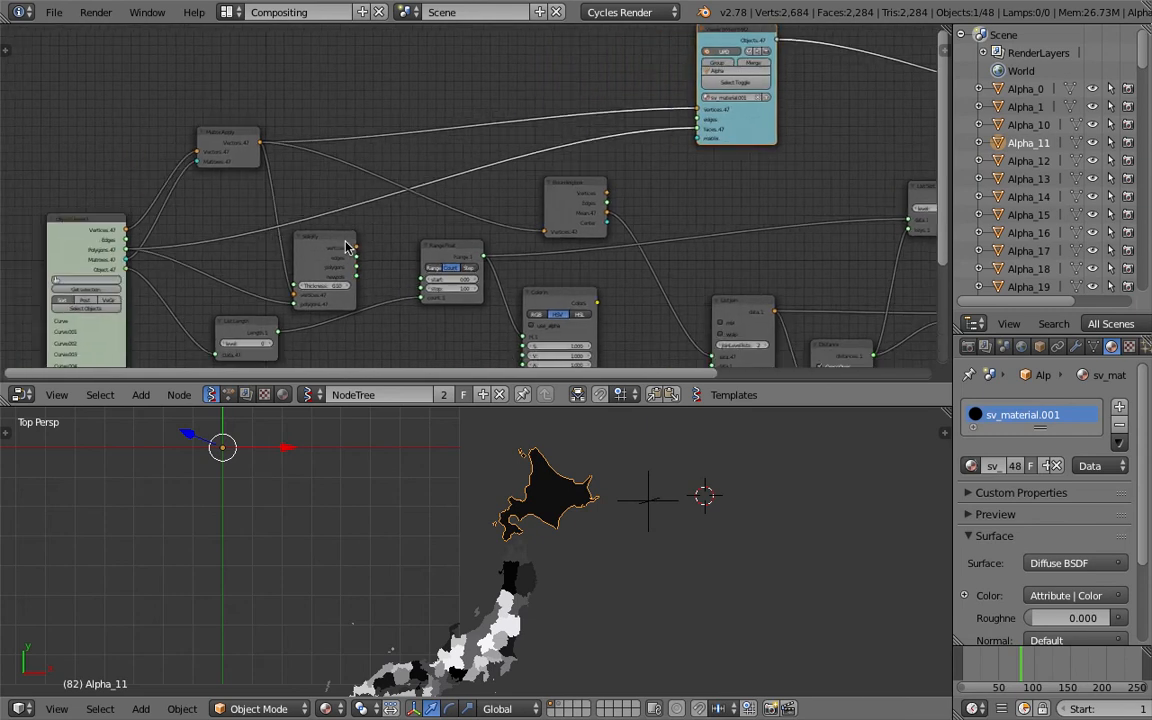
{"action": "middle_click_drag", "start_coordinate": [482, 220], "coordinate": [393, 220]}
{"action": "middle_click_drag", "start_coordinate": [476, 193], "coordinate": [306, 187]}
{"action": "left_click_drag", "start_coordinate": [447, 300], "coordinate": [437, 277]}
{"action": "middle_click_drag", "start_coordinate": [625, 224], "coordinate": [390, 224]}
Select the empty in the 3D viewport and move it to the west of the map
{"action": "middle_click_drag", "start_coordinate": [525, 502], "coordinate": [483, 493]}
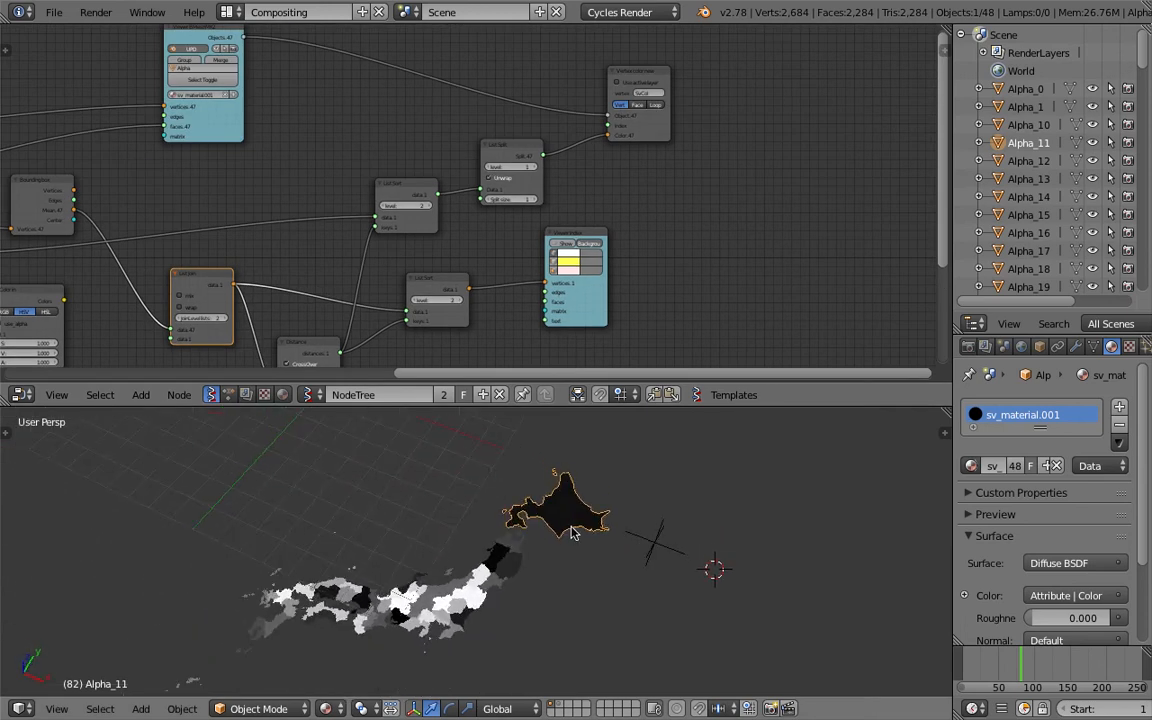
{"action": "right_click", "coordinate": [653, 540]}
{"action": "middle_click_drag", "start_coordinate": [660, 535], "coordinate": [707, 555]}
{"action": "key", "text": "g"}
{"action": "left_click", "coordinate": [409, 609]}
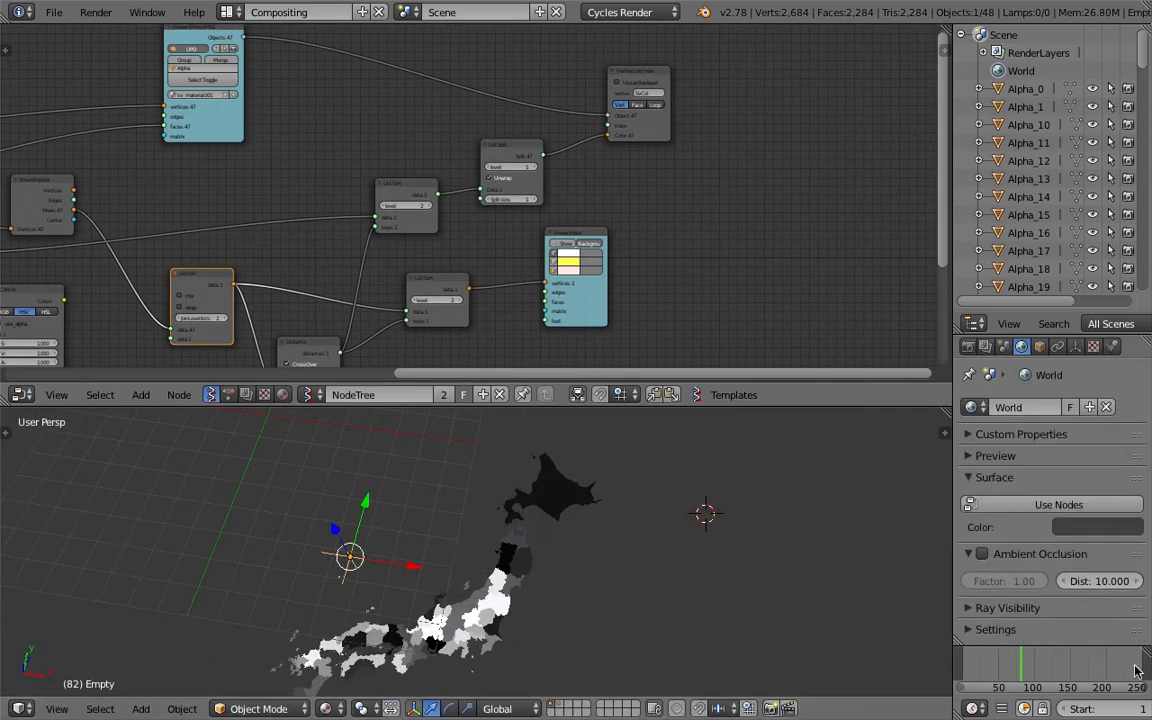
Change the timeline frame and move the empty over central Honshu
{"action": "middle_click_drag", "start_coordinate": [490, 515], "coordinate": [511, 524]}
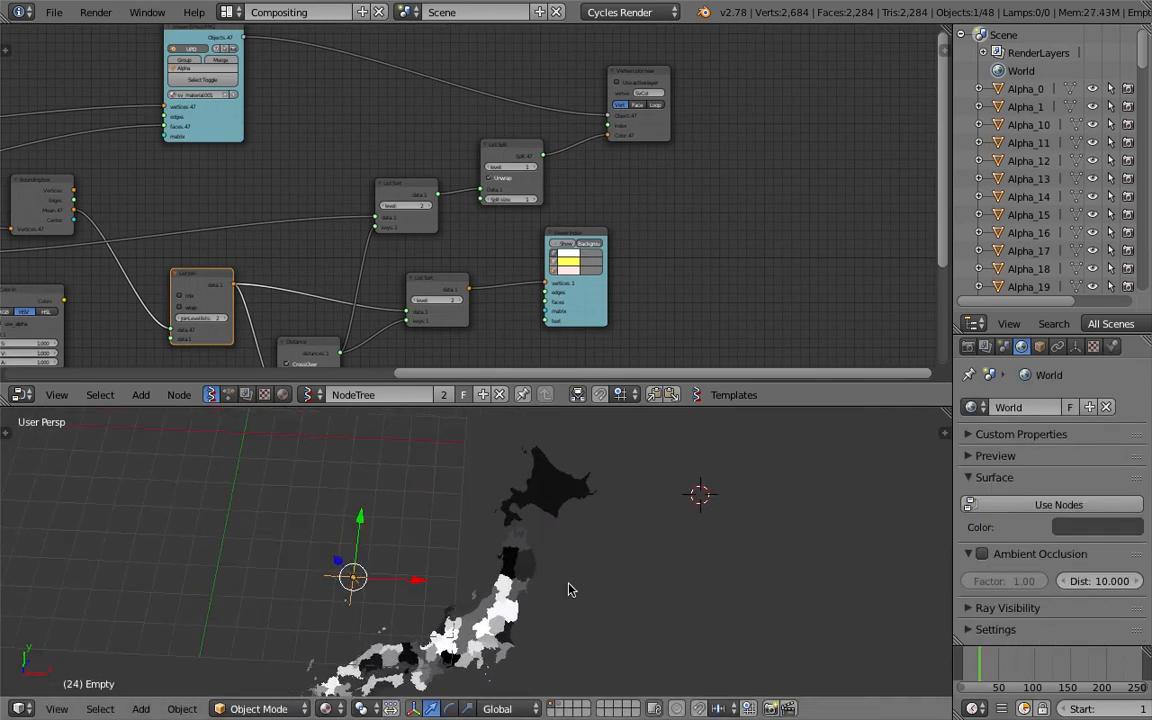
{"action": "left_click", "coordinate": [1000, 667]}
{"action": "key", "text": "g"}
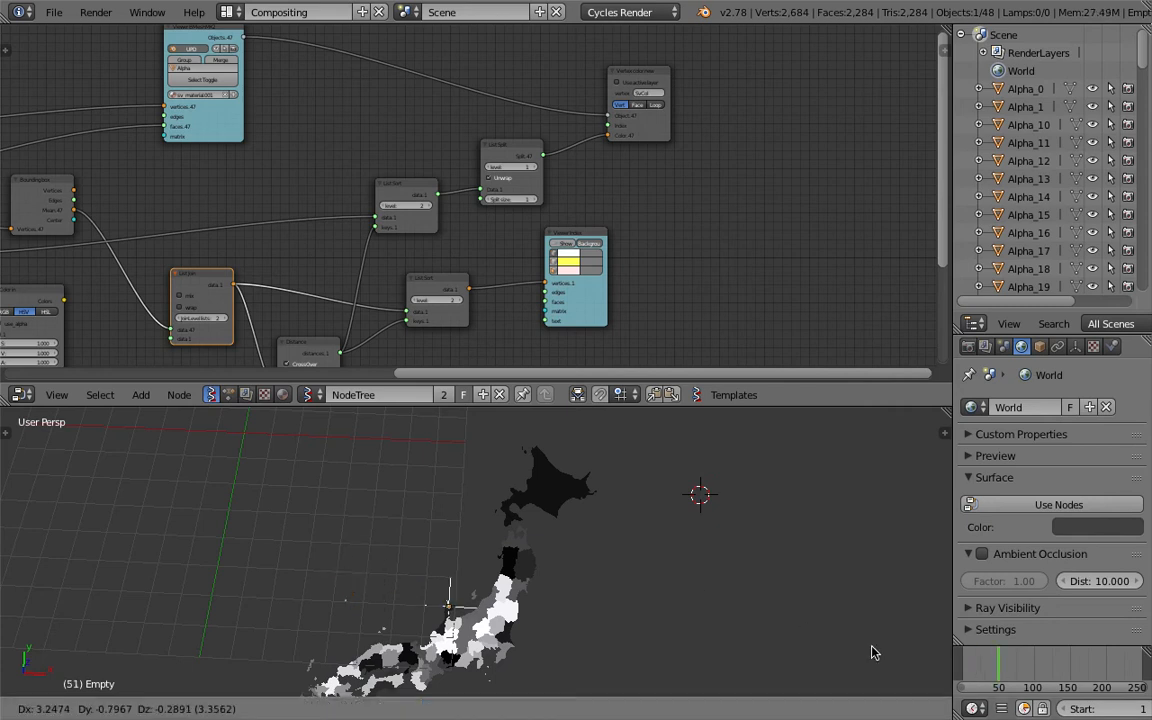
{"action": "left_click", "coordinate": [562, 598]}
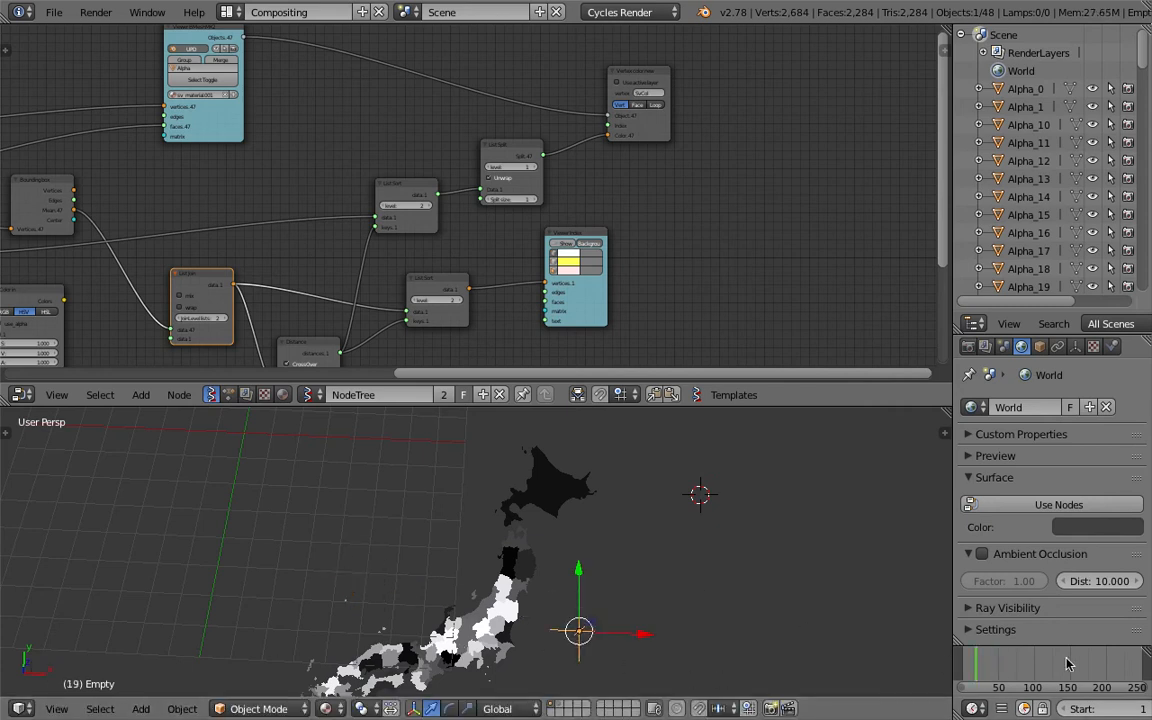
Move the empty to the southwest of the map and change the timeline frame
{"action": "middle_click_drag", "start_coordinate": [648, 619], "coordinate": [620, 545]}
{"action": "key", "text": "g"}
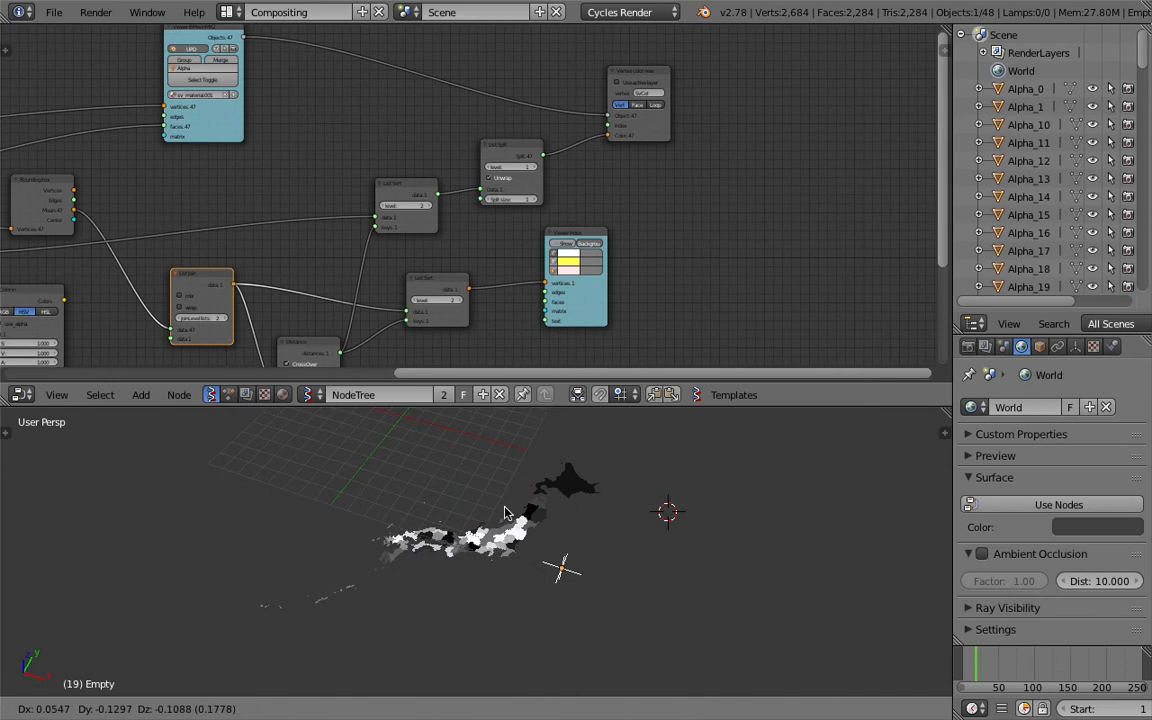
{"action": "left_click", "coordinate": [353, 463]}
{"action": "left_click", "coordinate": [1045, 668]}
Turn on the Viewer Index node's display of region indices
{"action": "middle_click_drag", "start_coordinate": [427, 513], "coordinate": [535, 589]}
{"action": "left_click", "coordinate": [566, 244]}
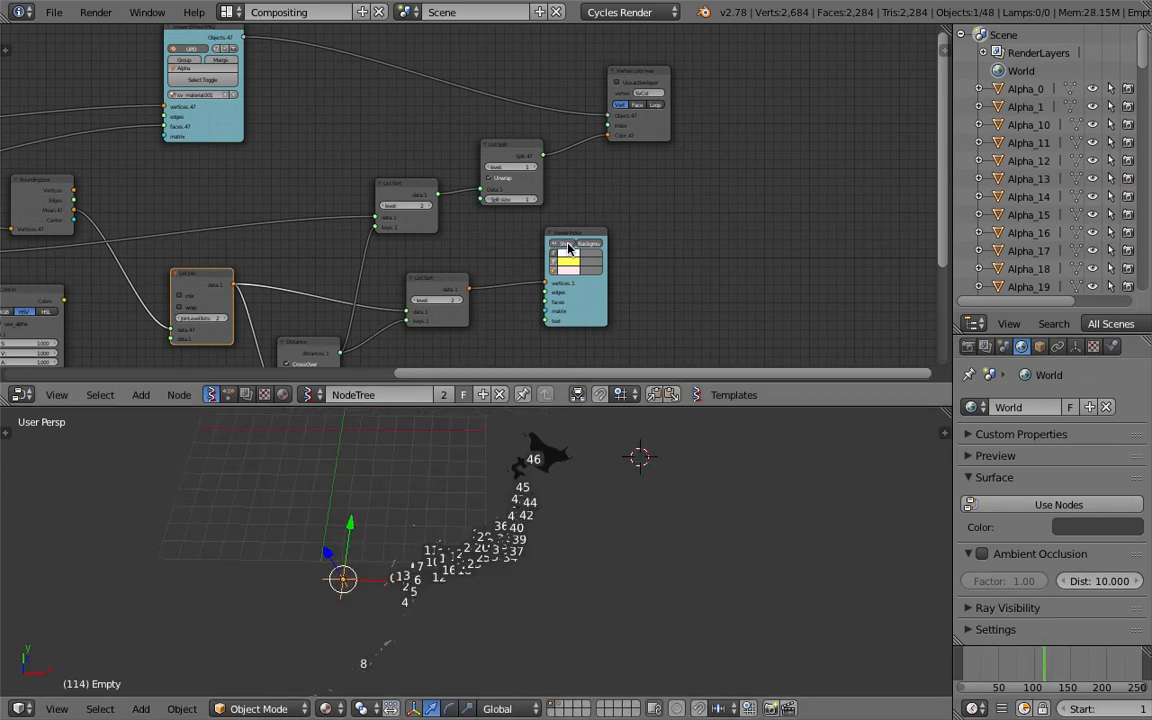
Move the empty south of the map and change the timeline frame
{"action": "key", "text": "g"}
{"action": "left_click", "coordinate": [648, 558]}
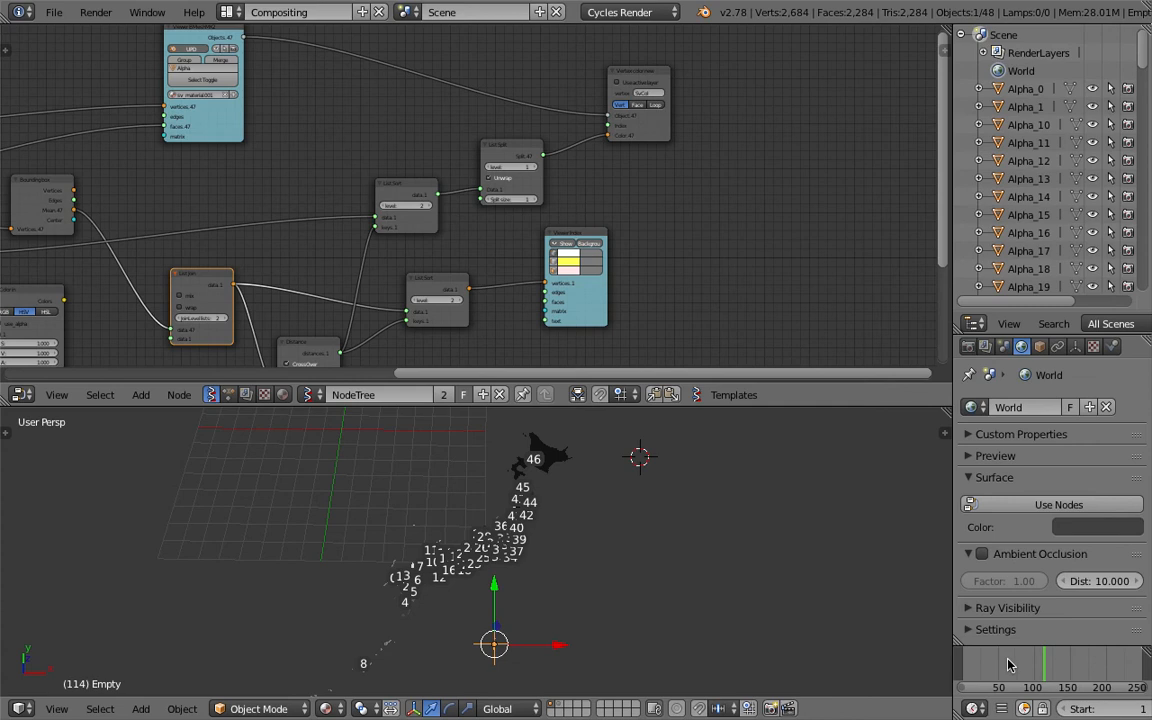
{"action": "left_click", "coordinate": [1008, 661]}
Move the empty next to Hokkaido and change the timeline frame
{"action": "key", "text": "g"}
{"action": "left_click", "coordinate": [753, 641]}
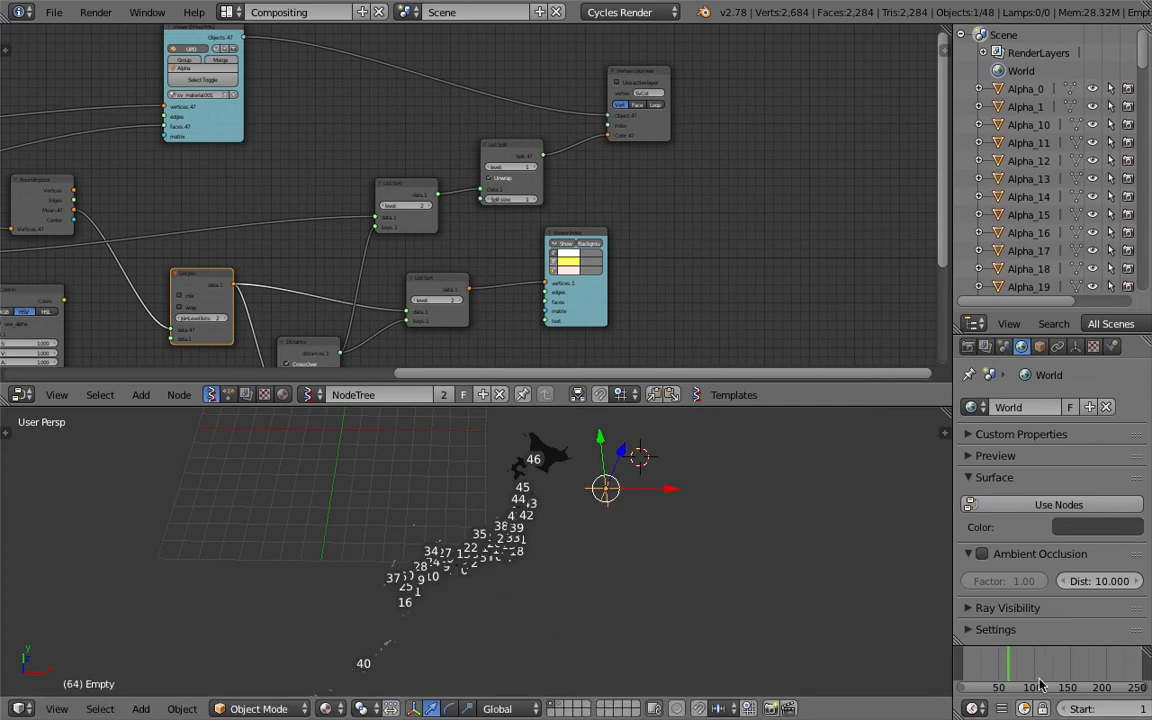
{"action": "left_click", "coordinate": [1036, 680]}
{"action": "middle_click_drag", "start_coordinate": [850, 630], "coordinate": [648, 612]}
Switch to top view, move the empty north of Hokkaido, and update the frame
{"action": "left_click", "coordinate": [57, 708]}
{"action": "key", "text": "g"}
{"action": "left_click", "coordinate": [612, 436]}
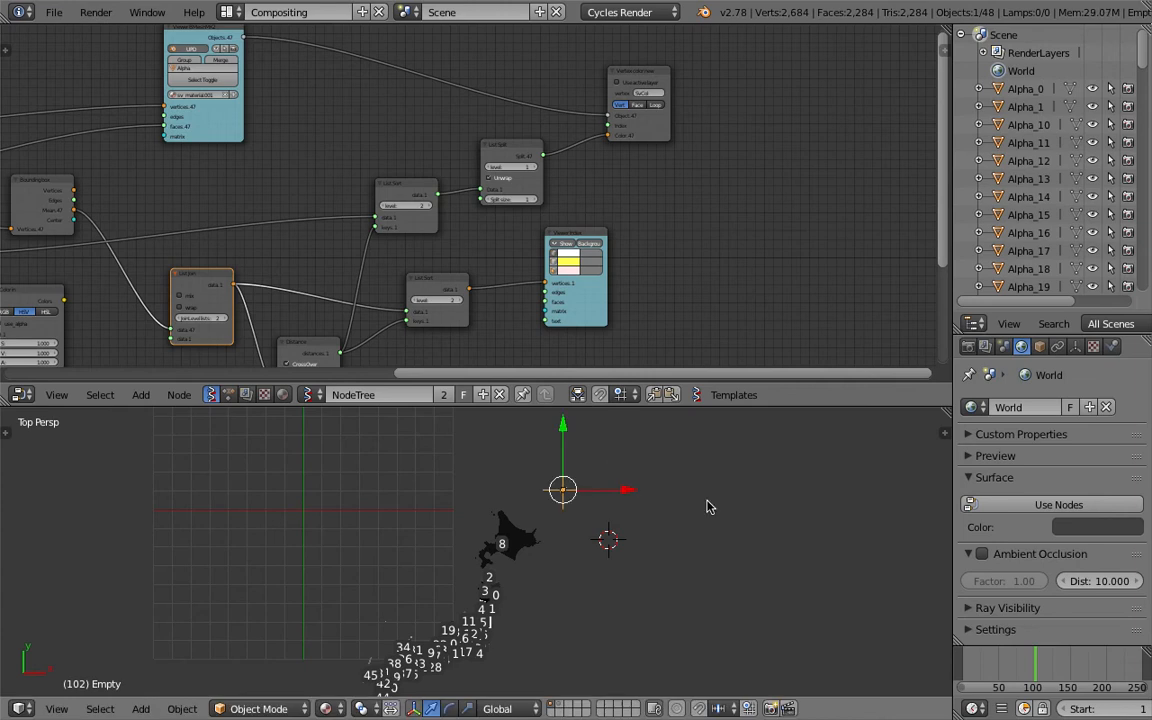
{"action": "left_click", "coordinate": [998, 668]}
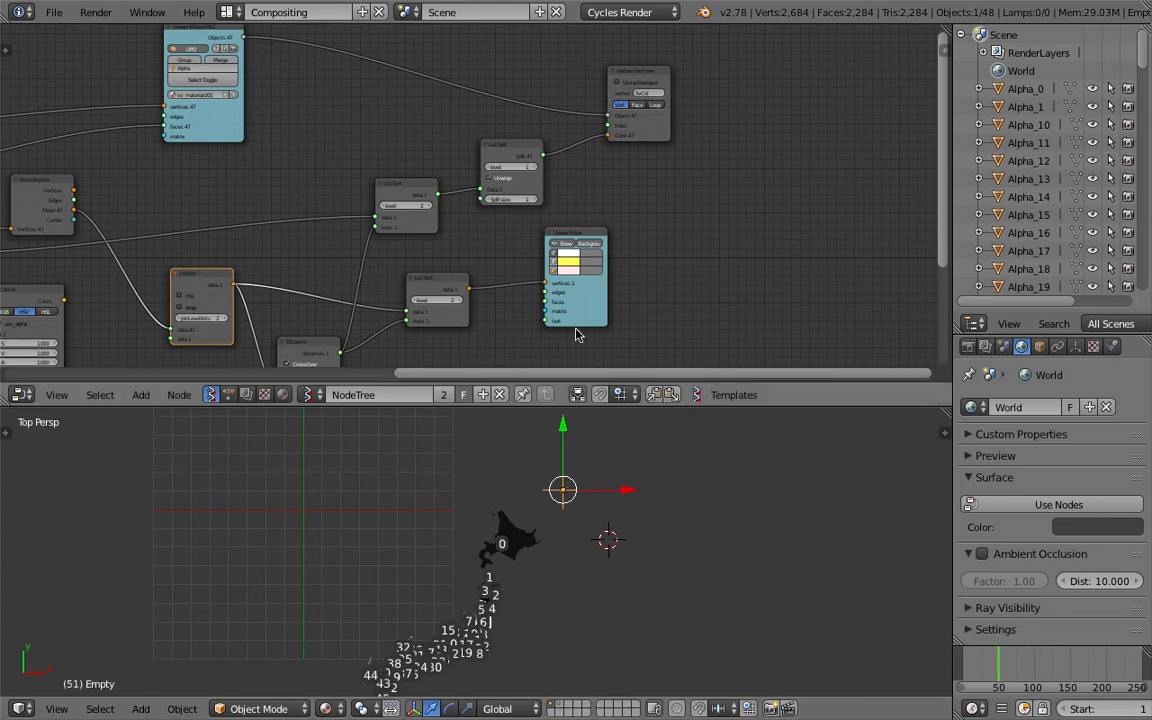
Rearrange the List Split and Vertex color new nodes and save the file
{"action": "middle_click_drag", "start_coordinate": [516, 230], "coordinate": [522, 260]}
{"action": "scroll", "coordinate": [522, 258], "scroll_direction": "up", "scroll_amount": 4}
{"action": "middle_click_drag", "start_coordinate": [401, 249], "coordinate": [439, 102]}
{"action": "left_click_drag", "start_coordinate": [421, 84], "coordinate": [435, 84]}
{"action": "middle_click_drag", "start_coordinate": [441, 112], "coordinate": [445, 162]}
{"action": "key", "text": "ctrl+s"}
{"action": "left_click", "coordinate": [463, 160]}
{"action": "left_click_drag", "start_coordinate": [567, 74], "coordinate": [605, 66]}
{"action": "middle_click_drag", "start_coordinate": [461, 90], "coordinate": [510, 129]}
{"action": "key", "text": "ctrl+s"}
{"action": "left_click", "coordinate": [483, 147]}
Reposition nodes in the left part of the tree and save the file
{"action": "scroll", "coordinate": [420, 170], "scroll_direction": "down", "scroll_amount": 2}
{"action": "middle_click_drag", "start_coordinate": [156, 249], "coordinate": [275, 247]}
{"action": "left_click_drag", "start_coordinate": [121, 227], "coordinate": [110, 235]}
{"action": "middle_click_drag", "start_coordinate": [109, 238], "coordinate": [180, 190]}
{"action": "left_click_drag", "start_coordinate": [296, 237], "coordinate": [297, 257]}
{"action": "scroll", "coordinate": [297, 262], "scroll_direction": "down", "scroll_amount": 2}
{"action": "middle_click_drag", "start_coordinate": [272, 237], "coordinate": [434, 226]}
{"action": "left_click_drag", "start_coordinate": [199, 251], "coordinate": [217, 270]}
{"action": "key", "text": "ctrl+s"}
{"action": "key", "text": "Return"}
Move the List Sort and List Split nodes closer together and save the file
{"action": "middle_click_drag", "start_coordinate": [394, 184], "coordinate": [319, 211]}
{"action": "middle_click_drag", "start_coordinate": [445, 196], "coordinate": [249, 194]}
{"action": "scroll", "coordinate": [486, 185], "scroll_direction": "up", "scroll_amount": 3}
{"action": "middle_click_drag", "start_coordinate": [736, 122], "coordinate": [390, 221]}
{"action": "key", "text": "ctrl+s"}
{"action": "left_click", "coordinate": [406, 219]}
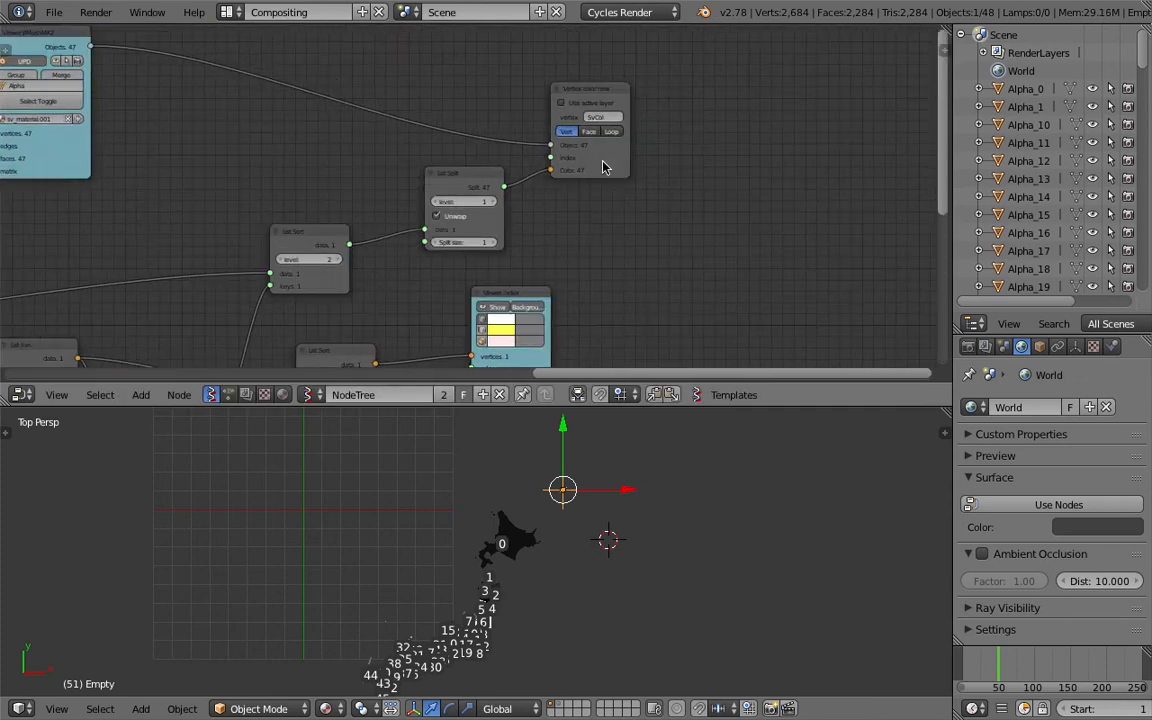
Move the Vertex color new node and save the file
{"action": "left_click_drag", "start_coordinate": [597, 165], "coordinate": [618, 133]}
{"action": "middle_click_drag", "start_coordinate": [618, 133], "coordinate": [634, 176]}
{"action": "key", "text": "ctrl+s"}
{"action": "left_click", "coordinate": [634, 196]}
{"action": "left_click_drag", "start_coordinate": [648, 173], "coordinate": [675, 159]}
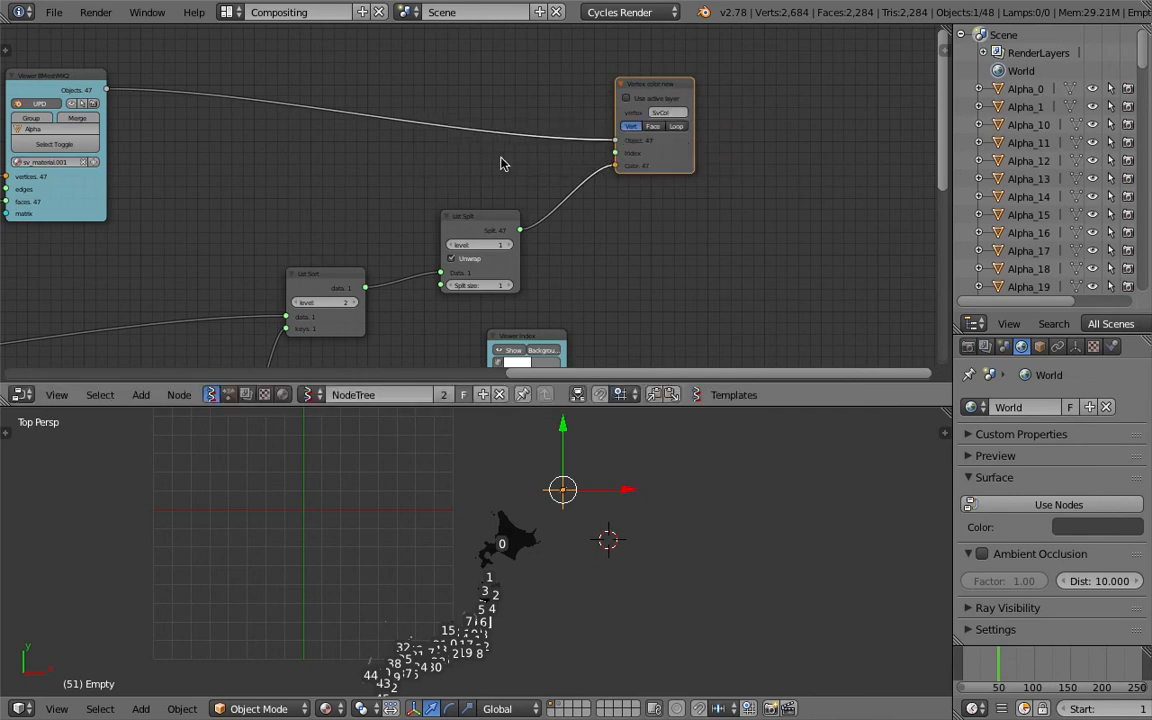
Adjust the List Sort node's position and save the file
{"action": "middle_click_drag", "start_coordinate": [347, 167], "coordinate": [469, 197]}
{"action": "middle_click_drag", "start_coordinate": [322, 180], "coordinate": [306, 129]}
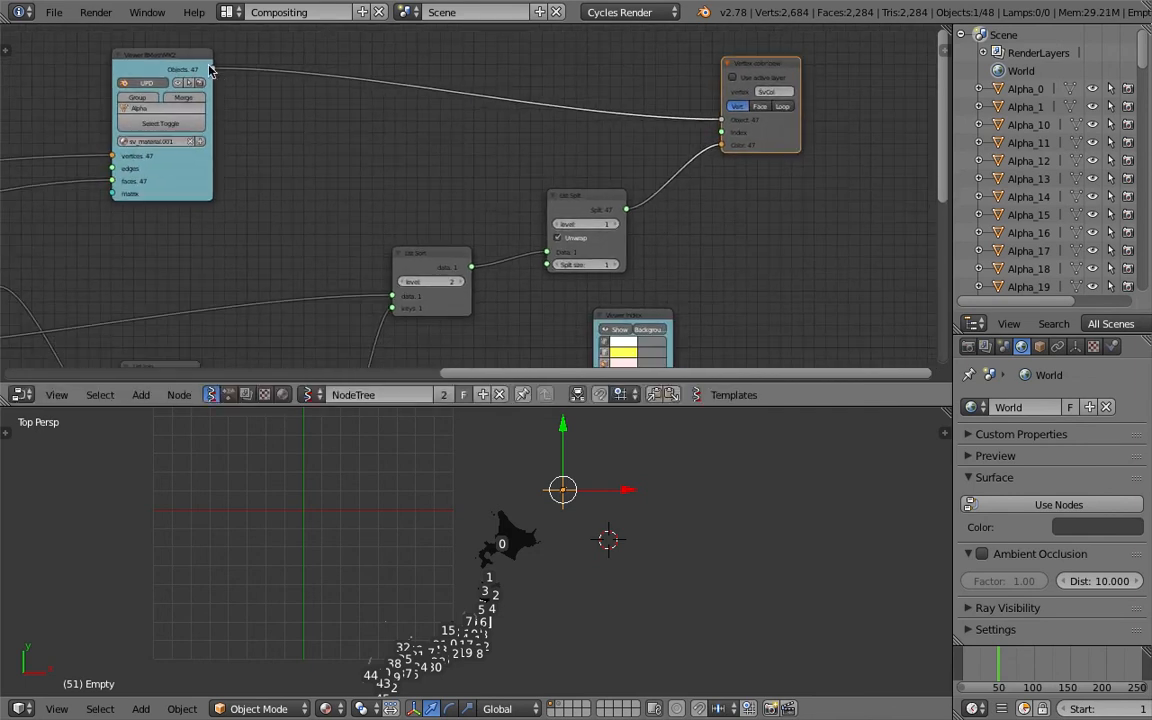
{"action": "key", "text": "ctrl+s"}
{"action": "left_click", "coordinate": [245, 144]}
{"action": "middle_click_drag", "start_coordinate": [311, 164], "coordinate": [315, 133]}
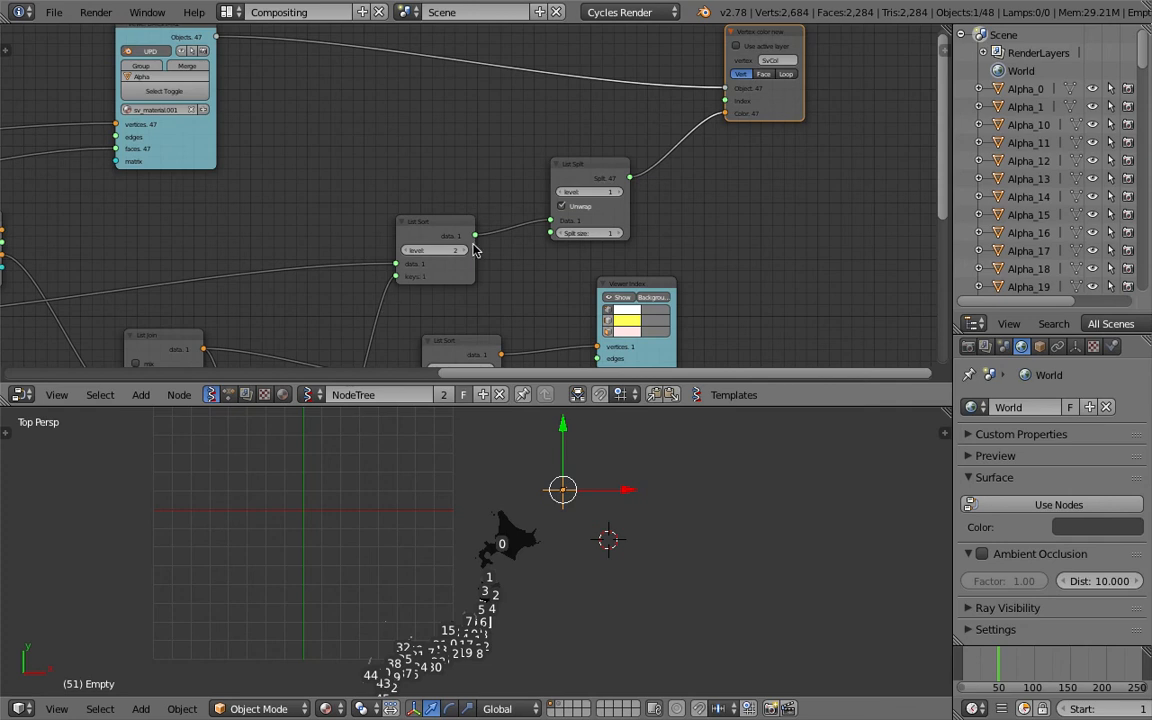
{"action": "middle_click_drag", "start_coordinate": [494, 242], "coordinate": [500, 234]}
{"action": "key", "text": "ctrl+s"}
Nudge the List Split node and save the file
{"action": "left_click", "coordinate": [607, 146]}
{"action": "left_click_drag", "start_coordinate": [579, 161], "coordinate": [556, 171]}
{"action": "middle_click_drag", "start_coordinate": [592, 131], "coordinate": [582, 180]}
{"action": "key", "text": "ctrl+s"}
{"action": "left_click", "coordinate": [583, 183]}
Move the Vertex color new node farther right
{"action": "middle_click_drag", "start_coordinate": [479, 271], "coordinate": [483, 221]}
{"action": "scroll", "coordinate": [492, 204], "scroll_direction": "down", "scroll_amount": 2}
{"action": "left_click", "coordinate": [427, 223]}
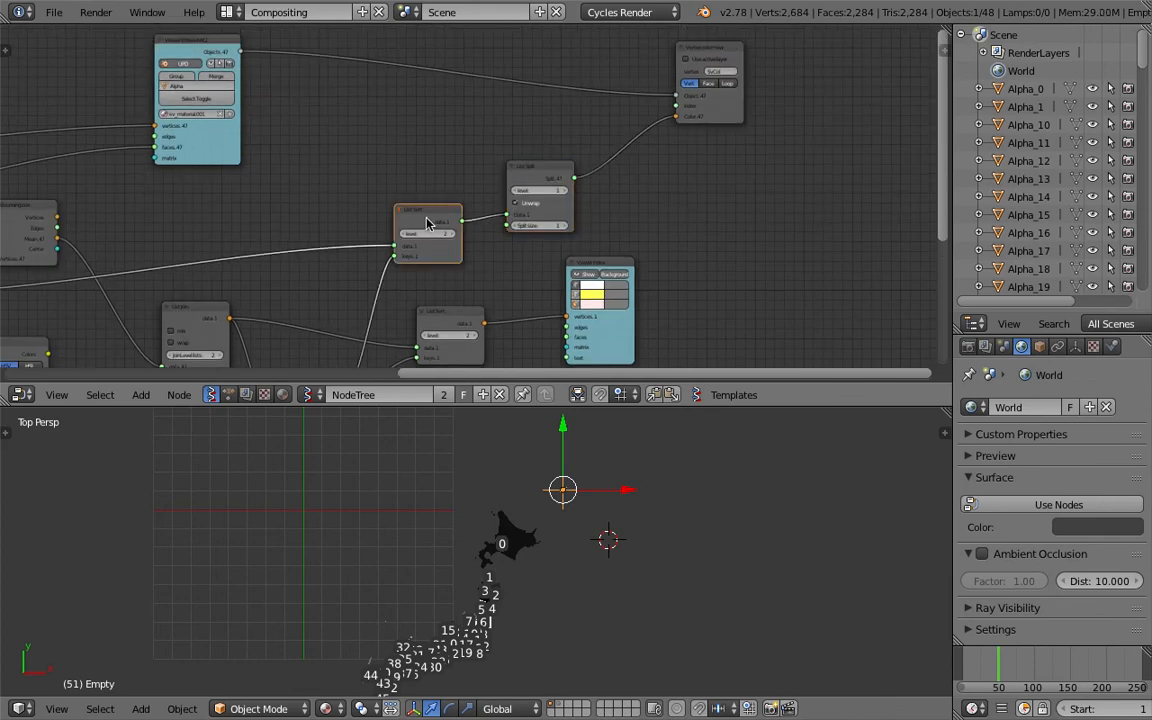
{"action": "left_click_drag", "start_coordinate": [733, 109], "coordinate": [824, 110]}
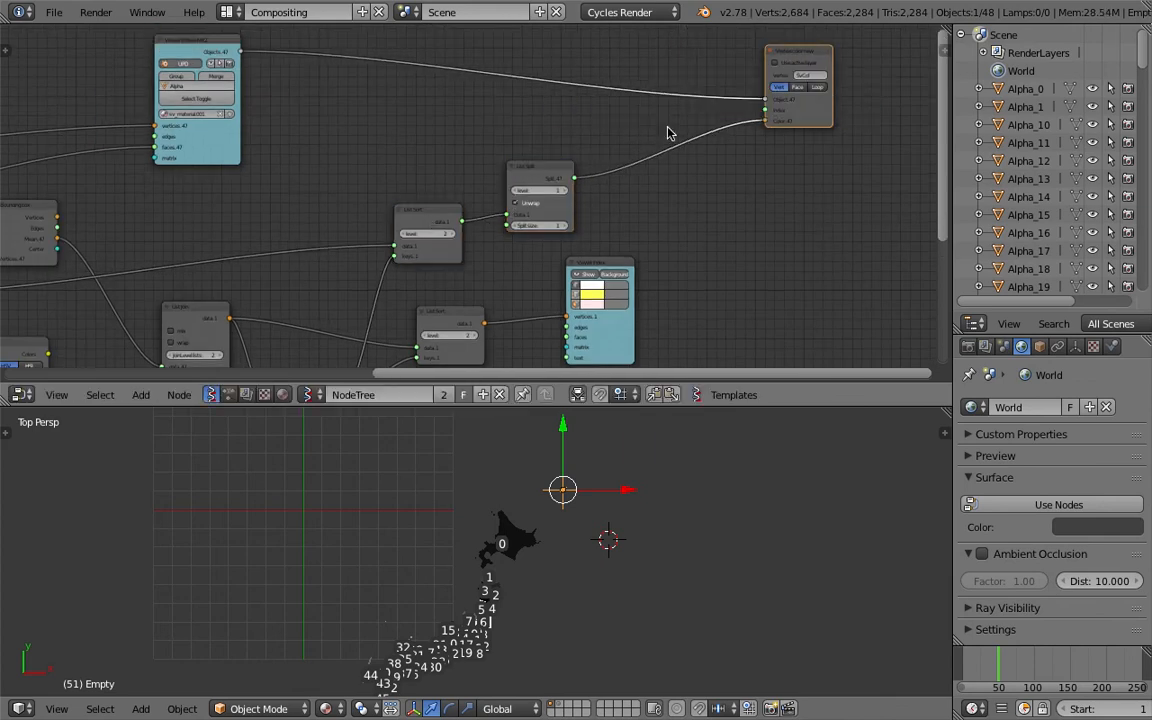
Add a List Join node and connect the Viewer BMeshMK2 Objects output to it
{"action": "middle_click_drag", "start_coordinate": [361, 121], "coordinate": [374, 137]}
{"action": "key", "text": "space"}
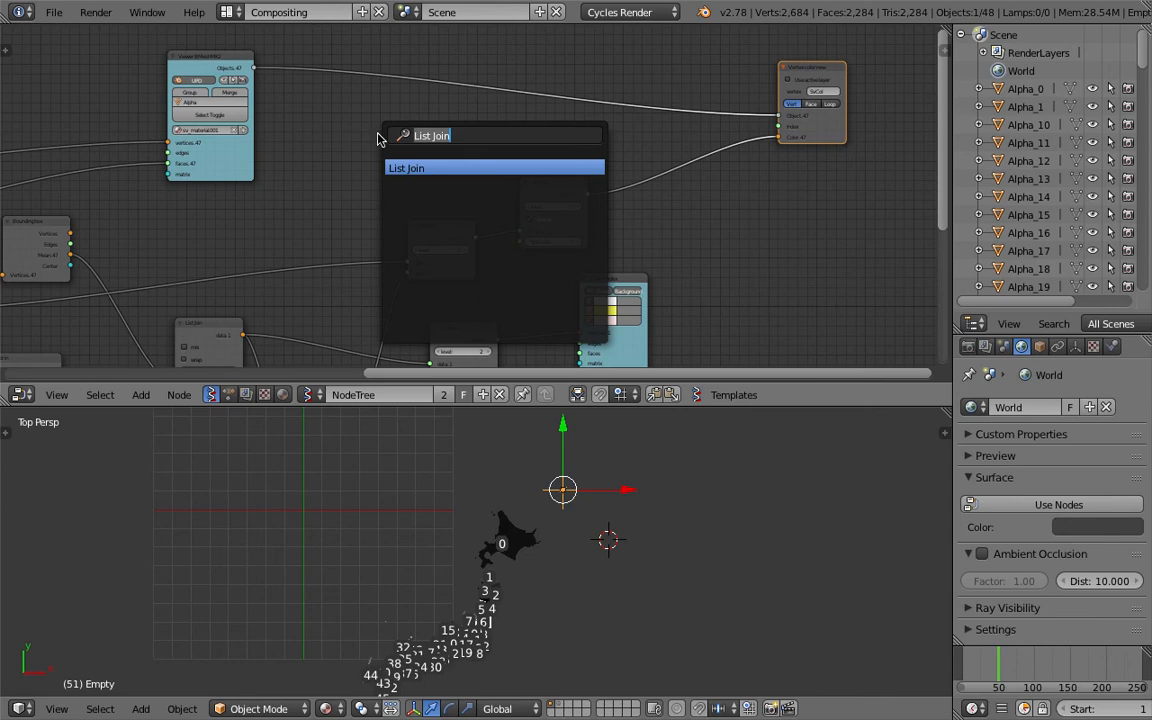
{"action": "key", "text": "Return"}
{"action": "left_click", "coordinate": [379, 119]}
{"action": "left_click_drag", "start_coordinate": [254, 68], "coordinate": [381, 183]}
Reposition the List Join node in an enlarged node editor and save the file
{"action": "left_click_drag", "start_coordinate": [658, 405], "coordinate": [655, 467]}
{"action": "middle_click_drag", "start_coordinate": [502, 339], "coordinate": [543, 288]}
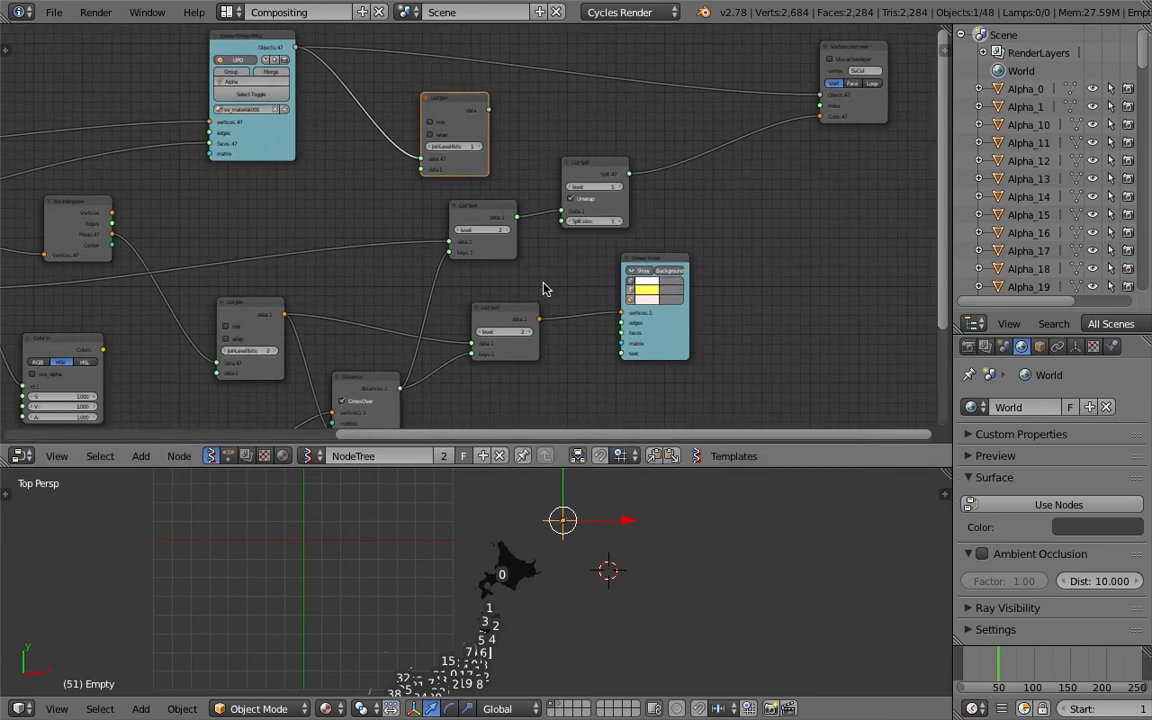
{"action": "middle_click_drag", "start_coordinate": [468, 342], "coordinate": [477, 328]}
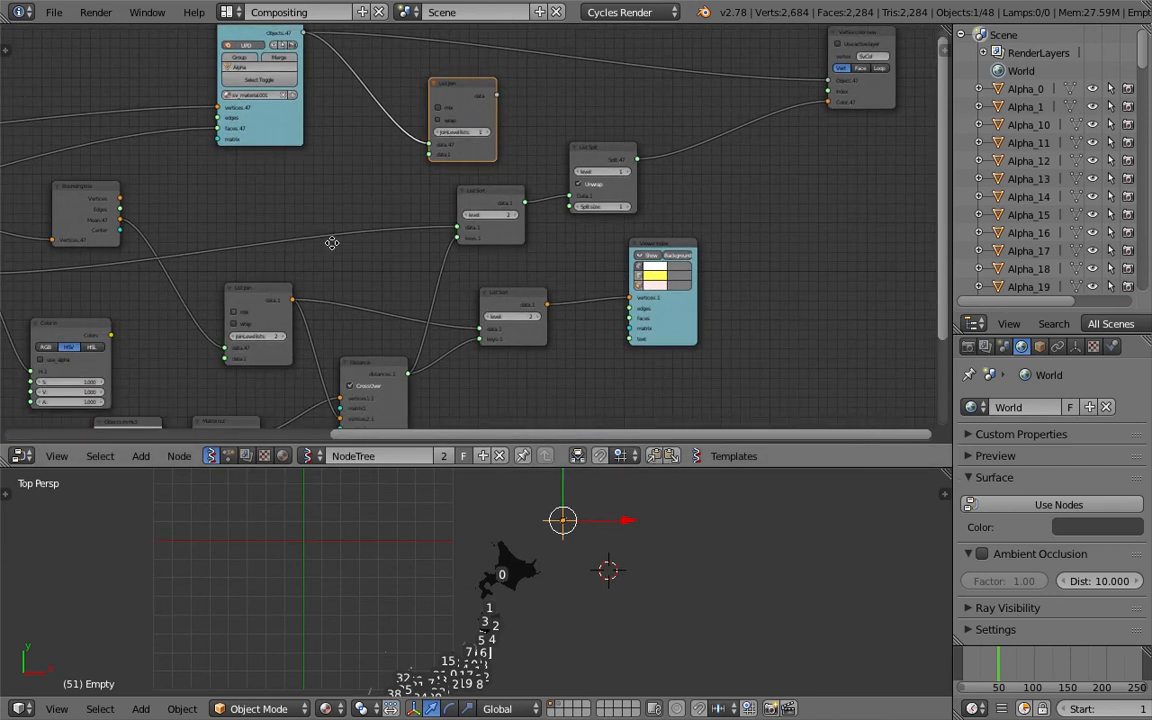
{"action": "middle_click_drag", "start_coordinate": [469, 149], "coordinate": [462, 178]}
{"action": "left_click_drag", "start_coordinate": [462, 115], "coordinate": [407, 115]}
{"action": "key", "text": "ctrl+s"}
{"action": "left_click", "coordinate": [406, 112]}
Feed the Range Float output through the List Split node into the Vertex color new Color input
{"action": "left_click_drag", "start_coordinate": [569, 185], "coordinate": [627, 193]}
{"action": "mouse_move", "coordinate": [481, 226]}
{"action": "left_mouse_down"}
{"action": "mouse_move", "coordinate": [508, 192]}
{"action": "mouse_move", "coordinate": [490, 249]}
{"action": "left_mouse_up"}
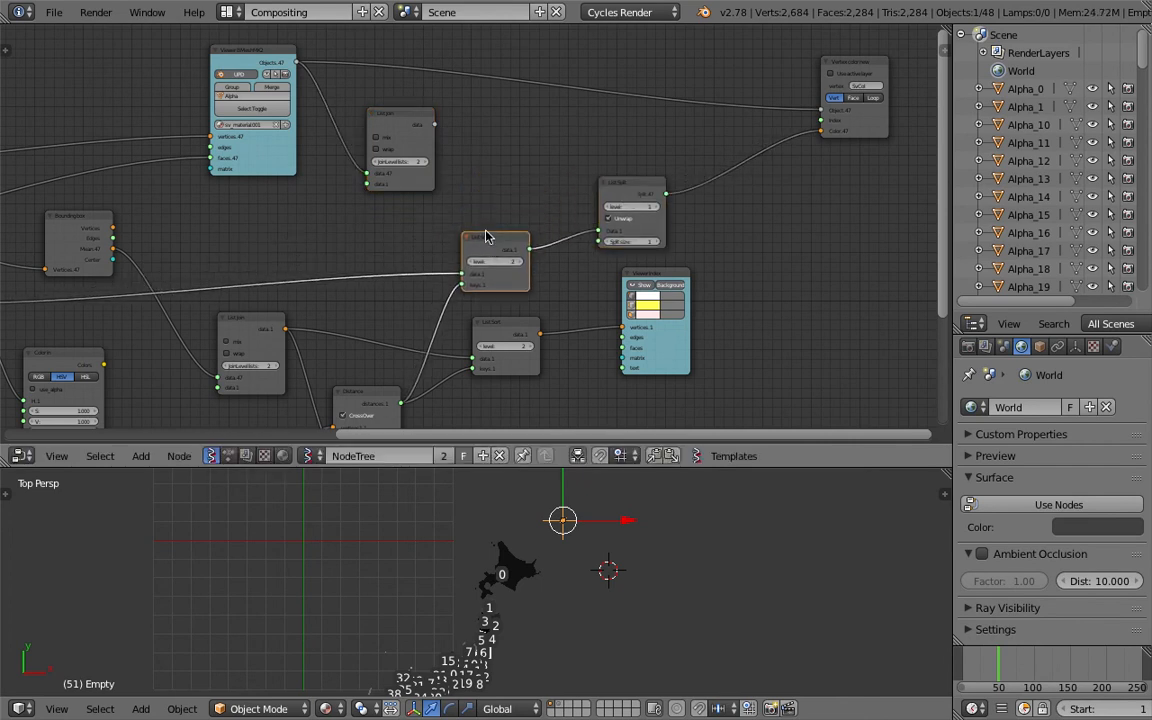
{"action": "scroll", "coordinate": [486, 237], "scroll_direction": "down", "scroll_amount": 2}
{"action": "middle_click_drag", "start_coordinate": [198, 273], "coordinate": [260, 265]}
{"action": "left_click_drag", "start_coordinate": [106, 285], "coordinate": [828, 172]}
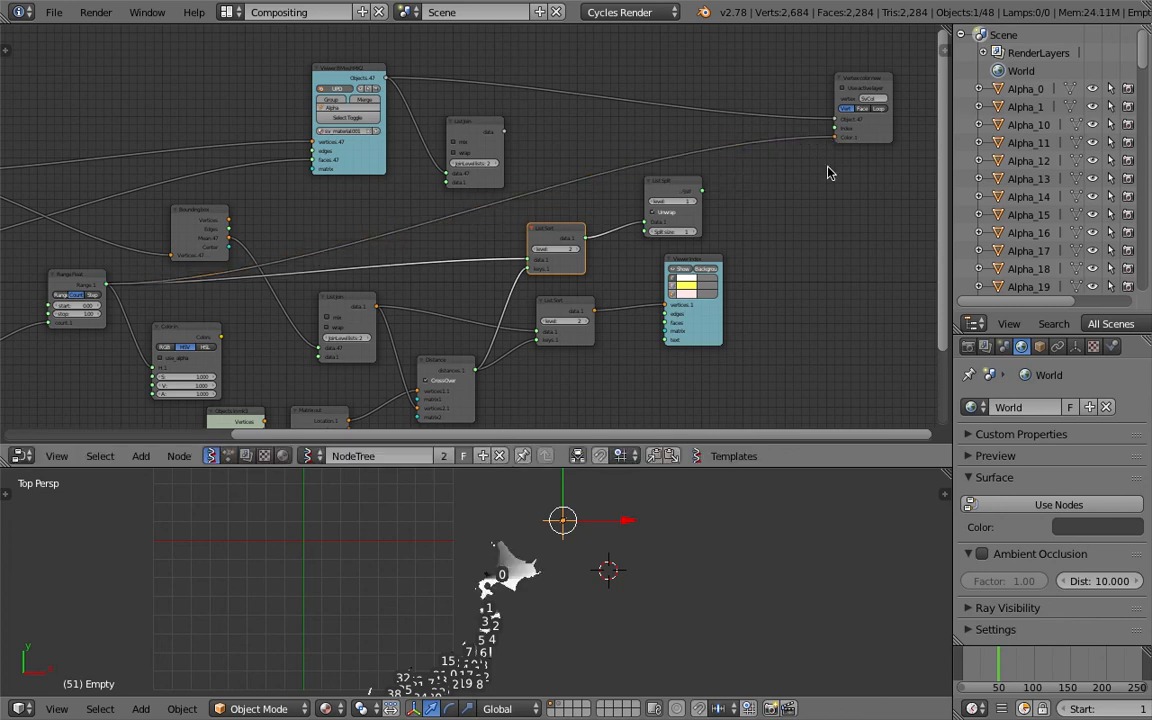
{"action": "left_click_drag", "start_coordinate": [655, 185], "coordinate": [686, 170]}
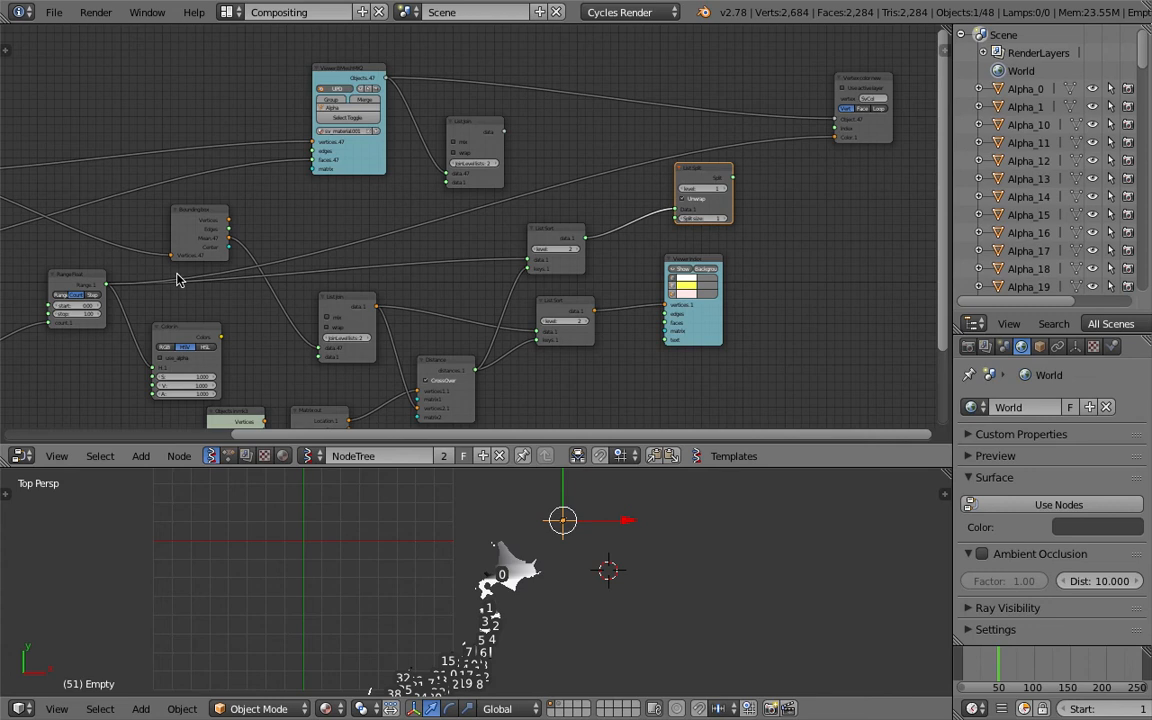
{"action": "left_click_drag", "start_coordinate": [108, 286], "coordinate": [677, 208]}
{"action": "left_click_drag", "start_coordinate": [734, 178], "coordinate": [836, 140]}
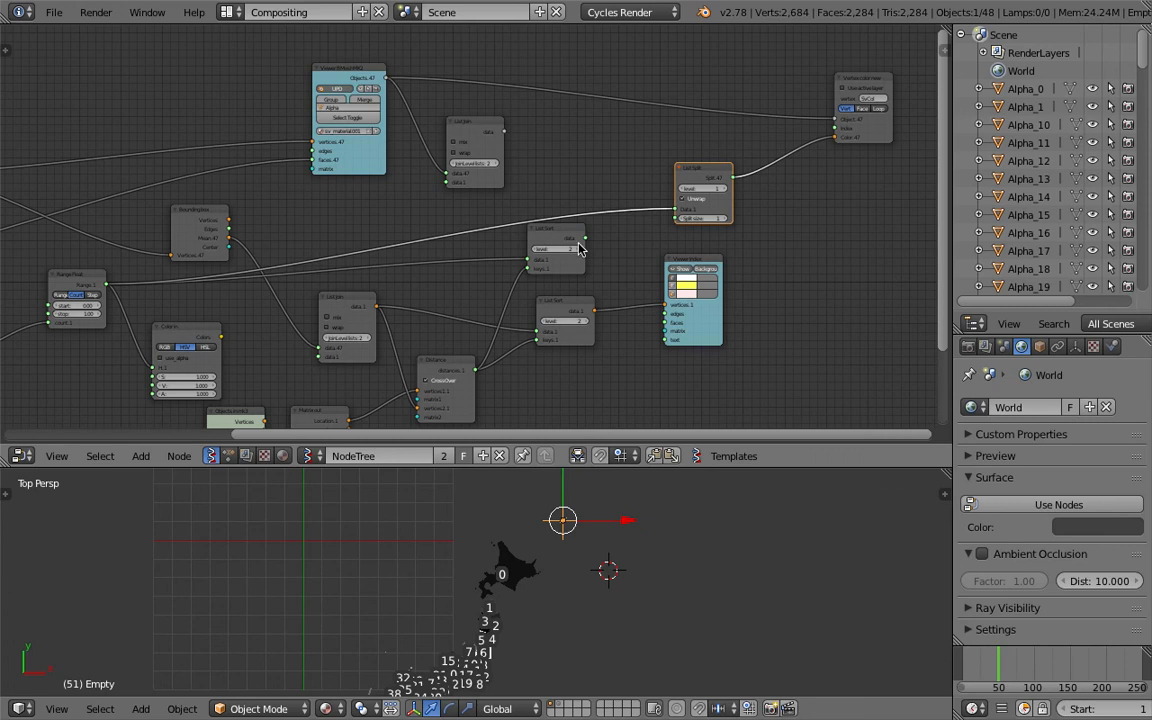
Connect List Join into List Sort and List Sort to the Vertex color new Object input, then save
{"action": "left_click_drag", "start_coordinate": [571, 236], "coordinate": [592, 145]}
{"action": "left_click_drag", "start_coordinate": [475, 125], "coordinate": [520, 147]}
{"action": "left_click_drag", "start_coordinate": [567, 197], "coordinate": [834, 119]}
{"action": "key", "text": "ctrl+s"}
{"action": "left_click", "coordinate": [700, 135]}
Duplicate the List Split node and place the copy near the Vertex color new node
{"action": "middle_click_drag", "start_coordinate": [641, 159], "coordinate": [624, 169]}
{"action": "left_click_drag", "start_coordinate": [681, 187], "coordinate": [694, 202]}
{"action": "key", "text": "shift+d"}
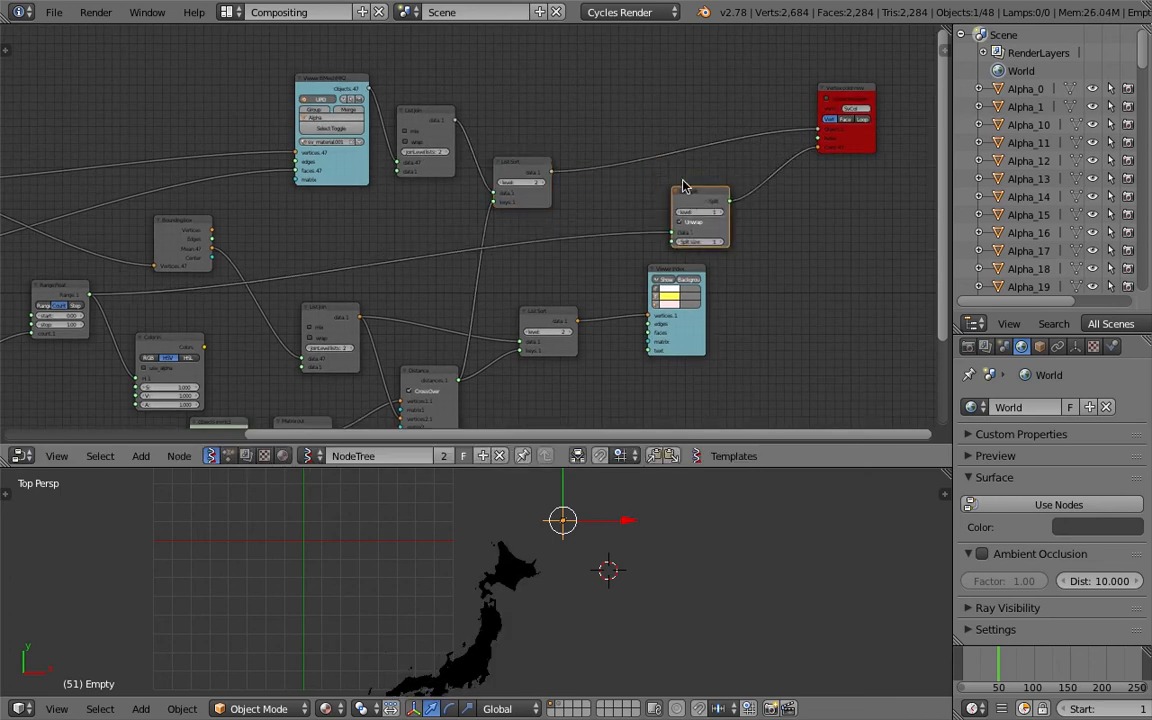
{"action": "left_click", "coordinate": [647, 137]}
Insert the duplicated List Split between List Sort and the Vertex color new Object input
{"action": "scroll", "coordinate": [673, 163], "scroll_direction": "up", "scroll_amount": 1}
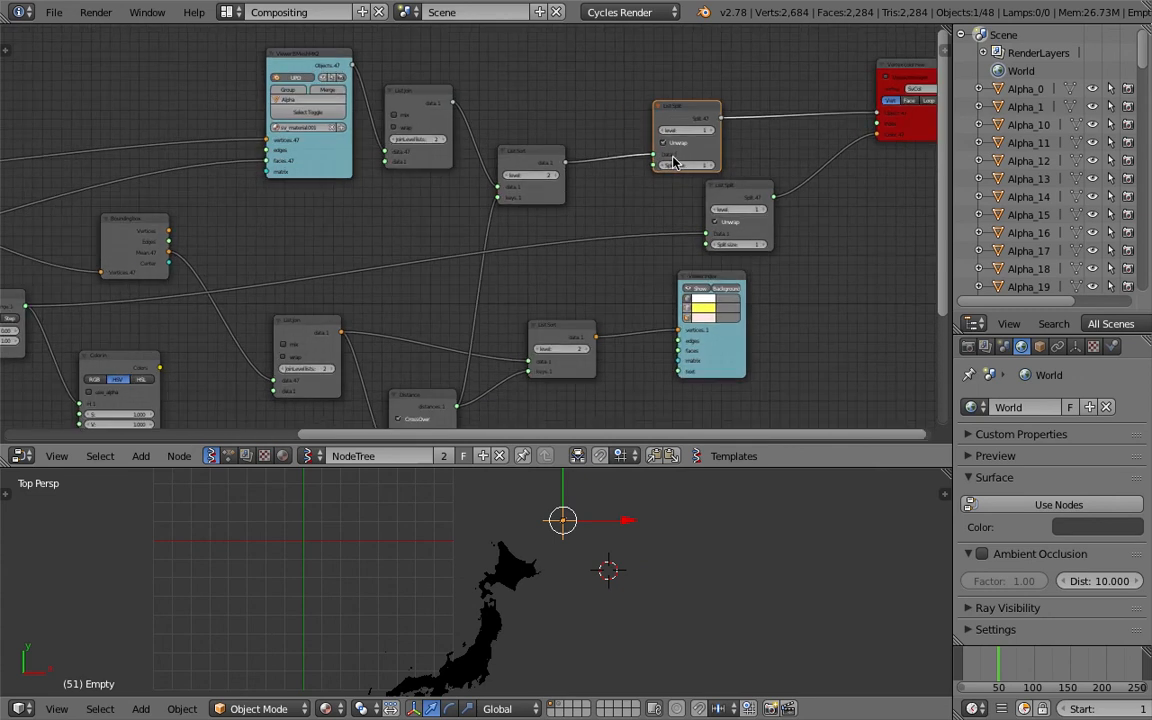
{"action": "left_click", "coordinate": [556, 176]}
{"action": "left_click", "coordinate": [508, 179]}
{"action": "left_click", "coordinate": [560, 179]}
{"action": "left_click", "coordinate": [560, 179]}
{"action": "left_click_drag", "start_coordinate": [536, 165], "coordinate": [546, 149]}
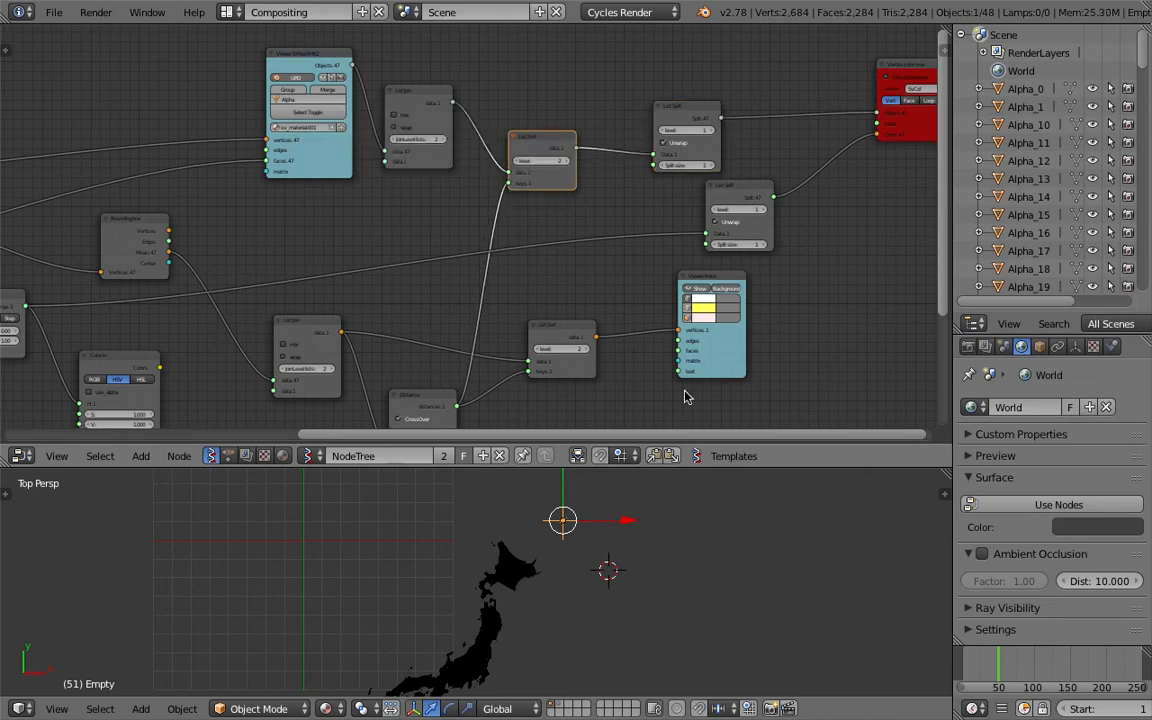
Change the timeline frame and toggle the List Join node's mix option
{"action": "left_click", "coordinate": [980, 664]}
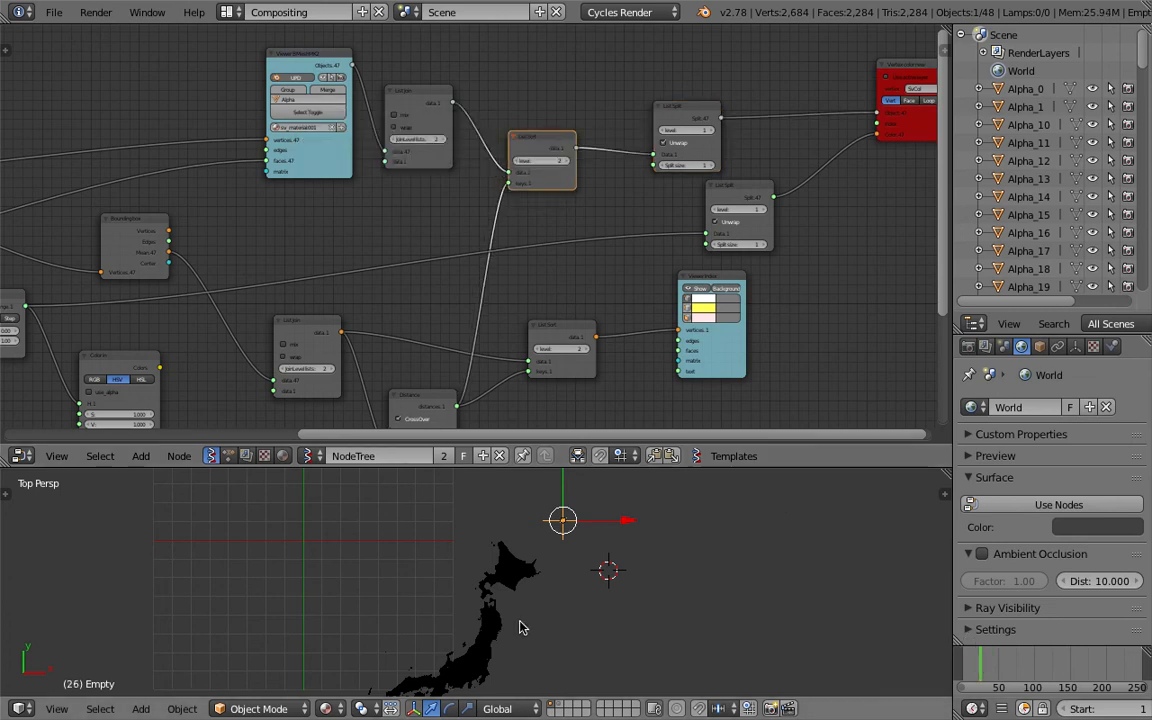
{"action": "scroll", "coordinate": [518, 627], "scroll_direction": "down", "scroll_amount": 2}
{"action": "middle_click_drag", "start_coordinate": [516, 627], "coordinate": [508, 594], "text": "shift"}
{"action": "scroll", "coordinate": [508, 594], "scroll_direction": "up", "scroll_amount": 1}
{"action": "middle_click_drag", "start_coordinate": [381, 194], "coordinate": [387, 267]}
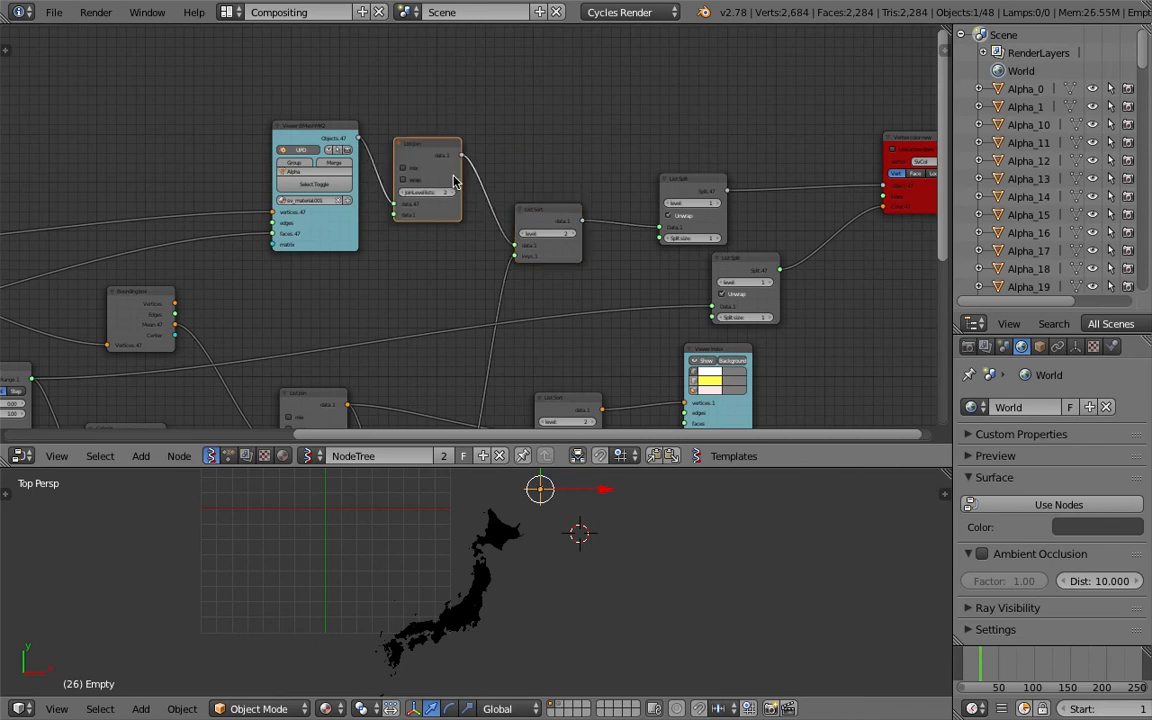
{"action": "left_click", "coordinate": [415, 167]}
{"action": "scroll", "coordinate": [415, 167], "scroll_direction": "up", "scroll_amount": 2}
{"action": "scroll", "coordinate": [438, 212], "scroll_direction": "down", "scroll_amount": 1}
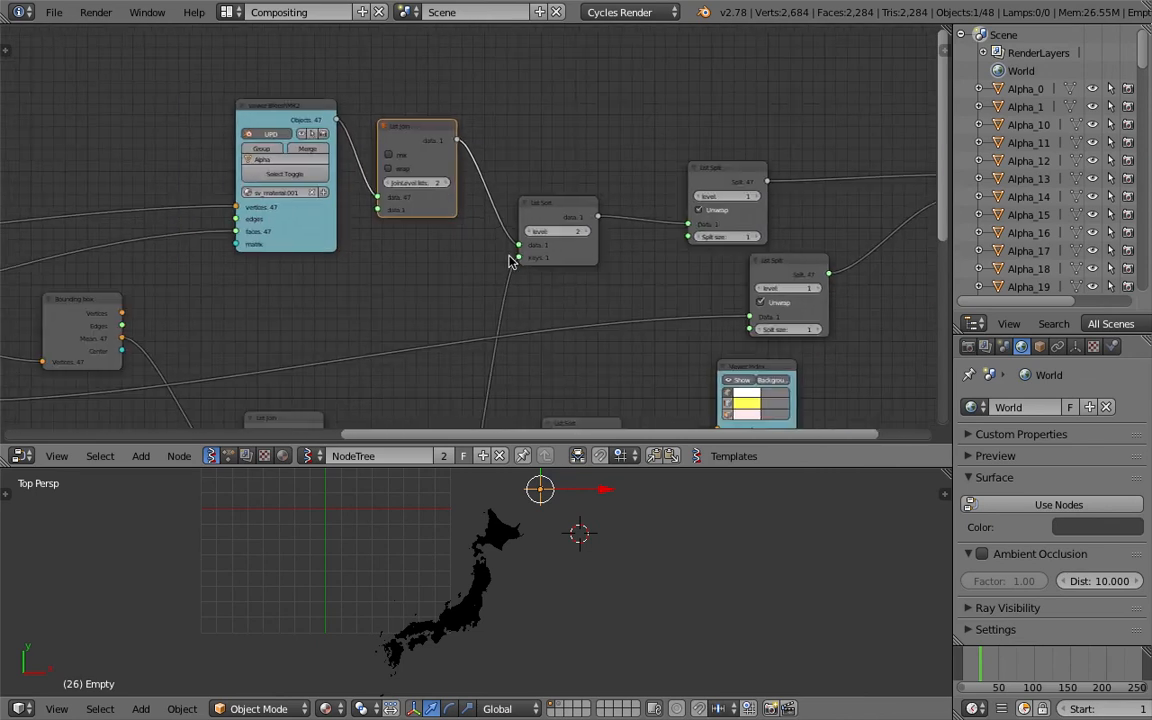
Set the List Join's JoinLevel lists to 1, then back to 2
{"action": "left_click", "coordinate": [382, 184]}
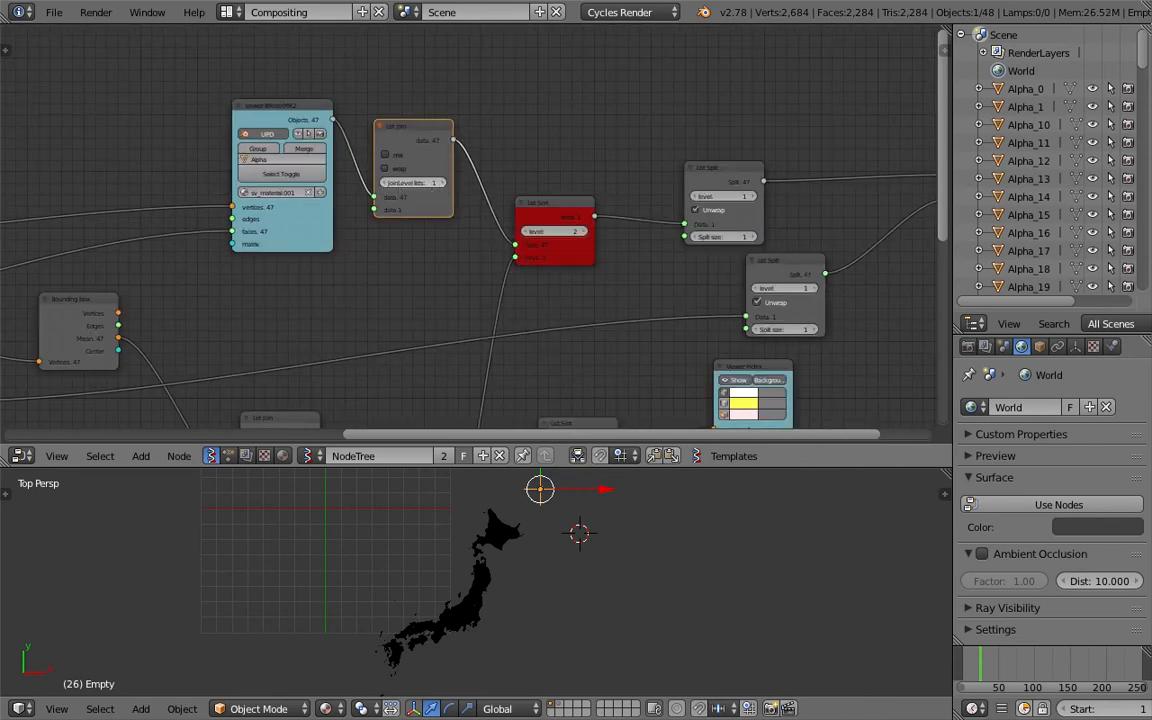
{"action": "left_click", "coordinate": [440, 184]}
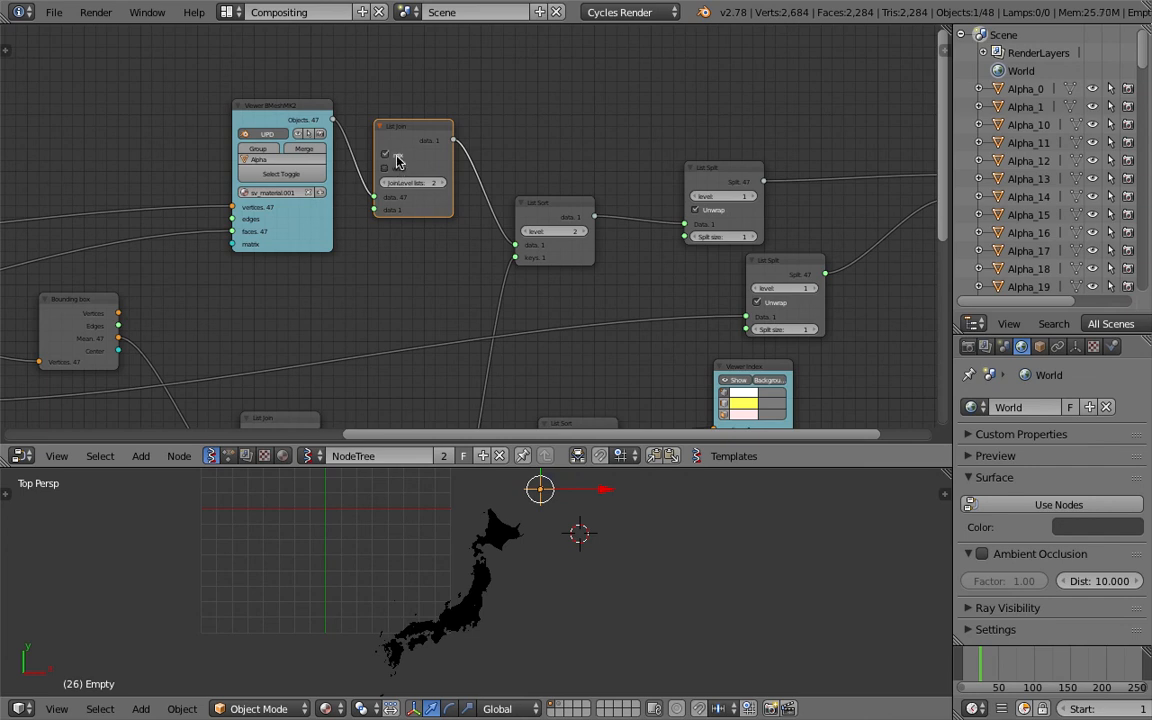
Deselect all objects in the viewport and toggle the Viewer Index node's Show option
{"action": "scroll", "coordinate": [436, 186], "scroll_direction": "down", "scroll_amount": 1}
{"action": "left_click_drag", "start_coordinate": [270, 145], "coordinate": [806, 192]}
{"action": "scroll", "coordinate": [268, 128], "scroll_direction": "up", "scroll_amount": 1}
{"action": "left_click_drag", "start_coordinate": [611, 197], "coordinate": [571, 207]}
{"action": "scroll", "coordinate": [606, 572], "scroll_direction": "up", "scroll_amount": 9}
{"action": "scroll", "coordinate": [580, 570], "scroll_direction": "down", "scroll_amount": 6}
{"action": "middle_click_drag", "start_coordinate": [536, 545], "coordinate": [549, 506], "text": "shift"}
{"action": "key", "text": "a"}
{"action": "middle_click_drag", "start_coordinate": [587, 402], "coordinate": [590, 197]}
{"action": "scroll", "coordinate": [562, 218], "scroll_direction": "up", "scroll_amount": 3}
{"action": "left_click", "coordinate": [651, 148]}
{"action": "left_click", "coordinate": [651, 148]}
{"action": "left_click", "coordinate": [651, 148]}
{"action": "left_click", "coordinate": [651, 148]}
{"action": "left_click", "coordinate": [651, 148]}
{"action": "left_click", "coordinate": [650, 150]}
{"action": "left_click", "coordinate": [650, 150]}
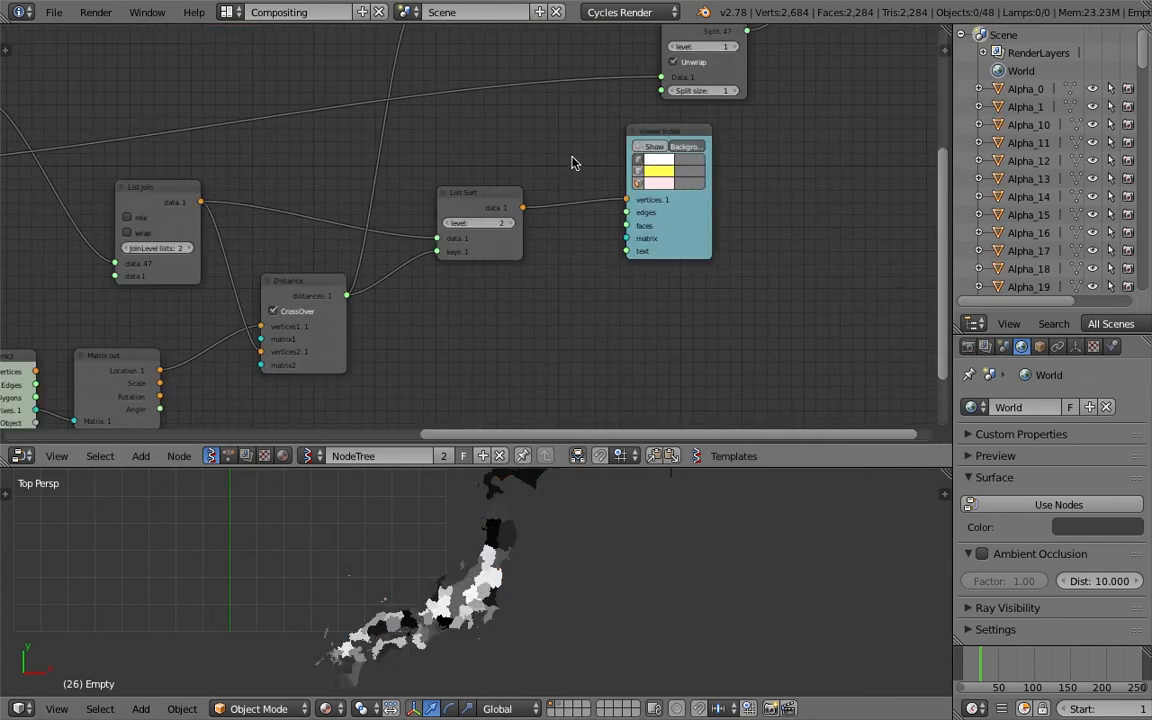
Rearrange the lower List Sort and Viewer Index nodes in the node tree
{"action": "middle_click_drag", "start_coordinate": [573, 161], "coordinate": [537, 265]}
{"action": "left_click_drag", "start_coordinate": [627, 239], "coordinate": [550, 262]}
{"action": "left_click", "coordinate": [457, 302]}
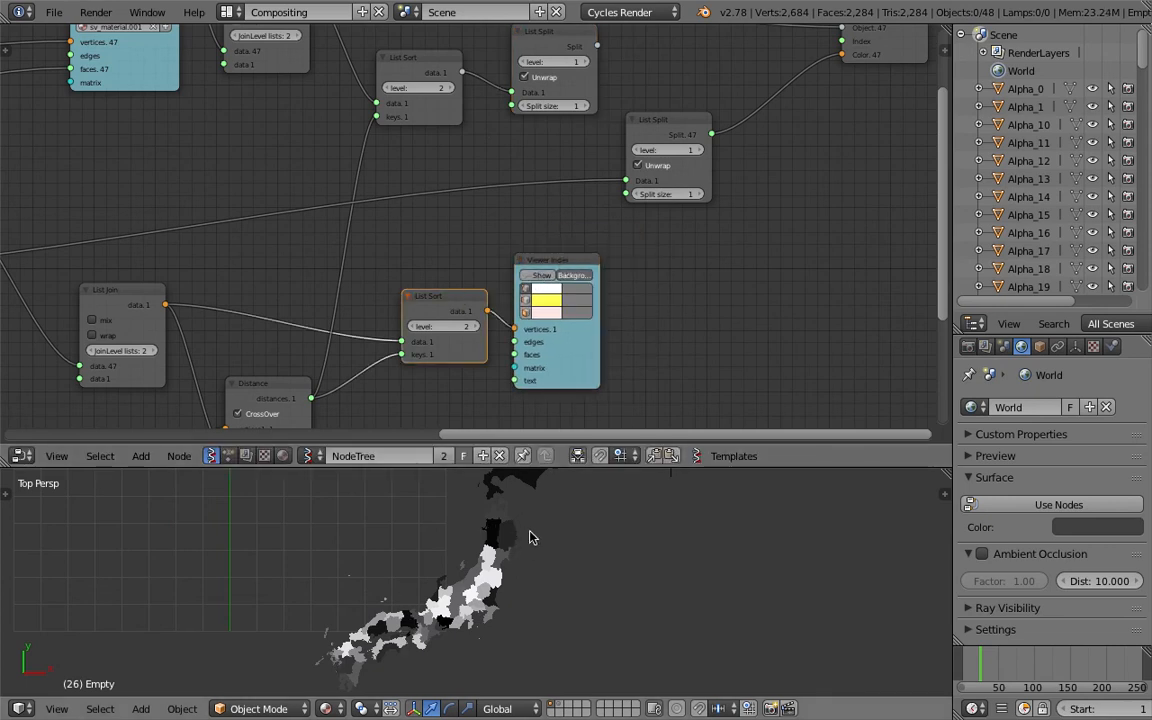
{"action": "left_click_drag", "start_coordinate": [545, 266], "coordinate": [586, 272]}
{"action": "left_click_drag", "start_coordinate": [453, 298], "coordinate": [450, 288]}
{"action": "middle_click_drag", "start_coordinate": [269, 312], "coordinate": [434, 305]}
{"action": "scroll", "coordinate": [506, 261], "scroll_direction": "down", "scroll_amount": 1}
{"action": "middle_click_drag", "start_coordinate": [488, 278], "coordinate": [432, 303]}
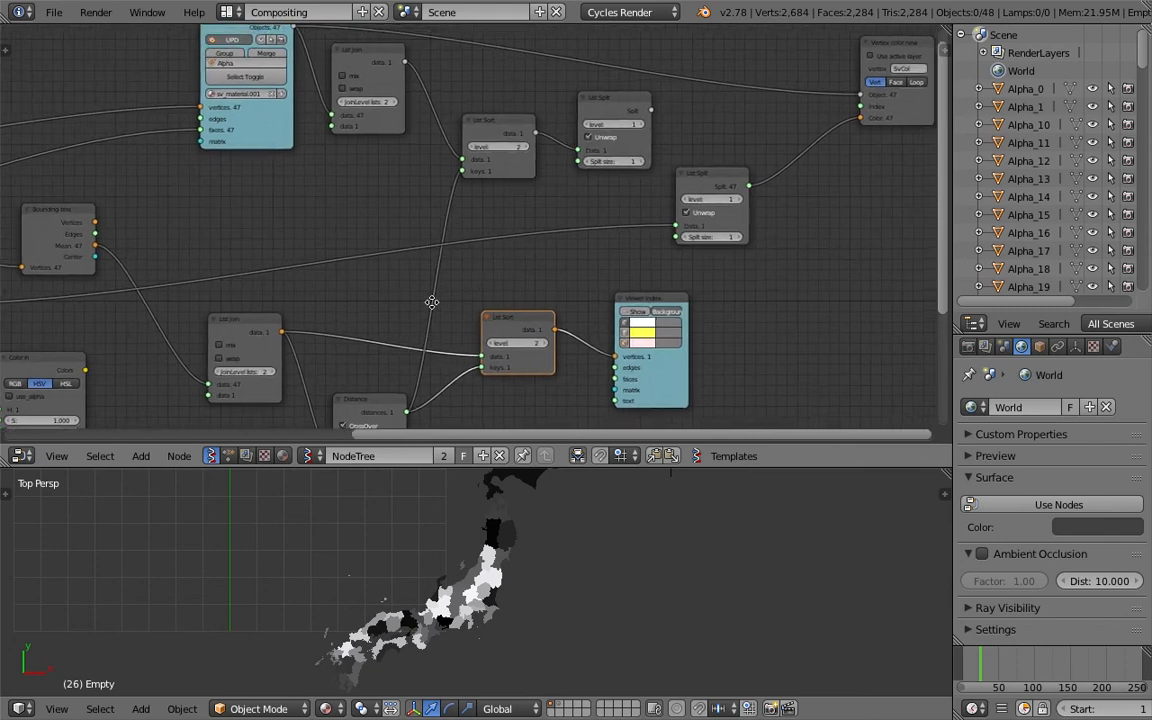
{"action": "middle_click_drag", "start_coordinate": [703, 176], "coordinate": [321, 327]}
Reposition the Vertex color new node closer to the List Split nodes
{"action": "scroll", "coordinate": [321, 327], "scroll_direction": "up", "scroll_amount": 1}
{"action": "scroll", "coordinate": [405, 331], "scroll_direction": "up", "scroll_amount": 1}
{"action": "scroll", "coordinate": [405, 336], "scroll_direction": "up", "scroll_amount": 2}
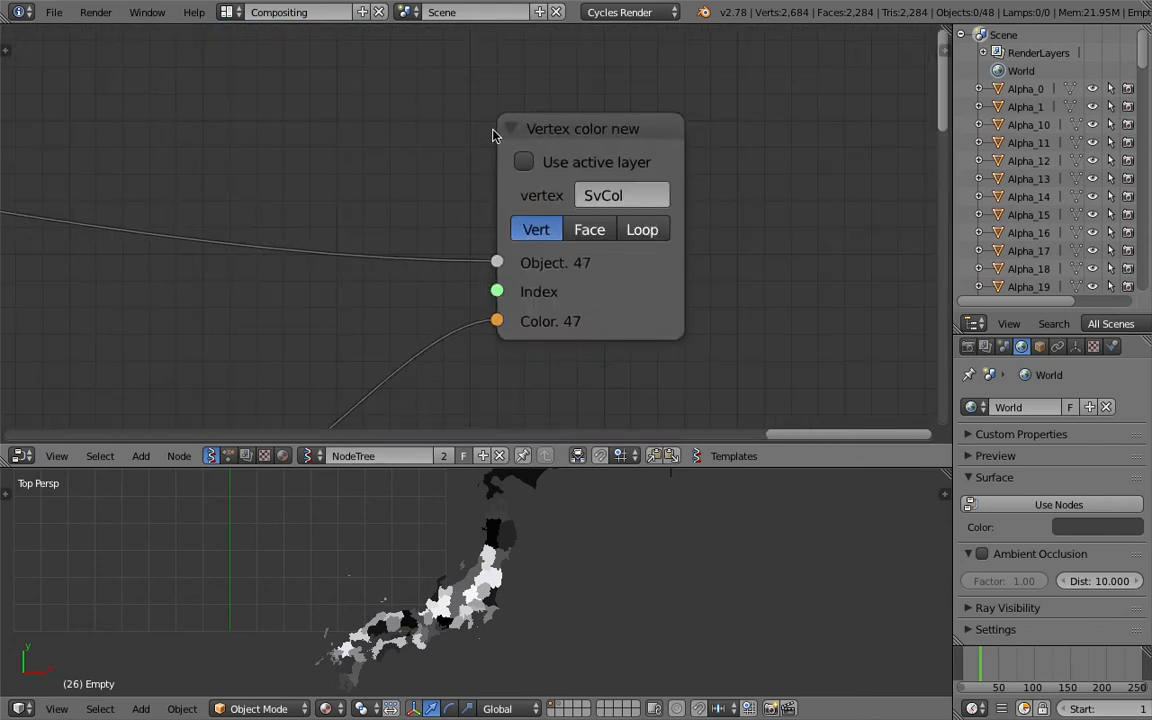
{"action": "left_click_drag", "start_coordinate": [497, 292], "coordinate": [327, 311]}
{"action": "scroll", "coordinate": [327, 311], "scroll_direction": "down", "scroll_amount": 1}
{"action": "scroll", "coordinate": [549, 247], "scroll_direction": "down", "scroll_amount": 1}
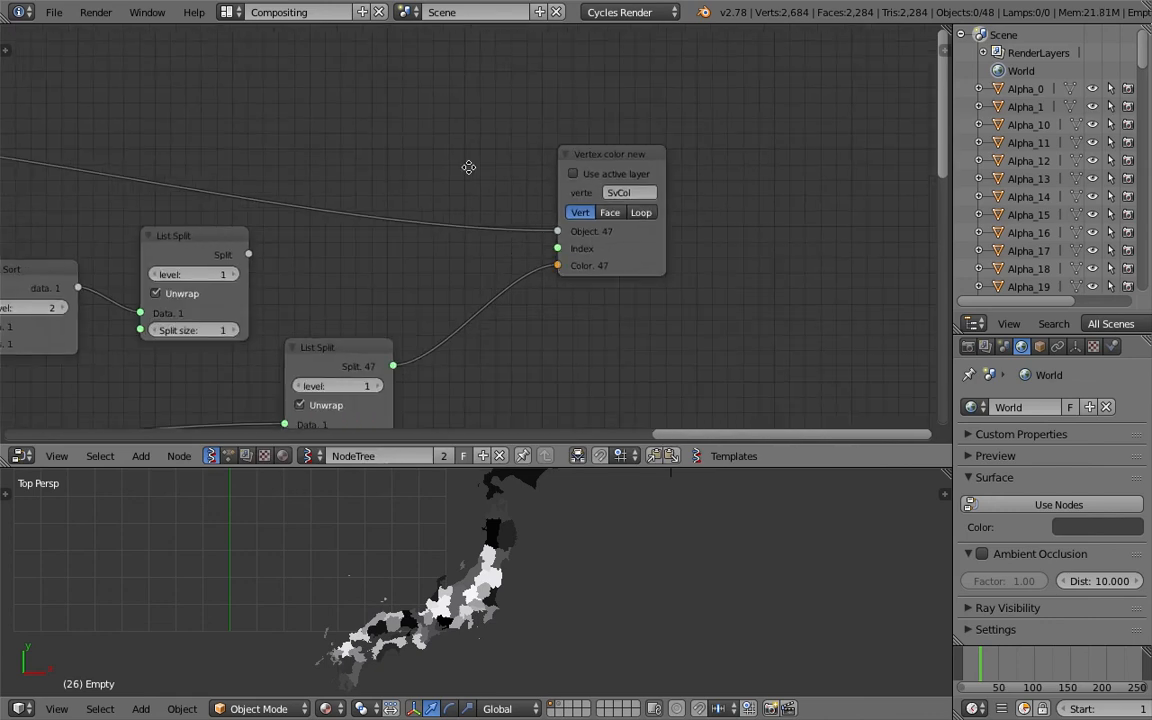
{"action": "middle_click_drag", "start_coordinate": [469, 168], "coordinate": [600, 197]}
{"action": "scroll", "coordinate": [609, 230], "scroll_direction": "down", "scroll_amount": 1}
{"action": "left_click_drag", "start_coordinate": [747, 268], "coordinate": [815, 249]}
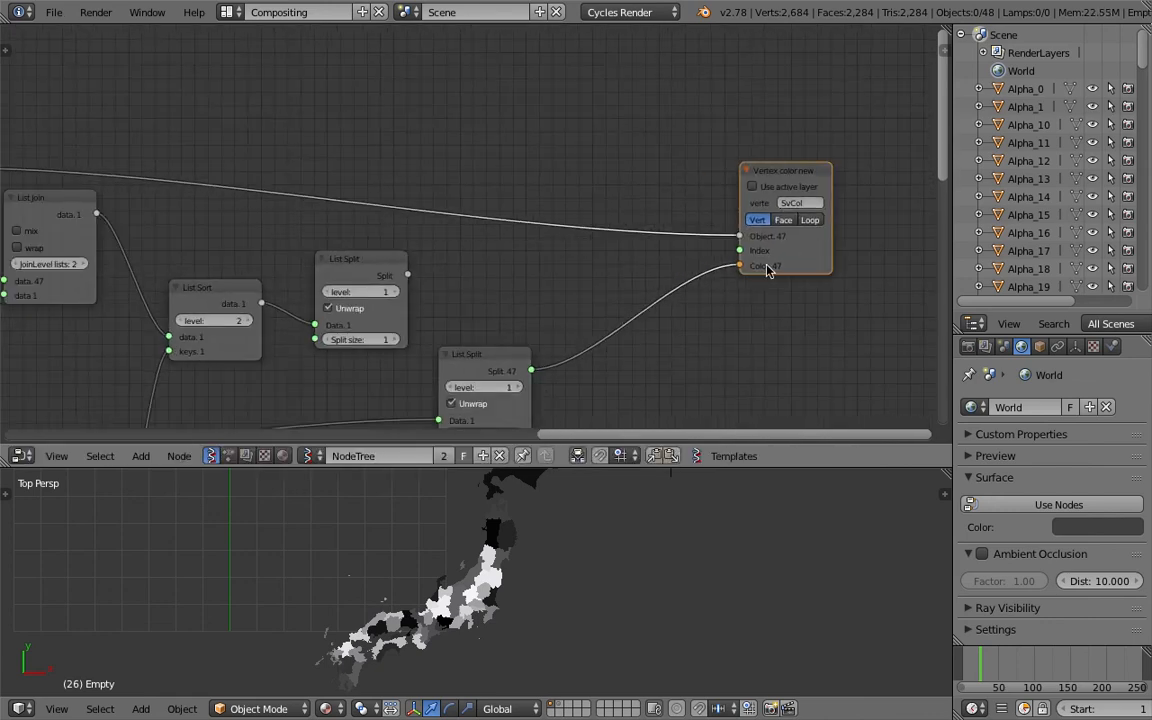
{"action": "middle_click_drag", "start_coordinate": [724, 266], "coordinate": [711, 266]}
{"action": "middle_click_drag", "start_coordinate": [570, 195], "coordinate": [697, 176]}
{"action": "middle_click_drag", "start_coordinate": [550, 239], "coordinate": [476, 208]}
{"action": "scroll", "coordinate": [638, 222], "scroll_direction": "down", "scroll_amount": 1}
Delete the upper duplicate List Join, List Sort and List Split nodes
{"action": "left_click", "coordinate": [186, 163]}
{"action": "key", "text": "x"}
{"action": "left_click", "coordinate": [319, 231]}
{"action": "middle_click_drag", "start_coordinate": [300, 244], "coordinate": [303, 166]}
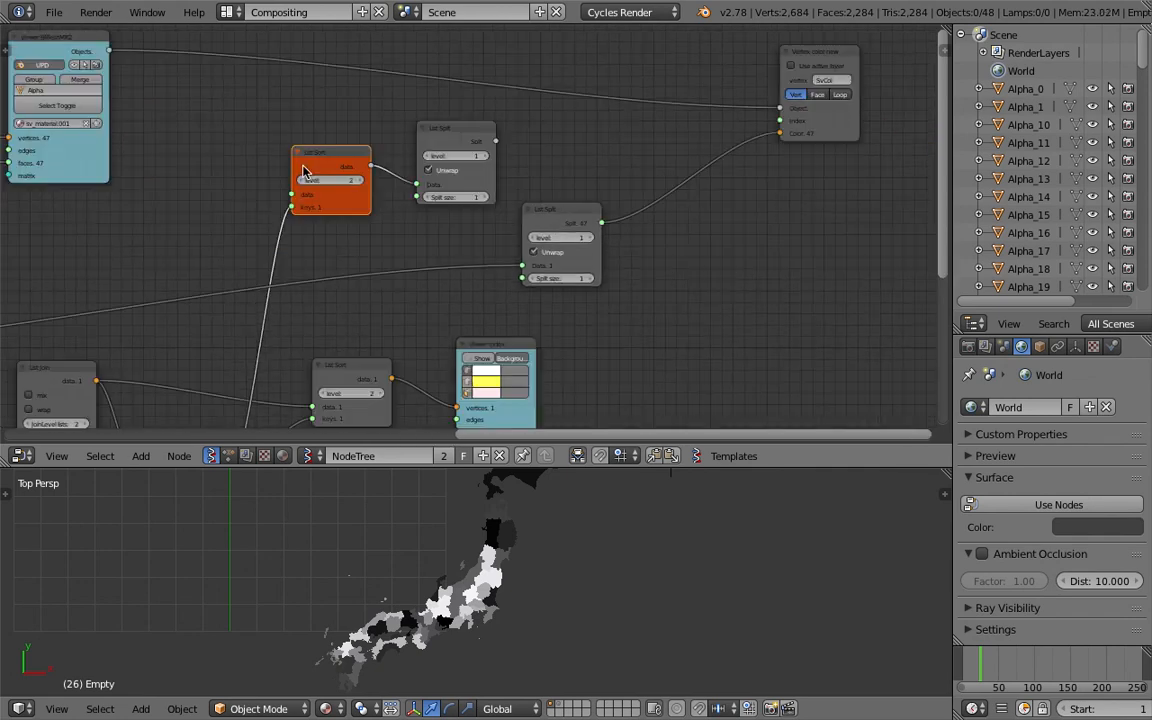
{"action": "left_click_drag", "start_coordinate": [462, 136], "coordinate": [456, 158]}
{"action": "left_click_drag", "start_coordinate": [553, 218], "coordinate": [573, 210]}
{"action": "left_click", "coordinate": [440, 150]}
{"action": "key", "text": "x"}
{"action": "left_click", "coordinate": [332, 158]}
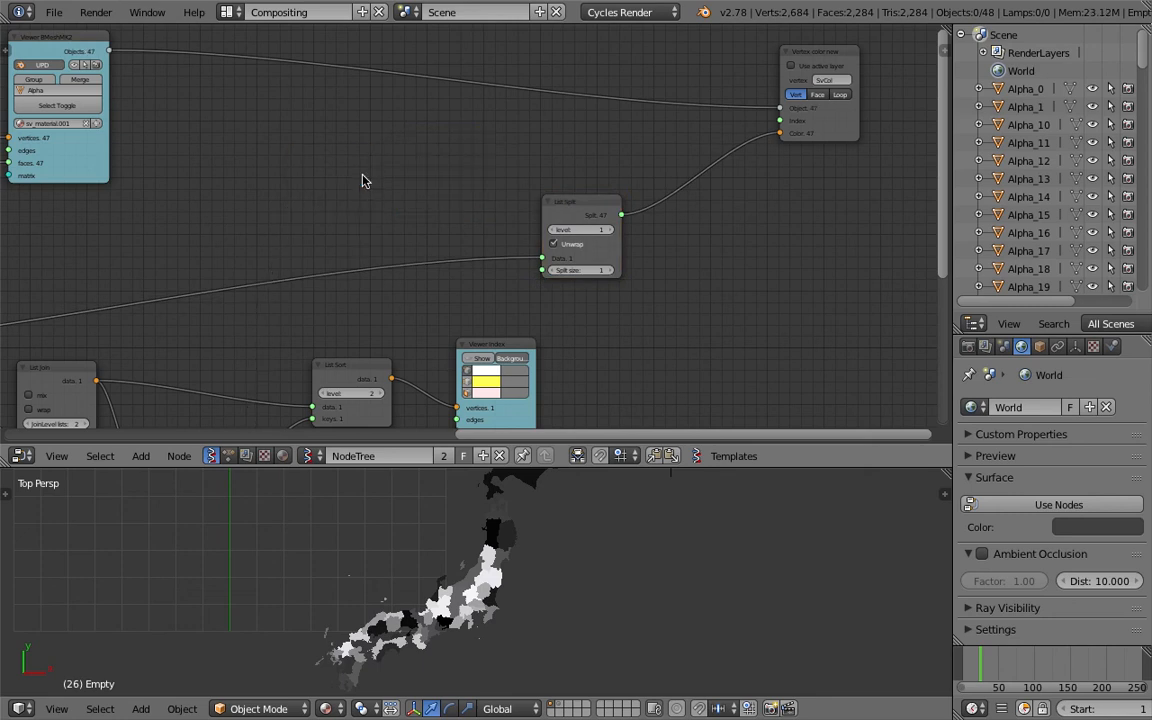
{"action": "key", "text": "x"}
Realign the List Sort, Viewer Index and List Split nodes and save the file
{"action": "scroll", "coordinate": [387, 240], "scroll_direction": "down", "scroll_amount": 3}
{"action": "left_click_drag", "start_coordinate": [379, 344], "coordinate": [347, 322]}
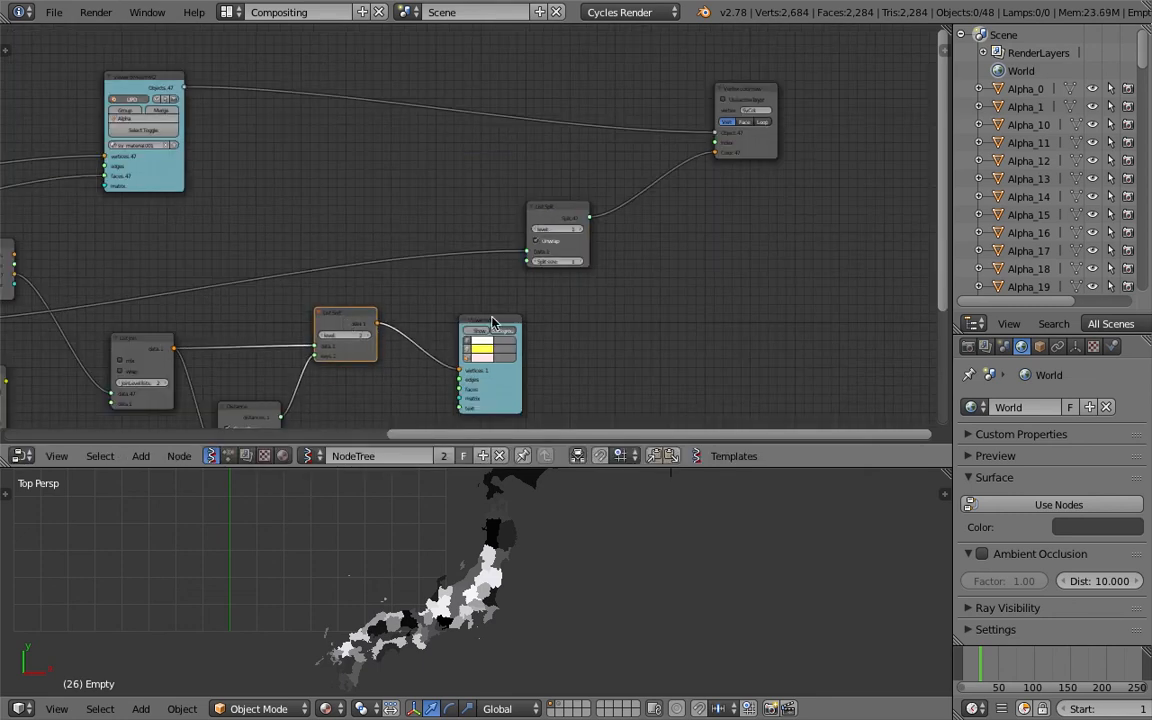
{"action": "scroll", "coordinate": [491, 322], "scroll_direction": "up", "scroll_amount": 2}
{"action": "middle_click_drag", "start_coordinate": [507, 343], "coordinate": [518, 246]}
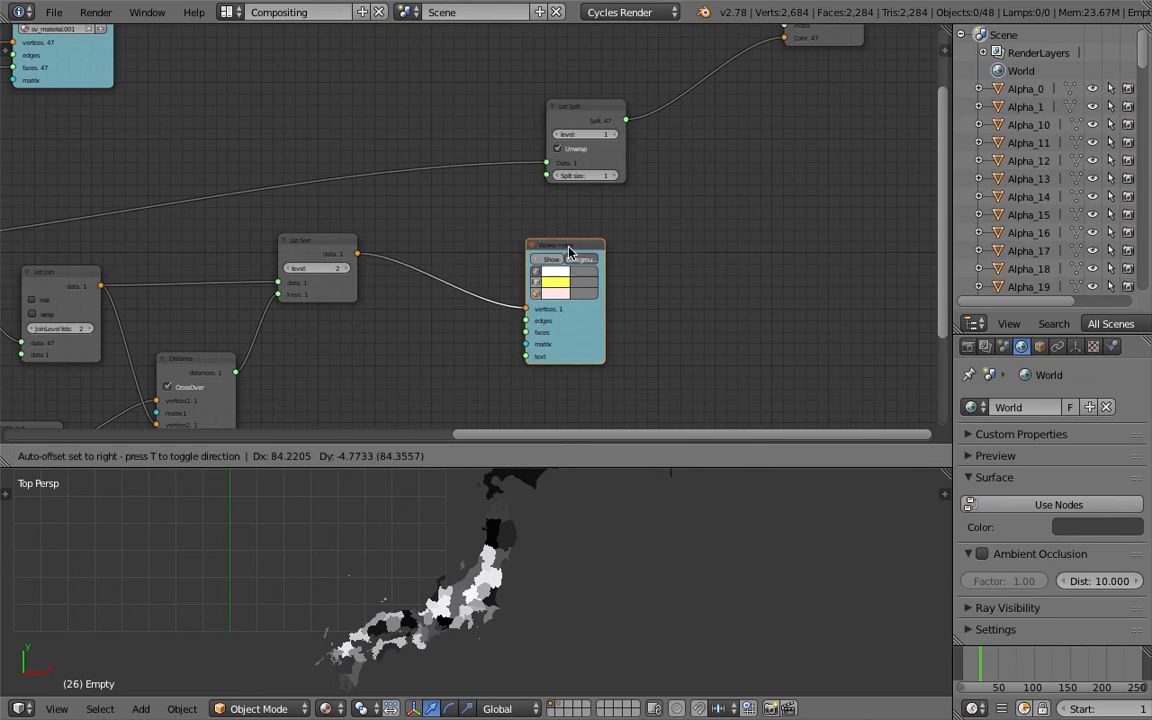
{"action": "left_click_drag", "start_coordinate": [522, 248], "coordinate": [569, 251]}
{"action": "middle_click_drag", "start_coordinate": [512, 225], "coordinate": [476, 273]}
{"action": "left_click_drag", "start_coordinate": [537, 175], "coordinate": [470, 150]}
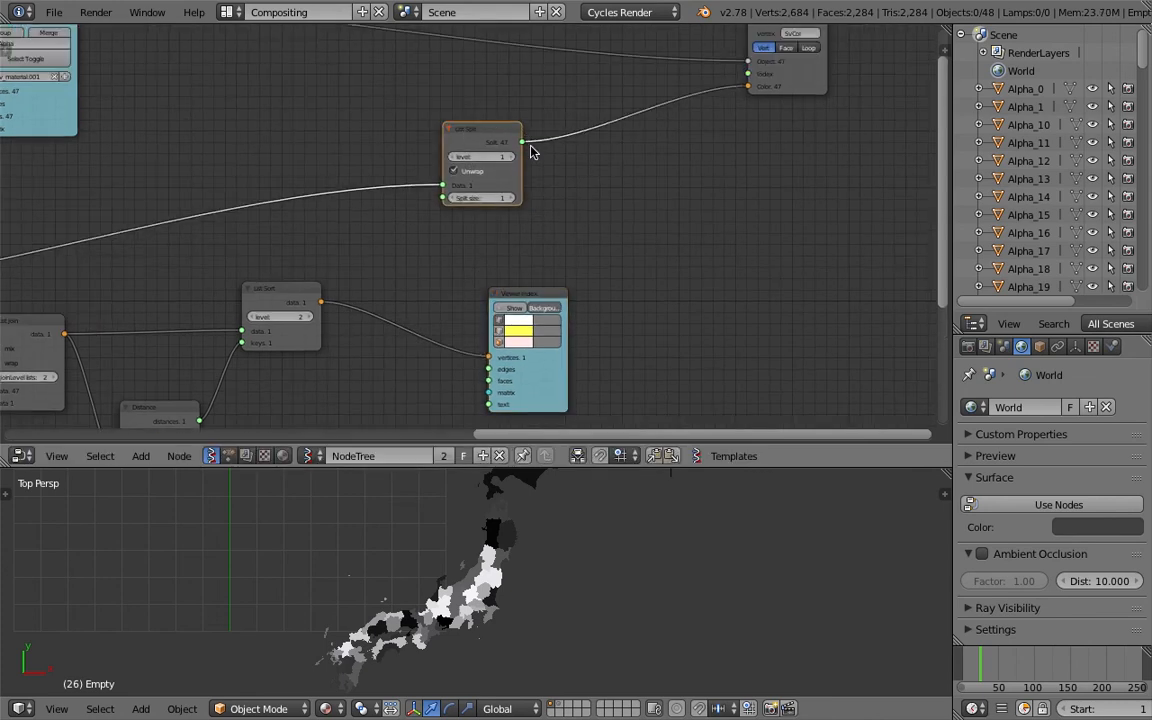
{"action": "middle_click_drag", "start_coordinate": [276, 205], "coordinate": [470, 167]}
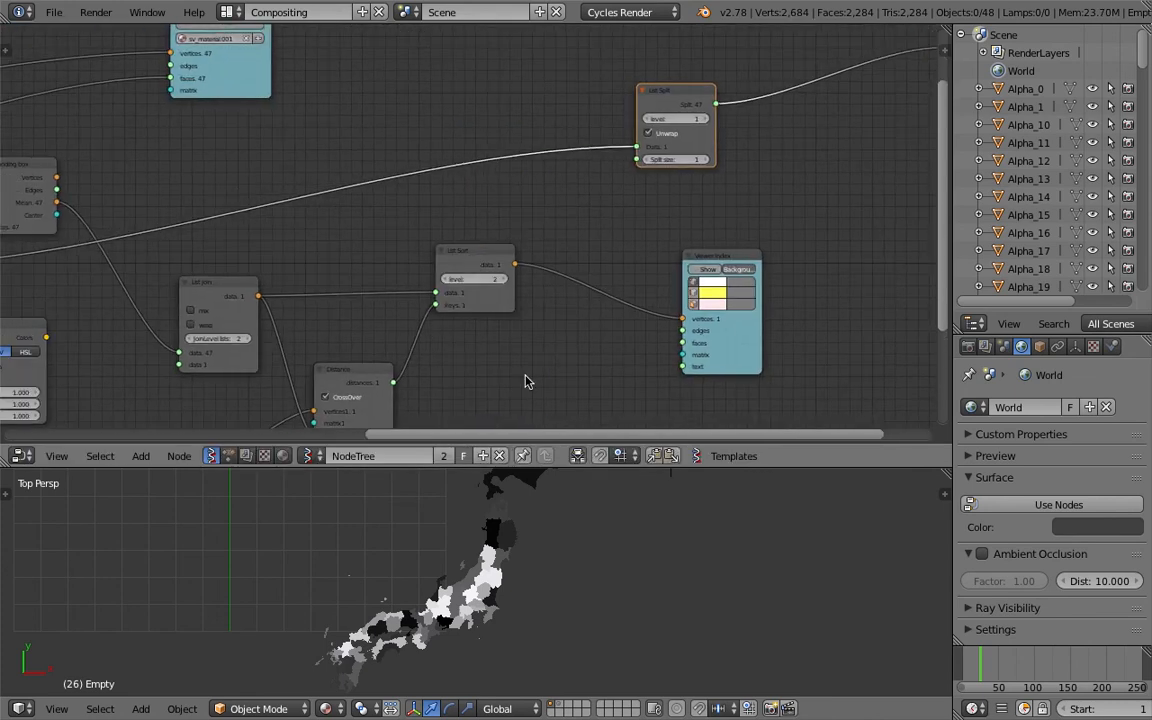
{"action": "left_click_drag", "start_coordinate": [481, 260], "coordinate": [499, 239]}
{"action": "scroll", "coordinate": [558, 535], "scroll_direction": "down", "scroll_amount": 4}
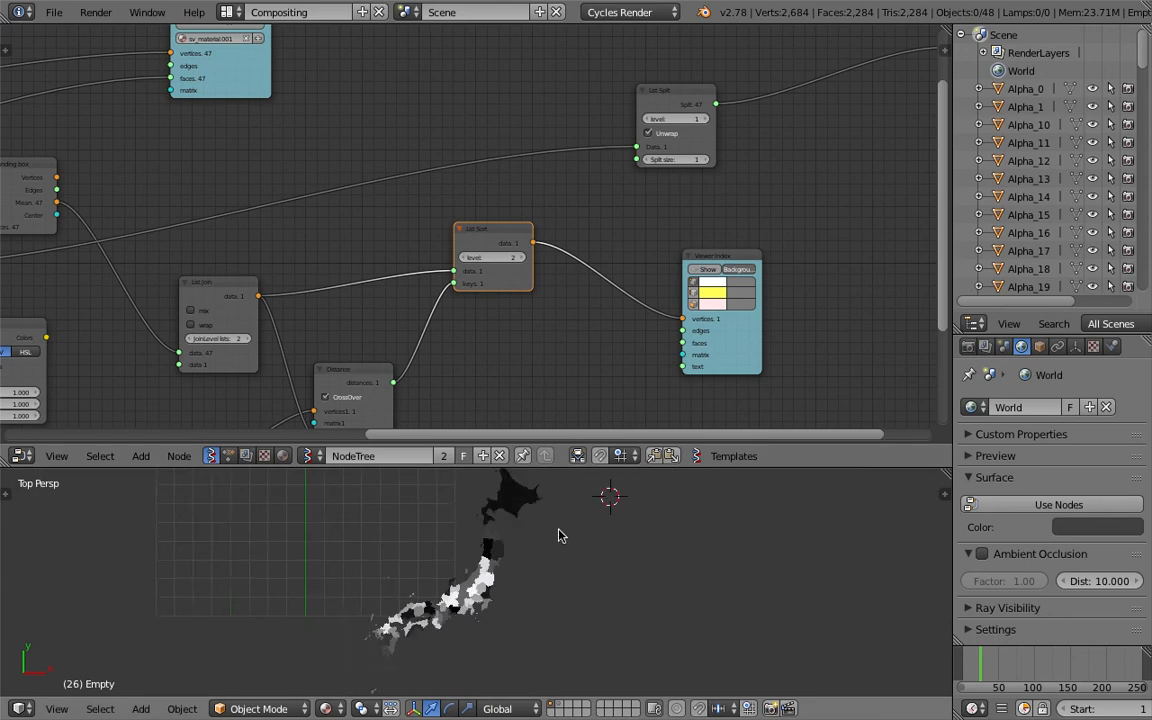
{"action": "left_click_drag", "start_coordinate": [545, 492], "coordinate": [588, 488]}
{"action": "left_click_drag", "start_coordinate": [514, 234], "coordinate": [538, 235]}
{"action": "key", "text": "ctrl+s"}
Tidy the positions of the Bounding box, List Join and Distance nodes
{"action": "left_click", "coordinate": [529, 235]}
{"action": "middle_click_drag", "start_coordinate": [516, 230], "coordinate": [562, 228]}
{"action": "left_click_drag", "start_coordinate": [567, 235], "coordinate": [540, 221]}
{"action": "middle_click_drag", "start_coordinate": [400, 224], "coordinate": [527, 223]}
{"action": "left_click_drag", "start_coordinate": [390, 295], "coordinate": [378, 281]}
{"action": "middle_click_drag", "start_coordinate": [271, 221], "coordinate": [324, 220]}
{"action": "left_click_drag", "start_coordinate": [242, 158], "coordinate": [235, 143]}
{"action": "left_click_drag", "start_coordinate": [421, 270], "coordinate": [398, 270]}
{"action": "left_click", "coordinate": [240, 161]}
{"action": "left_click_drag", "start_coordinate": [240, 167], "coordinate": [225, 183]}
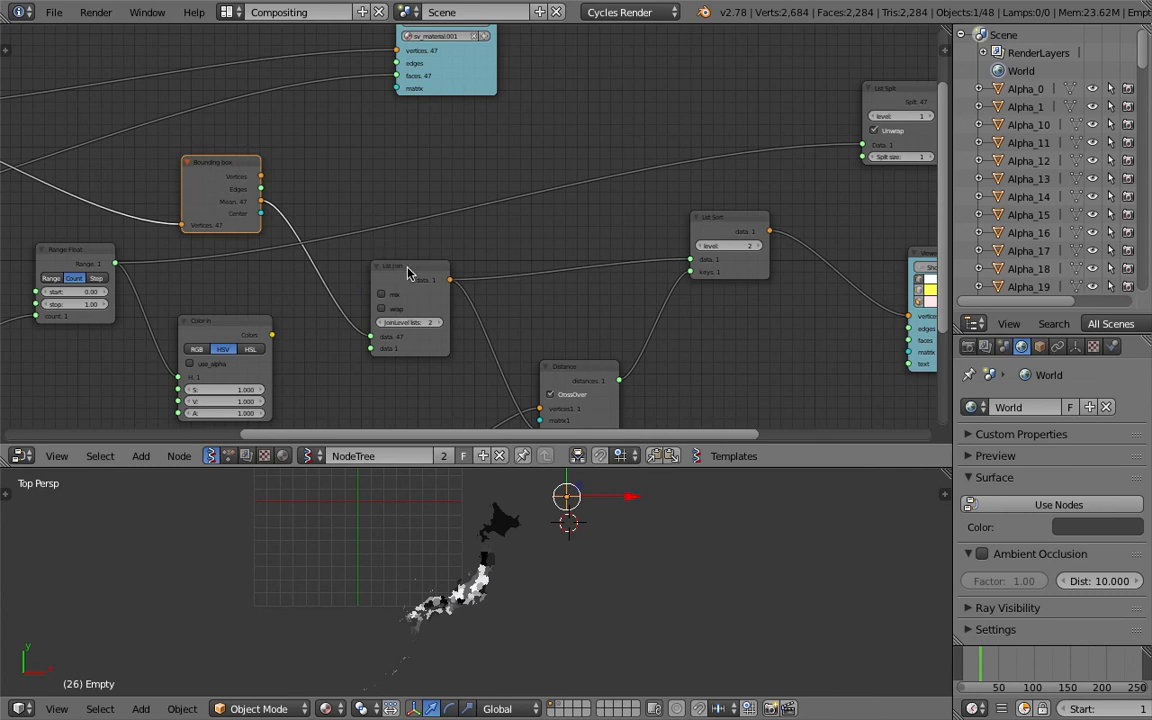
{"action": "left_click_drag", "start_coordinate": [407, 268], "coordinate": [396, 274]}
{"action": "middle_click_drag", "start_coordinate": [446, 296], "coordinate": [458, 280]}
{"action": "middle_click_drag", "start_coordinate": [505, 323], "coordinate": [482, 263]}
{"action": "left_click_drag", "start_coordinate": [398, 205], "coordinate": [419, 236]}
{"action": "middle_click_drag", "start_coordinate": [491, 275], "coordinate": [482, 325]}
{"action": "left_click_drag", "start_coordinate": [702, 204], "coordinate": [714, 228]}
{"action": "middle_click_drag", "start_coordinate": [839, 111], "coordinate": [756, 192]}
{"action": "middle_click_drag", "start_coordinate": [673, 182], "coordinate": [639, 149]}
{"action": "left_click_drag", "start_coordinate": [713, 148], "coordinate": [702, 110]}
Duplicate the List Sort node and feed it the Color in colours as data and the Distance distances as keys
{"action": "left_click", "coordinate": [574, 301]}
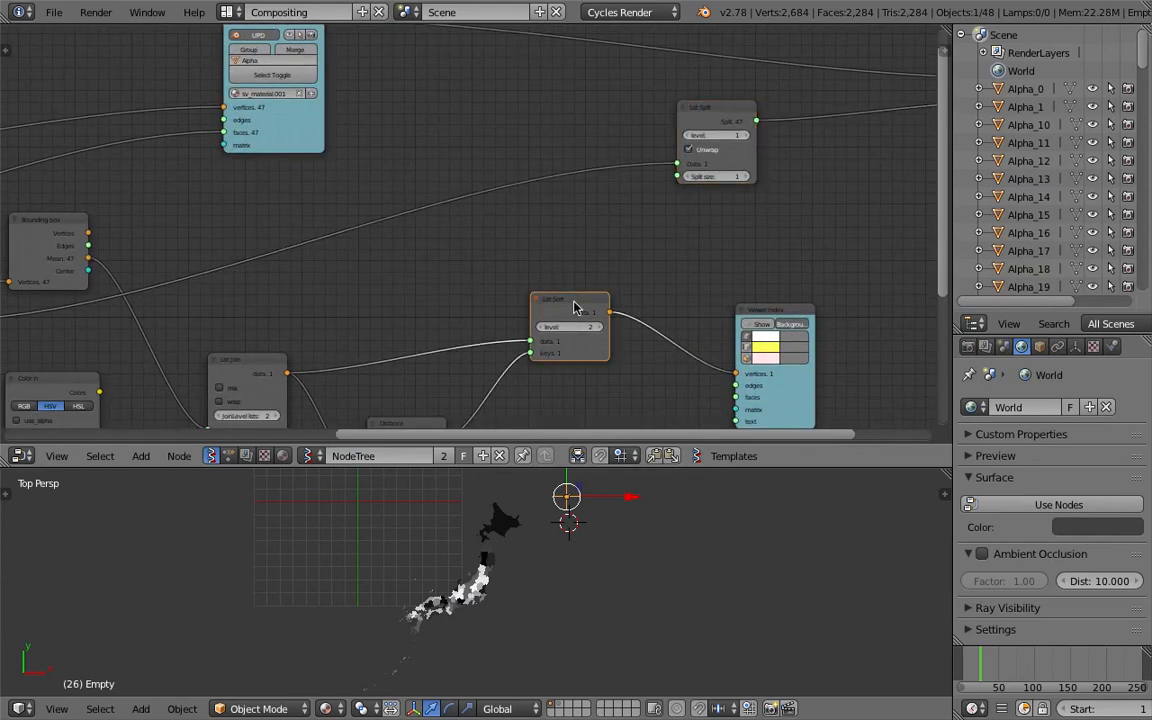
{"action": "key", "text": "shift+d"}
{"action": "left_click", "coordinate": [568, 215]}
{"action": "middle_click_drag", "start_coordinate": [478, 307], "coordinate": [501, 203]}
{"action": "left_click_drag", "start_coordinate": [478, 333], "coordinate": [463, 180]}
{"action": "middle_click_drag", "start_coordinate": [463, 180], "coordinate": [499, 273]}
{"action": "scroll", "coordinate": [487, 263], "scroll_direction": "down", "scroll_amount": 1}
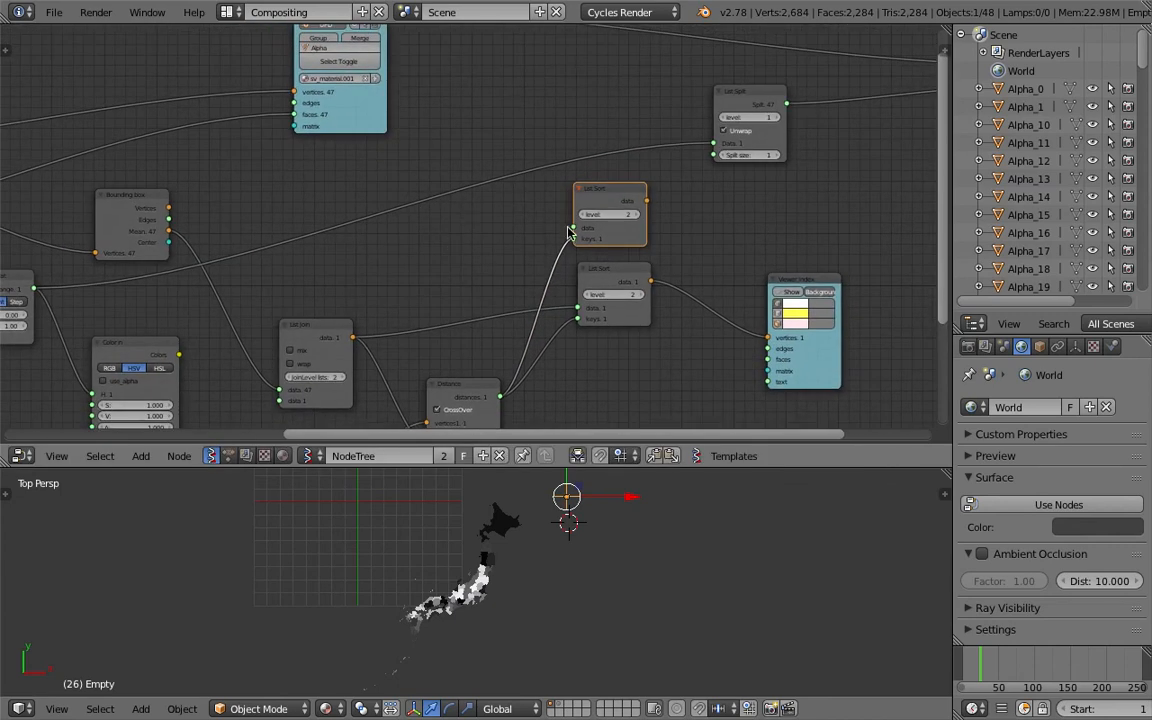
{"action": "middle_click_drag", "start_coordinate": [606, 203], "coordinate": [607, 235]}
{"action": "middle_click_drag", "start_coordinate": [440, 234], "coordinate": [620, 236]}
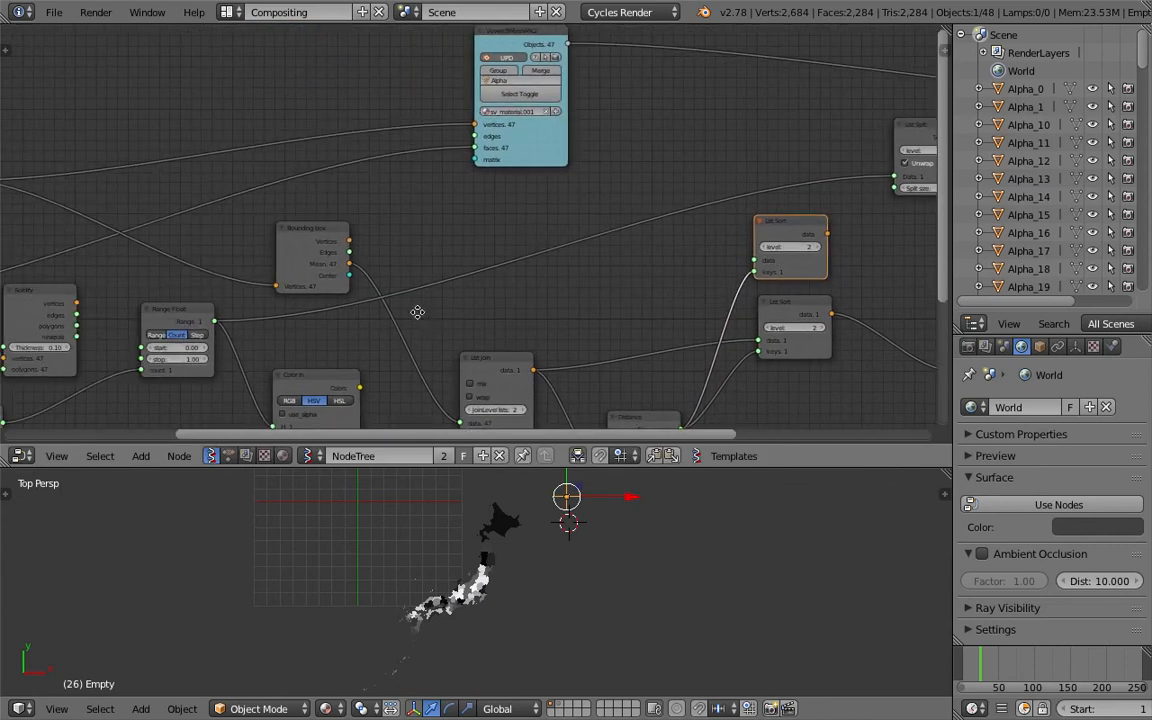
{"action": "middle_click_drag", "start_coordinate": [417, 311], "coordinate": [379, 252]}
{"action": "left_click_drag", "start_coordinate": [271, 313], "coordinate": [718, 200]}
Connect the new List Sort output through List Split into the Vertex color new Color input
{"action": "middle_click_drag", "start_coordinate": [671, 149], "coordinate": [463, 224]}
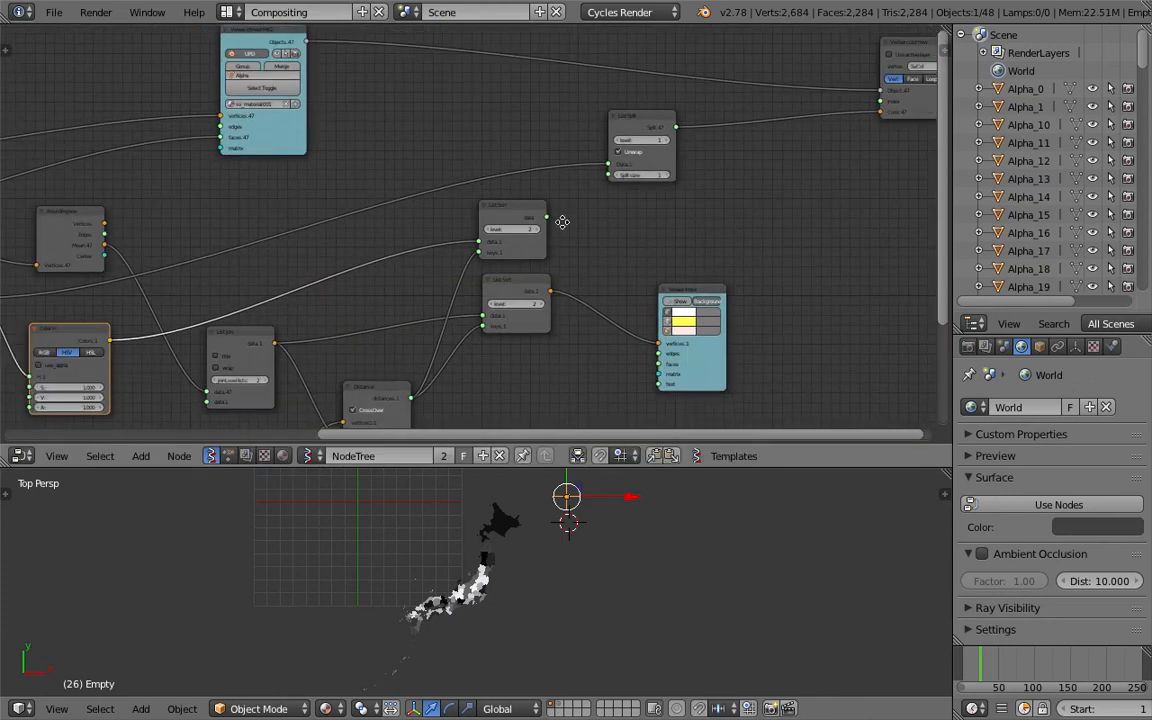
{"action": "middle_click_drag", "start_coordinate": [558, 221], "coordinate": [449, 259]}
{"action": "left_click_drag", "start_coordinate": [440, 244], "coordinate": [775, 139]}
{"action": "left_click_drag", "start_coordinate": [568, 152], "coordinate": [563, 210]}
{"action": "left_click_drag", "start_coordinate": [446, 250], "coordinate": [556, 220]}
{"action": "left_click_drag", "start_coordinate": [622, 184], "coordinate": [776, 141]}
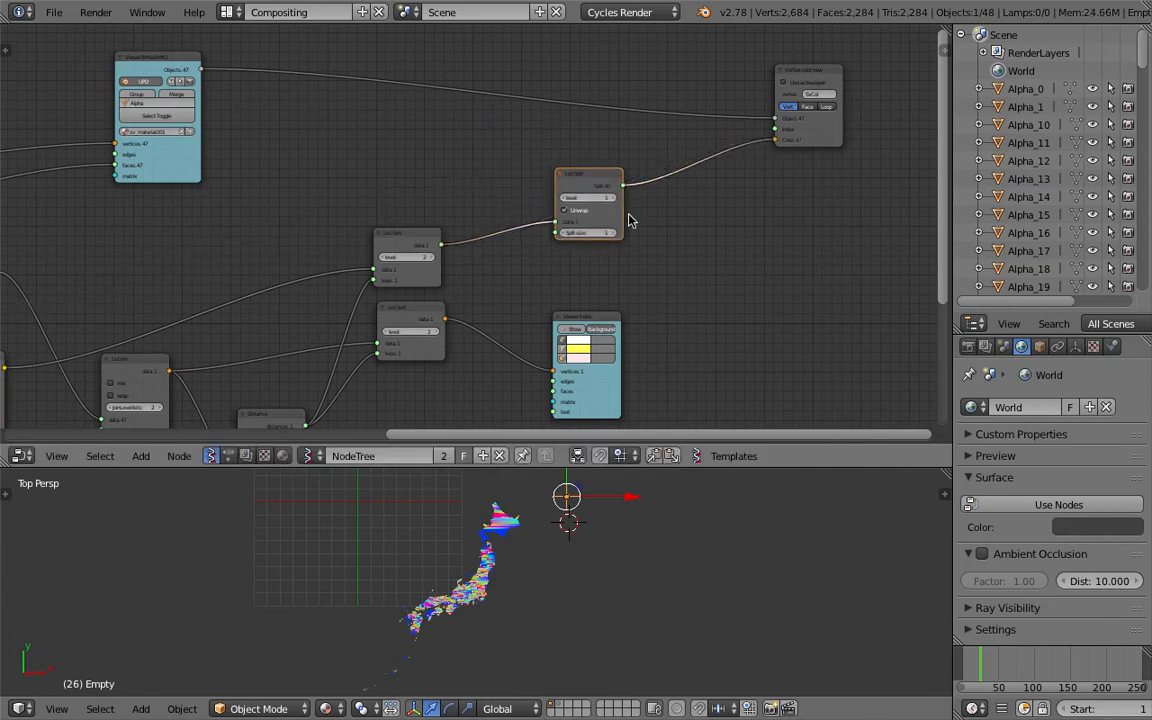
Drag the empty to new positions around the map while changing the current frame to 68
{"action": "left_click_drag", "start_coordinate": [589, 185], "coordinate": [585, 164]}
{"action": "scroll", "coordinate": [596, 192], "scroll_direction": "up", "scroll_amount": 3}
{"action": "left_click_drag", "start_coordinate": [560, 508], "coordinate": [431, 559]}
{"action": "left_click", "coordinate": [1011, 664]}
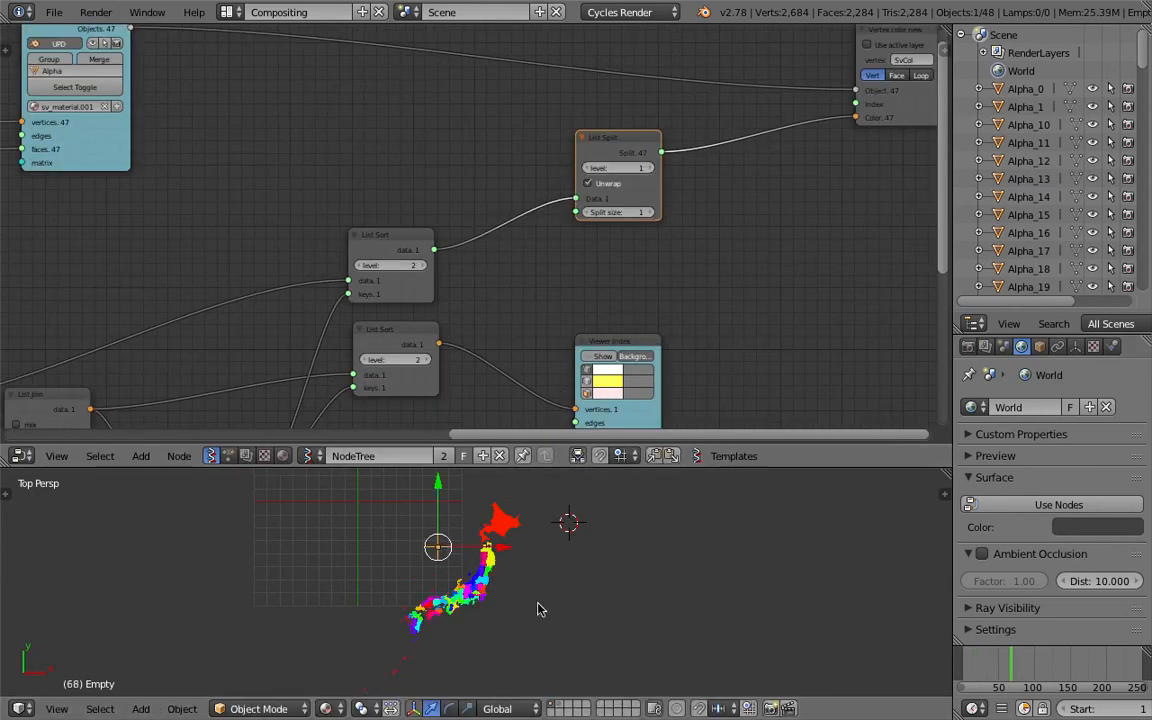
{"action": "key", "text": "g"}
{"action": "left_click", "coordinate": [598, 548]}
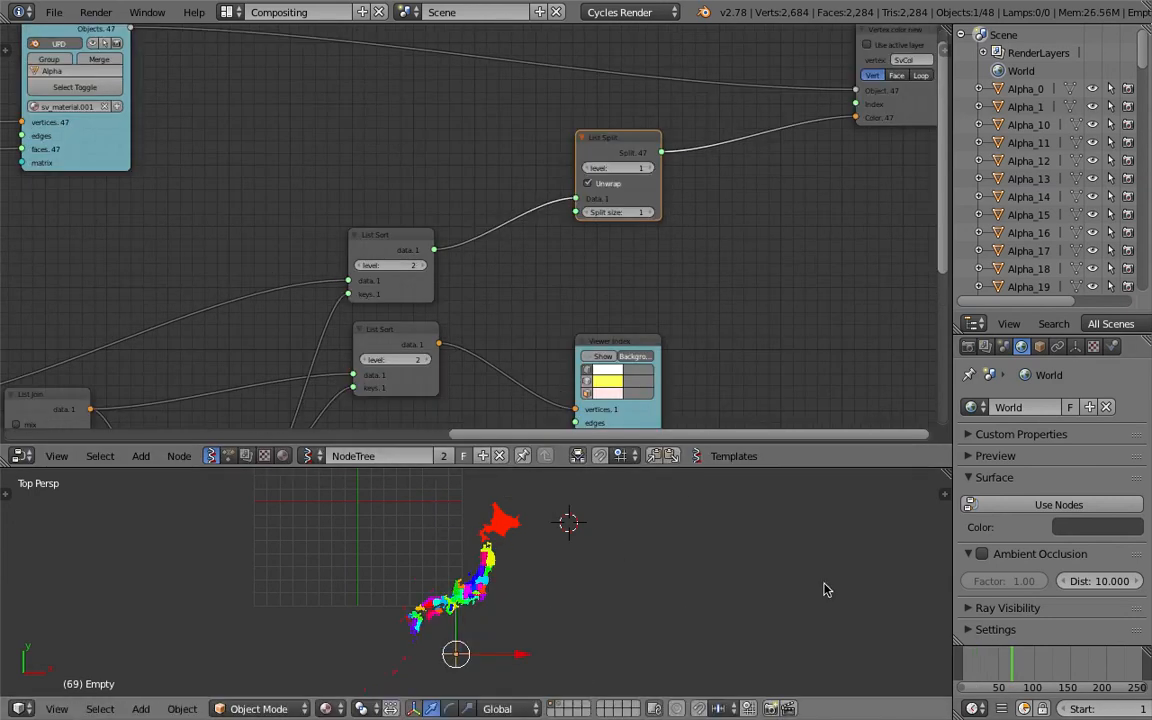
Change to other frames, move the empty to a new position at each, and save the file
{"action": "left_click", "coordinate": [969, 665]}
{"action": "key", "text": "g"}
{"action": "left_click", "coordinate": [358, 611]}
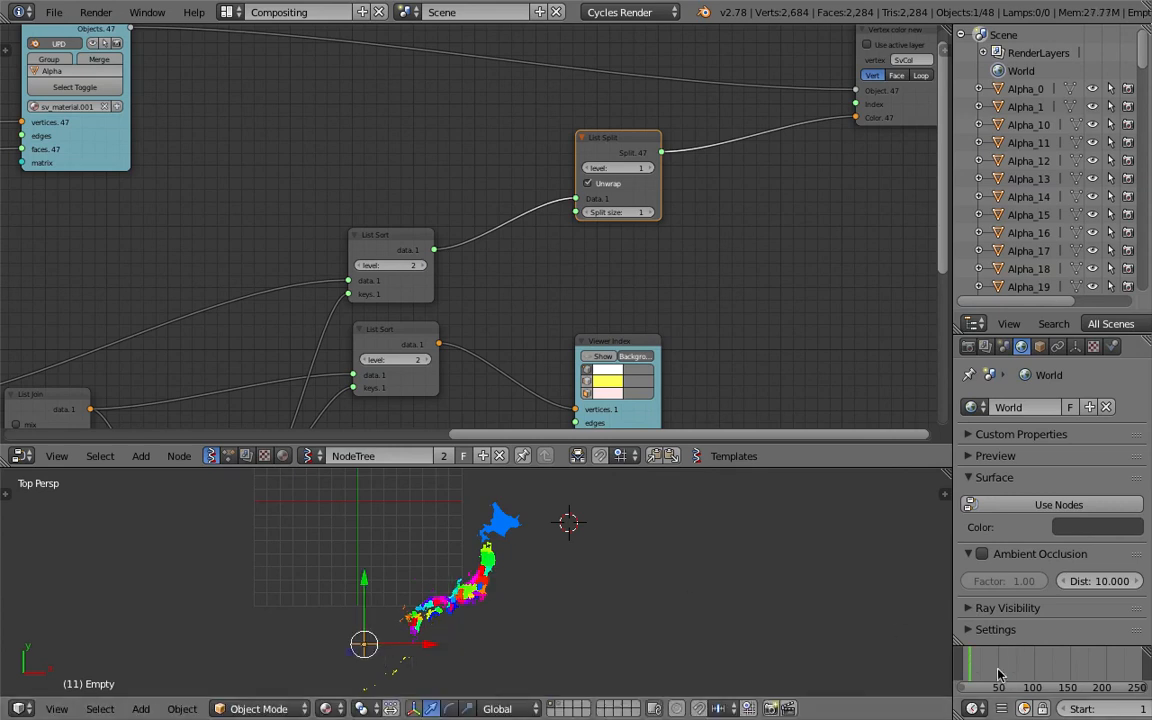
{"action": "left_click", "coordinate": [1001, 665]}
{"action": "key", "text": "g"}
{"action": "left_click", "coordinate": [569, 491]}
{"action": "left_click", "coordinate": [1027, 668]}
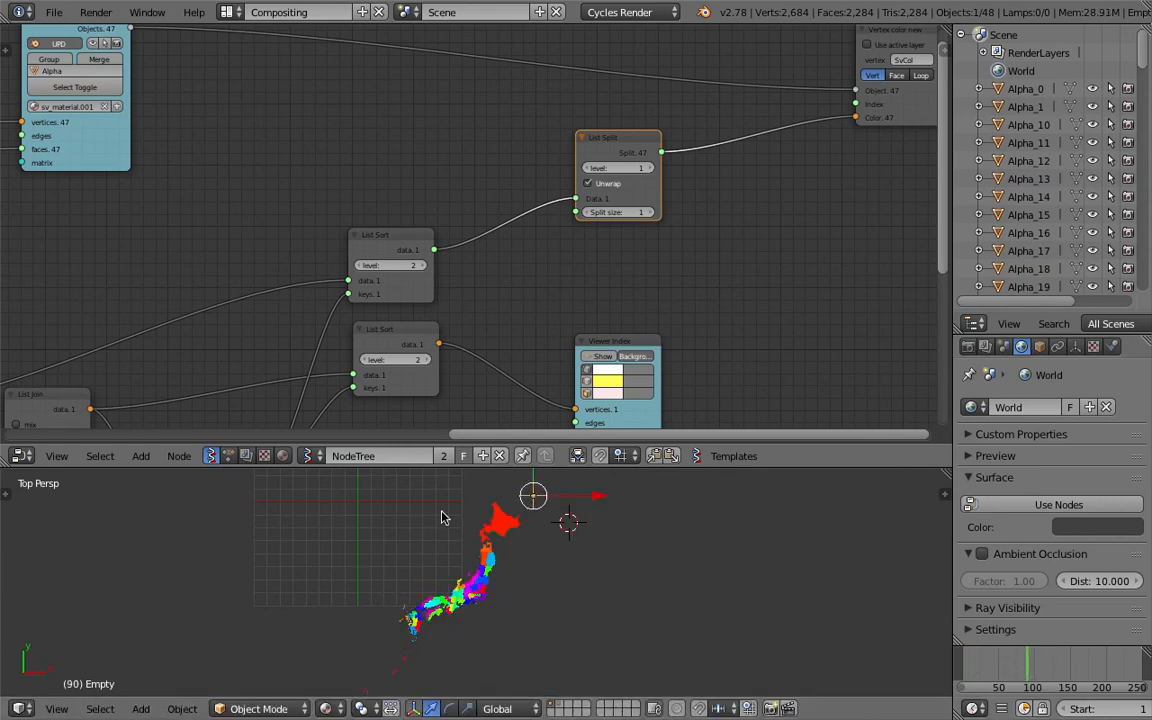
{"action": "middle_click_drag", "start_coordinate": [231, 252], "coordinate": [392, 185]}
{"action": "key", "text": "ctrl+s"}
Set the Color in node's S value to 0
{"action": "left_click", "coordinate": [392, 182]}
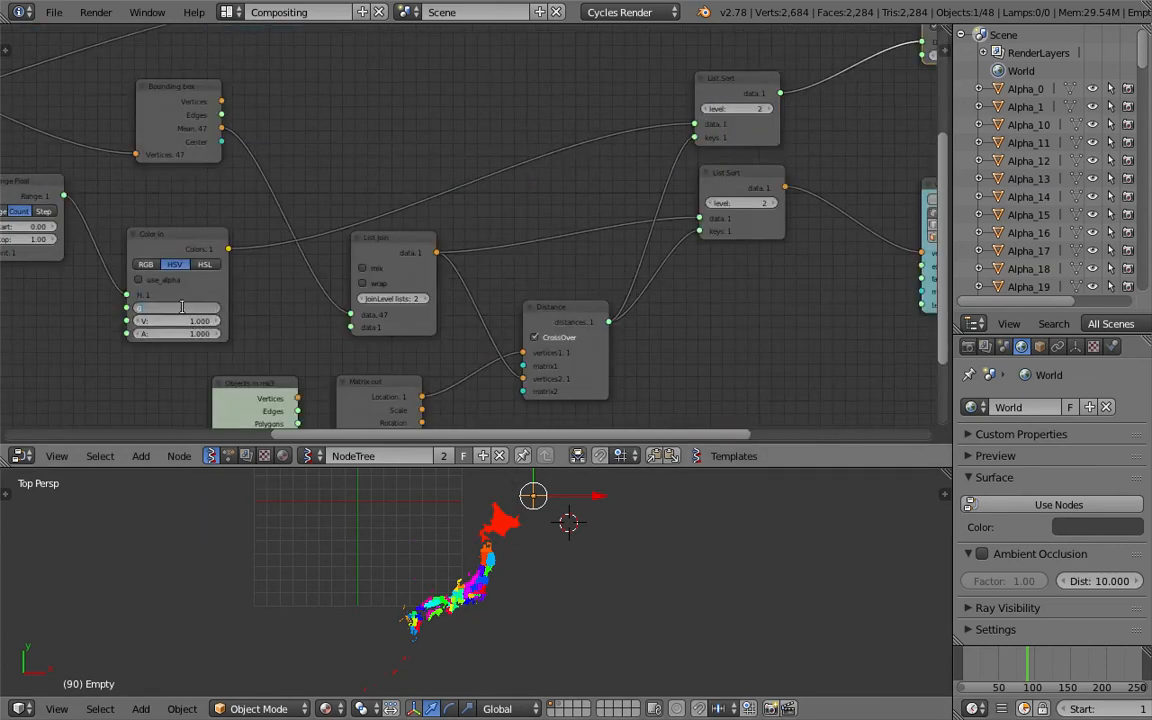
{"action": "type", "text": "0"}
{"action": "key", "text": "Return"}
{"action": "scroll", "coordinate": [607, 509], "scroll_direction": "up", "scroll_amount": 5}
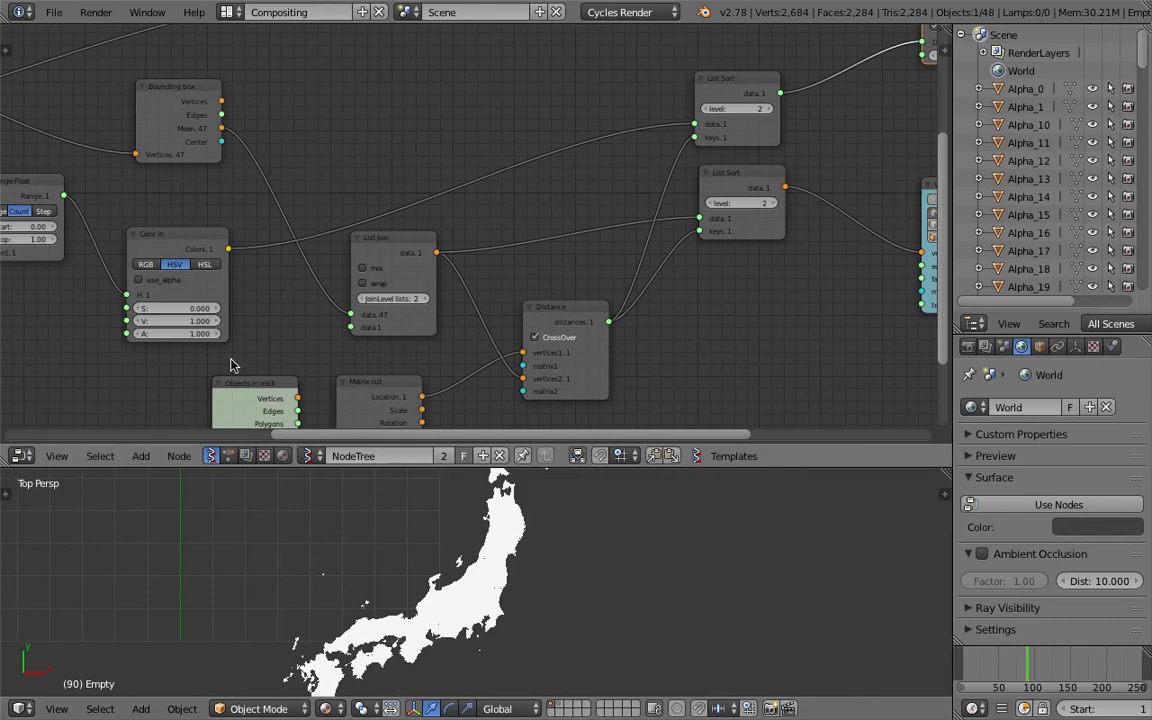
Drag the Color in S and V values, then save over the blend file
{"action": "left_click_drag", "start_coordinate": [176, 321], "coordinate": [259, 309]}
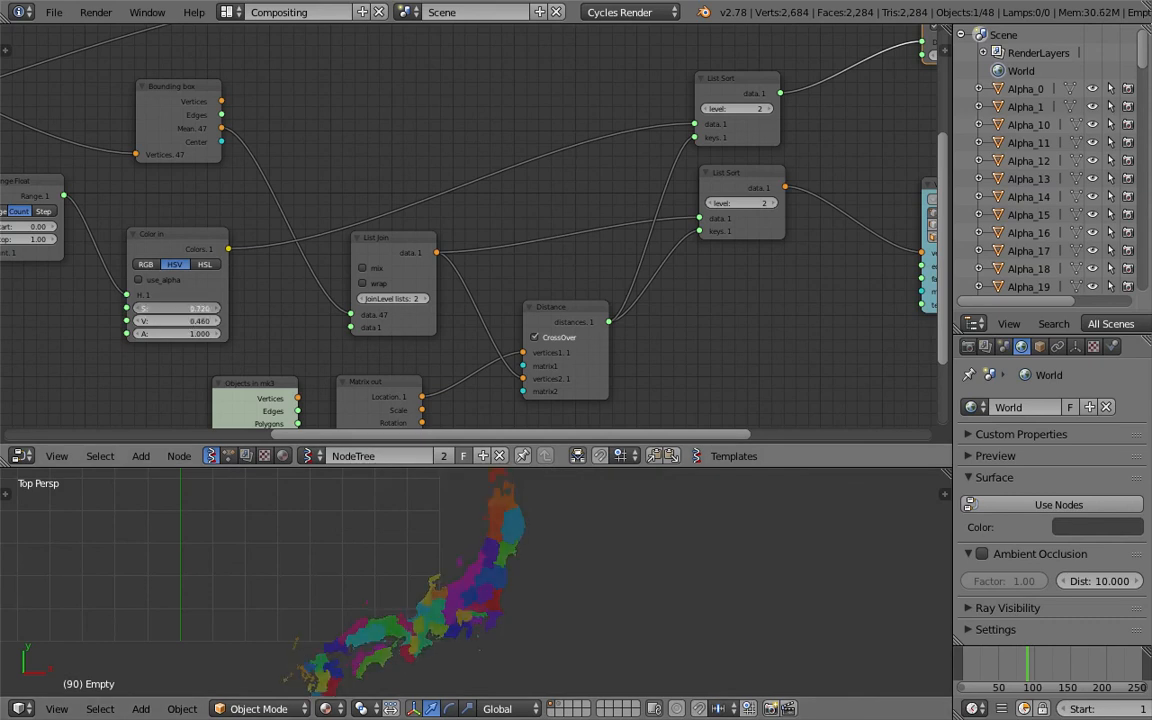
{"action": "mouse_move", "coordinate": [190, 321]}
{"action": "left_mouse_down"}
{"action": "mouse_move", "coordinate": [140, 321]}
{"action": "mouse_move", "coordinate": [190, 323]}
{"action": "mouse_move", "coordinate": [178, 310]}
{"action": "left_mouse_up"}
{"action": "middle_click_drag", "start_coordinate": [207, 313], "coordinate": [289, 290]}
{"action": "key", "text": "ctrl+s"}
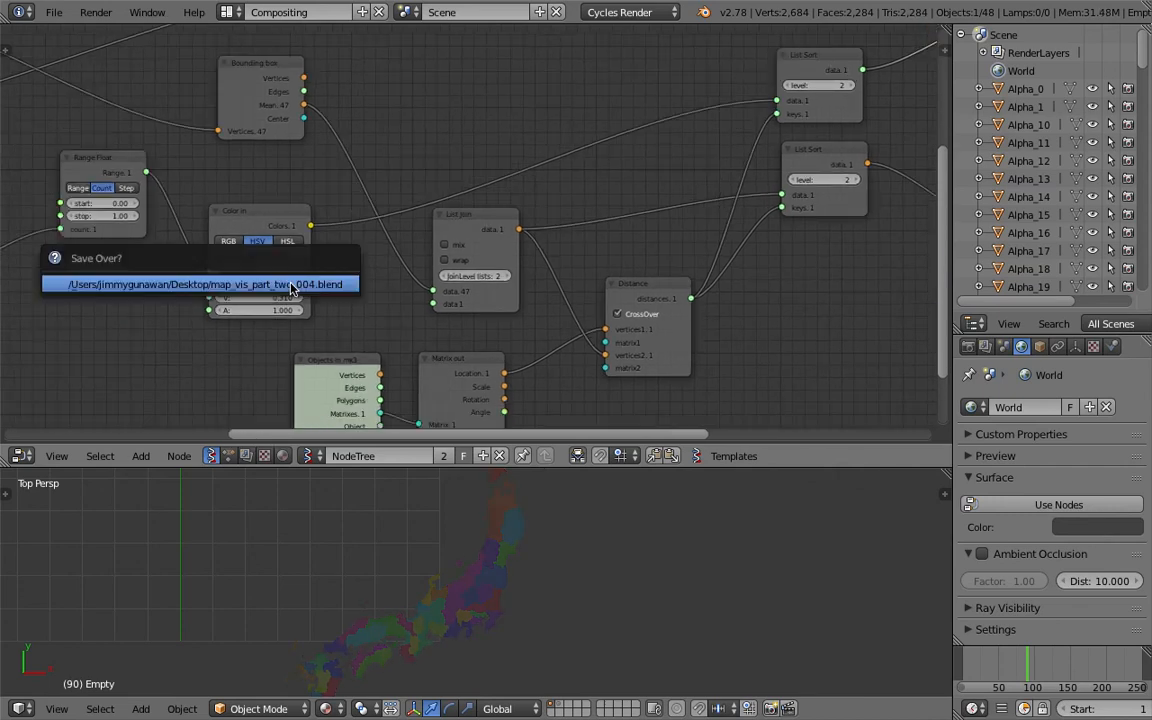
{"action": "left_click", "coordinate": [291, 289]}
Connect the Range Float range to the Color in V input and set S to 0
{"action": "middle_click_drag", "start_coordinate": [180, 209], "coordinate": [268, 219]}
{"action": "left_click_drag", "start_coordinate": [233, 184], "coordinate": [297, 307]}
{"action": "left_click", "coordinate": [350, 294]}
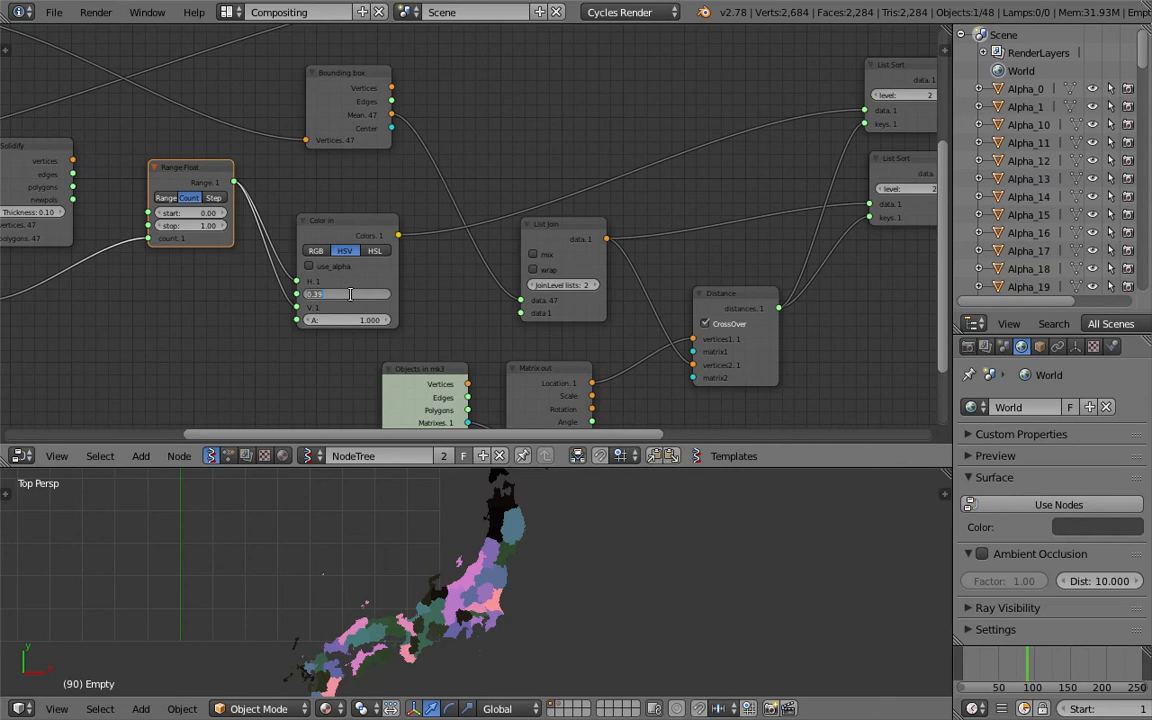
{"action": "type", "text": "0"}
{"action": "key", "text": "Return"}
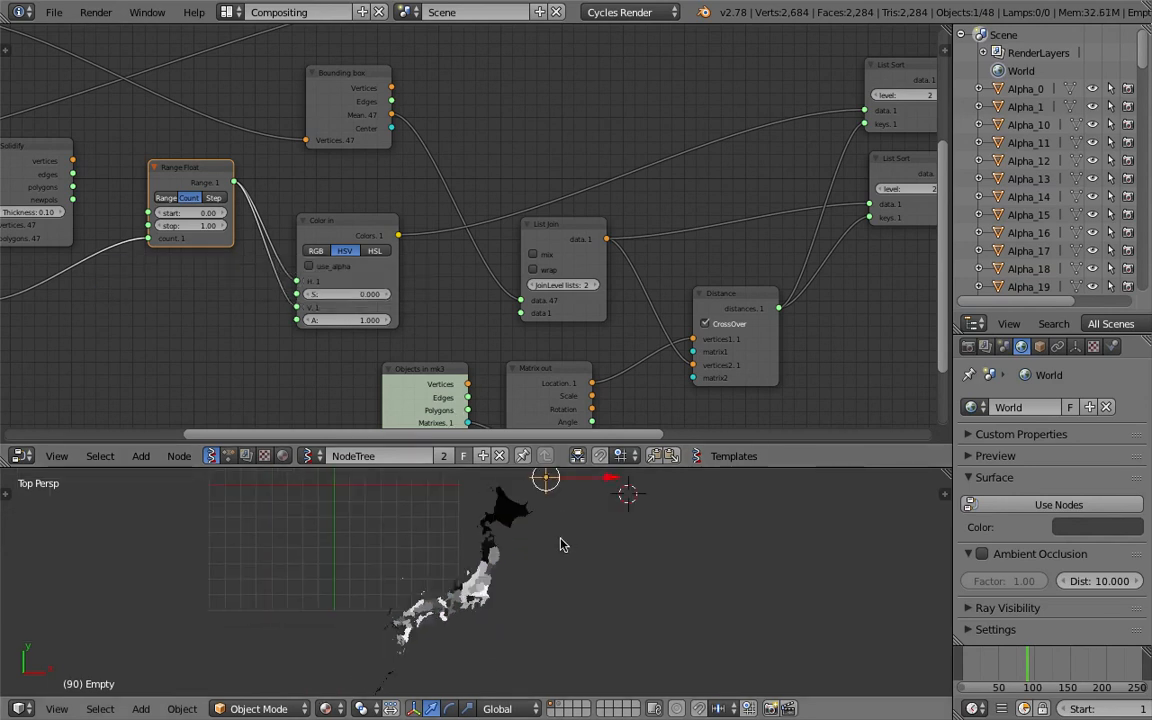
Move the empty to the west of the map, off the Honshu coast
{"action": "scroll", "coordinate": [491, 562], "scroll_direction": "up", "scroll_amount": 3}
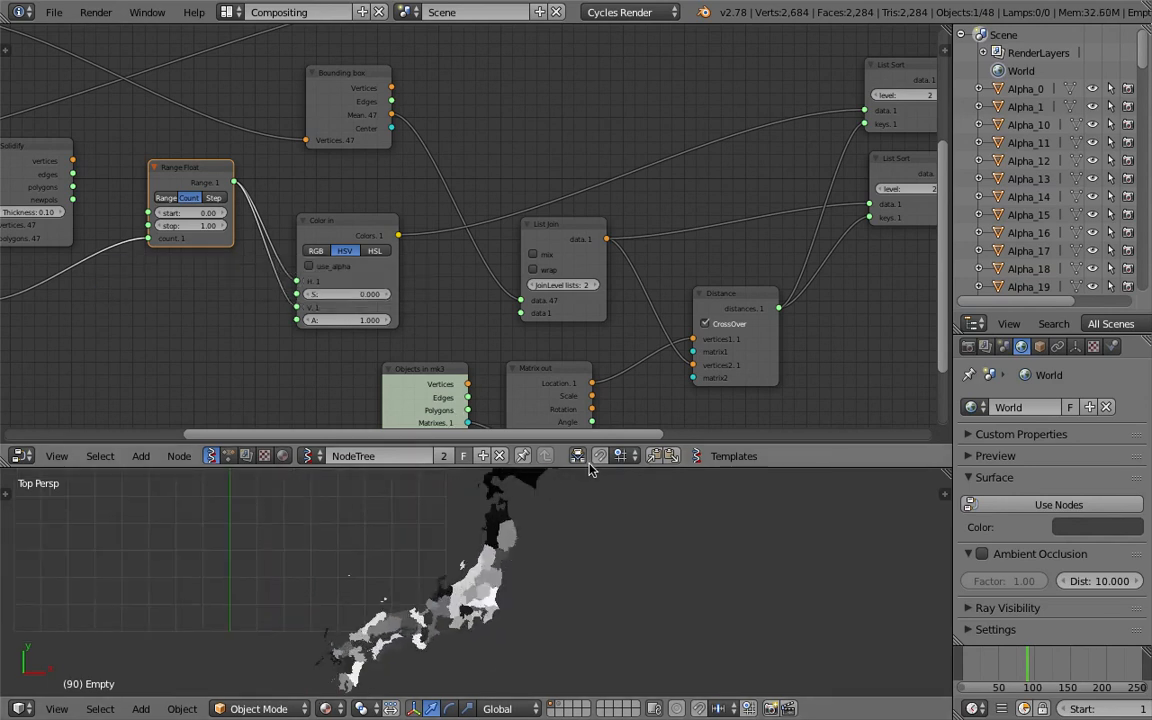
{"action": "left_click_drag", "start_coordinate": [592, 467], "coordinate": [594, 327]}
{"action": "scroll", "coordinate": [605, 400], "scroll_direction": "up", "scroll_amount": 3}
{"action": "scroll", "coordinate": [548, 470], "scroll_direction": "up", "scroll_amount": 4}
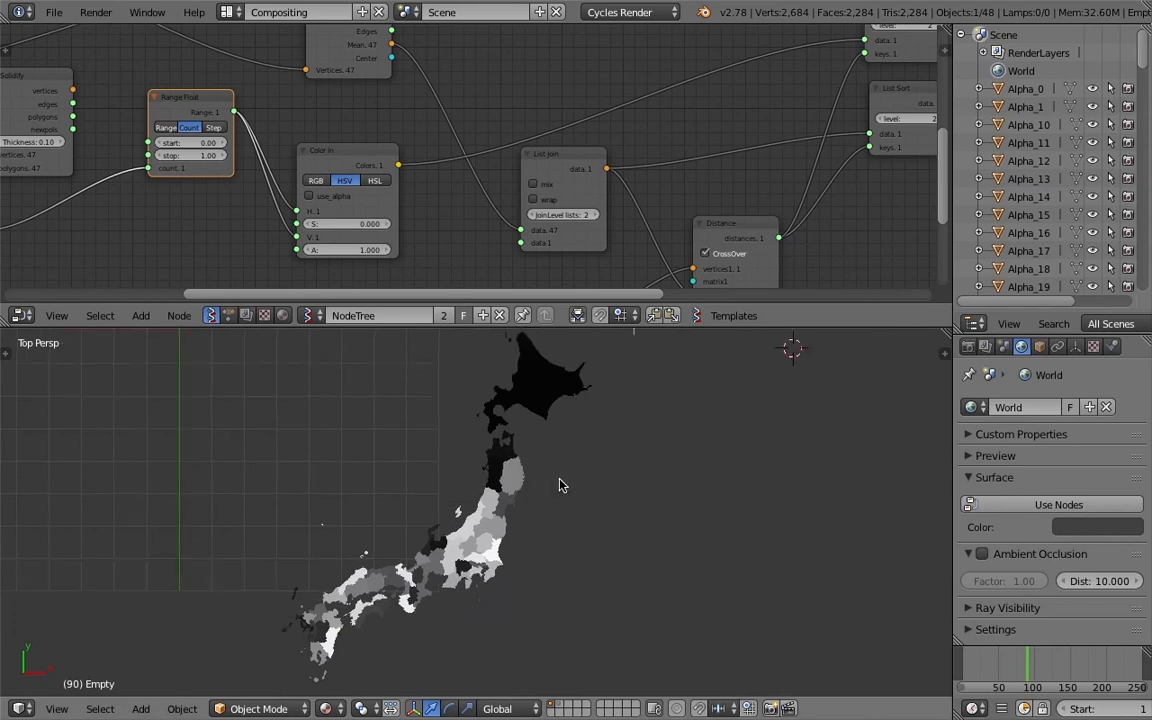
{"action": "scroll", "coordinate": [511, 508], "scroll_direction": "up", "scroll_amount": 2}
{"action": "scroll", "coordinate": [592, 487], "scroll_direction": "down", "scroll_amount": 5}
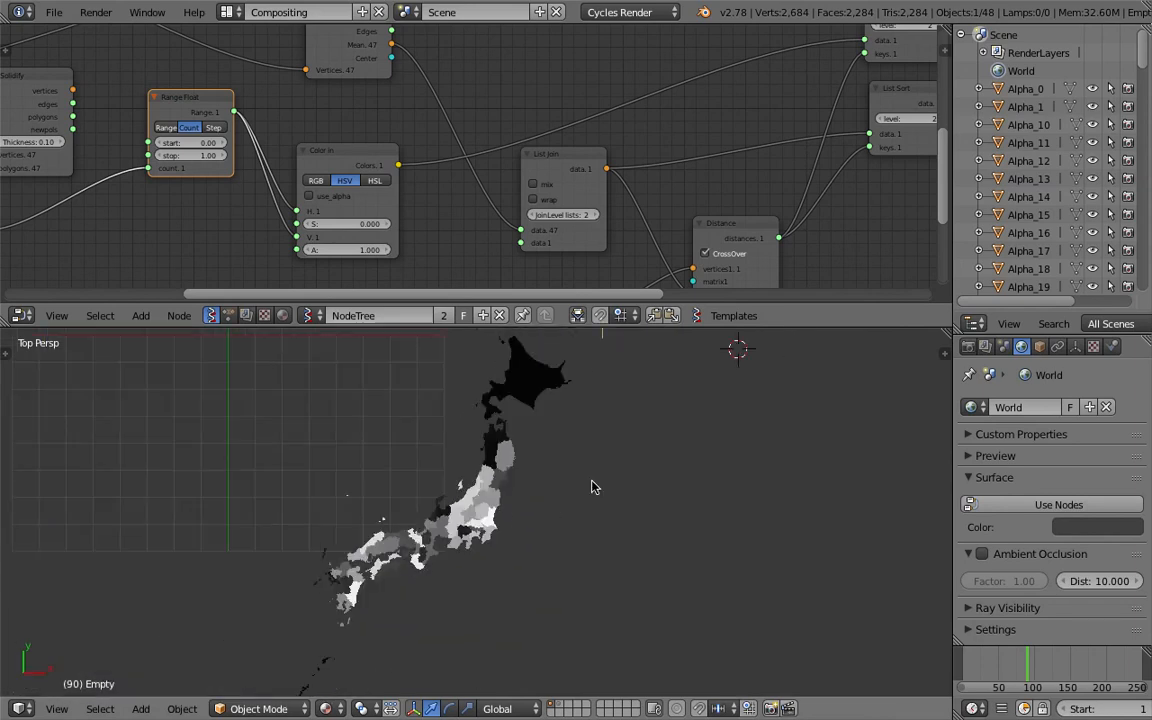
{"action": "key", "text": "g"}
{"action": "left_click", "coordinate": [342, 522]}
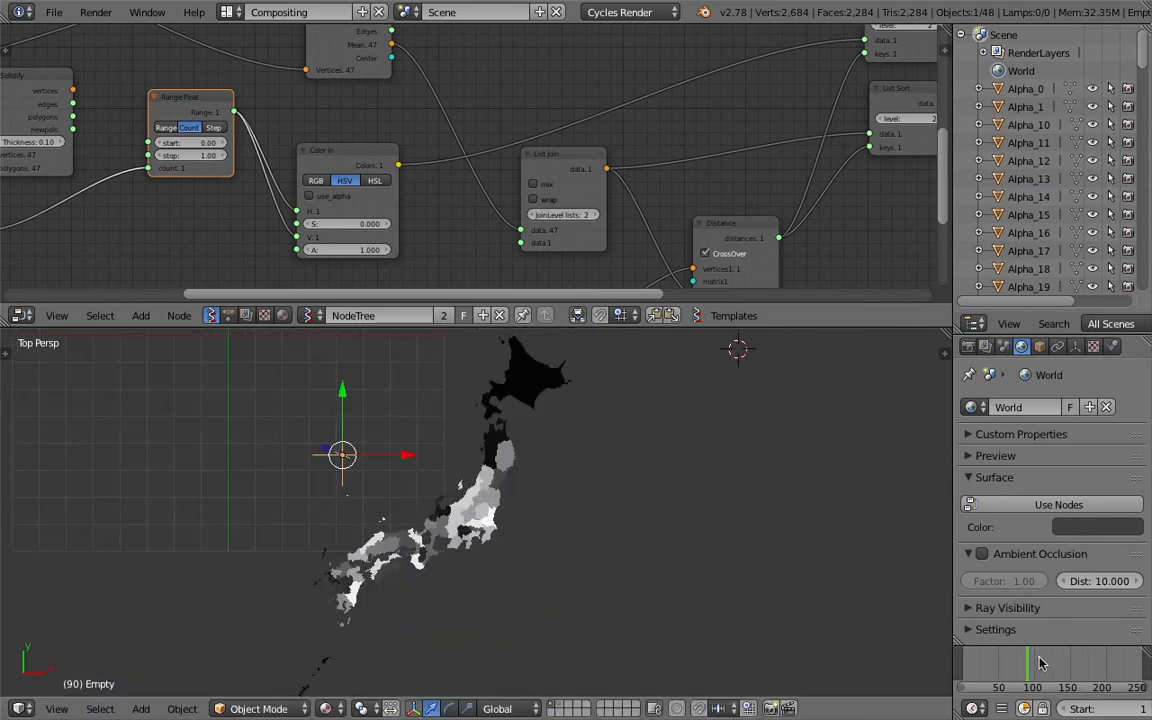
Scrub through the timeline frames to watch the region shading follow the empty's changing position
{"action": "left_click", "coordinate": [1038, 663]}
{"action": "key", "text": "g"}
{"action": "left_click", "coordinate": [402, 702]}
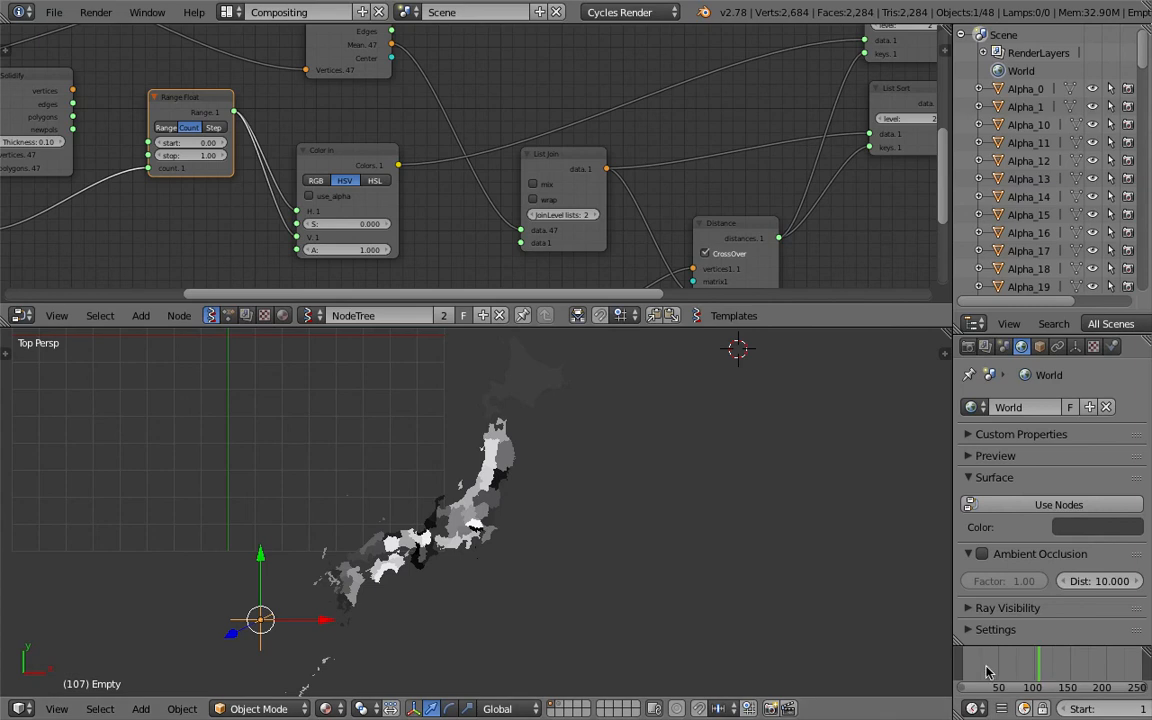
{"action": "left_click", "coordinate": [987, 668]}
{"action": "left_click", "coordinate": [349, 613]}
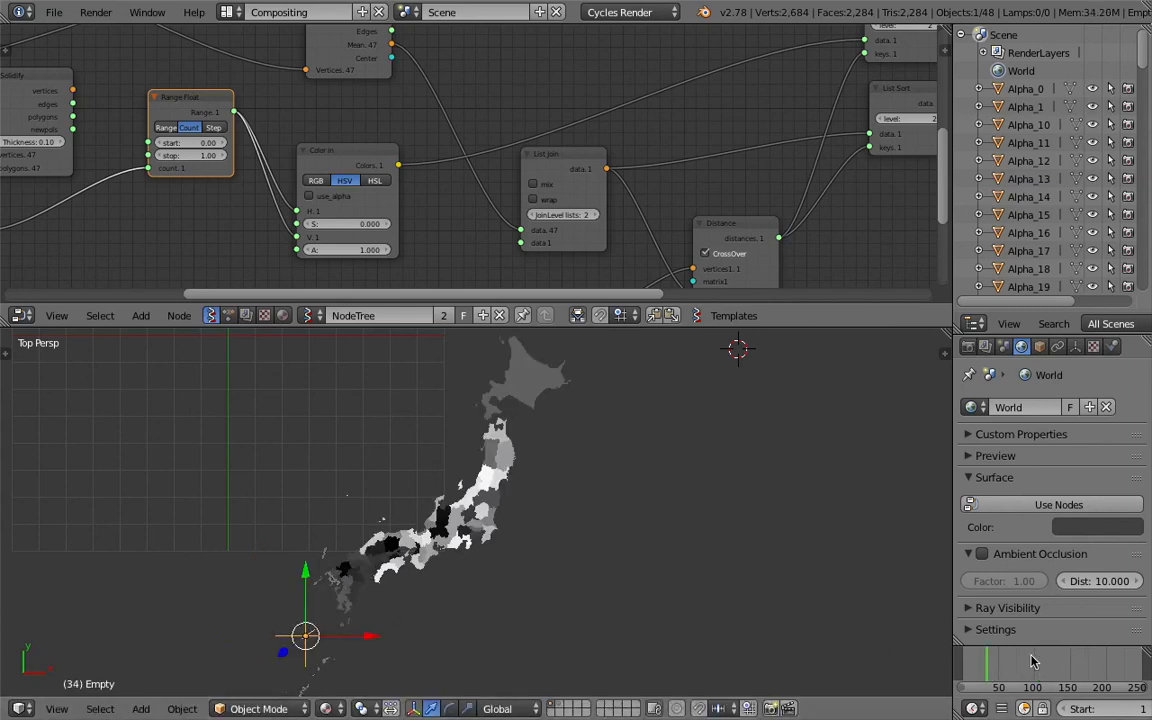
{"action": "left_click", "coordinate": [1027, 667]}
{"action": "key", "text": "g"}
{"action": "left_click", "coordinate": [672, 301]}
{"action": "left_click", "coordinate": [1003, 656]}
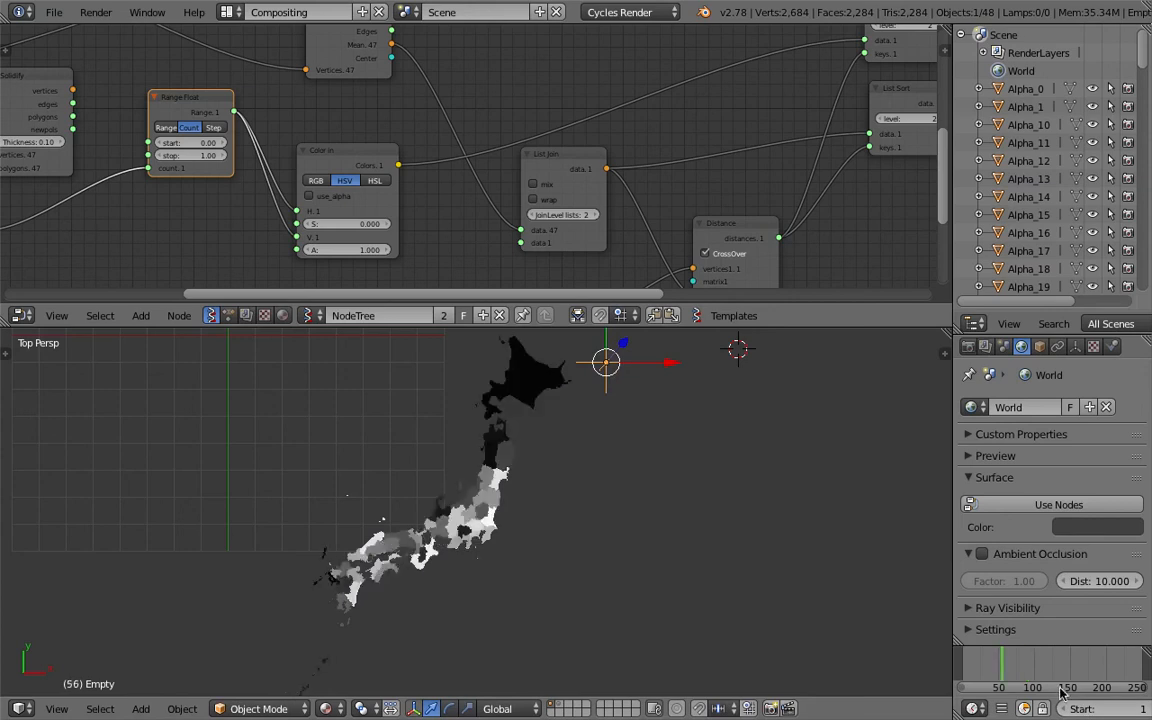
Try different split size values on the List Split node and save the file
{"action": "middle_click_drag", "start_coordinate": [628, 545], "coordinate": [610, 565], "text": "shift"}
{"action": "scroll", "coordinate": [685, 160], "scroll_direction": "down", "scroll_amount": 3}
{"action": "middle_click_drag", "start_coordinate": [685, 159], "coordinate": [483, 207]}
{"action": "scroll", "coordinate": [608, 131], "scroll_direction": "up", "scroll_amount": 1}
{"action": "middle_click_drag", "start_coordinate": [608, 131], "coordinate": [510, 212]}
{"action": "left_click", "coordinate": [530, 189]}
{"action": "left_click", "coordinate": [592, 187]}
{"action": "left_click", "coordinate": [592, 187]}
{"action": "left_click", "coordinate": [533, 191]}
{"action": "left_click", "coordinate": [591, 188]}
{"action": "left_click", "coordinate": [535, 194]}
{"action": "key", "text": "ctrl+s"}
Set the List Split node's split size and level to 1 and save the file
{"action": "mouse_move", "coordinate": [655, 191]}
{"action": "middle_mouse_down"}
{"action": "mouse_move", "coordinate": [590, 202]}
{"action": "mouse_move", "coordinate": [533, 232]}
{"action": "middle_mouse_up"}
{"action": "left_click", "coordinate": [590, 205]}
{"action": "left_click", "coordinate": [628, 220]}
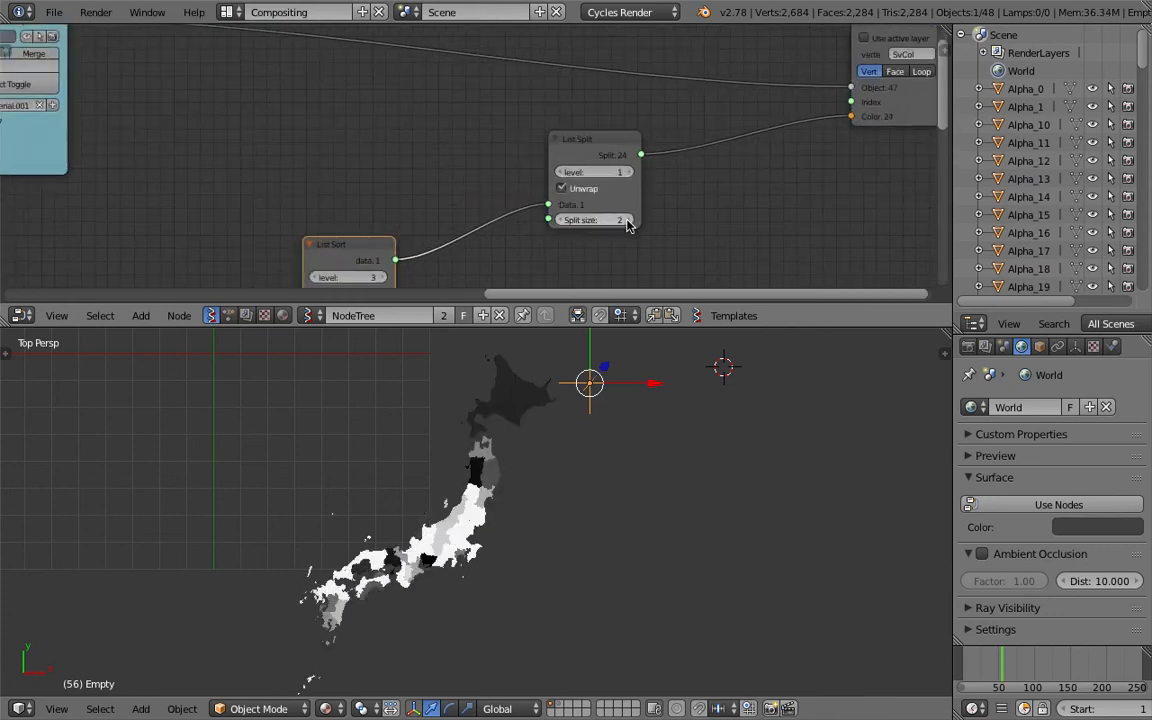
{"action": "left_click", "coordinate": [561, 220]}
{"action": "left_click", "coordinate": [574, 188]}
{"action": "left_click", "coordinate": [574, 188]}
{"action": "left_click", "coordinate": [628, 173]}
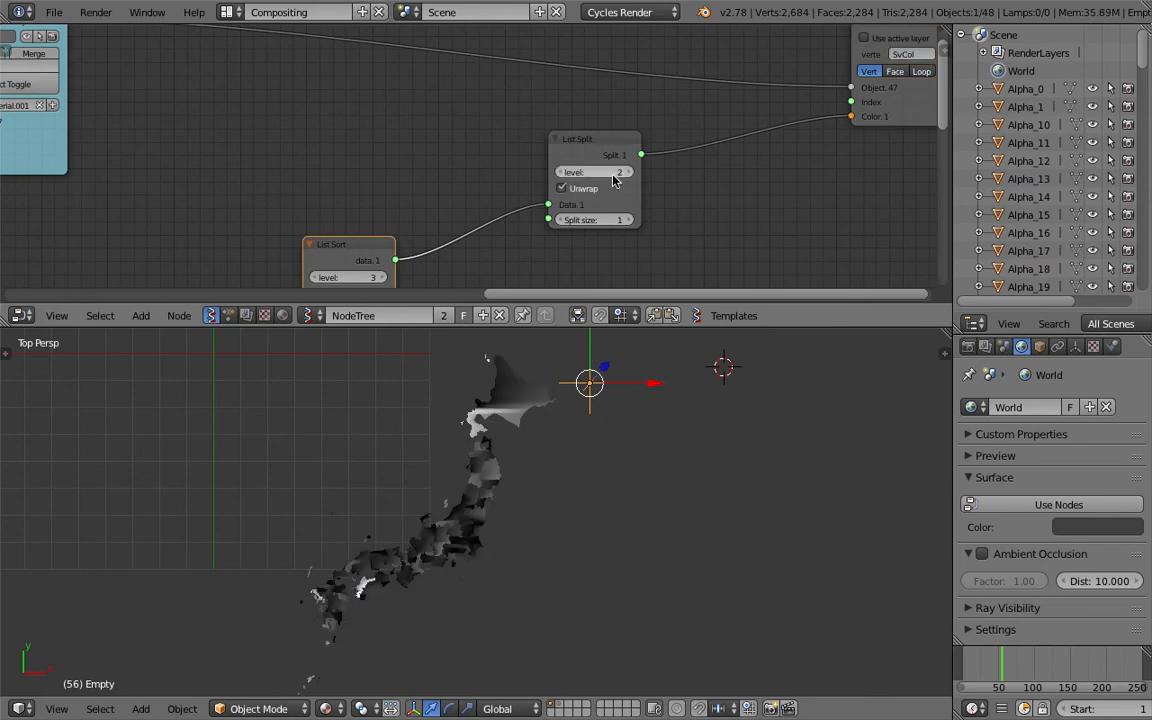
{"action": "left_click", "coordinate": [561, 173]}
{"action": "key", "text": "ctrl+s"}
{"action": "left_click", "coordinate": [548, 182]}
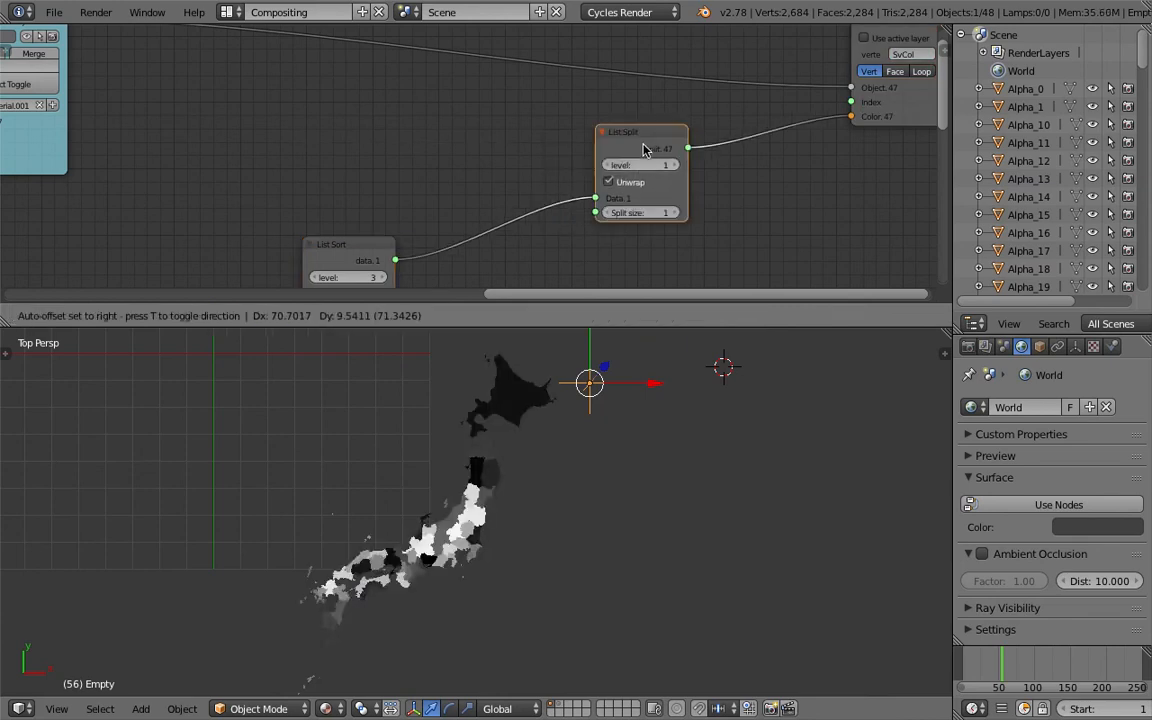
Rearrange the List Split and neighbouring nodes in the node tree and save the file
{"action": "left_click_drag", "start_coordinate": [586, 153], "coordinate": [636, 146]}
{"action": "scroll", "coordinate": [565, 200], "scroll_direction": "down", "scroll_amount": 3}
{"action": "middle_click_drag", "start_coordinate": [560, 206], "coordinate": [509, 273]}
{"action": "key", "text": "ctrl+s"}
{"action": "left_click", "coordinate": [548, 242]}
{"action": "left_click_drag", "start_coordinate": [762, 175], "coordinate": [773, 129]}
{"action": "middle_click_drag", "start_coordinate": [103, 151], "coordinate": [405, 137]}
{"action": "scroll", "coordinate": [400, 138], "scroll_direction": "down", "scroll_amount": 4}
{"action": "left_click_drag", "start_coordinate": [357, 113], "coordinate": [389, 95]}
{"action": "scroll", "coordinate": [357, 120], "scroll_direction": "down", "scroll_amount": 2}
{"action": "middle_click_drag", "start_coordinate": [318, 222], "coordinate": [395, 153]}
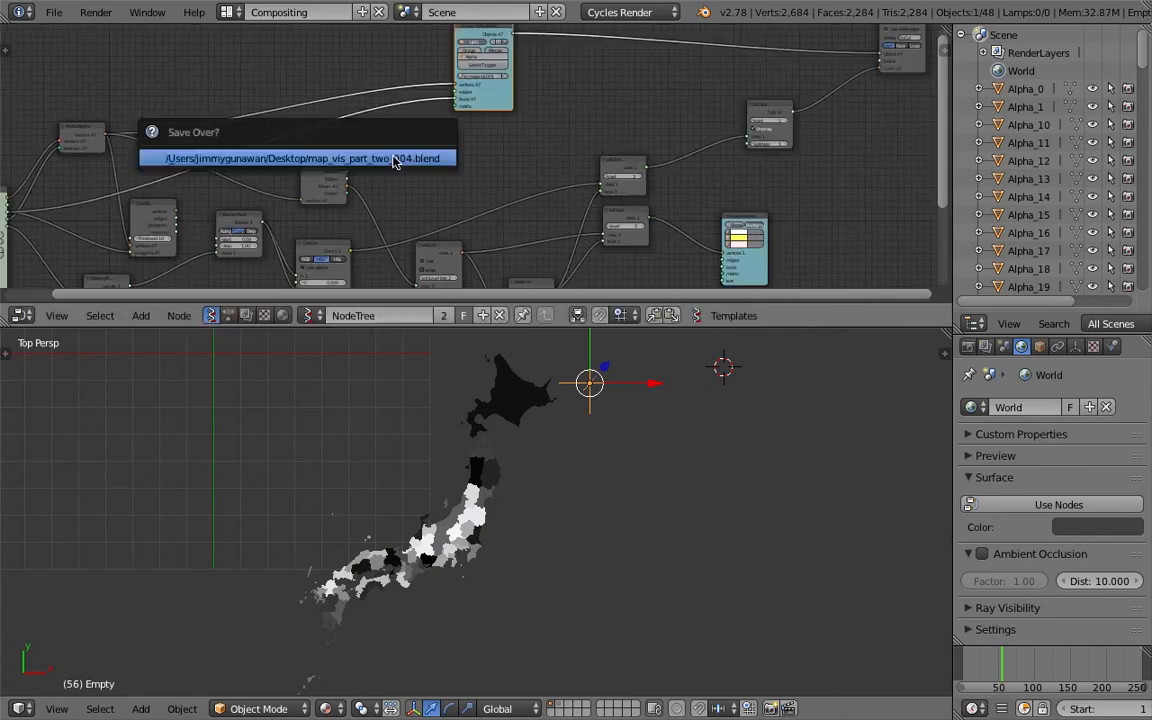
{"action": "middle_click_drag", "start_coordinate": [455, 183], "coordinate": [431, 159]}
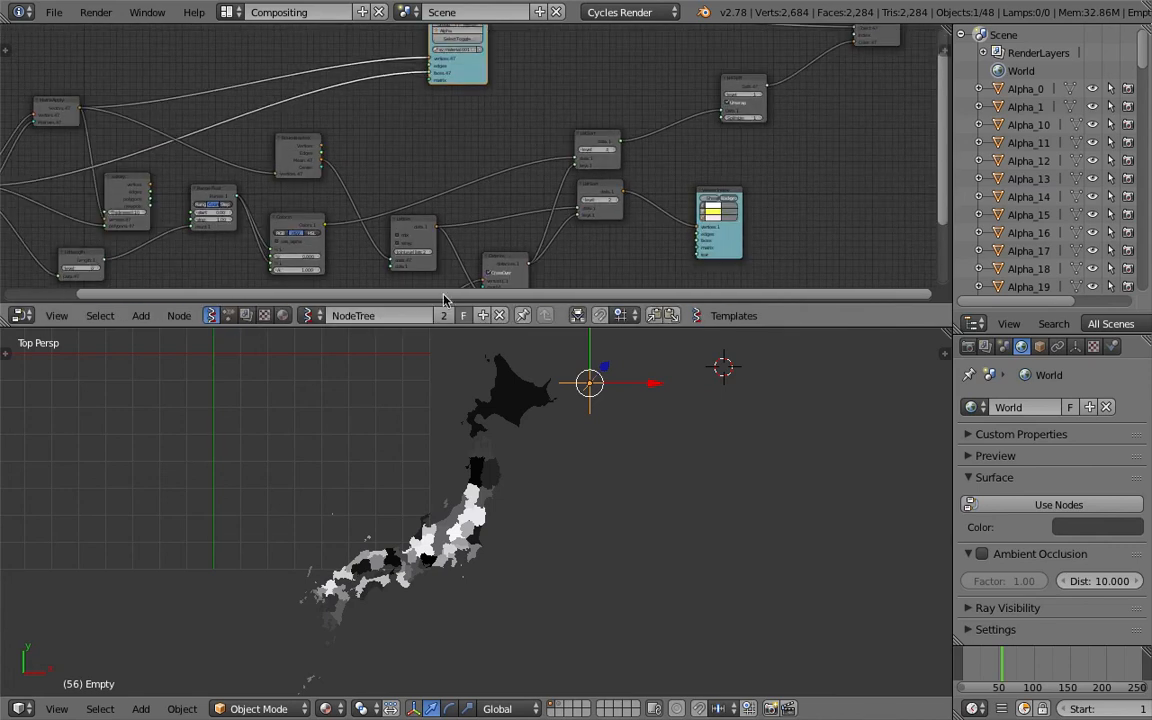
{"action": "middle_click_drag", "start_coordinate": [425, 265], "coordinate": [450, 193]}
Rename the Sverchok node tree to MapVisTwo_Sorting
{"action": "left_click", "coordinate": [409, 316]}
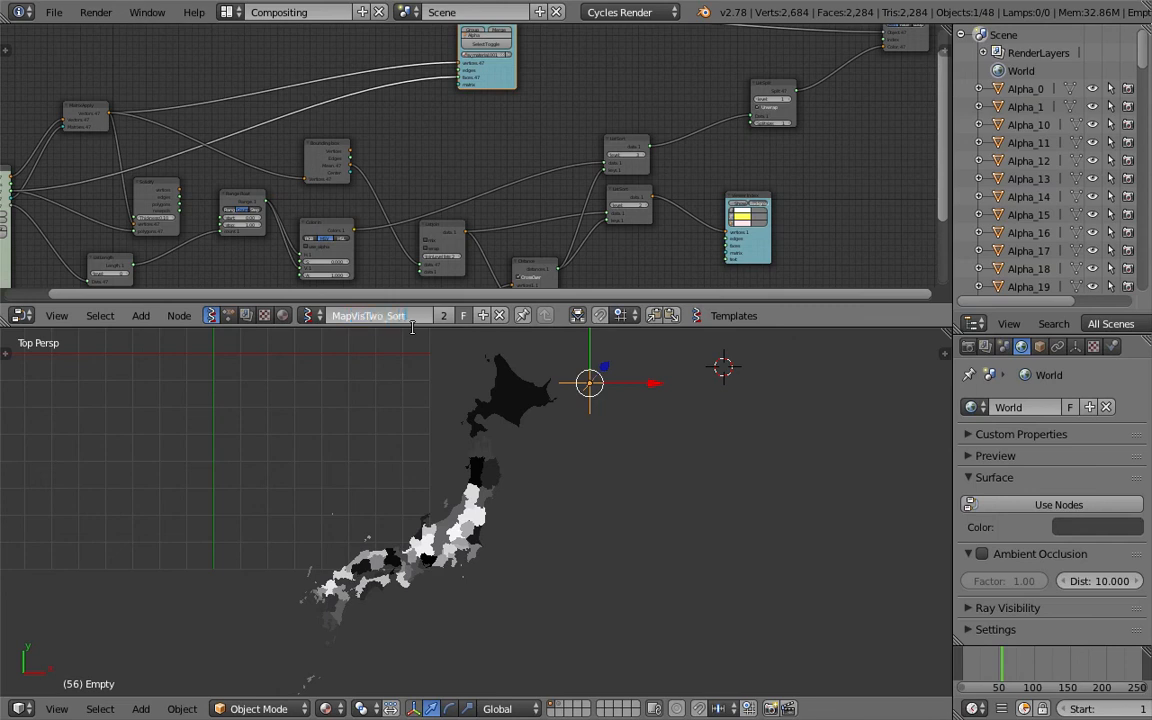
{"action": "type", "text": "ing"}
{"action": "key", "text": "Return"}
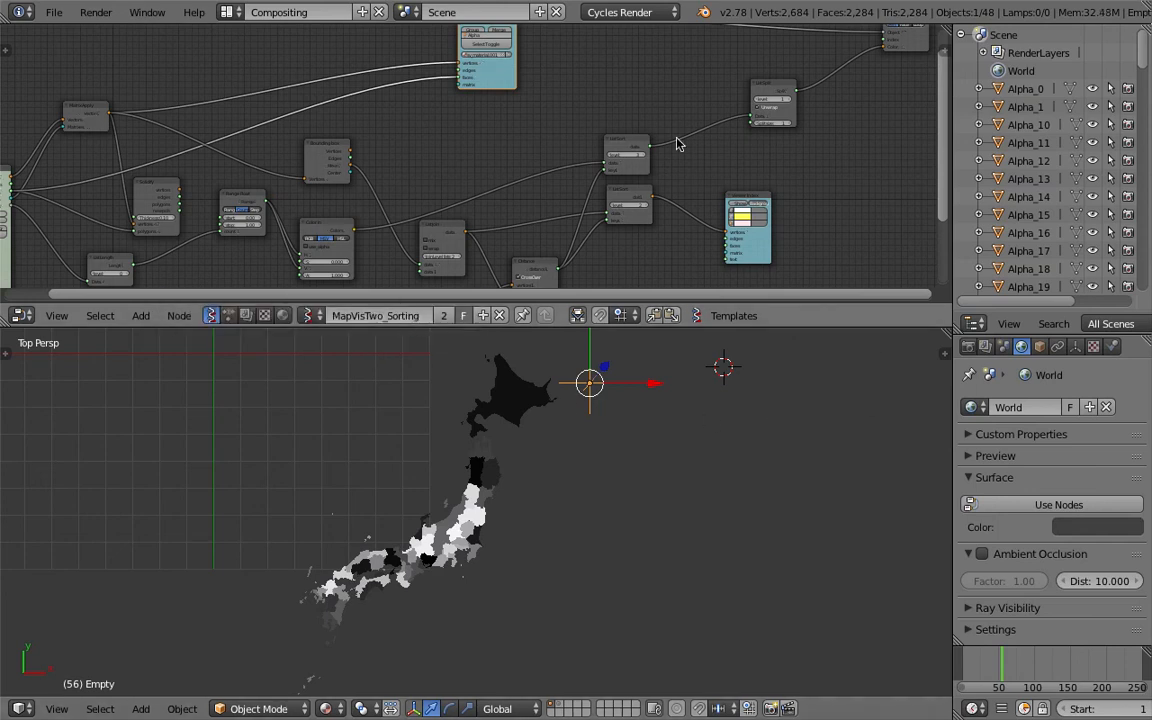
Enlarge the node editor area and save the file as map_vis_part_two_005.blend
{"action": "scroll", "coordinate": [679, 141], "scroll_direction": "down", "scroll_amount": 3}
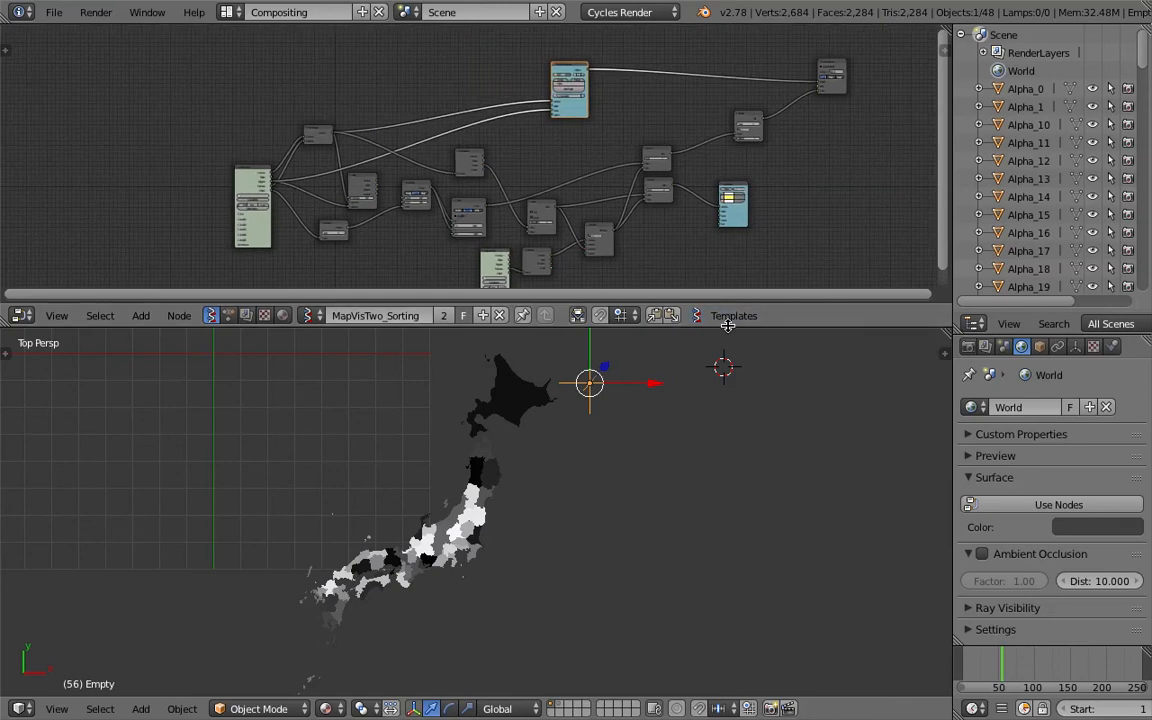
{"action": "left_click_drag", "start_coordinate": [728, 326], "coordinate": [728, 416]}
{"action": "middle_click_drag", "start_coordinate": [581, 239], "coordinate": [463, 239]}
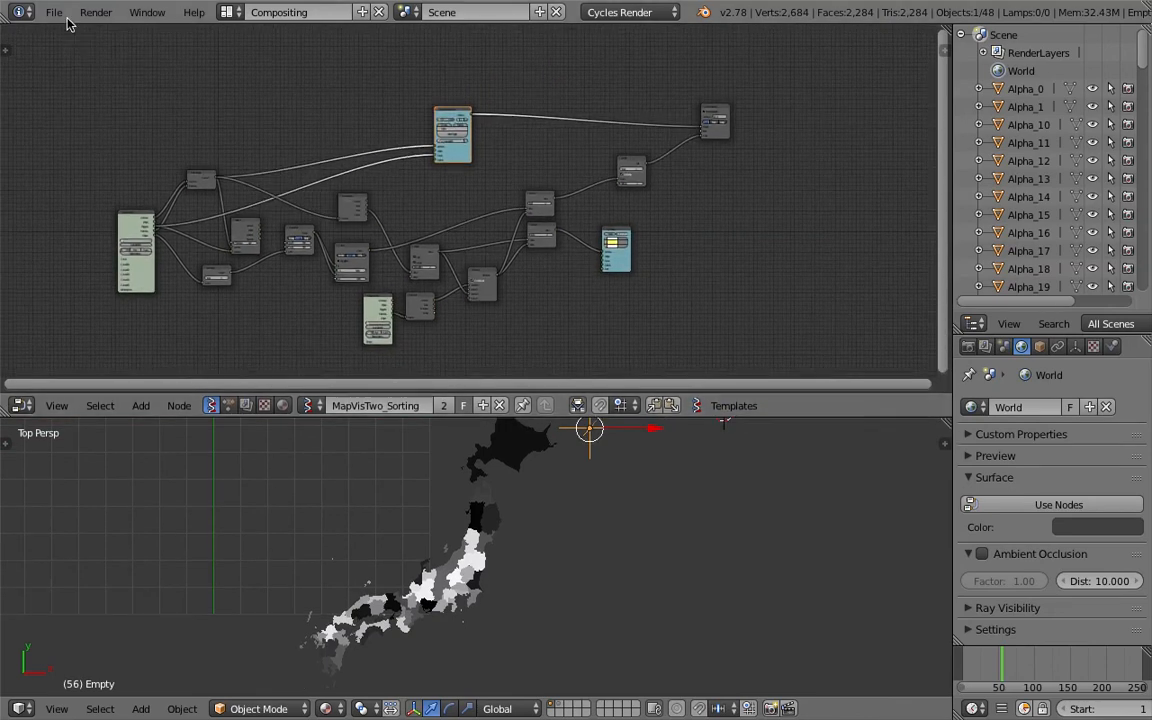
{"action": "left_click", "coordinate": [54, 12]}
{"action": "left_click", "coordinate": [58, 14]}
{"action": "left_click", "coordinate": [56, 13]}
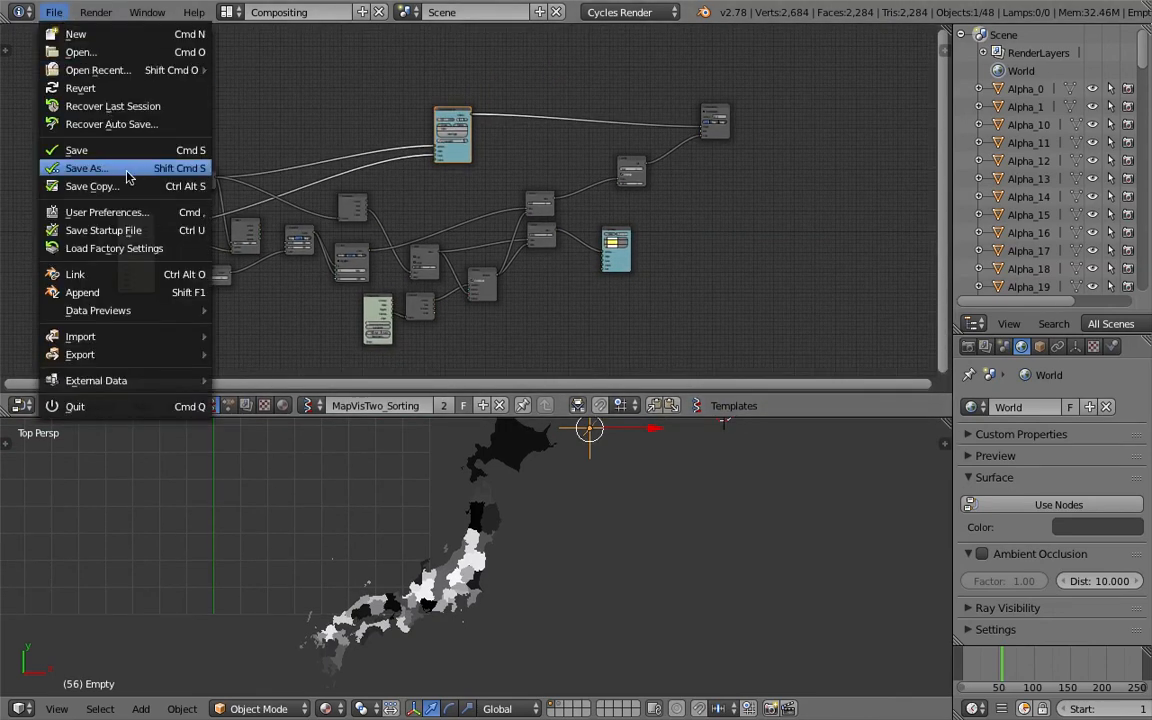
{"action": "left_click", "coordinate": [113, 166]}
{"action": "left_click", "coordinate": [1020, 80]}
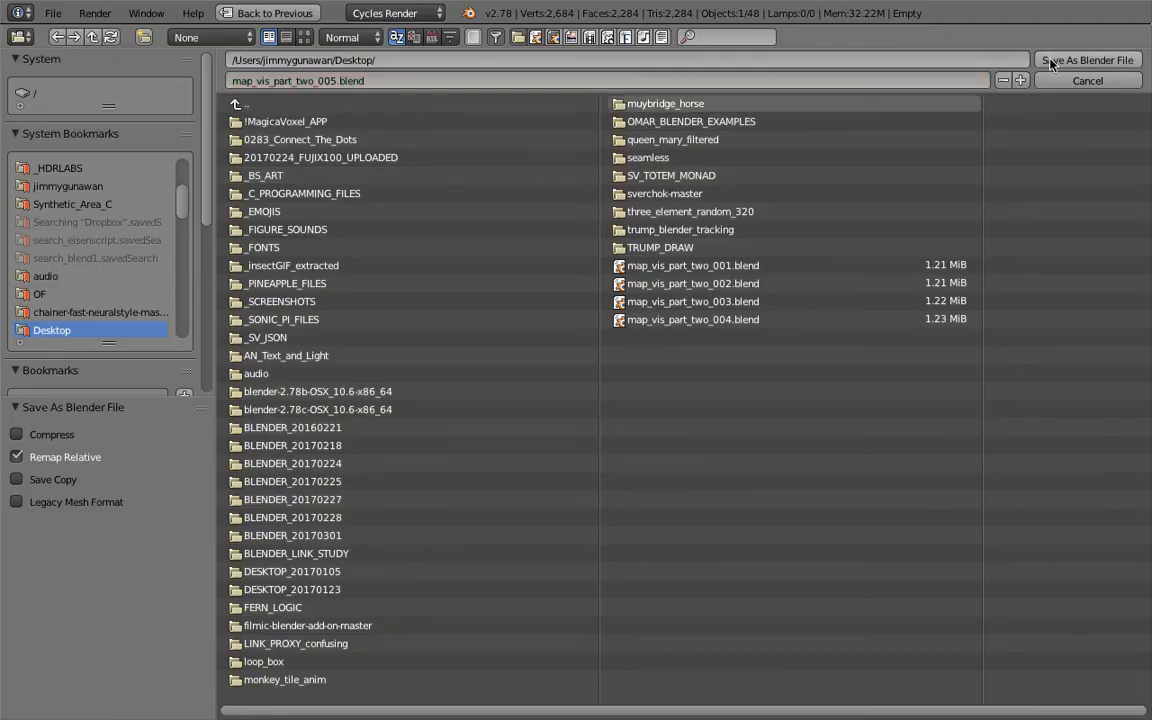
{"action": "left_click", "coordinate": [1045, 60]}
Connect the Solidify node's vertices and polygons outputs to the Viewer BMesh vertices and faces inputs
{"action": "middle_click_drag", "start_coordinate": [684, 433], "coordinate": [512, 432]}
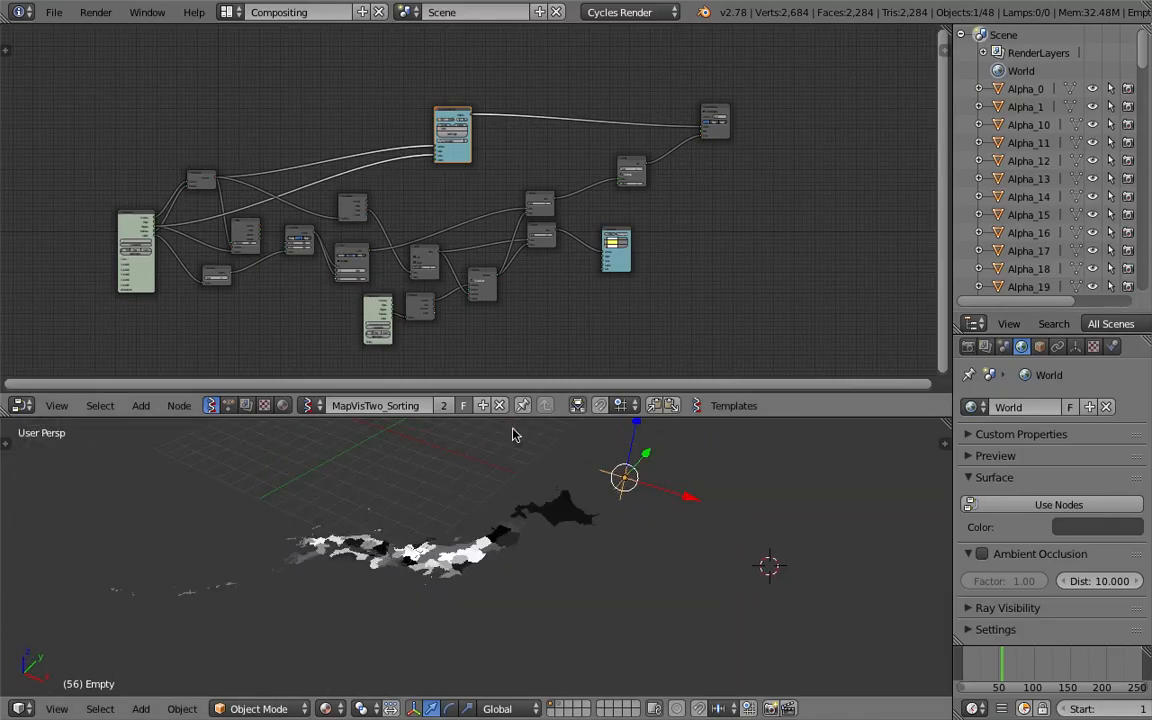
{"action": "scroll", "coordinate": [417, 207], "scroll_direction": "up", "scroll_amount": 1}
{"action": "middle_click_drag", "start_coordinate": [388, 215], "coordinate": [442, 208]}
{"action": "scroll", "coordinate": [320, 180], "scroll_direction": "up", "scroll_amount": 10}
{"action": "left_click_drag", "start_coordinate": [273, 243], "coordinate": [361, 40]}
{"action": "middle_click_drag", "start_coordinate": [504, 72], "coordinate": [478, 193]}
{"action": "key", "text": "ctrl+s"}
{"action": "left_click", "coordinate": [477, 194]}
{"action": "scroll", "coordinate": [472, 196], "scroll_direction": "up", "scroll_amount": 2}
{"action": "left_click_drag", "start_coordinate": [317, 151], "coordinate": [787, 178]}
{"action": "scroll", "coordinate": [350, 88], "scroll_direction": "up", "scroll_amount": 1}
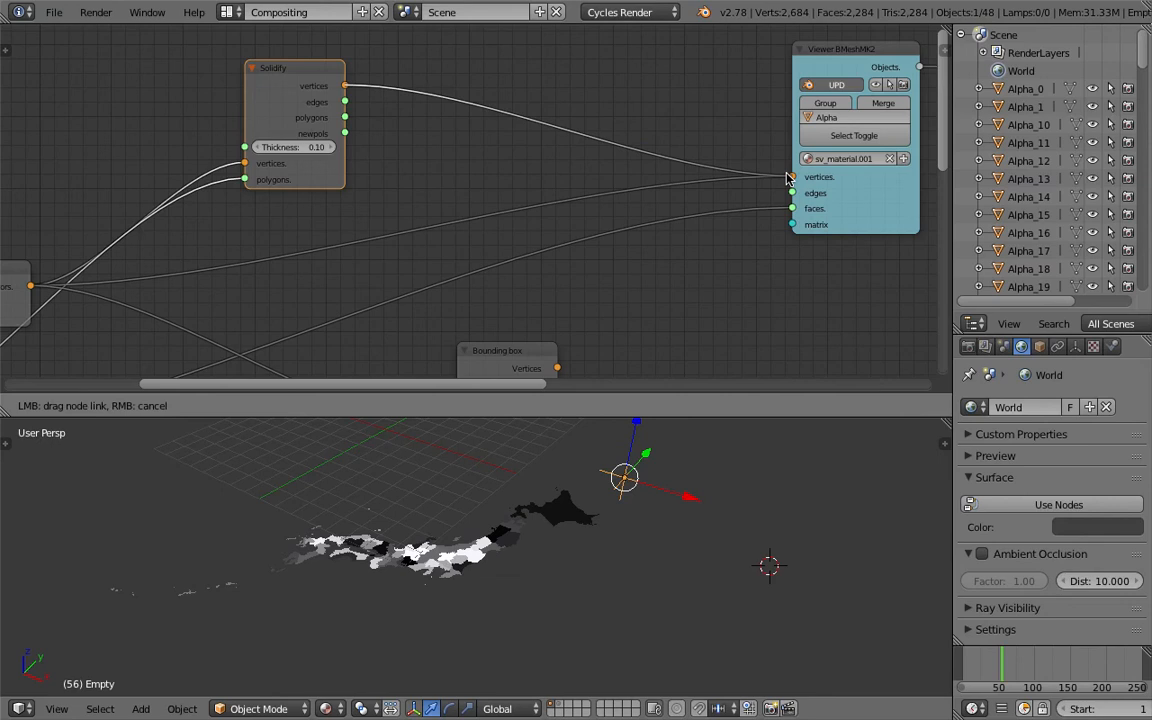
{"action": "left_click_drag", "start_coordinate": [344, 117], "coordinate": [790, 209]}
Enter 0.1 as the Solidify node's thickness
{"action": "scroll", "coordinate": [512, 552], "scroll_direction": "up", "scroll_amount": 6}
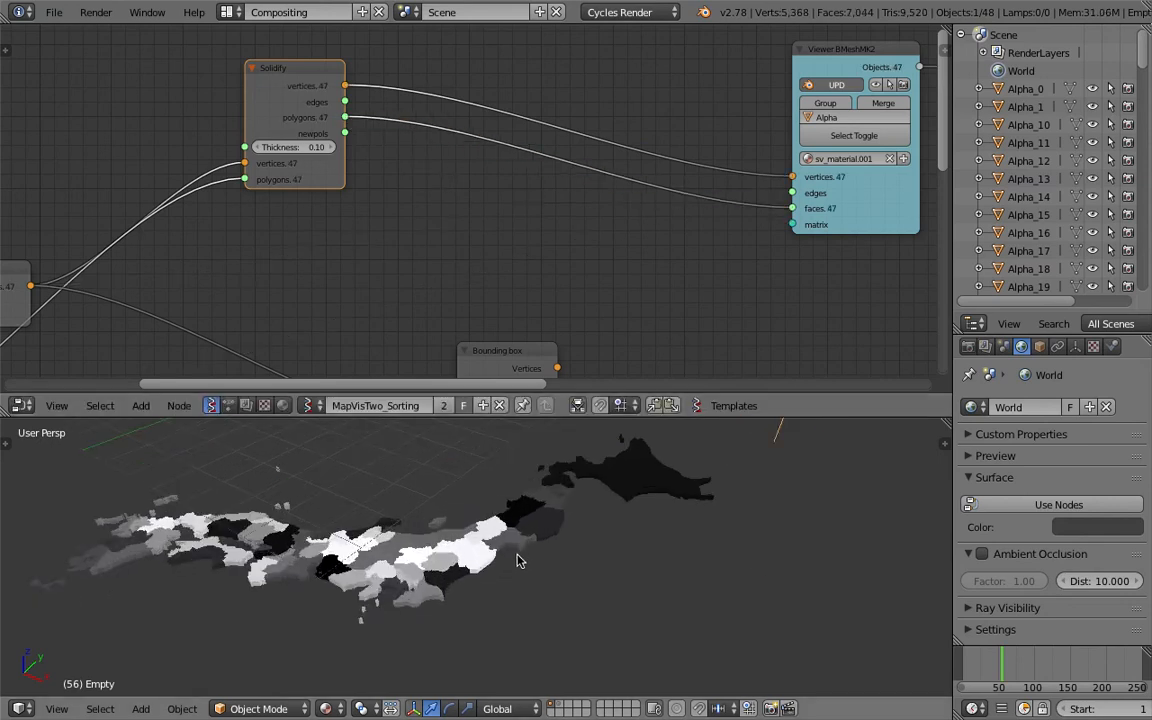
{"action": "middle_click_drag", "start_coordinate": [491, 537], "coordinate": [347, 371]}
{"action": "scroll", "coordinate": [481, 545], "scroll_direction": "down", "scroll_amount": 5}
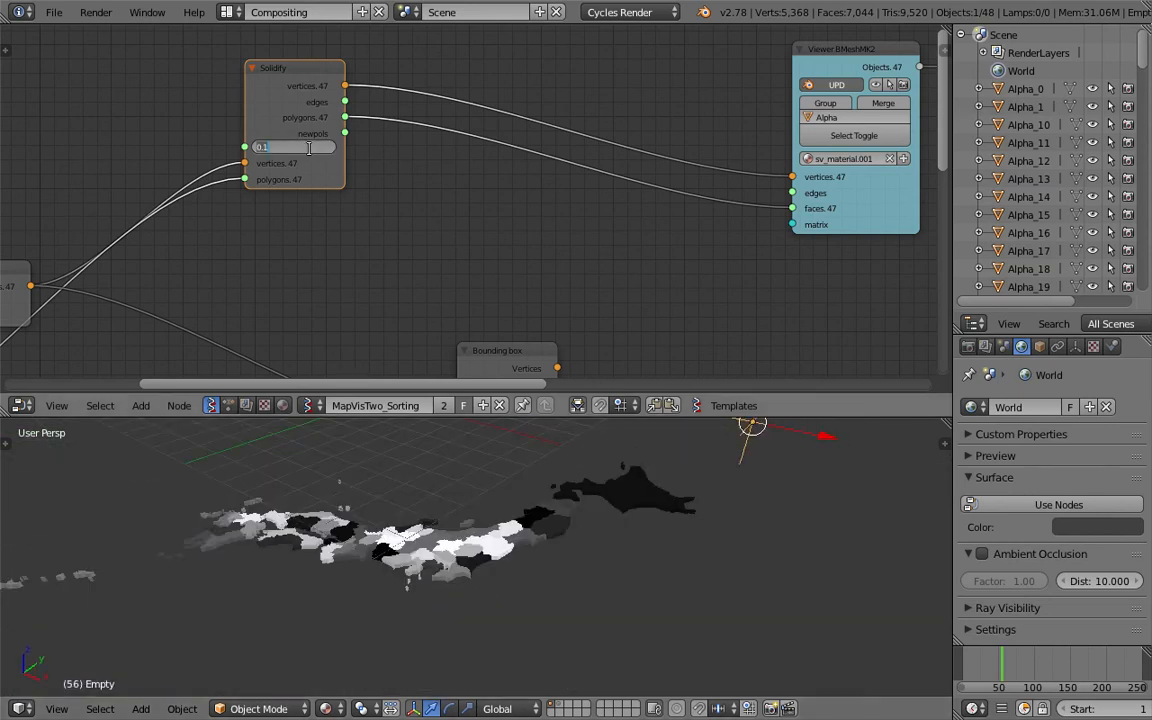
{"action": "key", "text": "Return"}
Disconnect the Range Float output from the Color in node's V input, leaving V at 1
{"action": "middle_click_drag", "start_coordinate": [447, 451], "coordinate": [600, 470]}
{"action": "scroll", "coordinate": [518, 226], "scroll_direction": "down", "scroll_amount": 4}
{"action": "middle_click_drag", "start_coordinate": [597, 254], "coordinate": [470, 200]}
{"action": "scroll", "coordinate": [341, 207], "scroll_direction": "up", "scroll_amount": 2}
{"action": "left_click_drag", "start_coordinate": [297, 122], "coordinate": [222, 185]}
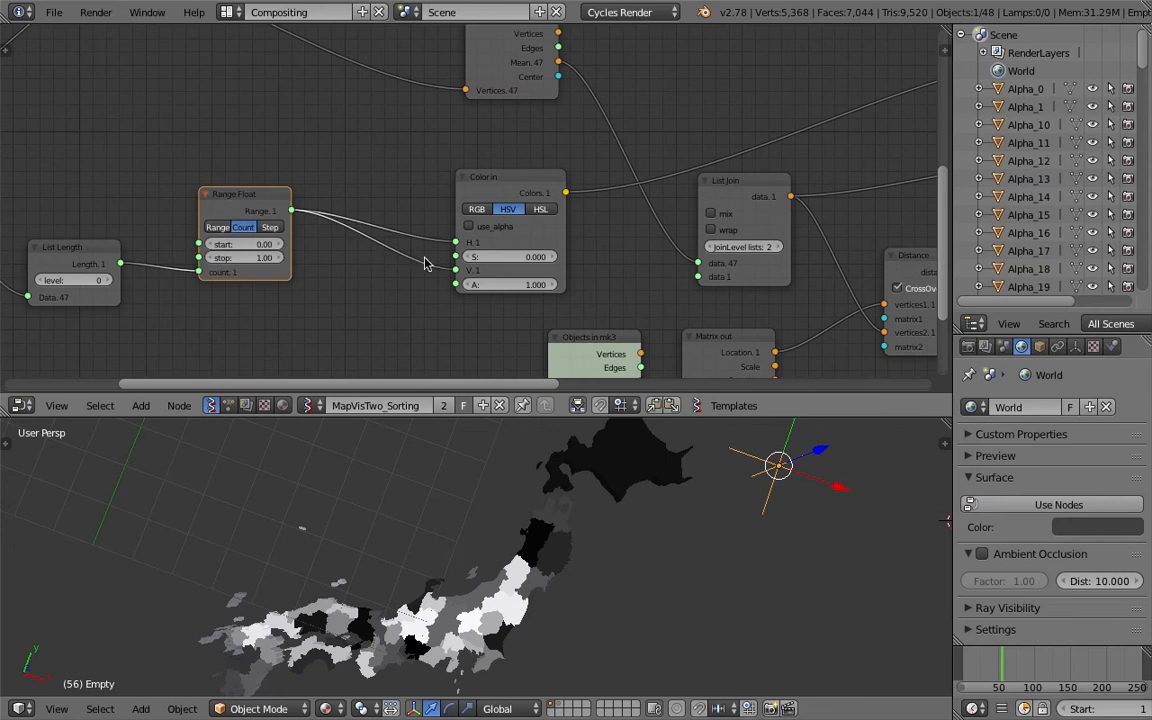
{"action": "right_click_drag", "start_coordinate": [409, 300], "coordinate": [410, 301], "text": "ctrl"}
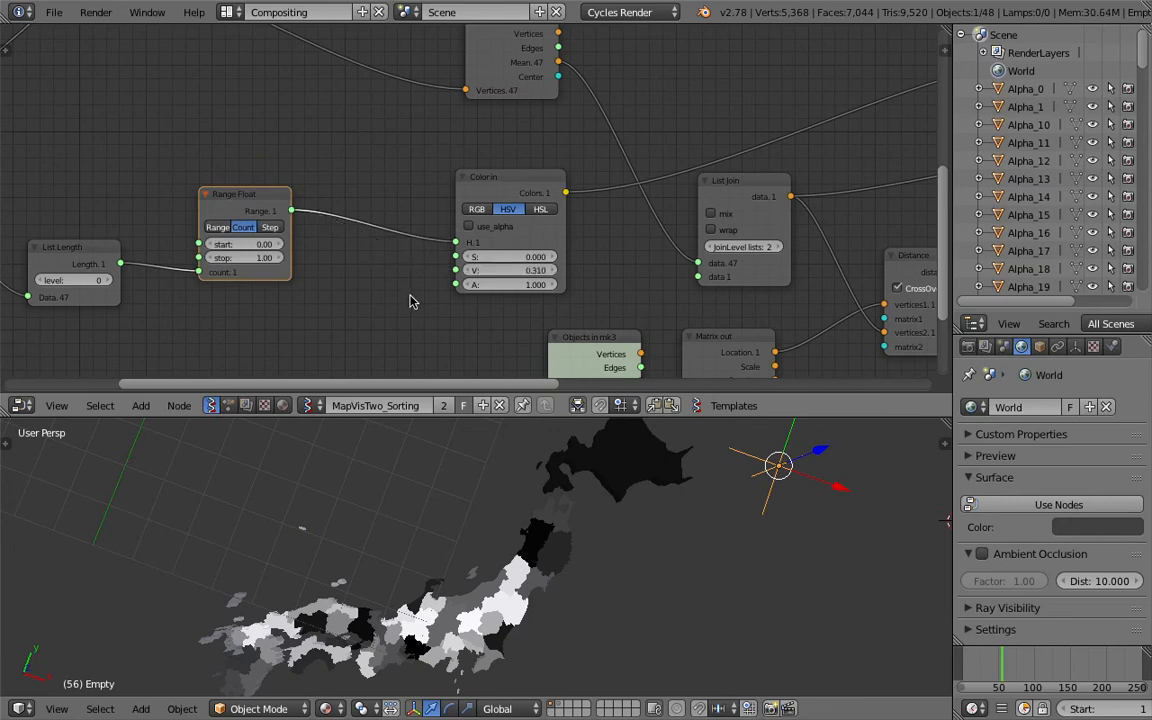
{"action": "key", "text": "Return"}
Set the Color in node's S value to 1 and save the file
{"action": "double_click", "coordinate": [500, 257]}
{"action": "type", "text": "1"}
{"action": "key", "text": "Return"}
{"action": "middle_click_drag", "start_coordinate": [589, 573], "coordinate": [383, 645]}
{"action": "key", "text": "ctrl+s"}
{"action": "left_click", "coordinate": [525, 566]}
Switch the 3D viewport to top view and select the Curve.001 object in the outliner
{"action": "left_click", "coordinate": [78, 709]}
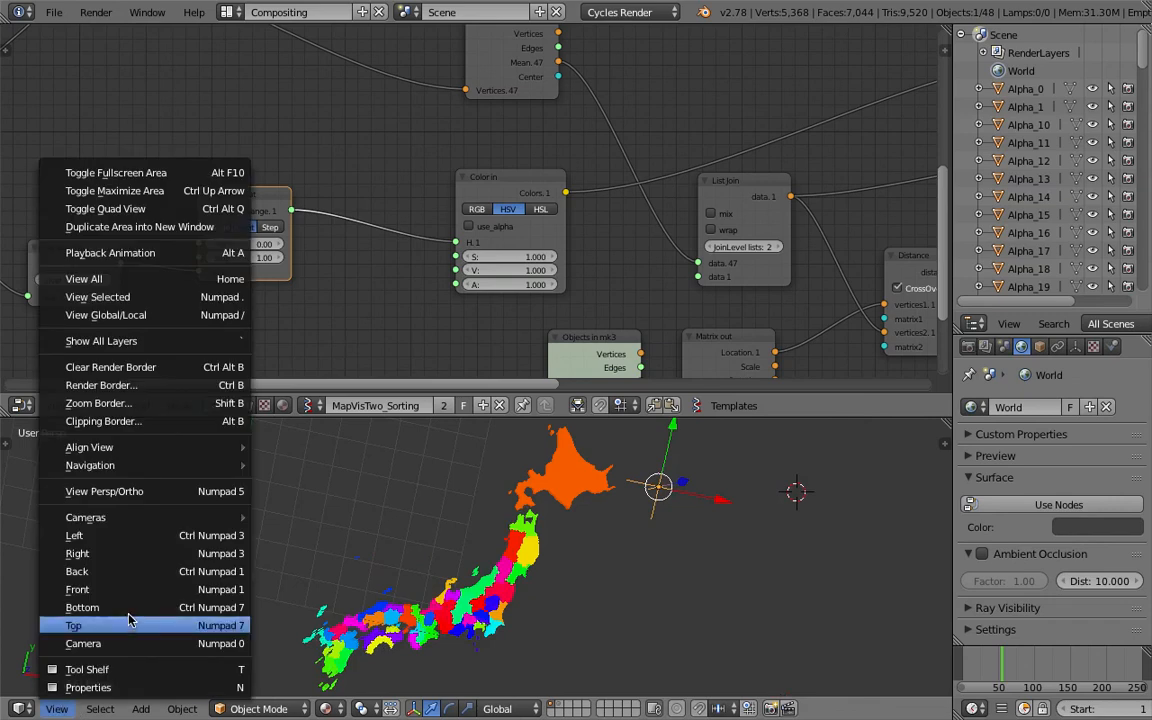
{"action": "left_click", "coordinate": [129, 617]}
{"action": "scroll", "coordinate": [460, 530], "scroll_direction": "down", "scroll_amount": 2}
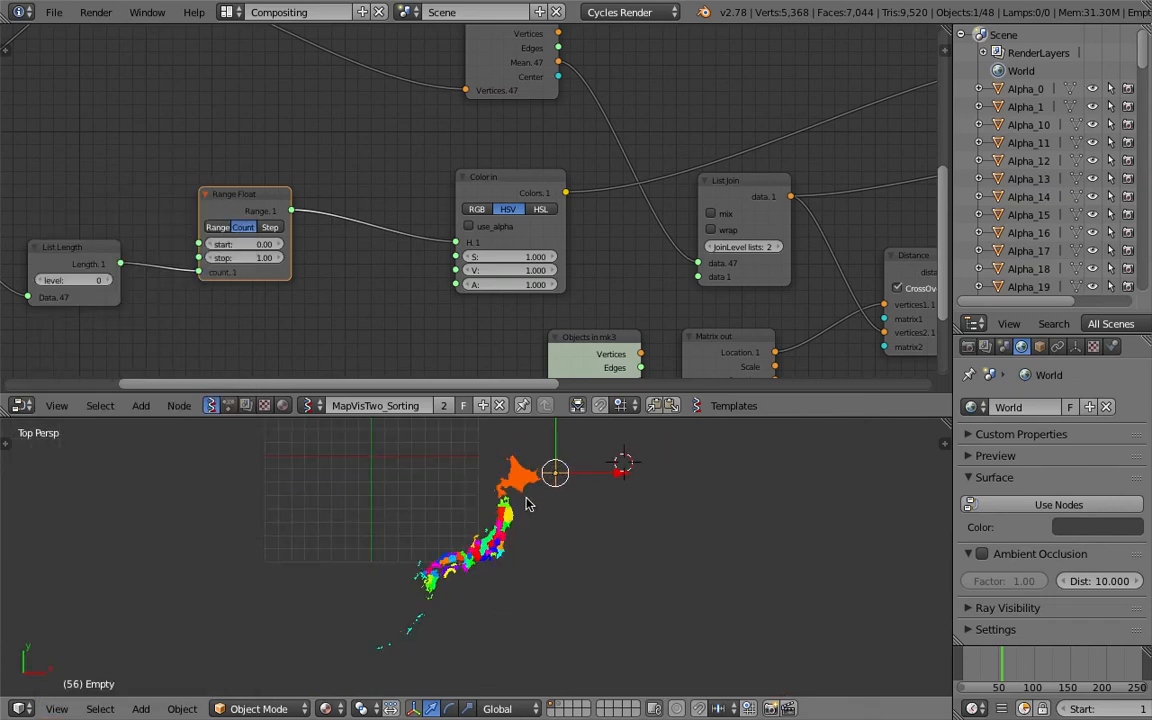
{"action": "right_click", "coordinate": [476, 532]}
{"action": "left_click_drag", "start_coordinate": [1148, 62], "coordinate": [1045, 186]}
{"action": "left_click", "coordinate": [1037, 144]}
Save the blend file
{"action": "key", "text": "ctrl+s"}
{"action": "left_click", "coordinate": [528, 509]}
{"action": "scroll", "coordinate": [622, 491], "scroll_direction": "up", "scroll_amount": 6}
{"action": "mouse_move", "coordinate": [524, 530]}
{"action": "middle_mouse_down"}
{"action": "mouse_move", "coordinate": [510, 535]}
{"action": "mouse_move", "coordinate": [514, 504]}
{"action": "mouse_move", "coordinate": [508, 520]}
{"action": "mouse_move", "coordinate": [525, 505]}
{"action": "middle_mouse_up"}
{"action": "scroll", "coordinate": [514, 504], "scroll_direction": "up", "scroll_amount": 4}
{"action": "key", "text": "ctrl+s"}
{"action": "left_click", "coordinate": [517, 507]}
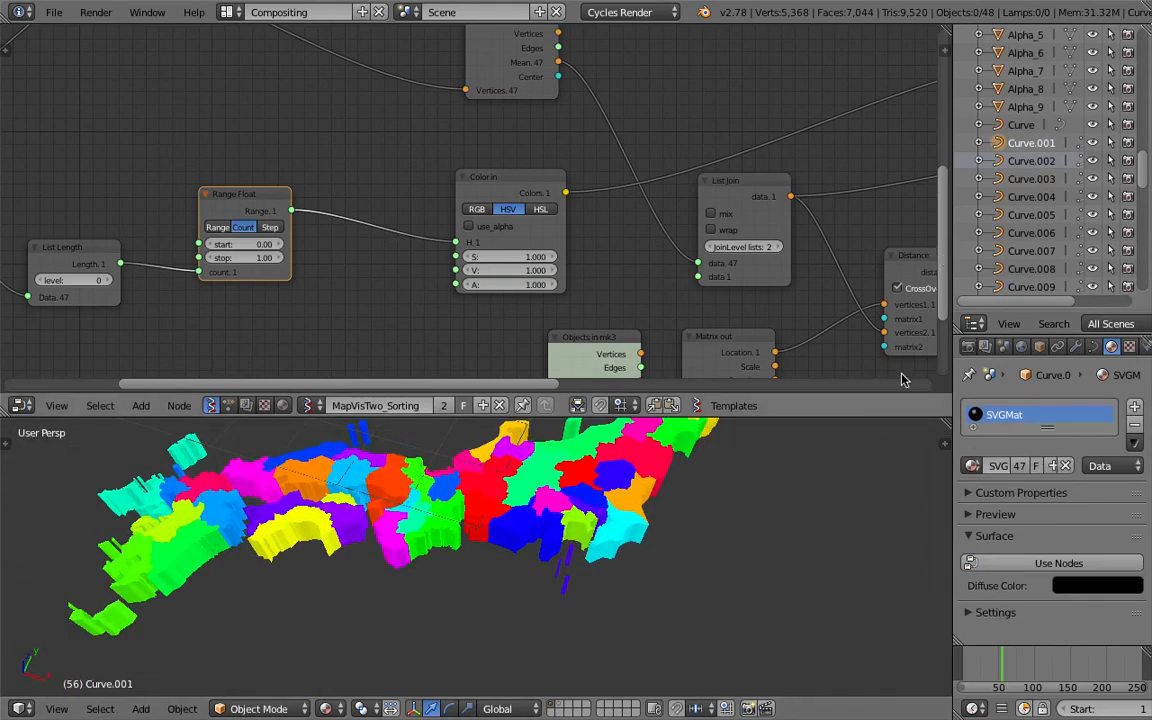
Select a solidified map region mesh in the viewport to inspect its material
{"action": "left_click_drag", "start_coordinate": [893, 418], "coordinate": [895, 324]}
{"action": "middle_click_drag", "start_coordinate": [658, 470], "coordinate": [648, 411]}
{"action": "middle_click_drag", "start_coordinate": [450, 446], "coordinate": [560, 445]}
{"action": "scroll", "coordinate": [476, 438], "scroll_direction": "down", "scroll_amount": 3}
{"action": "right_click", "coordinate": [505, 484]}
{"action": "scroll", "coordinate": [516, 464], "scroll_direction": "up", "scroll_amount": 1}
{"action": "scroll", "coordinate": [522, 441], "scroll_direction": "down", "scroll_amount": 1}
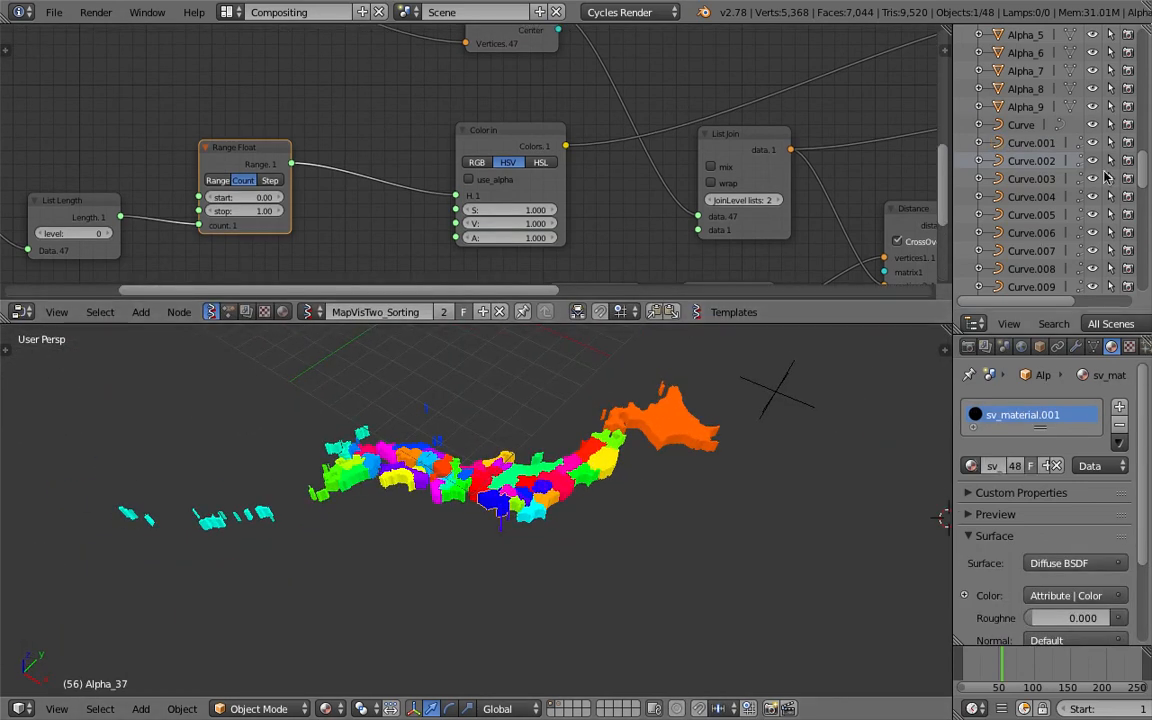
Inspect several Curve objects from the outliner along with their material and curve data properties
{"action": "left_click", "coordinate": [1029, 200]}
{"action": "scroll", "coordinate": [1031, 230], "scroll_direction": "down", "scroll_amount": 5}
{"action": "scroll", "coordinate": [1030, 255], "scroll_direction": "down", "scroll_amount": 5}
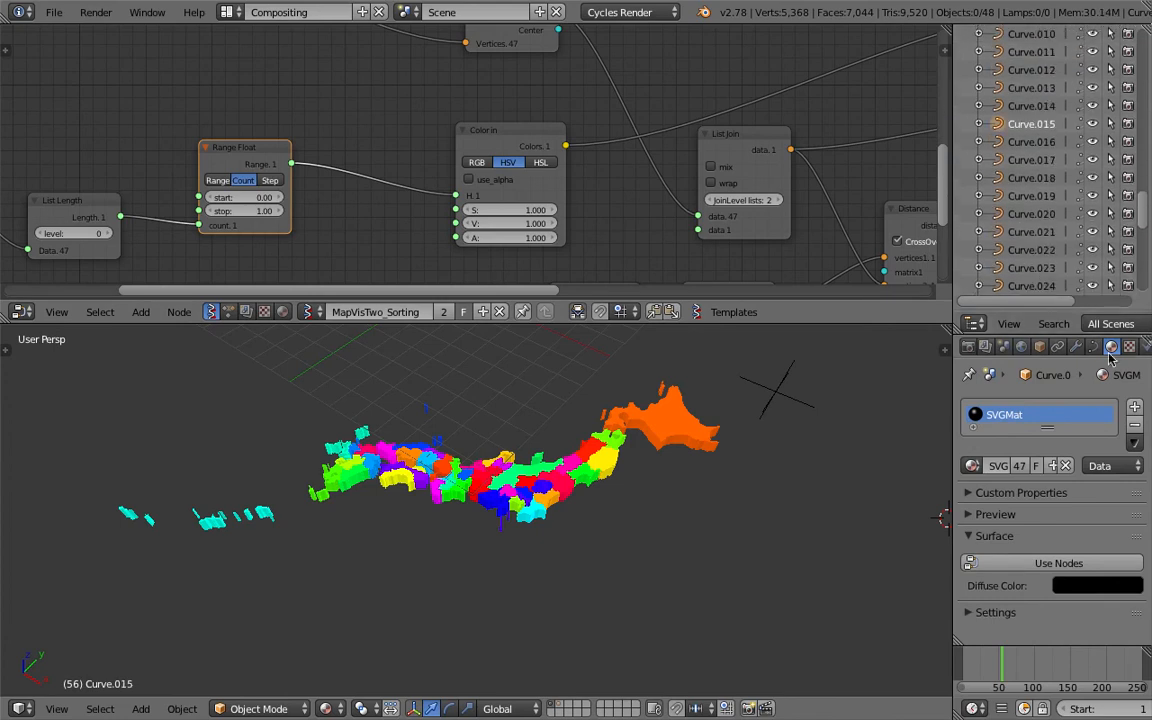
{"action": "left_click", "coordinate": [1093, 347]}
{"action": "left_click", "coordinate": [1029, 231]}
{"action": "scroll", "coordinate": [1029, 231], "scroll_direction": "down", "scroll_amount": 10}
{"action": "left_click", "coordinate": [1031, 121]}
{"action": "scroll", "coordinate": [1040, 400], "scroll_direction": "down", "scroll_amount": 4}
{"action": "scroll", "coordinate": [1040, 400], "scroll_direction": "up", "scroll_amount": 4}
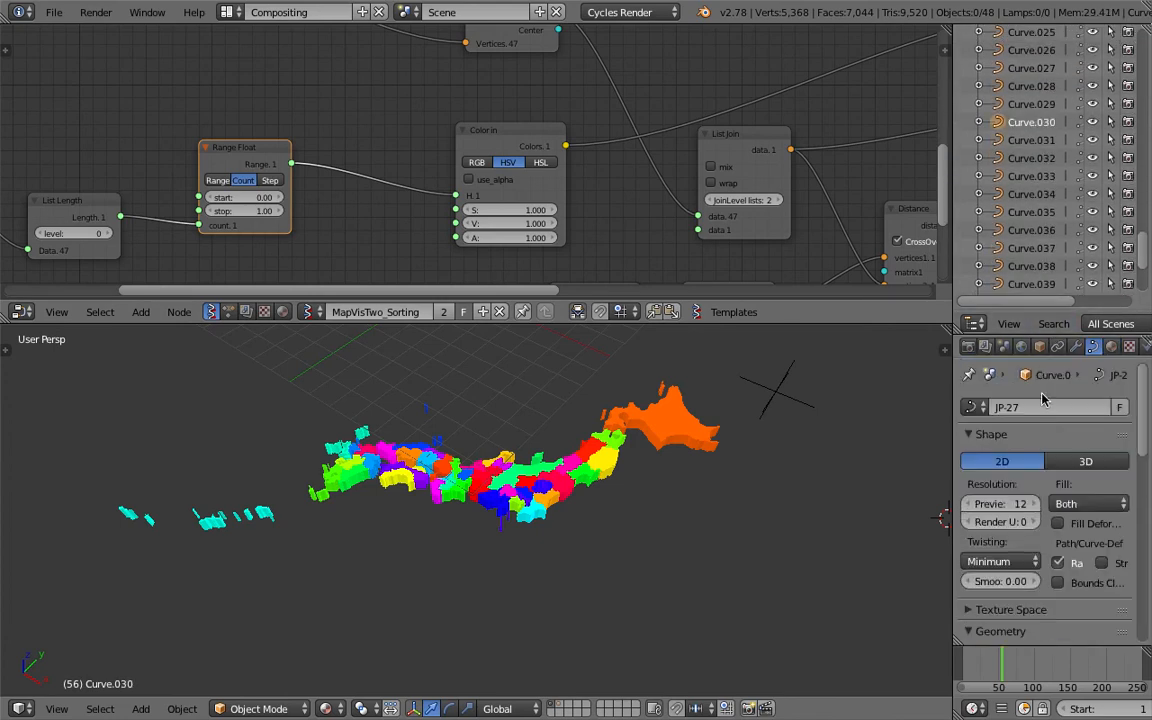
{"action": "scroll", "coordinate": [1031, 270], "scroll_direction": "down", "scroll_amount": 4}
{"action": "left_click", "coordinate": [1031, 268]}
{"action": "scroll", "coordinate": [1031, 268], "scroll_direction": "down", "scroll_amount": 1}
{"action": "left_click", "coordinate": [1031, 159]}
Switch the viewport shading to solid
{"action": "mouse_move", "coordinate": [535, 498]}
{"action": "middle_mouse_down"}
{"action": "mouse_move", "coordinate": [692, 483]}
{"action": "mouse_move", "coordinate": [594, 489]}
{"action": "mouse_move", "coordinate": [570, 468]}
{"action": "mouse_move", "coordinate": [522, 481]}
{"action": "middle_mouse_up"}
{"action": "right_click", "coordinate": [548, 453]}
{"action": "scroll", "coordinate": [541, 457], "scroll_direction": "up", "scroll_amount": 3}
{"action": "key", "text": "z"}
{"action": "key", "text": "z"}
{"action": "middle_click_drag", "start_coordinate": [572, 447], "coordinate": [541, 490]}
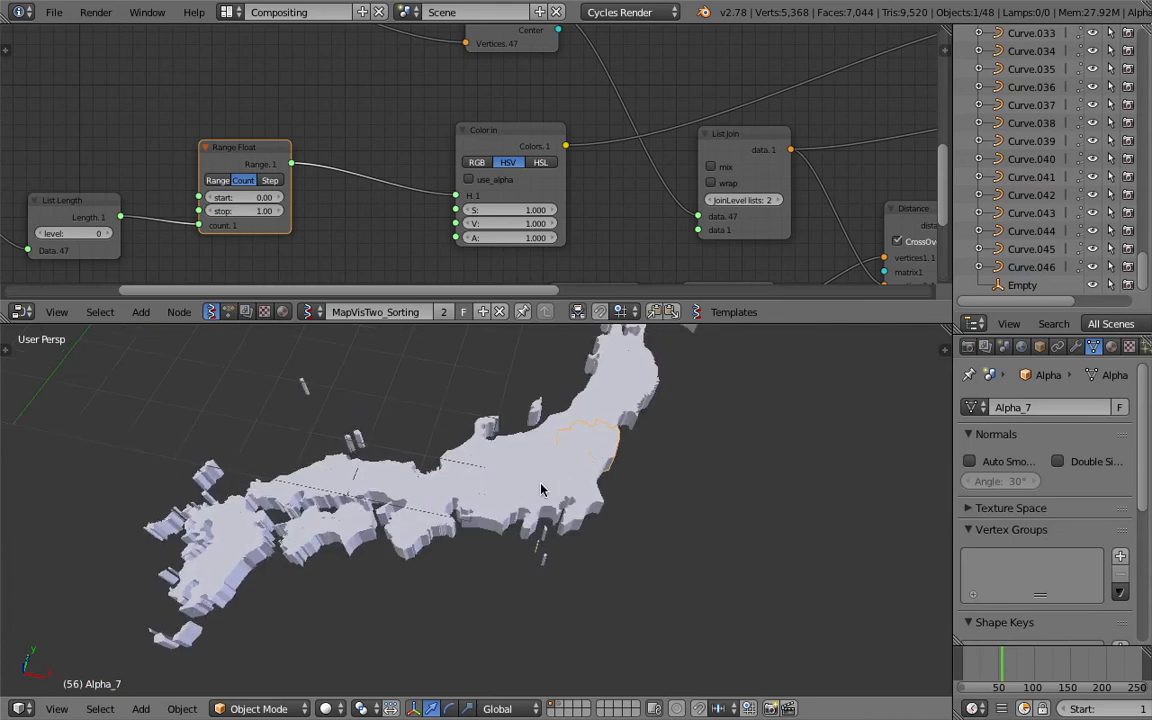
Set the viewport shading back to a mode that displays the vertex colours
{"action": "left_click", "coordinate": [325, 708]}
{"action": "left_click", "coordinate": [345, 624]}
{"action": "left_click", "coordinate": [326, 708]}
{"action": "left_click", "coordinate": [340, 563]}
Enable ambient occlusion in the viewport shading settings and save the file
{"action": "middle_click_drag", "start_coordinate": [419, 602], "coordinate": [590, 540]}
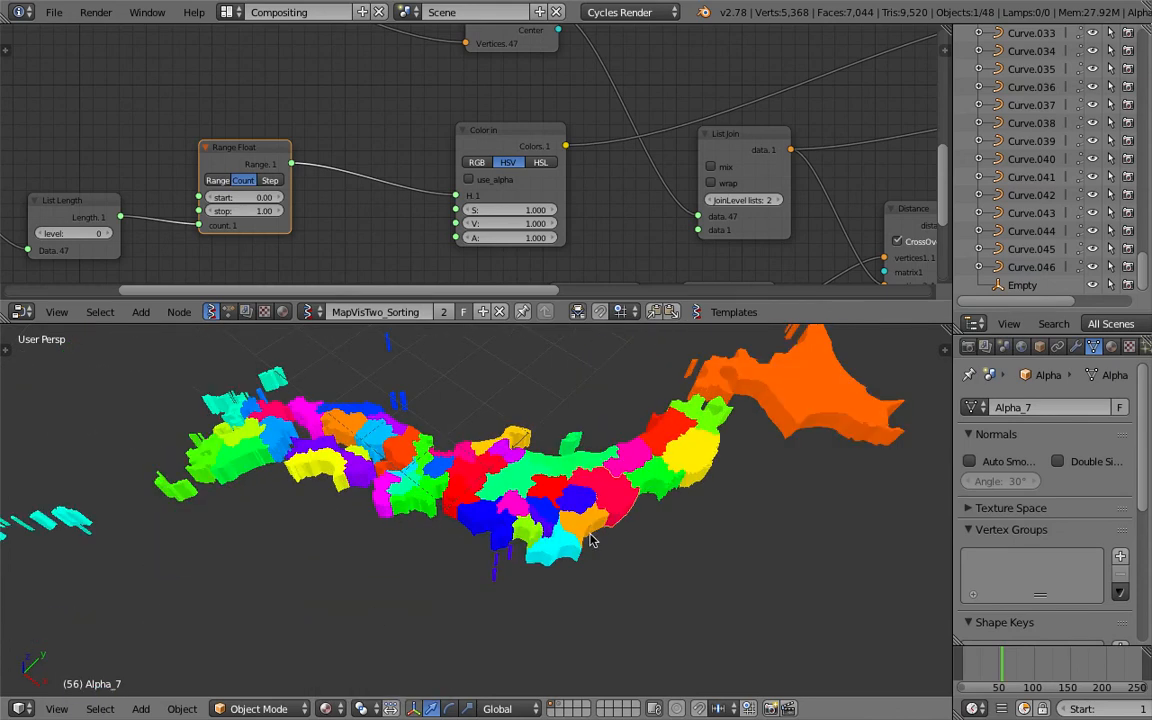
{"action": "key", "text": "n"}
{"action": "left_click", "coordinate": [806, 594]}
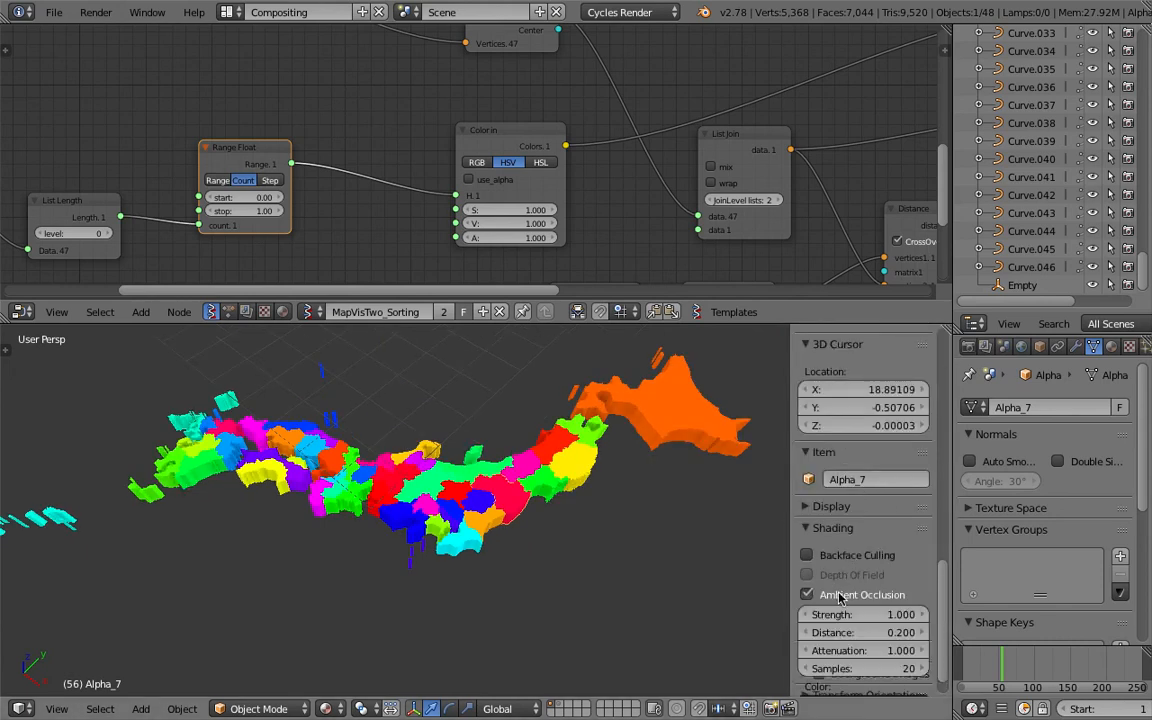
{"action": "key", "text": "n"}
{"action": "middle_click_drag", "start_coordinate": [738, 514], "coordinate": [545, 530]}
{"action": "key", "text": "ctrl+s"}
{"action": "left_click", "coordinate": [545, 528]}
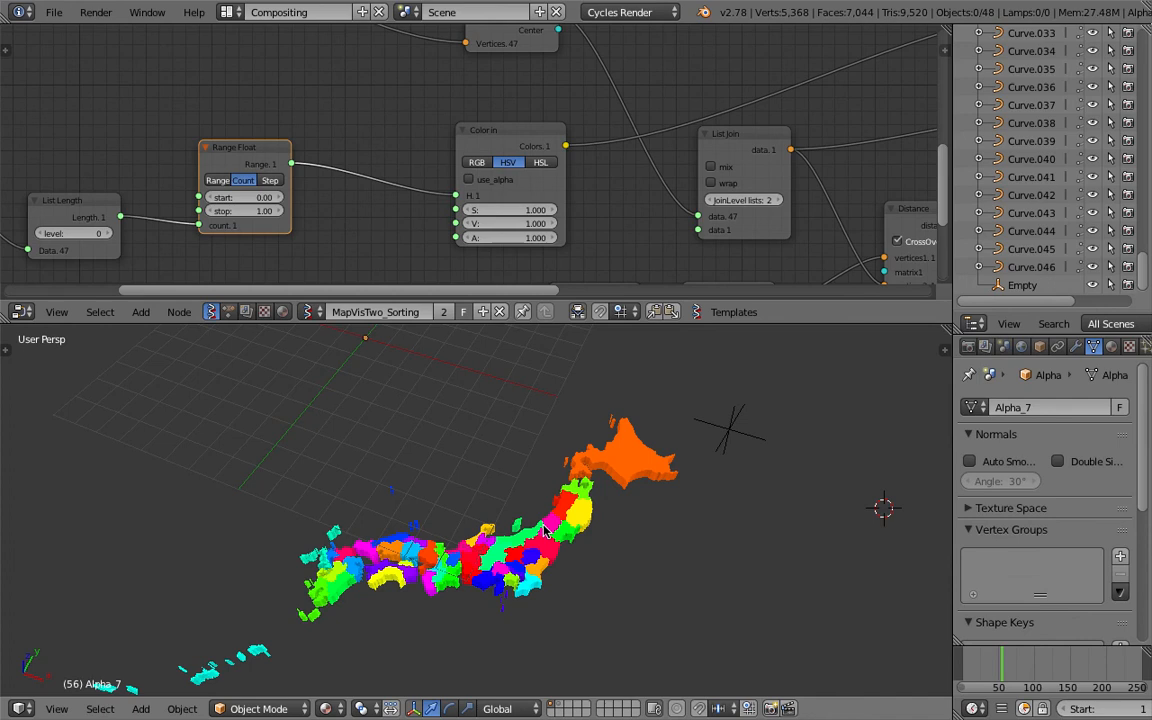